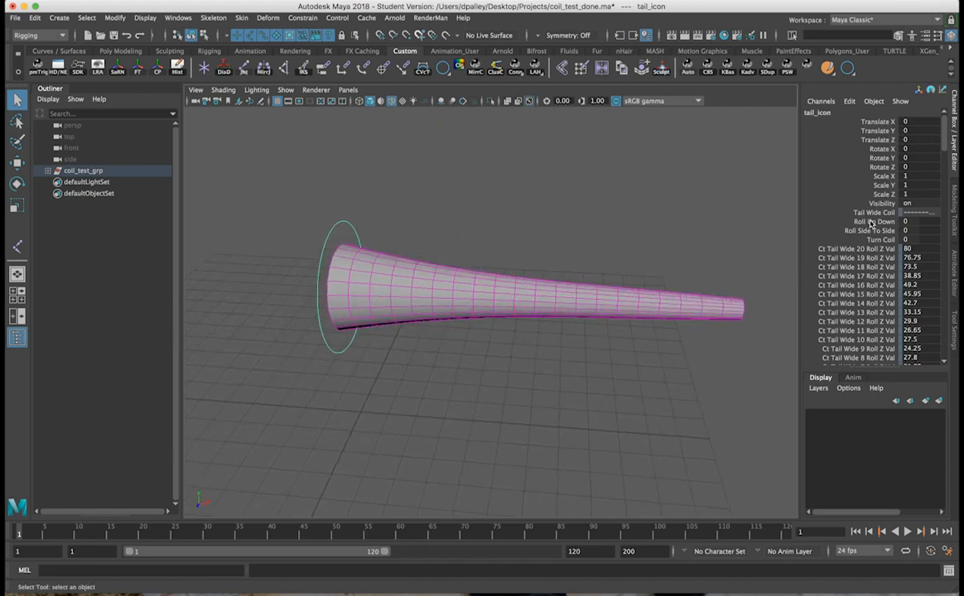
- Try coiling the tail by setting its control's Roll Up Down to 9.7, and inspect the spiral from the side
{"action": "left_click", "coordinate": [874, 222]}
{"action": "middle_click_drag", "start_coordinate": [587, 225], "coordinate": [641, 226]}
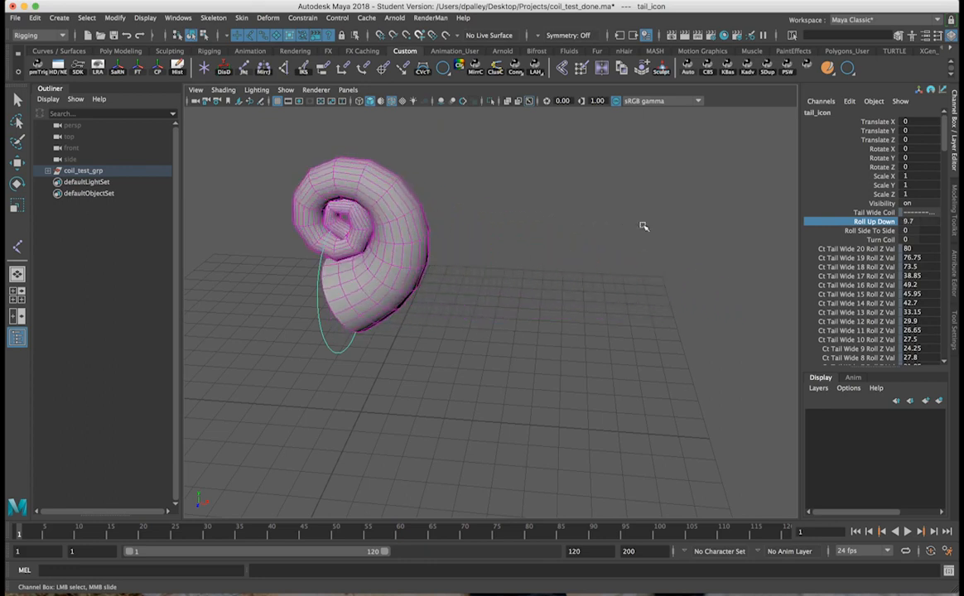
{"action": "left_click_drag", "start_coordinate": [623, 233], "coordinate": [372, 214], "text": "alt"}
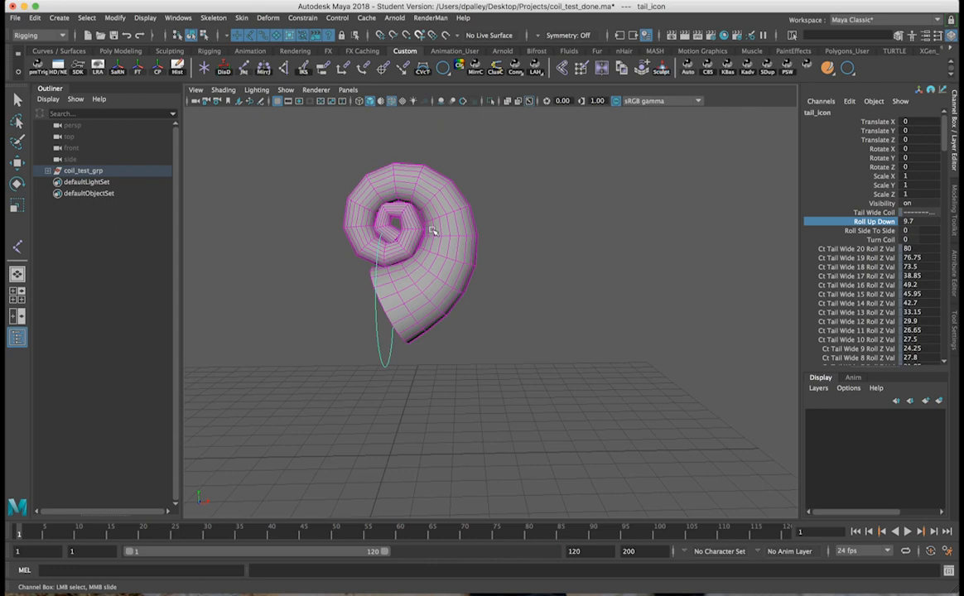
{"action": "left_click_drag", "start_coordinate": [433, 231], "coordinate": [432, 241], "text": "alt"}
{"action": "left_click_drag", "start_coordinate": [359, 230], "coordinate": [394, 241], "text": "alt"}
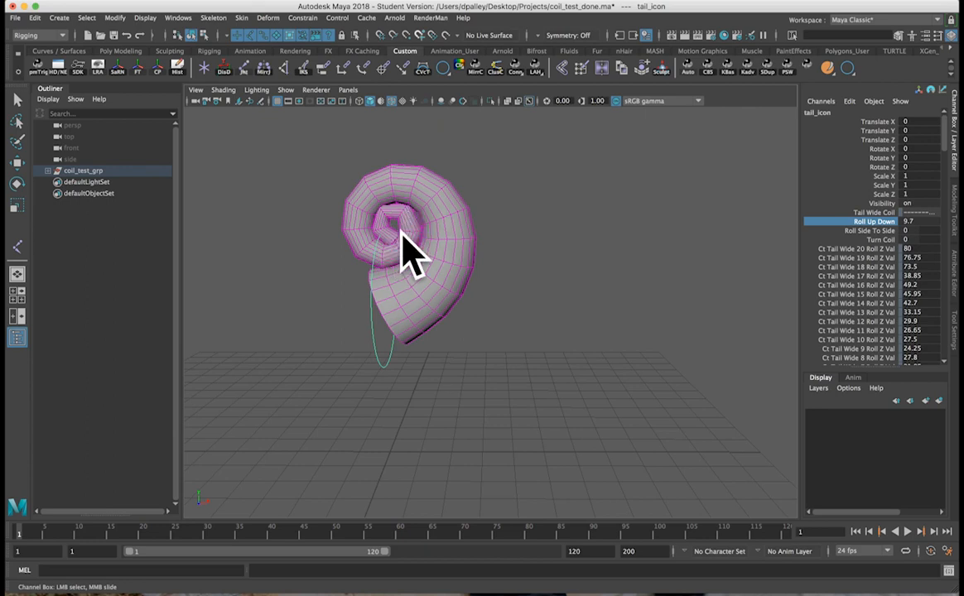
- Undo the Roll Up Down change on the tail and clear the tail control's selection
{"action": "key", "text": "ctrl+z"}
{"action": "key", "text": "ctrl+z"}
{"action": "left_click_drag", "start_coordinate": [528, 256], "coordinate": [507, 247], "text": "alt"}
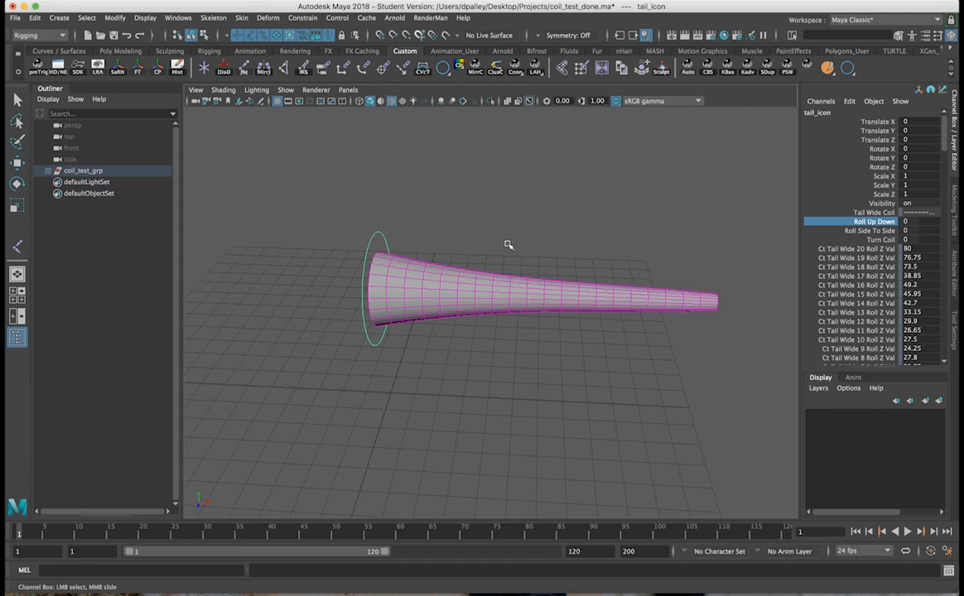
{"action": "mouse_move", "coordinate": [528, 248]}
{"action": "left_mouse_down", "text": "alt"}
{"action": "mouse_move", "coordinate": [520, 241]}
{"action": "mouse_move", "coordinate": [532, 235]}
{"action": "left_mouse_up", "text": "alt"}
{"action": "left_click", "coordinate": [530, 231]}
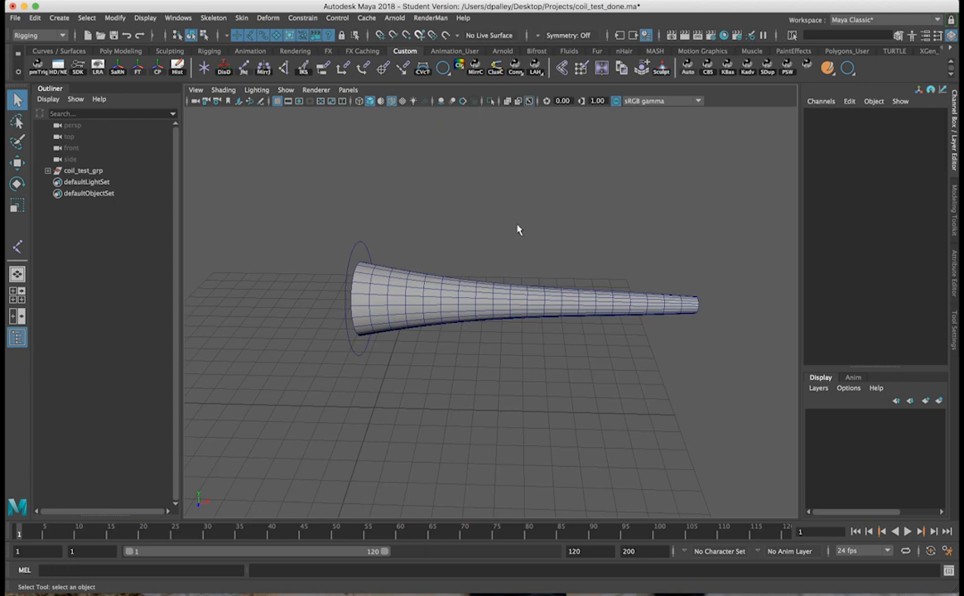
{"action": "left_click_drag", "start_coordinate": [381, 252], "coordinate": [307, 253]}
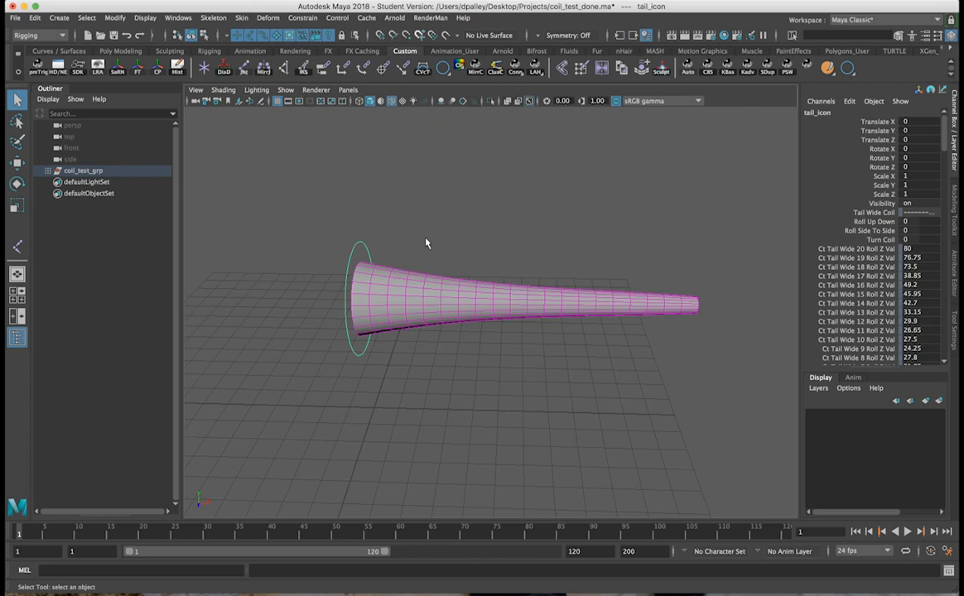
{"action": "left_click", "coordinate": [428, 240]}
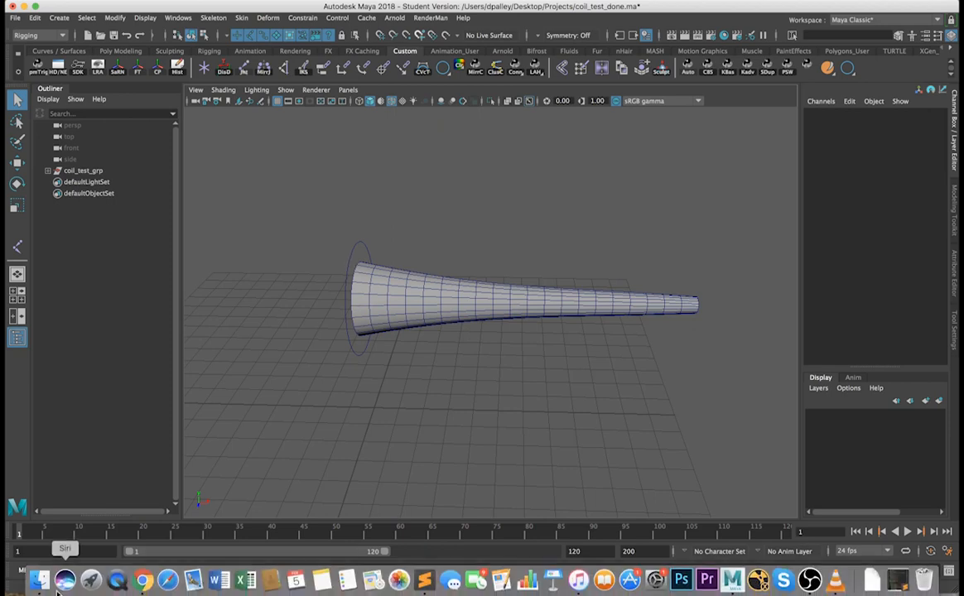
- Switch to Finder and open coil_test.ma from the coil_test folder in Maya
{"action": "left_click", "coordinate": [38, 580]}
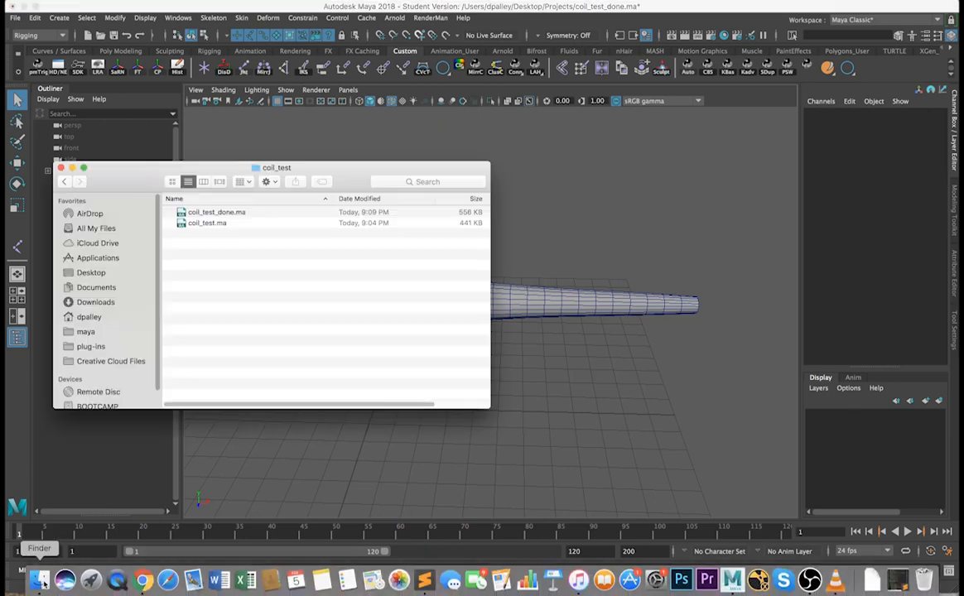
{"action": "double_click", "coordinate": [214, 222]}
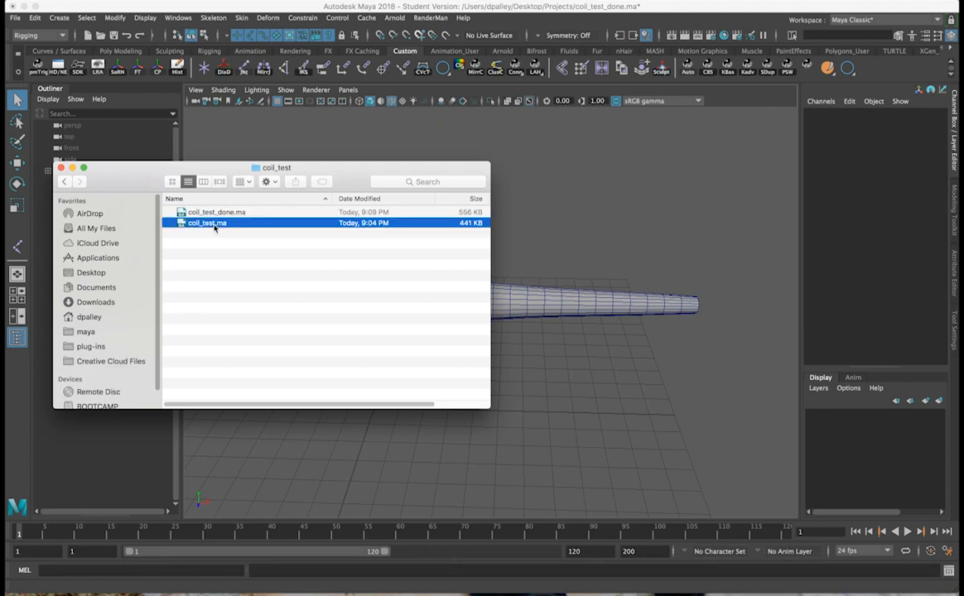
{"action": "left_click", "coordinate": [473, 302]}
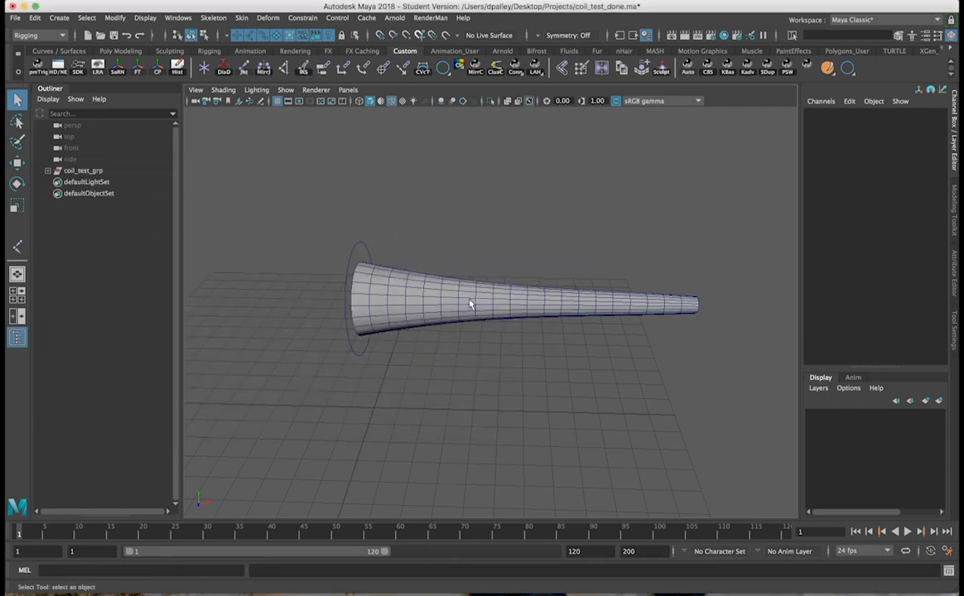
{"action": "left_click", "coordinate": [457, 321]}
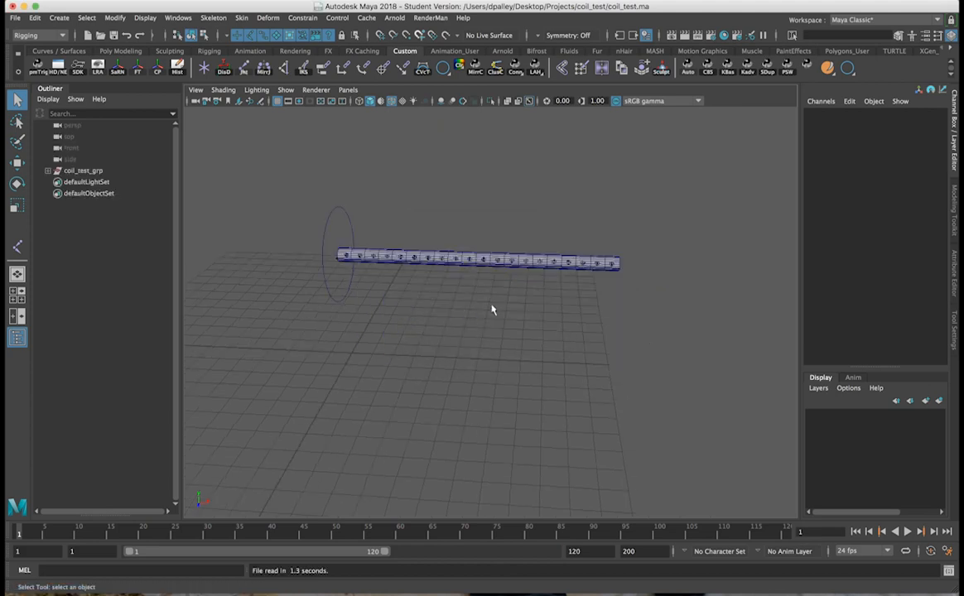
- Select tail_thin_ribbon_geo and examine the ribbon, tail mesh and row of small tail controls from several angles
{"action": "left_click_drag", "start_coordinate": [490, 301], "coordinate": [436, 237], "text": "alt"}
{"action": "left_click_drag", "start_coordinate": [479, 285], "coordinate": [358, 268], "text": "alt"}
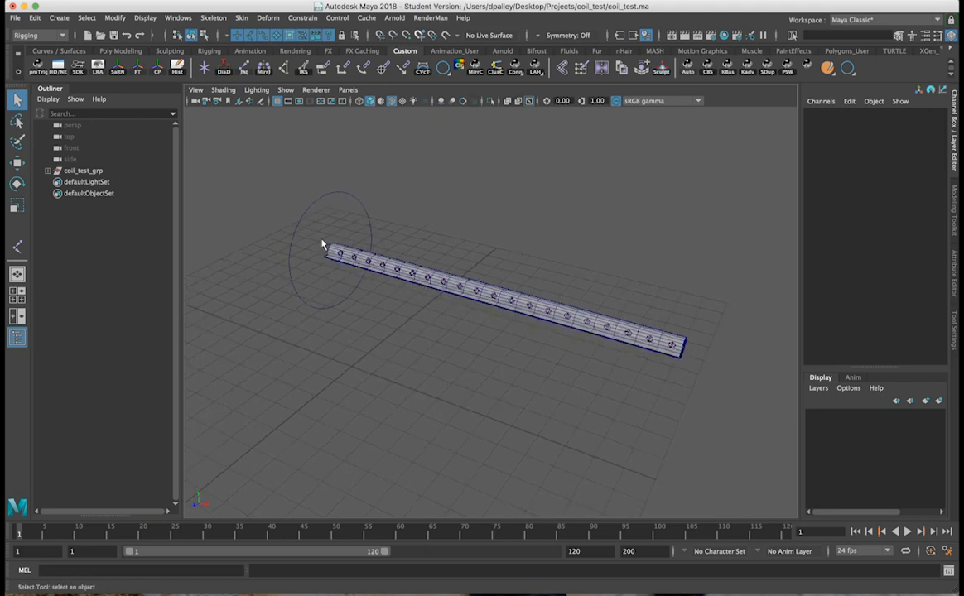
{"action": "left_click", "coordinate": [332, 261]}
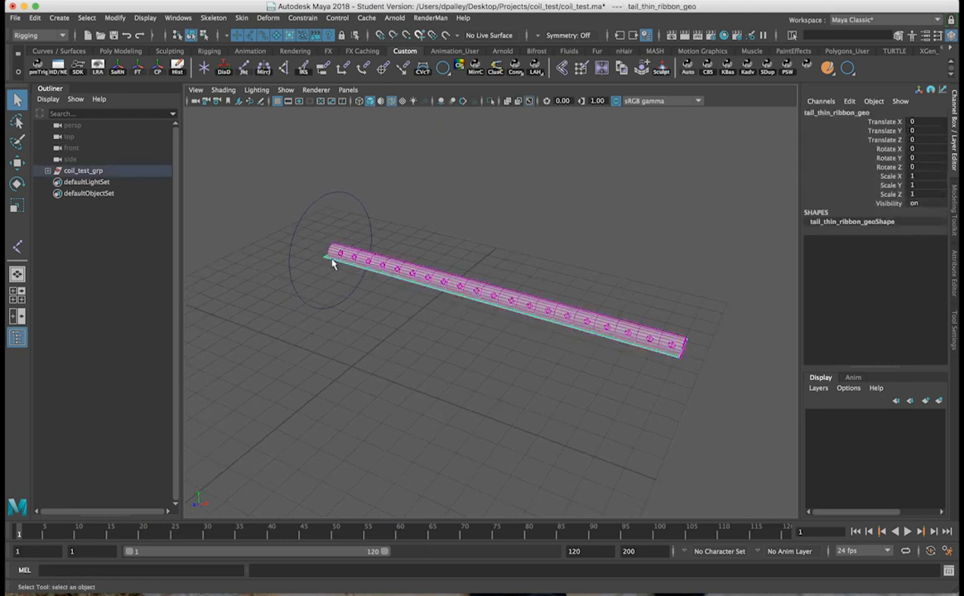
{"action": "left_click_drag", "start_coordinate": [360, 273], "coordinate": [455, 238], "text": "alt"}
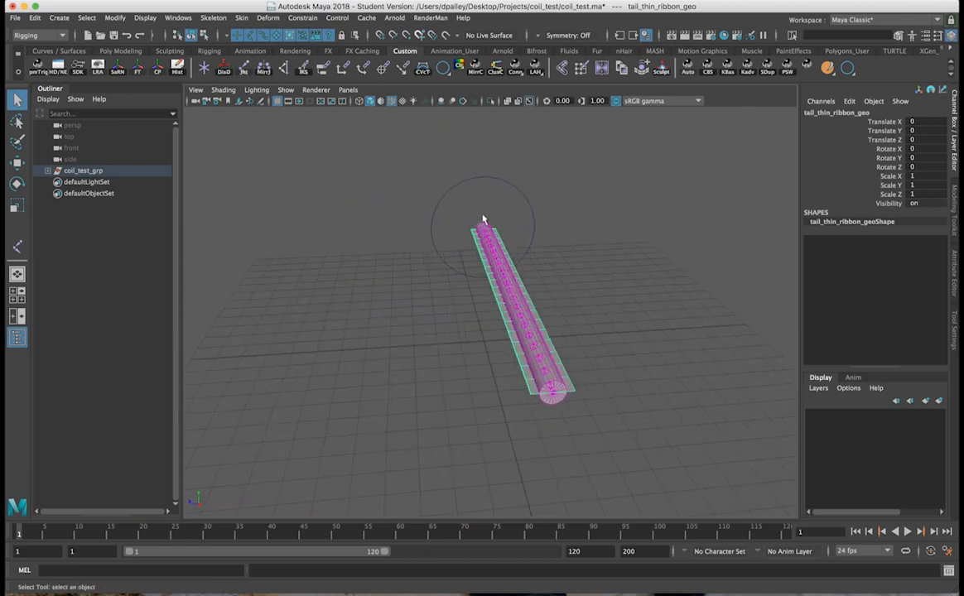
{"action": "left_click_drag", "start_coordinate": [497, 308], "coordinate": [583, 332], "text": "alt"}
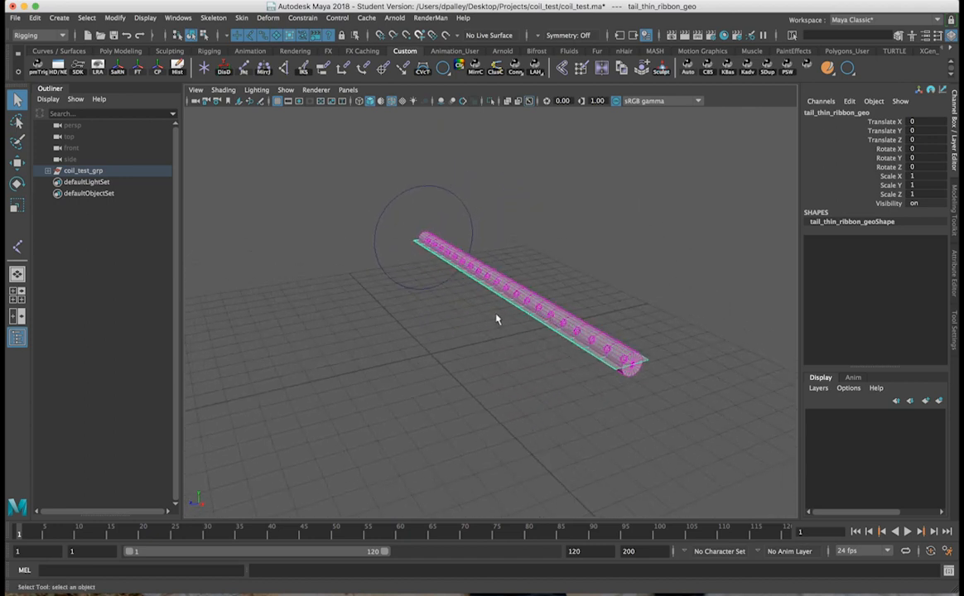
{"action": "left_click_drag", "start_coordinate": [479, 303], "coordinate": [564, 323], "text": "alt"}
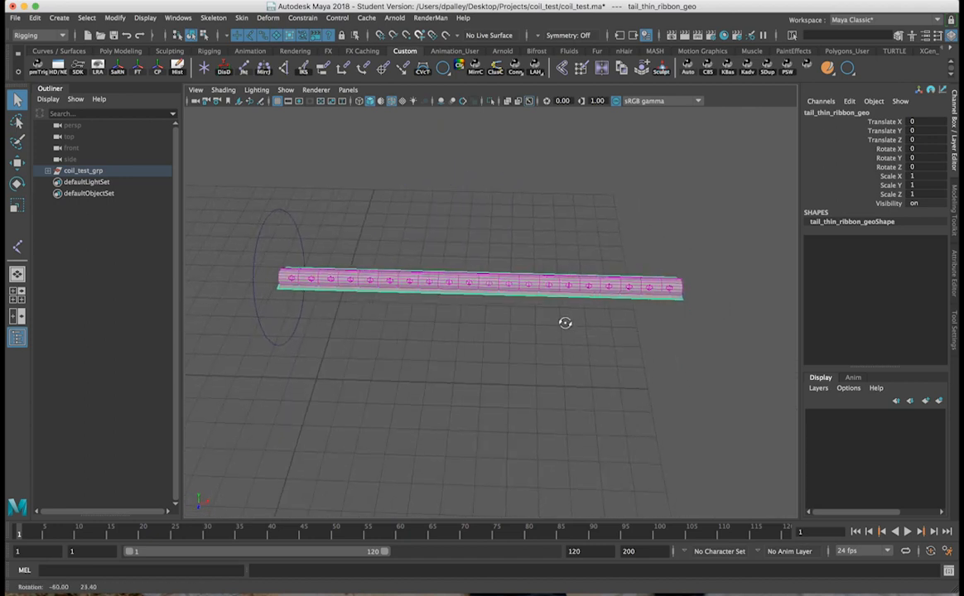
{"action": "left_click_drag", "start_coordinate": [486, 299], "coordinate": [429, 291], "text": "alt"}
{"action": "scroll", "coordinate": [445, 227], "scroll_direction": "up", "scroll_amount": 3}
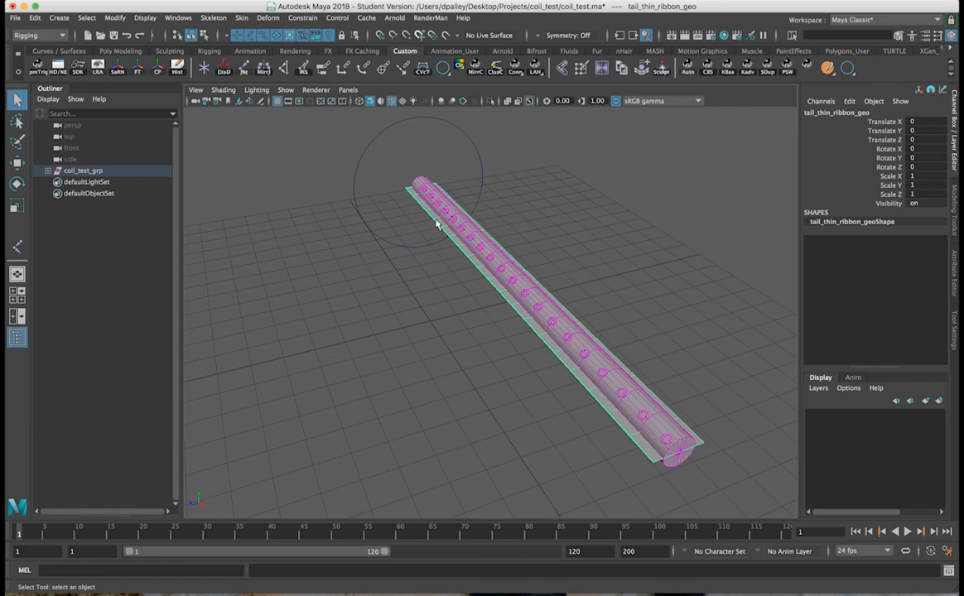
{"action": "left_click_drag", "start_coordinate": [424, 233], "coordinate": [259, 250], "text": "alt"}
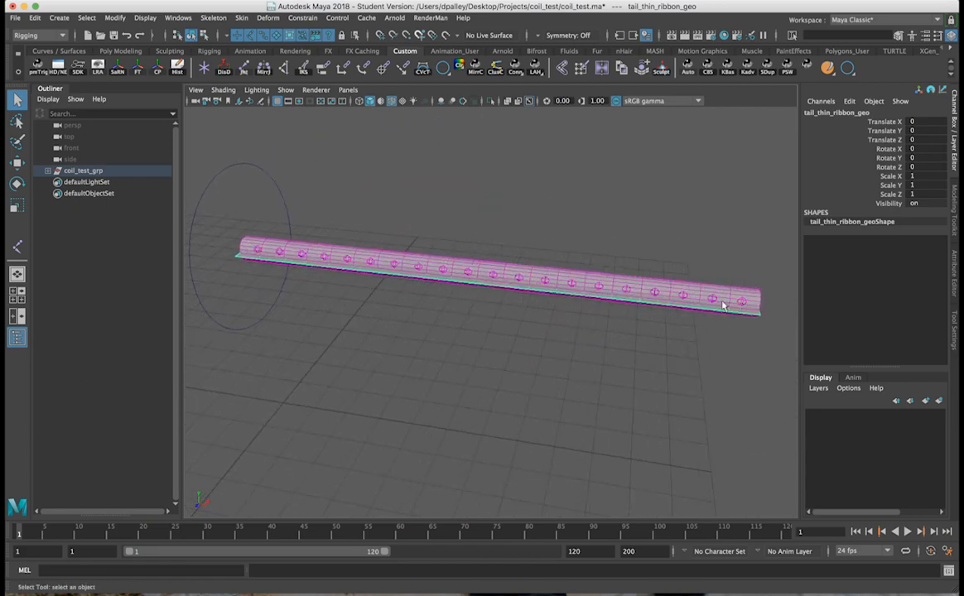
{"action": "left_click_drag", "start_coordinate": [695, 304], "coordinate": [645, 310], "text": "alt"}
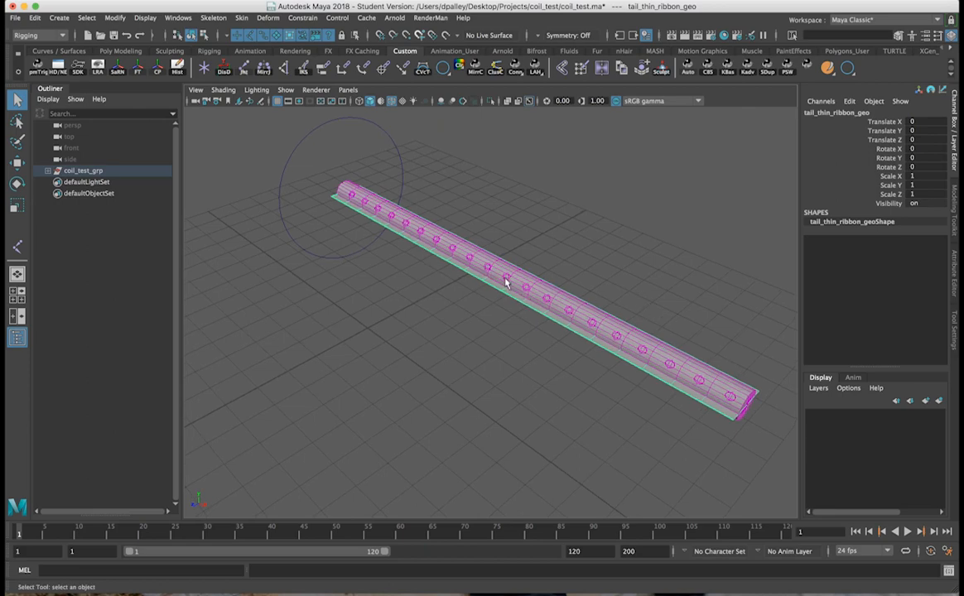
{"action": "right_click_drag", "start_coordinate": [516, 231], "coordinate": [454, 231], "text": "alt"}
{"action": "mouse_move", "coordinate": [454, 231]}
{"action": "left_mouse_down", "text": "alt"}
{"action": "mouse_move", "coordinate": [481, 211]}
{"action": "mouse_move", "coordinate": [454, 194]}
{"action": "mouse_move", "coordinate": [461, 241]}
{"action": "left_mouse_up", "text": "alt"}
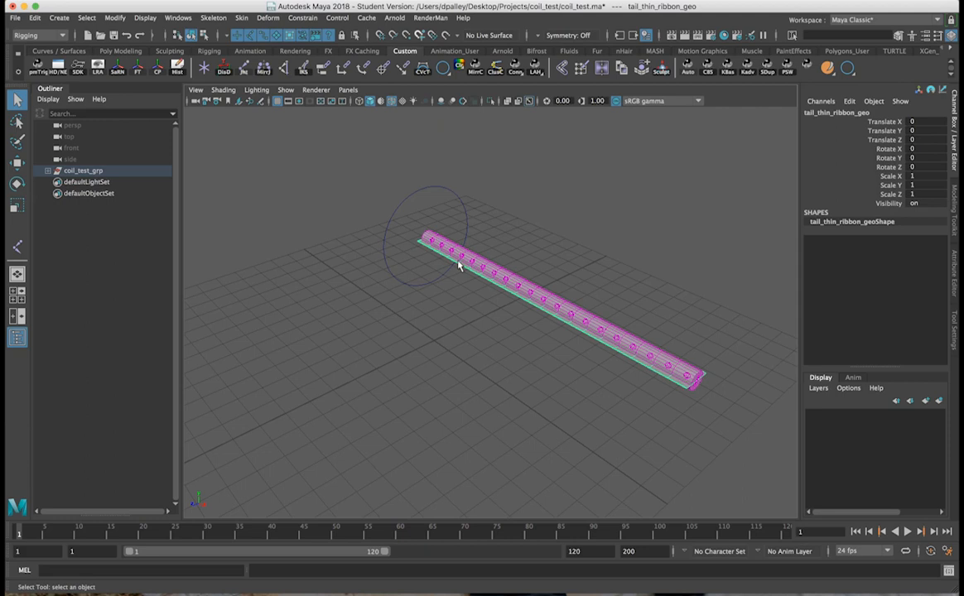
{"action": "left_click_drag", "start_coordinate": [392, 263], "coordinate": [554, 276], "text": "alt"}
{"action": "left_click_drag", "start_coordinate": [648, 319], "coordinate": [570, 284], "text": "alt"}
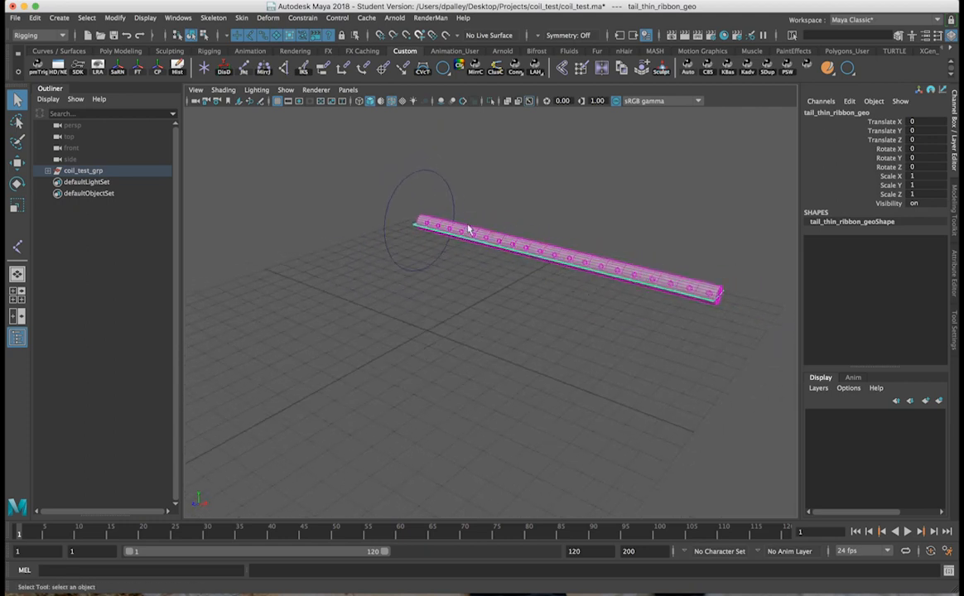
- Duplicate the thin tail ribbon and offset the copy from the tail with Translate Z at 5
{"action": "key", "text": "ctrl+d"}
{"action": "mouse_move", "coordinate": [588, 260]}
{"action": "left_mouse_down", "text": "alt"}
{"action": "mouse_move", "coordinate": [538, 269]}
{"action": "mouse_move", "coordinate": [598, 260]}
{"action": "left_mouse_up", "text": "alt"}
{"action": "key", "text": "w"}
{"action": "left_click_drag", "start_coordinate": [517, 273], "coordinate": [426, 320]}
{"action": "double_click", "coordinate": [927, 140]}
{"action": "type", "text": "5"}
{"action": "key", "text": "Return"}
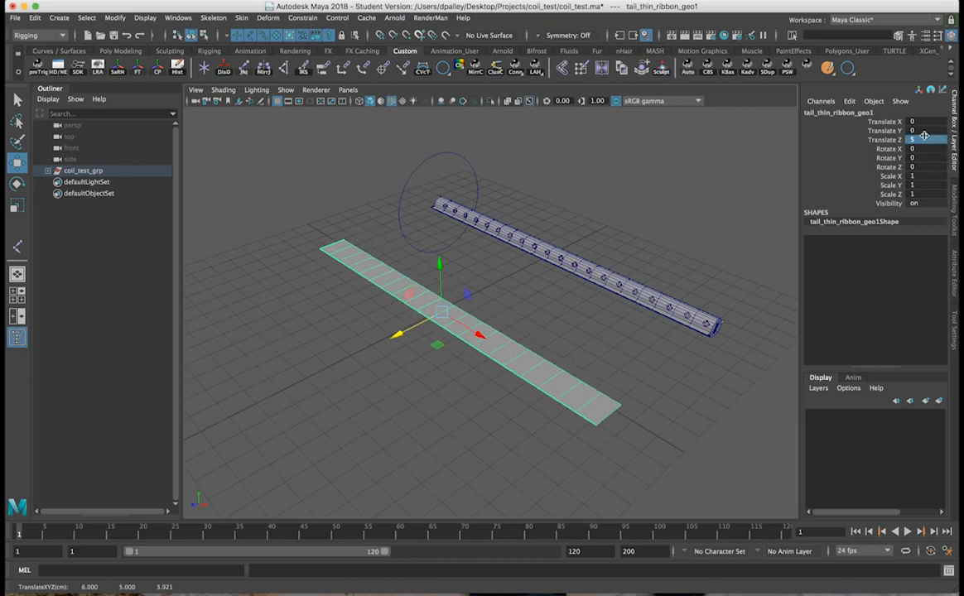
- Add a nonlinear Bend deformer to the duplicate ribbon and rotate its handle to -90 in Z, aligned with the ribbon's length
{"action": "left_click_drag", "start_coordinate": [525, 250], "coordinate": [609, 297], "text": "alt"}
{"action": "right_click_drag", "start_coordinate": [609, 297], "coordinate": [635, 296], "text": "alt"}
{"action": "left_click_drag", "start_coordinate": [634, 296], "coordinate": [634, 284], "text": "alt"}
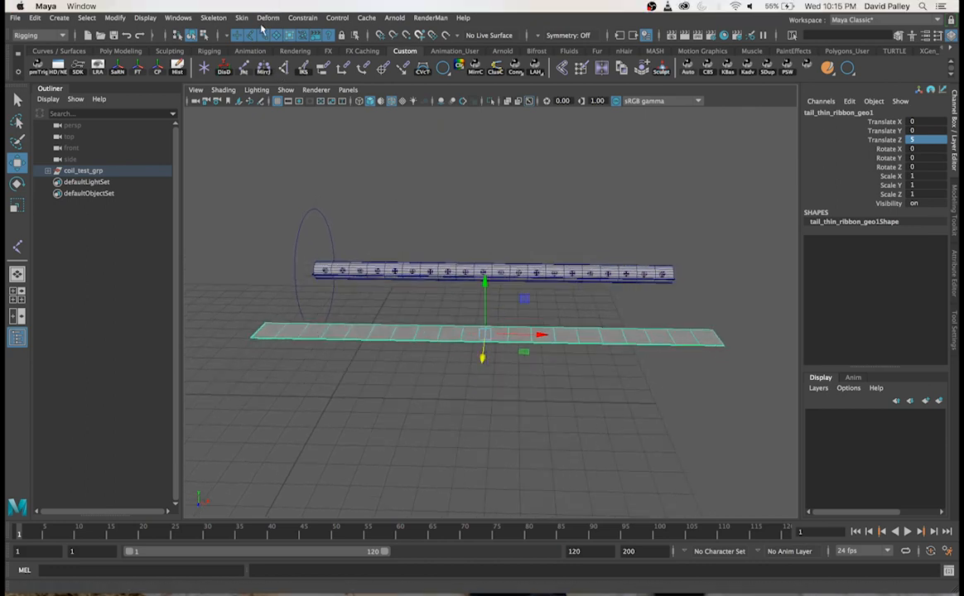
{"action": "left_click", "coordinate": [269, 18]}
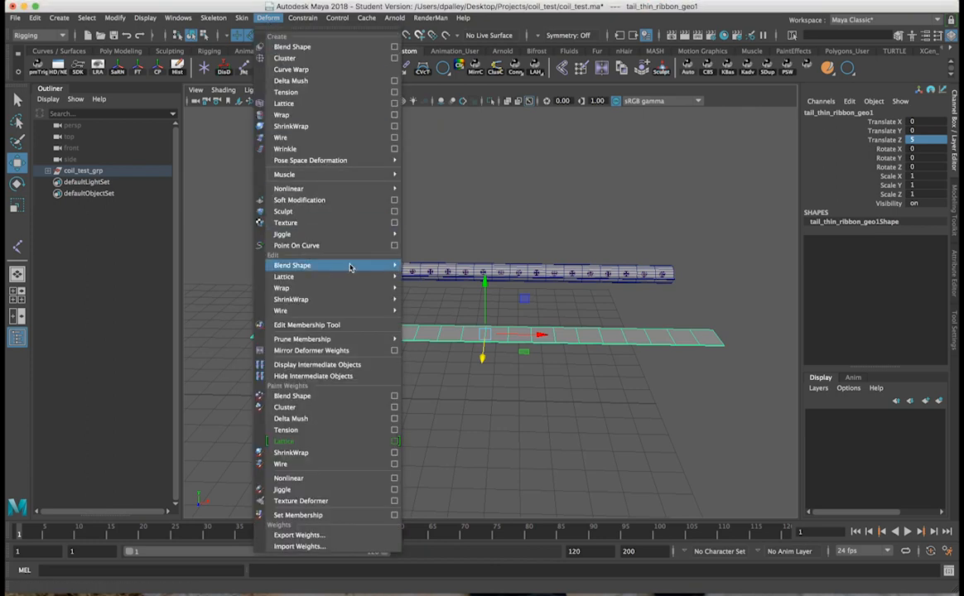
{"action": "mouse_move", "coordinate": [390, 188]}
{"action": "left_click", "coordinate": [455, 201]}
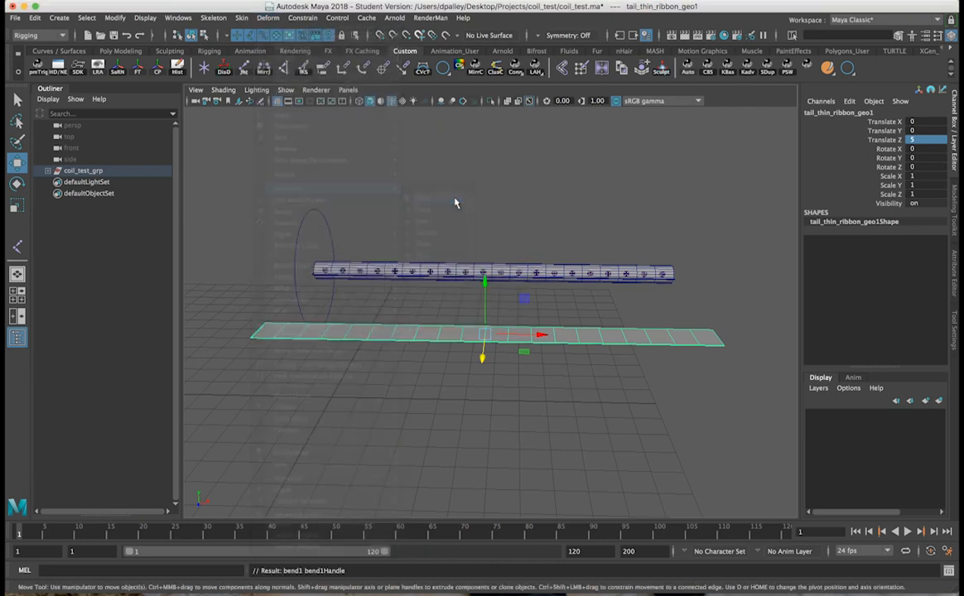
{"action": "left_click_drag", "start_coordinate": [570, 403], "coordinate": [487, 362], "text": "alt"}
{"action": "key", "text": "e"}
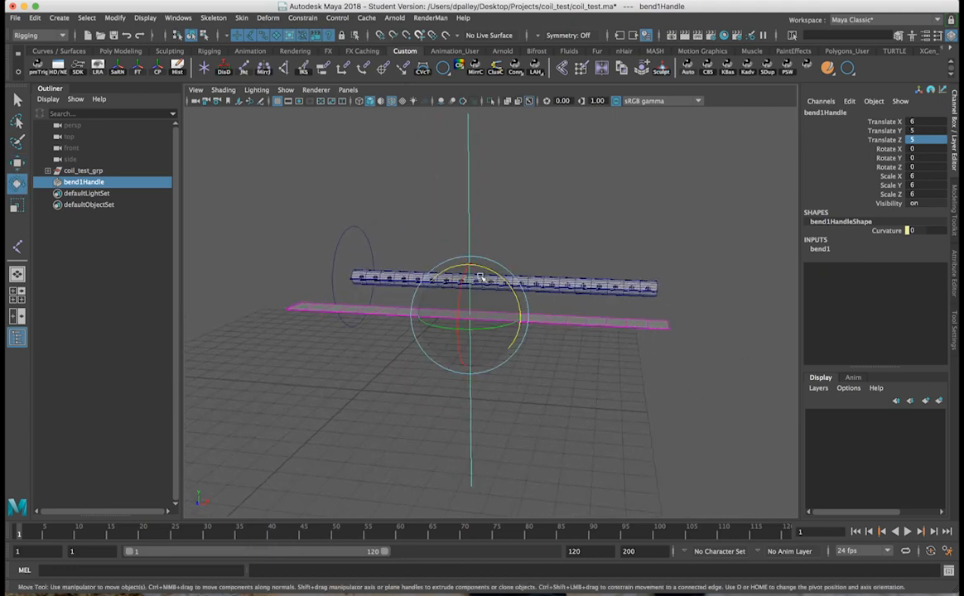
{"action": "left_click_drag", "start_coordinate": [486, 269], "coordinate": [435, 323]}
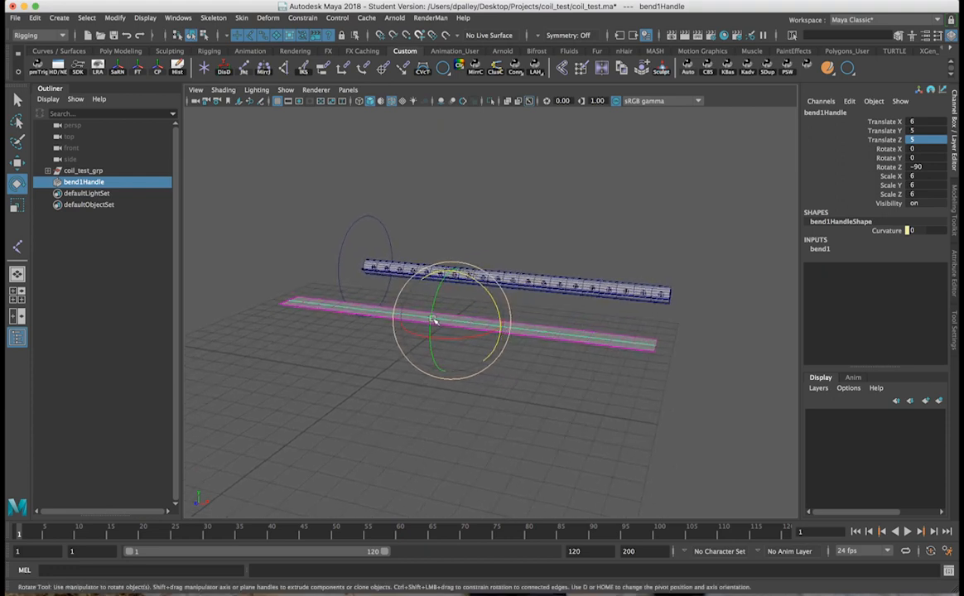
- Set the bend deformer's Curvature to about -108.86 and its Low Bound to 0
{"action": "left_click", "coordinate": [826, 248]}
{"action": "left_click", "coordinate": [887, 266]}
{"action": "middle_click_drag", "start_coordinate": [610, 249], "coordinate": [592, 284]}
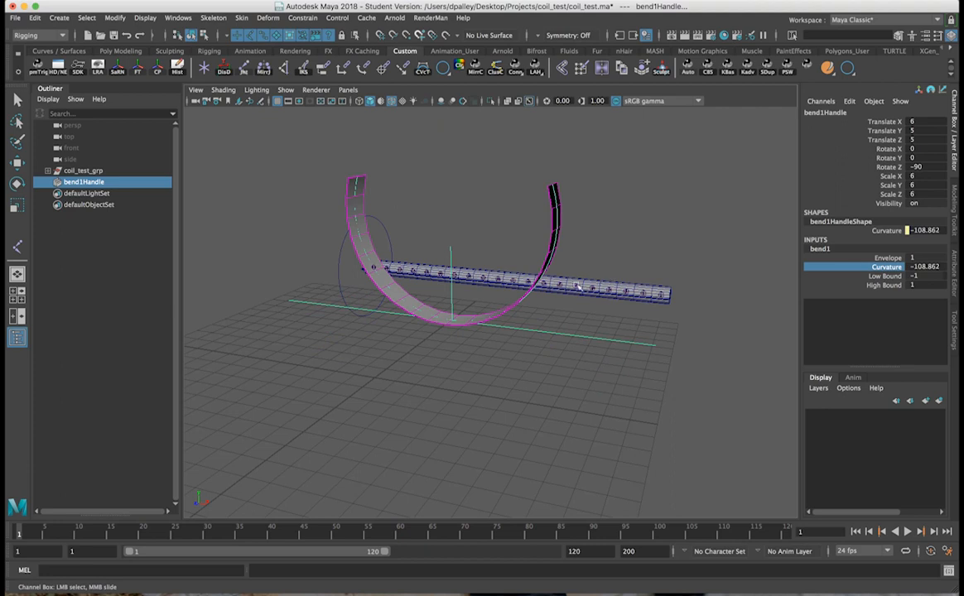
{"action": "left_click_drag", "start_coordinate": [492, 301], "coordinate": [399, 246], "text": "alt"}
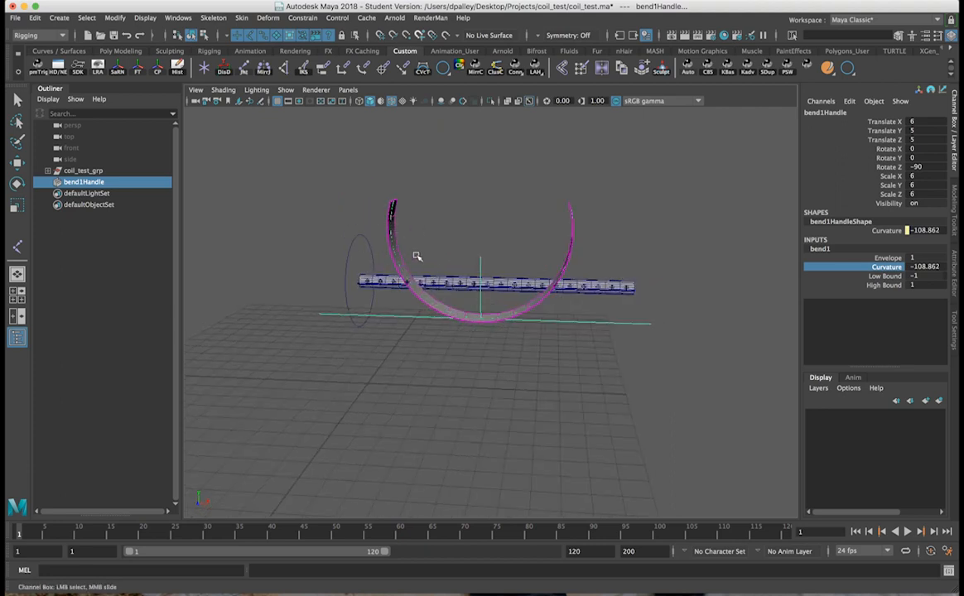
{"action": "left_click_drag", "start_coordinate": [467, 284], "coordinate": [448, 276], "text": "alt"}
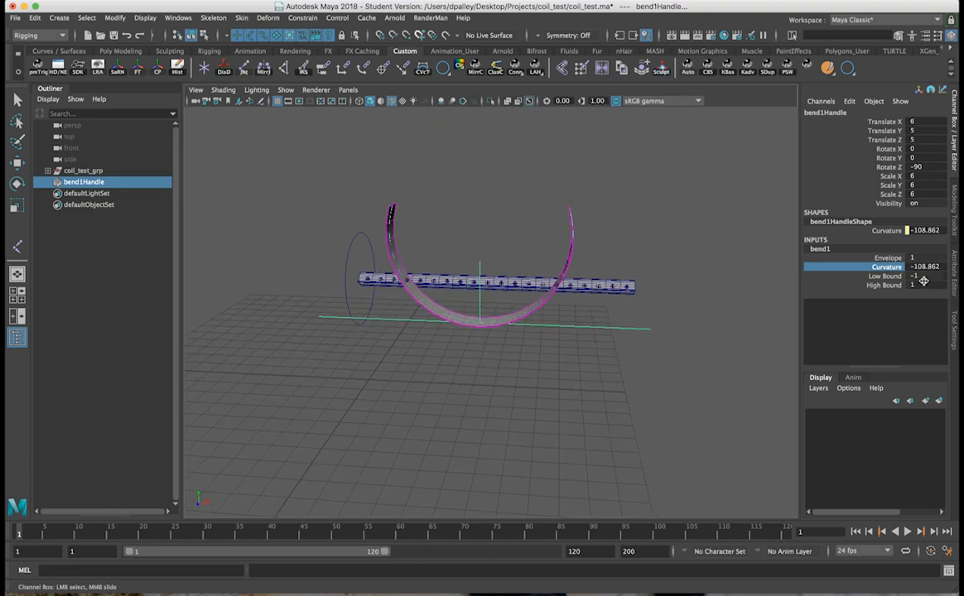
{"action": "double_click", "coordinate": [916, 276]}
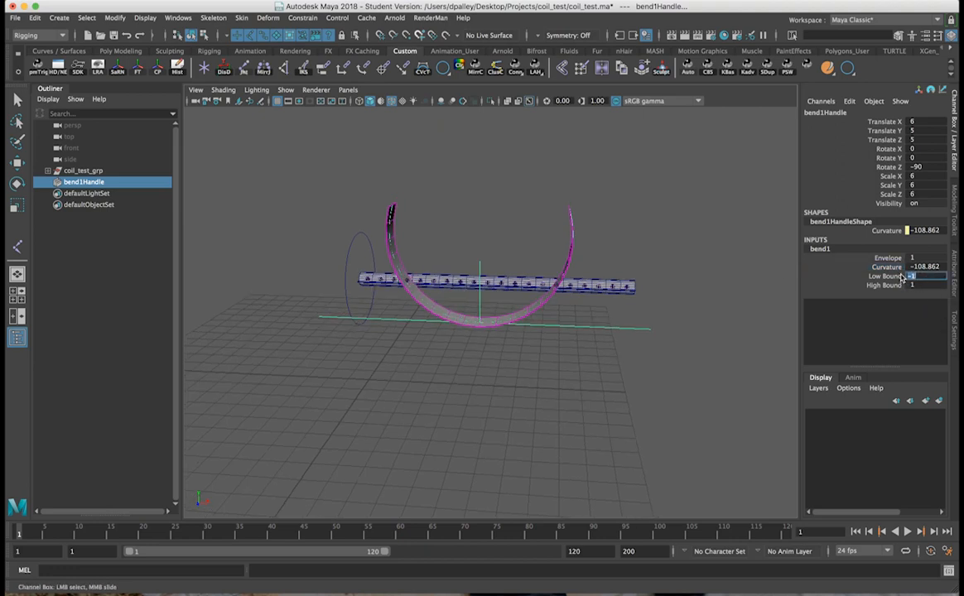
{"action": "type", "text": "0"}
{"action": "key", "text": "Return"}
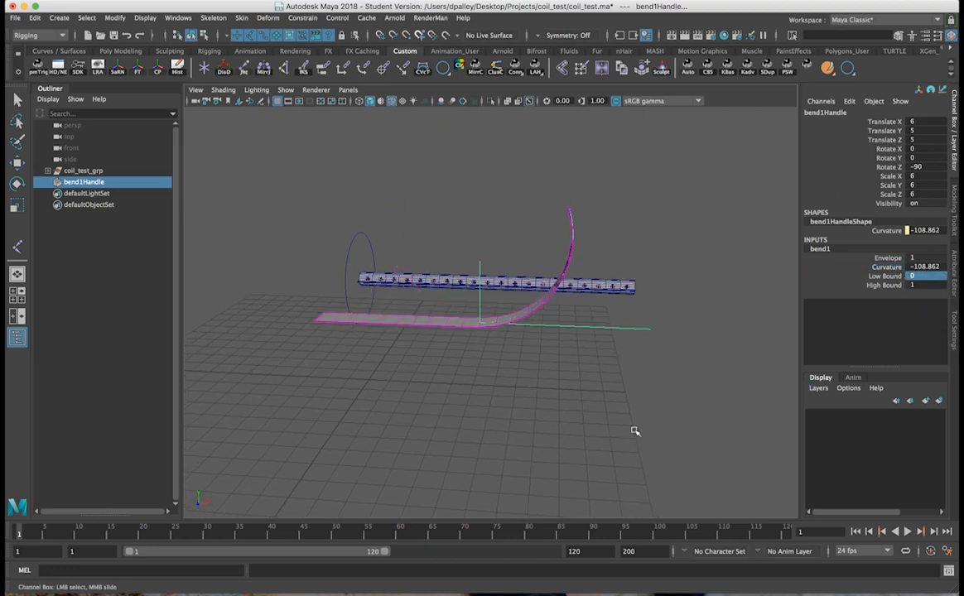
- Try sliding the bend handle along the duplicate ribbon toward its base end, and undo the move
{"action": "key", "text": "w"}
{"action": "left_click_drag", "start_coordinate": [543, 327], "coordinate": [469, 326]}
{"action": "key", "text": "ctrl+z"}
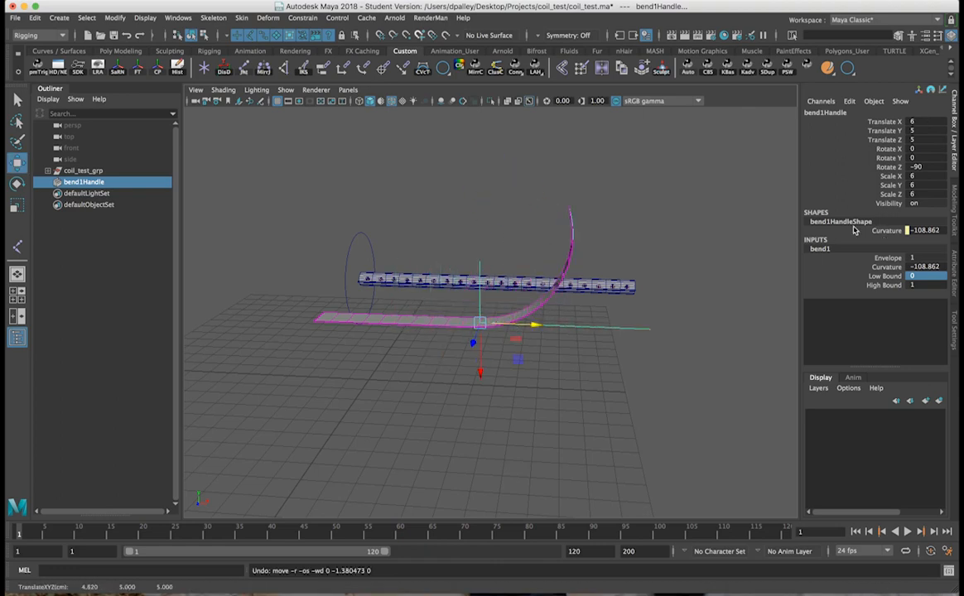
- Set the bend deformer's Curvature to -180 so the ribbon's free half curls over
{"action": "left_click", "coordinate": [898, 266]}
{"action": "middle_click_drag", "start_coordinate": [562, 262], "coordinate": [524, 259]}
{"action": "left_click_drag", "start_coordinate": [574, 270], "coordinate": [610, 263], "text": "alt"}
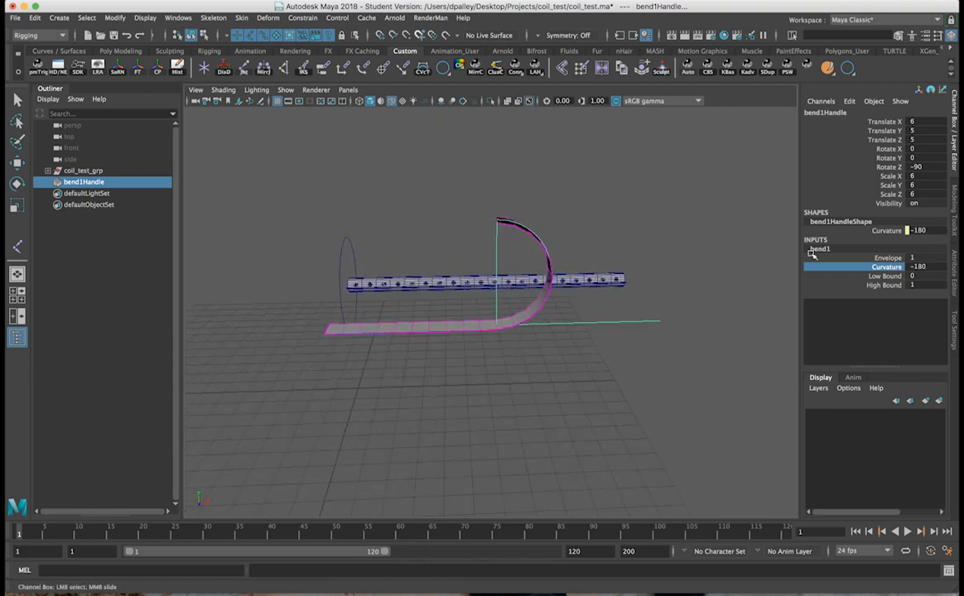
- Slide the bend handle along the duplicate ribbon toward its base, to a Translate X of about 3.33
{"action": "left_click_drag", "start_coordinate": [603, 293], "coordinate": [581, 293], "text": "alt"}
{"action": "key", "text": "w"}
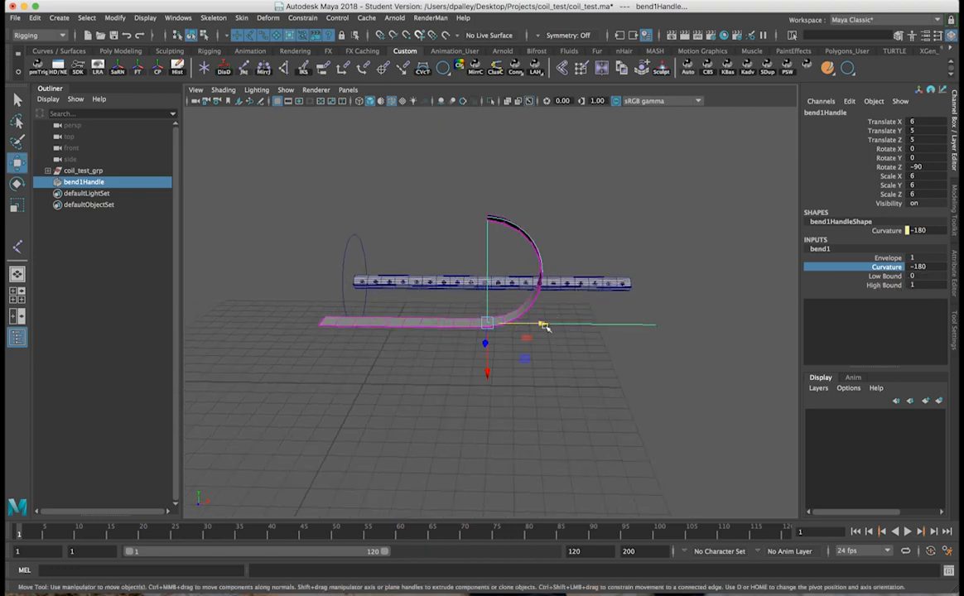
{"action": "left_click_drag", "start_coordinate": [538, 324], "coordinate": [466, 323]}
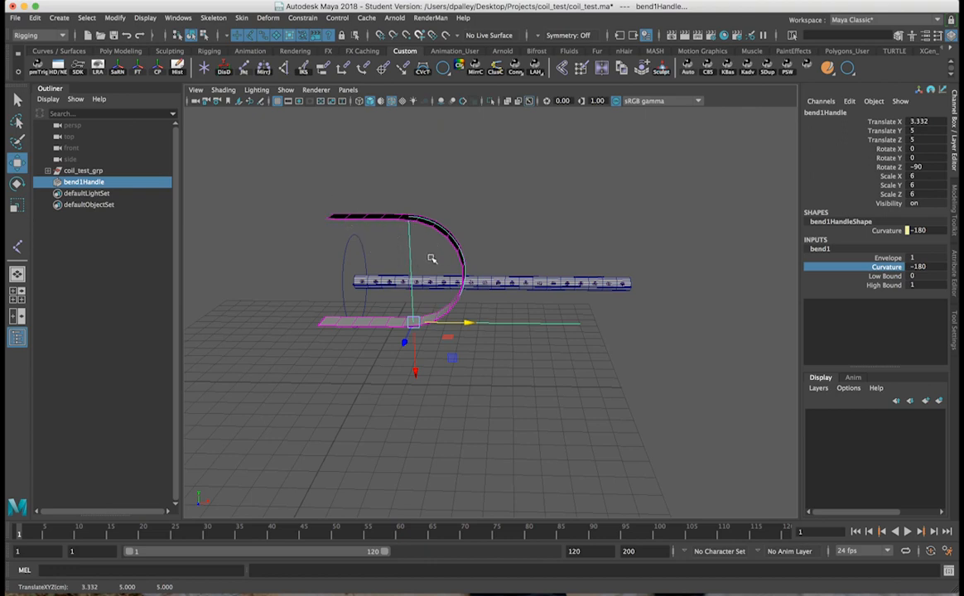
{"action": "left_click_drag", "start_coordinate": [501, 248], "coordinate": [508, 258], "text": "alt"}
{"action": "middle_click_drag", "start_coordinate": [508, 258], "coordinate": [583, 295], "text": "alt"}
{"action": "right_click_drag", "start_coordinate": [582, 295], "coordinate": [598, 291], "text": "alt"}
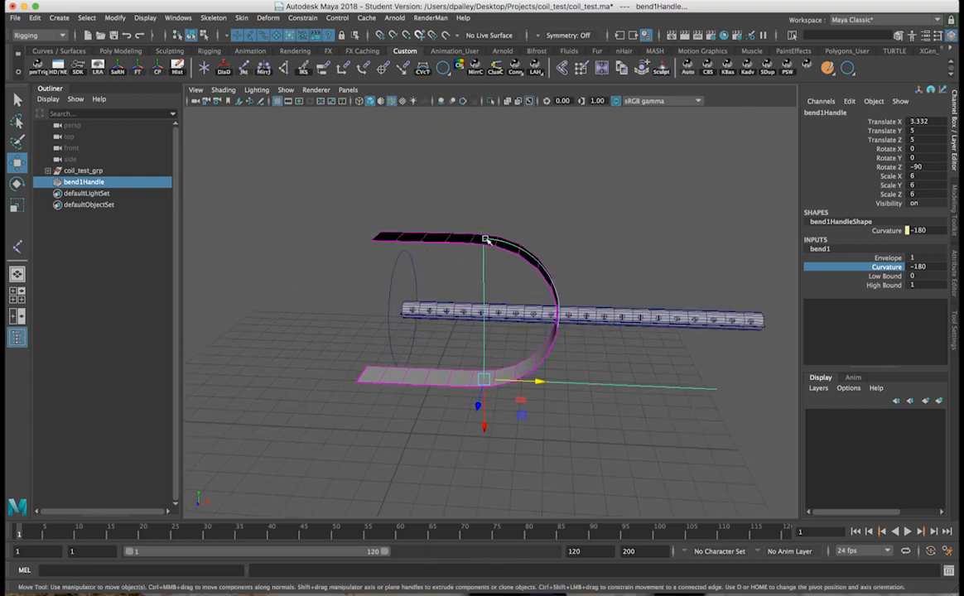
- Set the bend deformer's High Bound to 10 so the ribbon's end keeps curling into the circle
{"action": "left_click_drag", "start_coordinate": [489, 240], "coordinate": [496, 242], "text": "alt"}
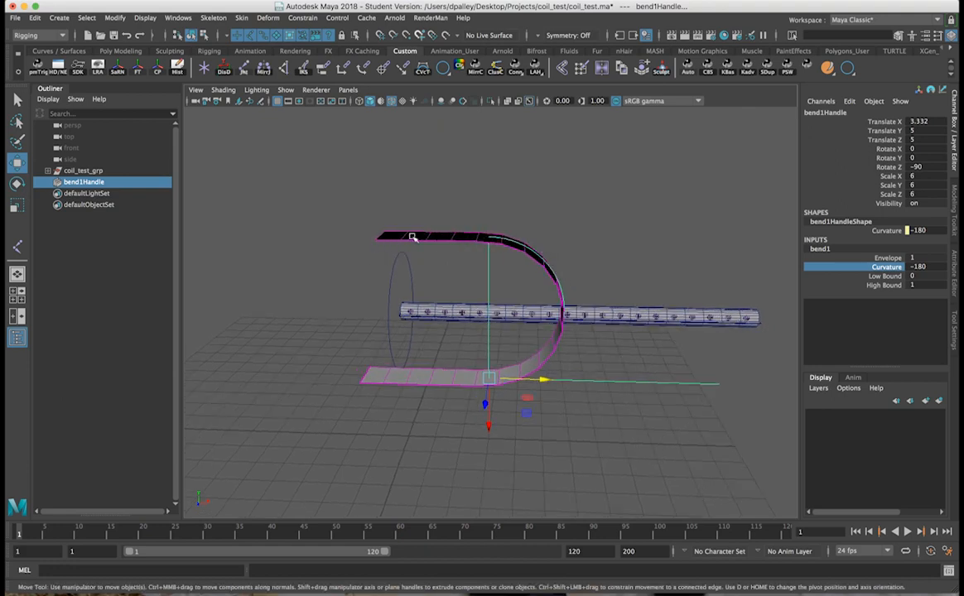
{"action": "left_click_drag", "start_coordinate": [443, 256], "coordinate": [500, 286], "text": "alt"}
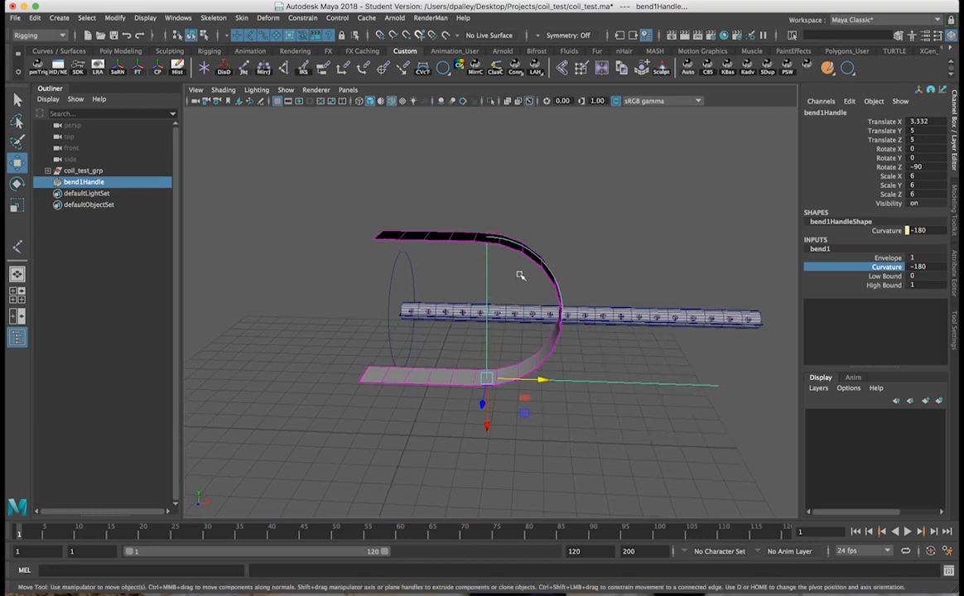
{"action": "left_click_drag", "start_coordinate": [486, 269], "coordinate": [519, 262], "text": "alt"}
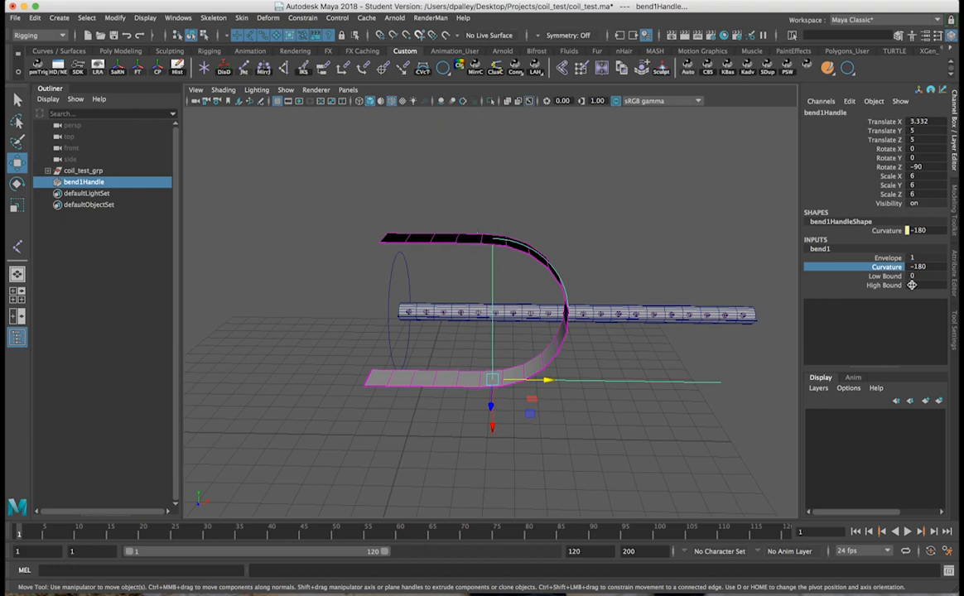
{"action": "left_click", "coordinate": [865, 287]}
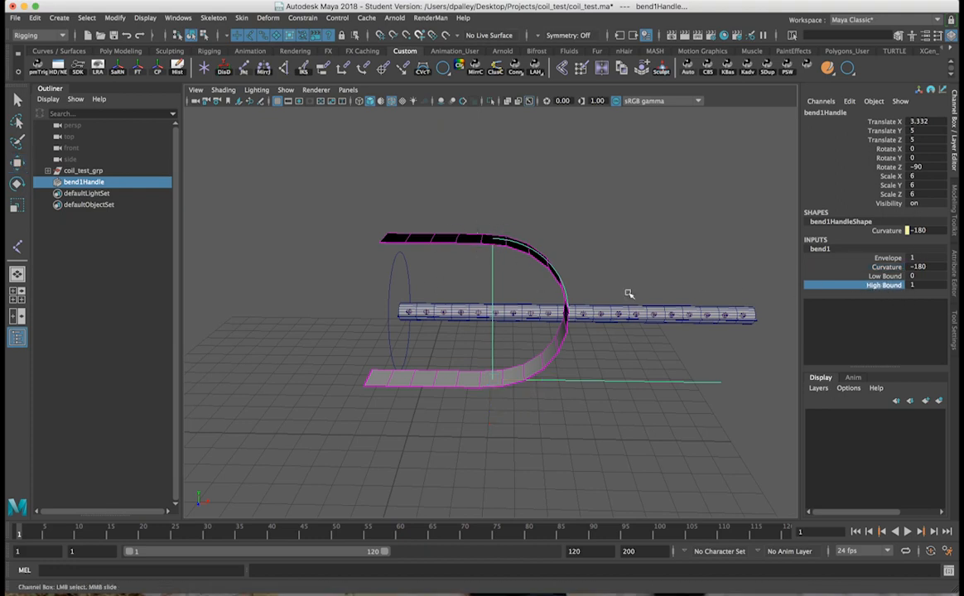
{"action": "middle_click_drag", "start_coordinate": [534, 271], "coordinate": [543, 269]}
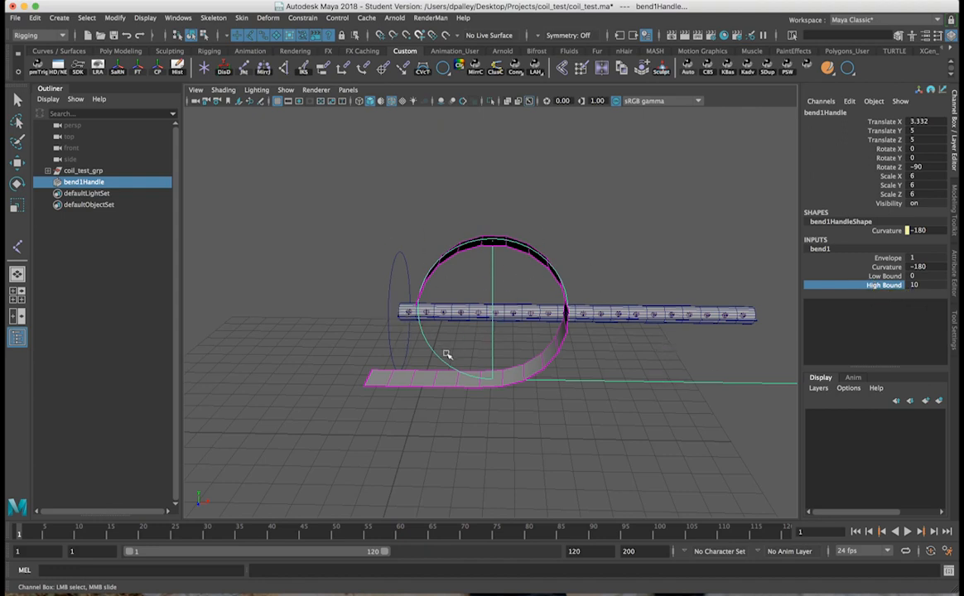
- Move the bend handle to a Translate X of about 5.1 and scale it down uniformly to about 4.01 for a tighter curl
{"action": "left_click_drag", "start_coordinate": [545, 353], "coordinate": [150, 381], "text": "alt"}
{"action": "key", "text": "w"}
{"action": "key", "text": "r"}
{"action": "left_click_drag", "start_coordinate": [385, 370], "coordinate": [387, 371], "text": "alt"}
{"action": "middle_click_drag", "start_coordinate": [391, 341], "coordinate": [433, 334], "text": "alt"}
{"action": "left_click_drag", "start_coordinate": [435, 334], "coordinate": [378, 313], "text": "alt"}
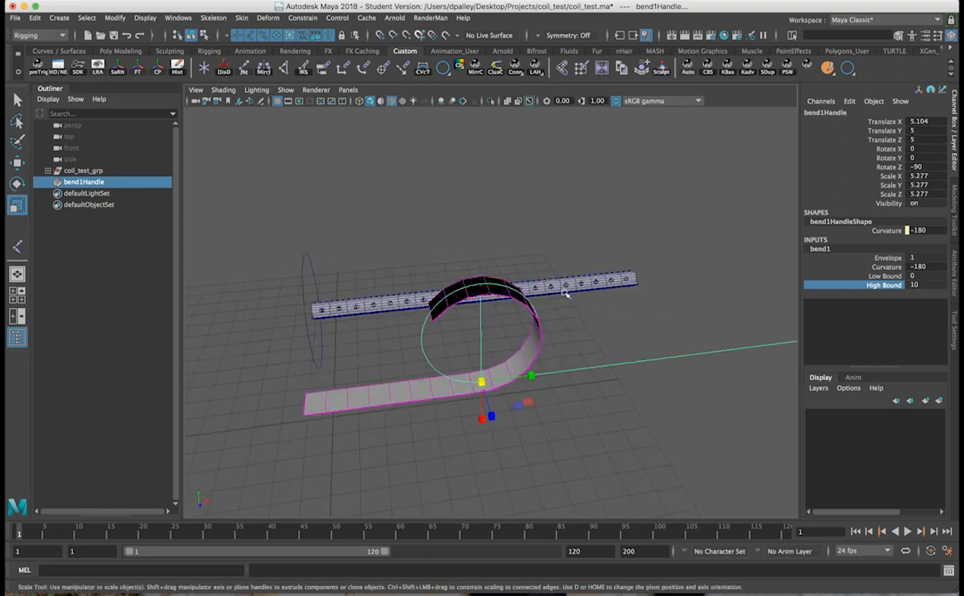
{"action": "left_click_drag", "start_coordinate": [573, 289], "coordinate": [284, 393], "text": "alt"}
{"action": "left_click_drag", "start_coordinate": [331, 299], "coordinate": [374, 315], "text": "alt"}
{"action": "left_click_drag", "start_coordinate": [488, 344], "coordinate": [197, 526]}
{"action": "left_click_drag", "start_coordinate": [466, 331], "coordinate": [454, 351], "text": "alt"}
- Slide the bend handle past the duplicate ribbon's tip, to a Translate X of about 12.62, so the ribbon straightens out
{"action": "key", "text": "w"}
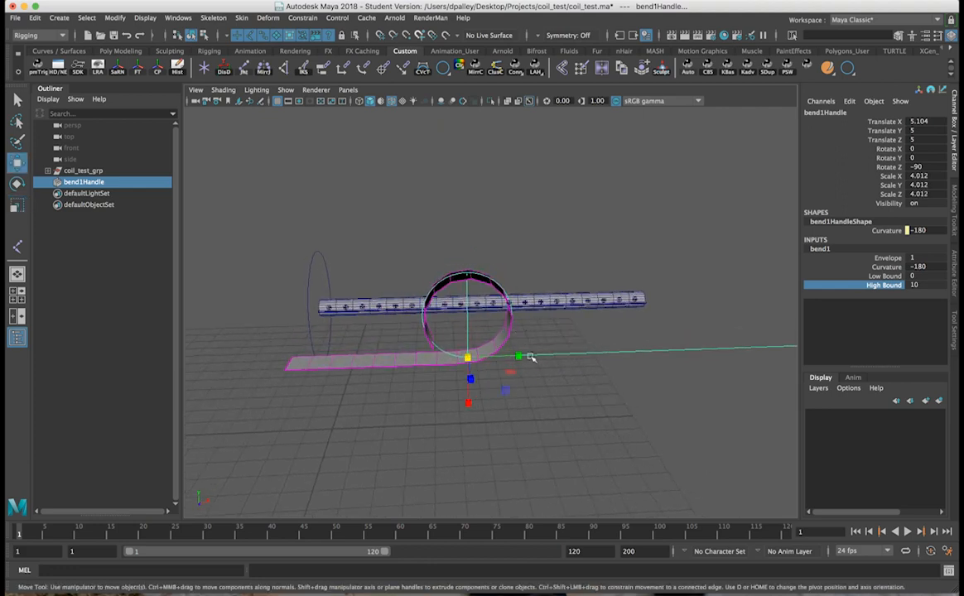
{"action": "left_click_drag", "start_coordinate": [525, 365], "coordinate": [766, 345]}
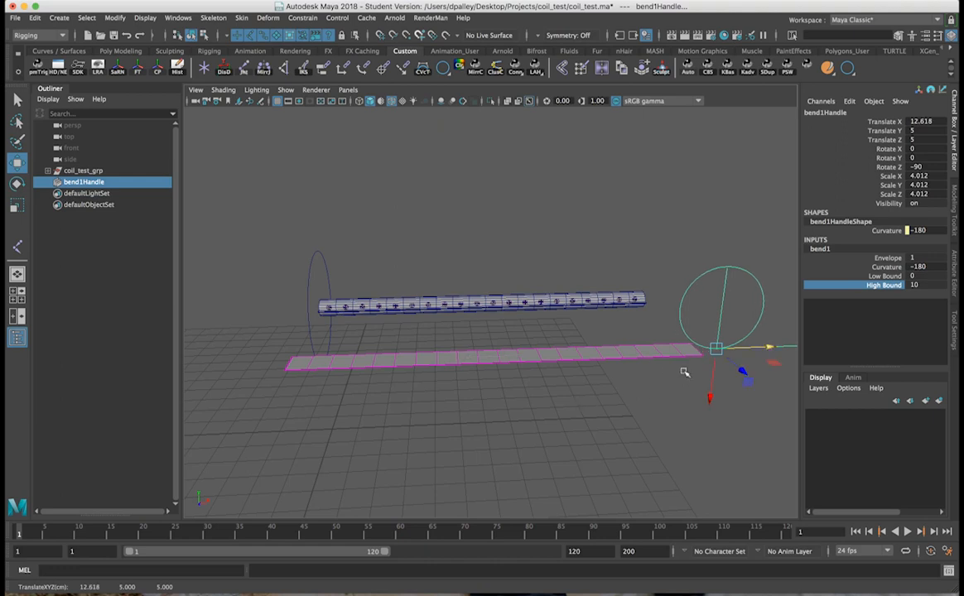
{"action": "left_click_drag", "start_coordinate": [671, 355], "coordinate": [556, 378], "text": "alt"}
- Create a blend shape named tail_thin_bShape from the duplicate ribbon onto the original tail_thin_ribbon_geo
{"action": "left_click", "coordinate": [625, 388]}
{"action": "left_click", "coordinate": [547, 341]}
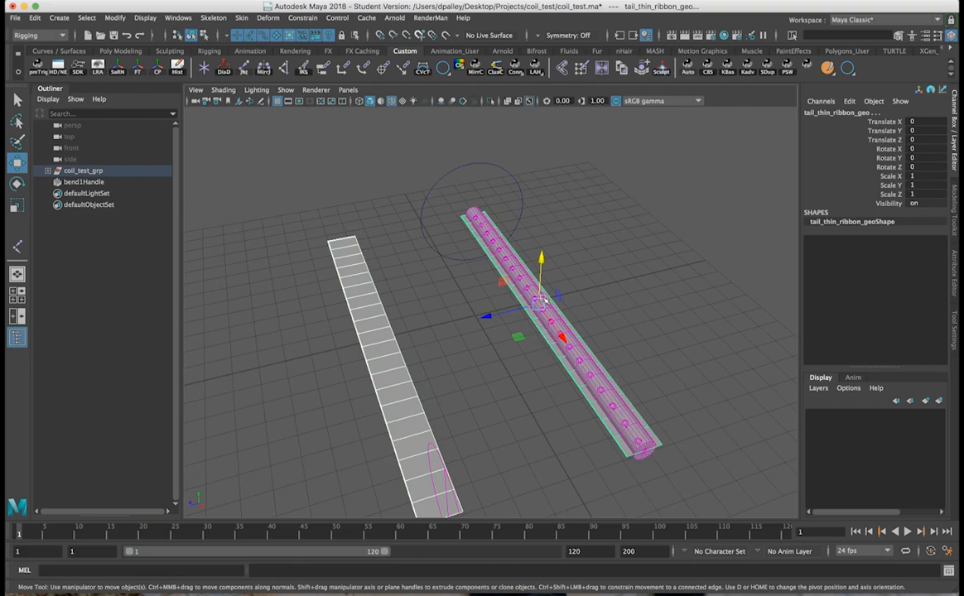
{"action": "left_click", "coordinate": [279, 20]}
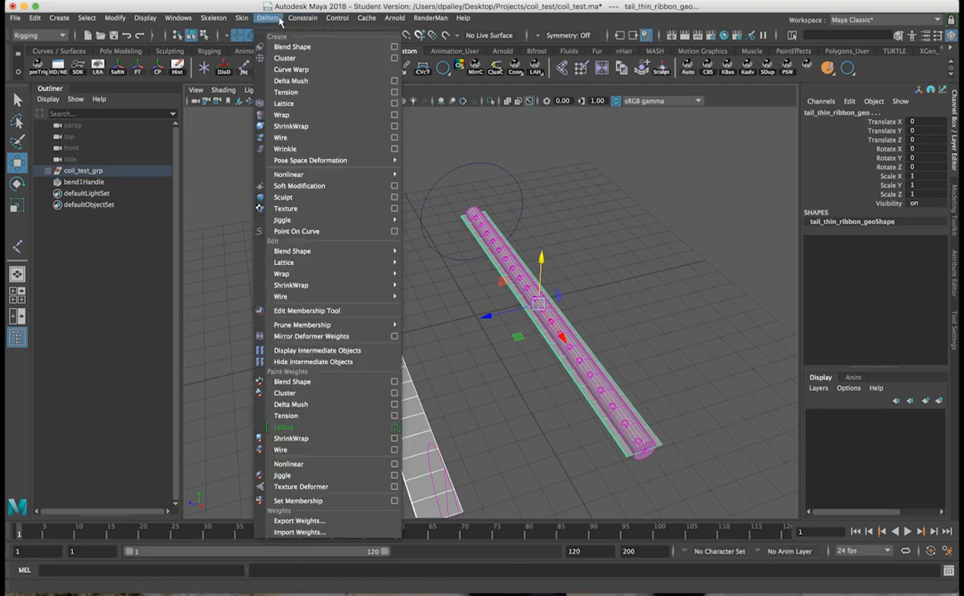
{"action": "left_click", "coordinate": [395, 47]}
{"action": "left_click", "coordinate": [308, 190]}
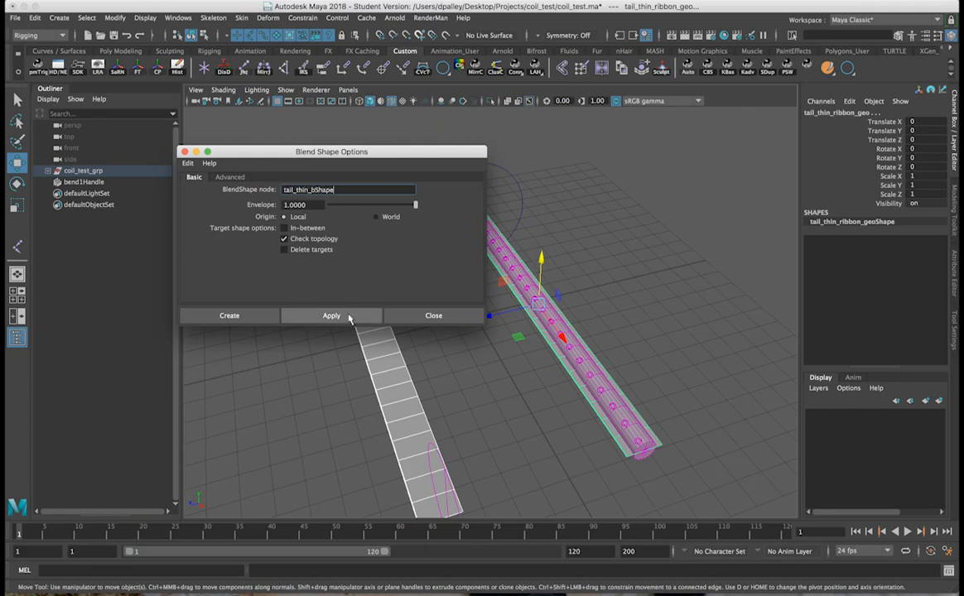
{"action": "left_click", "coordinate": [229, 316]}
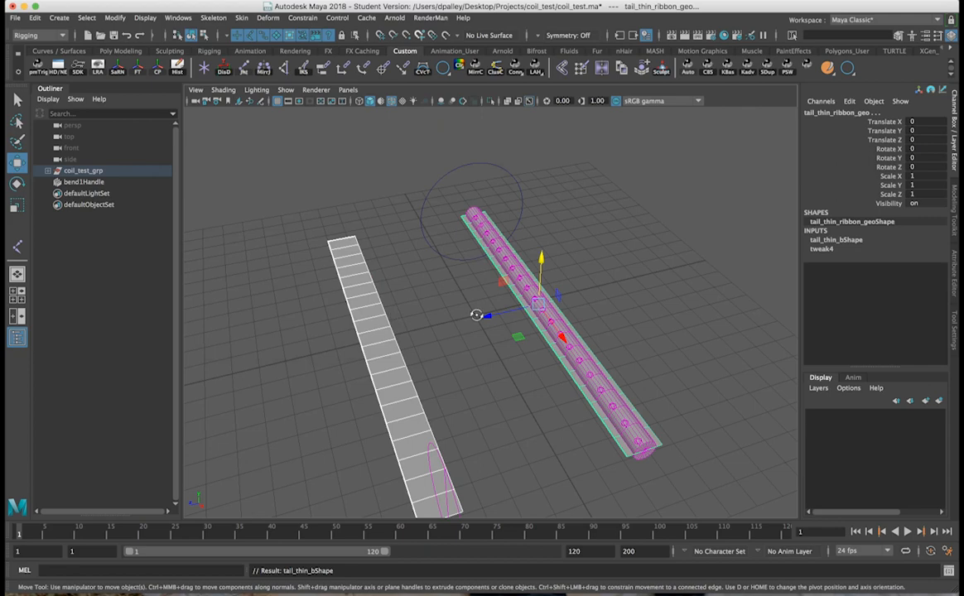
- Turn on the blend shape's tail_thin_ribbon_geo1 target and slide the bend handle back along the ribbon to a Translate X of about 6.46
{"action": "left_click_drag", "start_coordinate": [478, 314], "coordinate": [741, 220], "text": "alt"}
{"action": "left_click", "coordinate": [856, 241]}
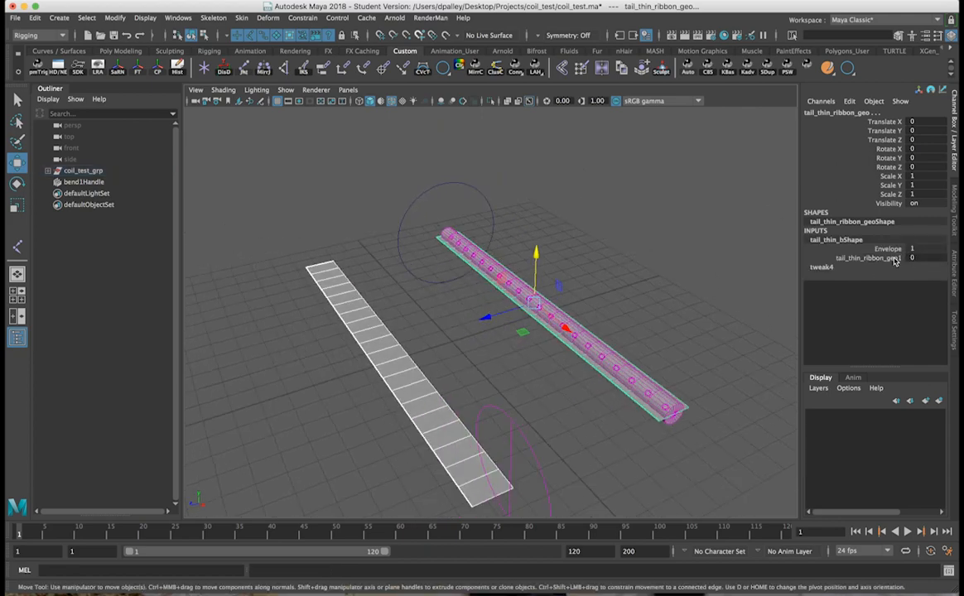
{"action": "left_click", "coordinate": [896, 258]}
{"action": "left_click_drag", "start_coordinate": [677, 268], "coordinate": [642, 344], "text": "alt"}
{"action": "left_click_drag", "start_coordinate": [672, 417], "coordinate": [514, 377]}
{"action": "key", "text": "w"}
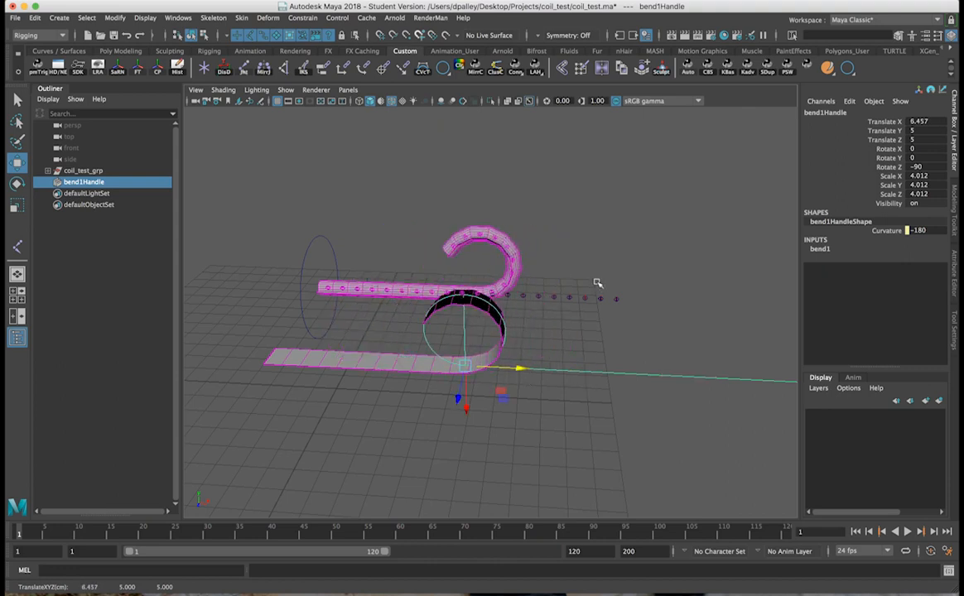
- Hide the tail_wide_Follicles group inside coil_test_grp
{"action": "left_click", "coordinate": [616, 299]}
{"action": "left_click", "coordinate": [48, 171]}
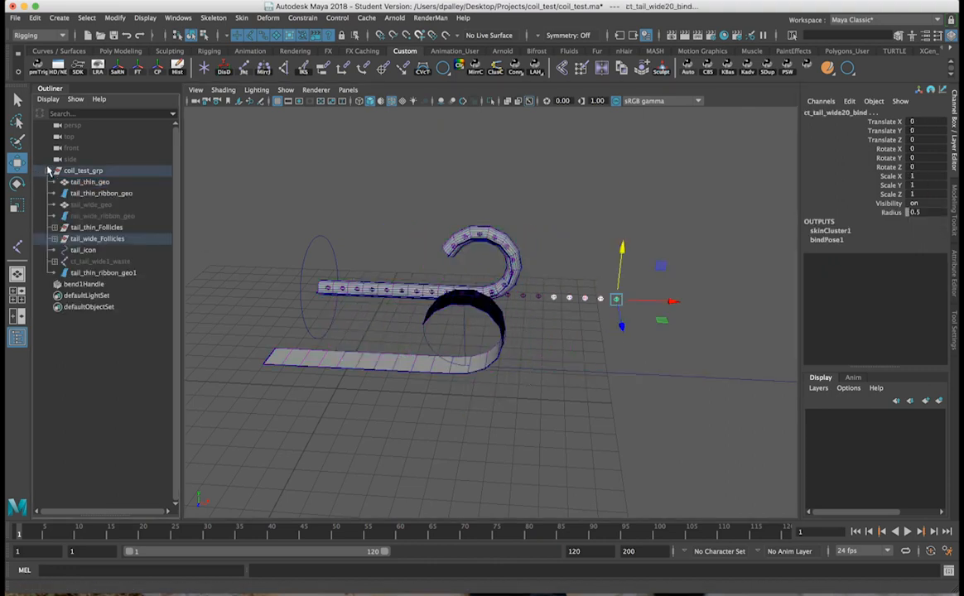
{"action": "left_click", "coordinate": [86, 239]}
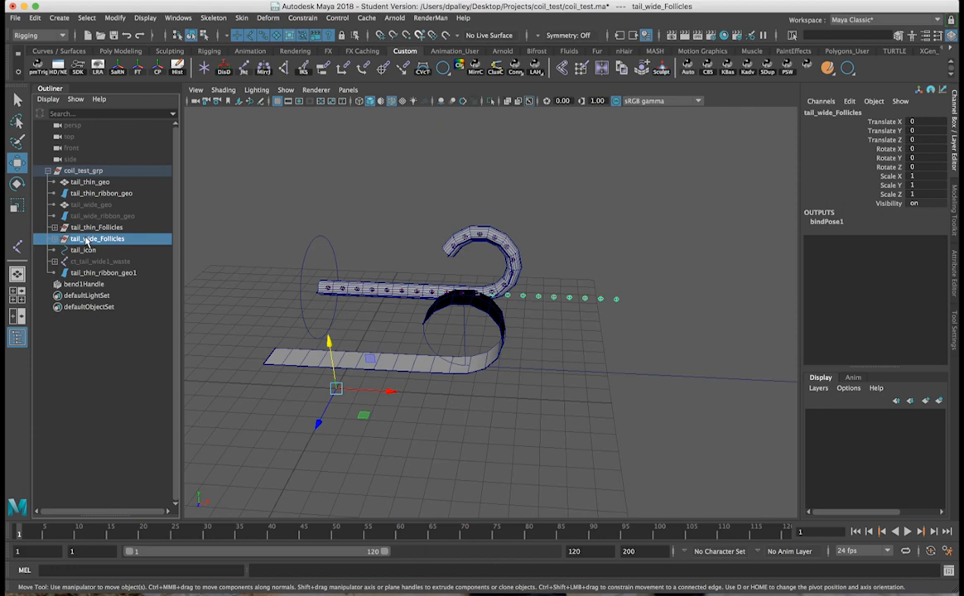
{"action": "key", "text": "ctrl+h"}
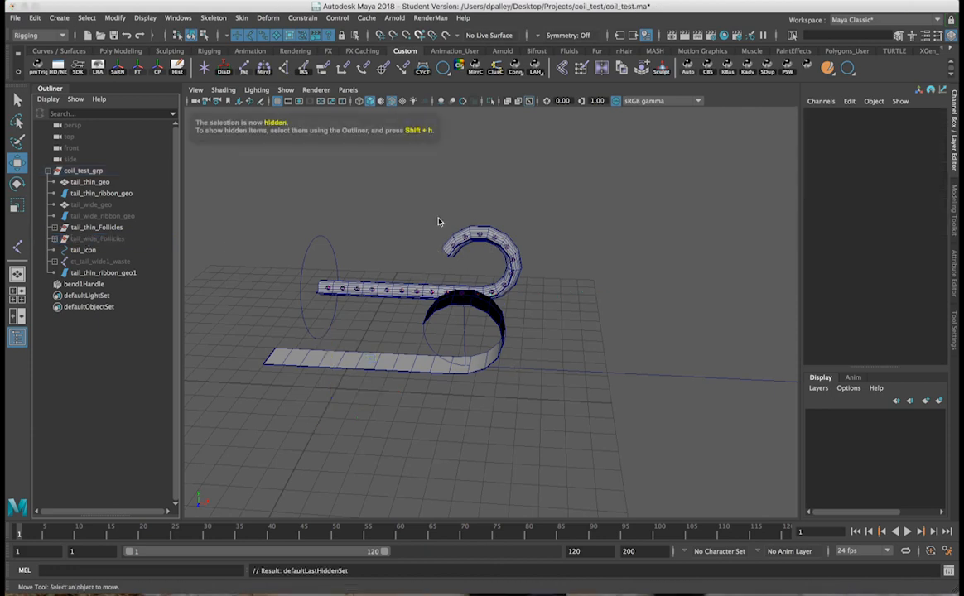
- Select the bend handle and slide it along the ribbon to a Translate X of about 6.11
{"action": "left_click", "coordinate": [455, 239]}
{"action": "left_click_drag", "start_coordinate": [418, 223], "coordinate": [396, 368], "text": "alt"}
{"action": "left_click", "coordinate": [539, 357]}
{"action": "left_click_drag", "start_coordinate": [473, 366], "coordinate": [515, 370]}
{"action": "left_click_drag", "start_coordinate": [446, 257], "coordinate": [440, 249], "text": "alt"}
{"action": "right_click_drag", "start_coordinate": [439, 249], "coordinate": [509, 263], "text": "alt"}
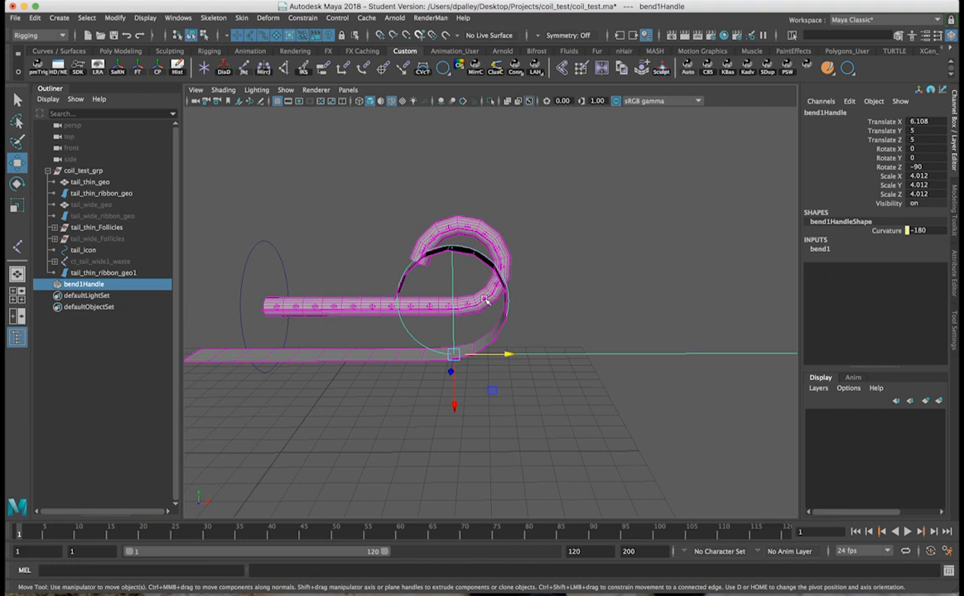
- Scale the bend handle down uniformly to about 2.4 to tighten the tail's coil
{"action": "key", "text": "r"}
{"action": "left_click_drag", "start_coordinate": [453, 356], "coordinate": [215, 379]}
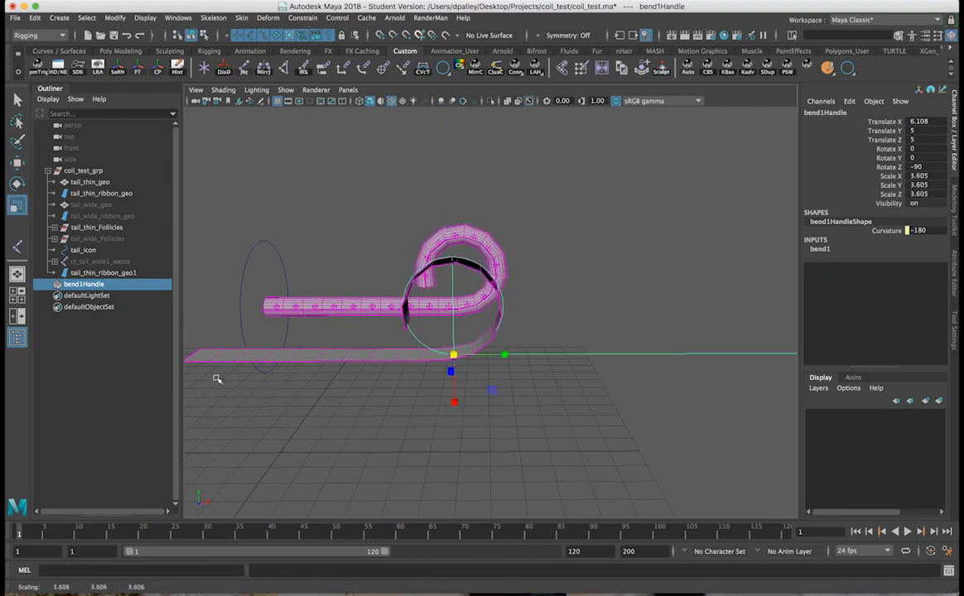
{"action": "left_click_drag", "start_coordinate": [453, 356], "coordinate": [244, 405]}
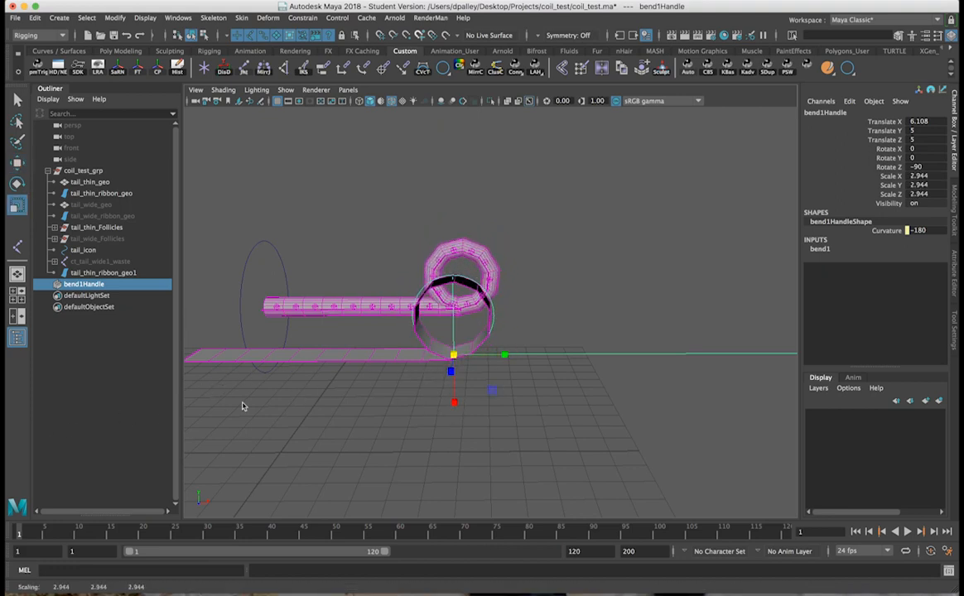
{"action": "left_click_drag", "start_coordinate": [454, 356], "coordinate": [129, 388]}
- Slide the bend handle back and forth along the ribbon to roll and unroll the tail, ending at a Translate X of about 7.39
{"action": "key", "text": "w"}
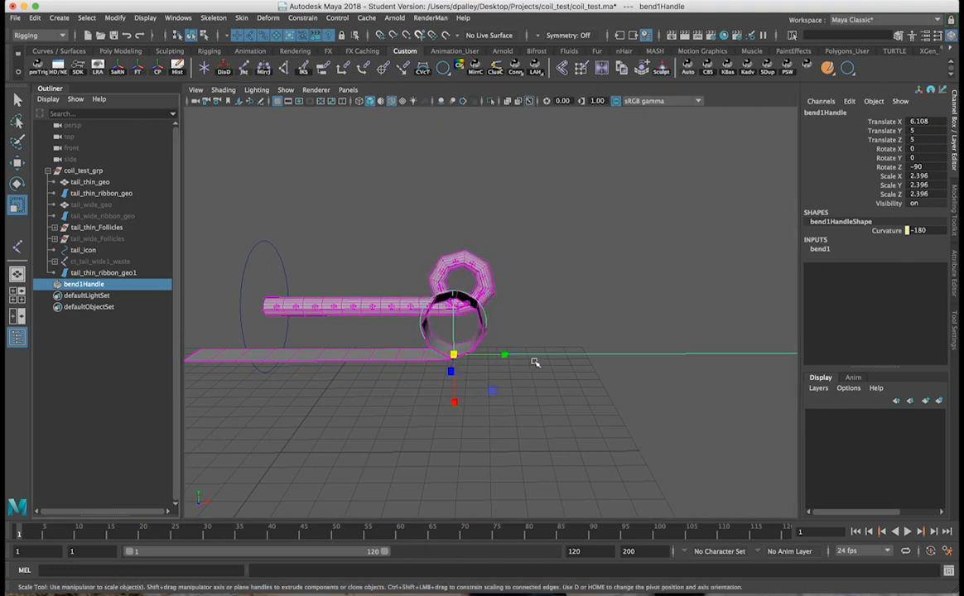
{"action": "left_click_drag", "start_coordinate": [508, 356], "coordinate": [457, 328]}
{"action": "mouse_move", "coordinate": [436, 285]}
{"action": "left_mouse_down", "text": "alt"}
{"action": "mouse_move", "coordinate": [435, 266]}
{"action": "mouse_move", "coordinate": [448, 315]}
{"action": "mouse_move", "coordinate": [434, 295]}
{"action": "left_mouse_up", "text": "alt"}
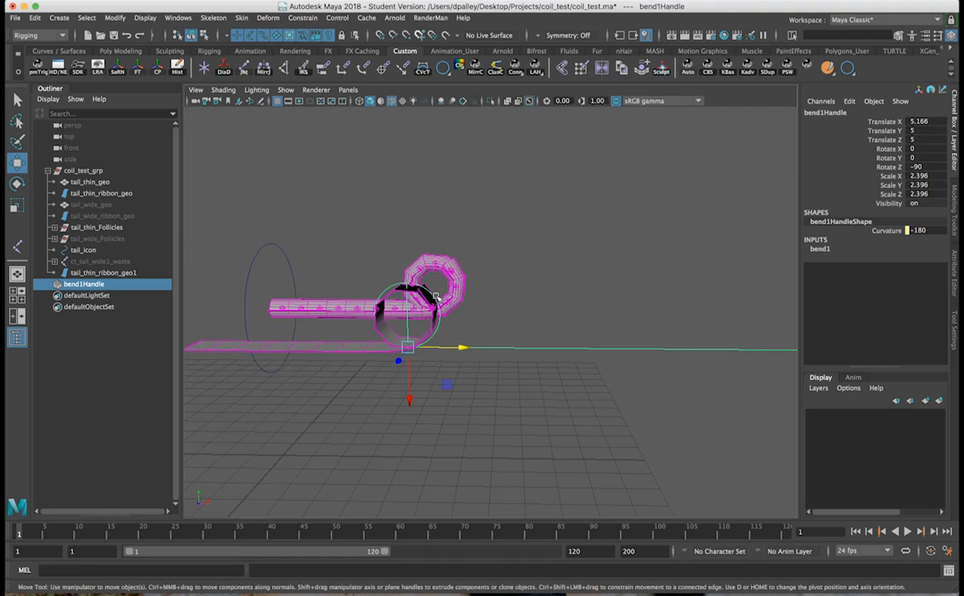
{"action": "mouse_move", "coordinate": [604, 352]}
{"action": "left_mouse_down"}
{"action": "mouse_move", "coordinate": [614, 351]}
{"action": "mouse_move", "coordinate": [586, 352]}
{"action": "left_mouse_up"}
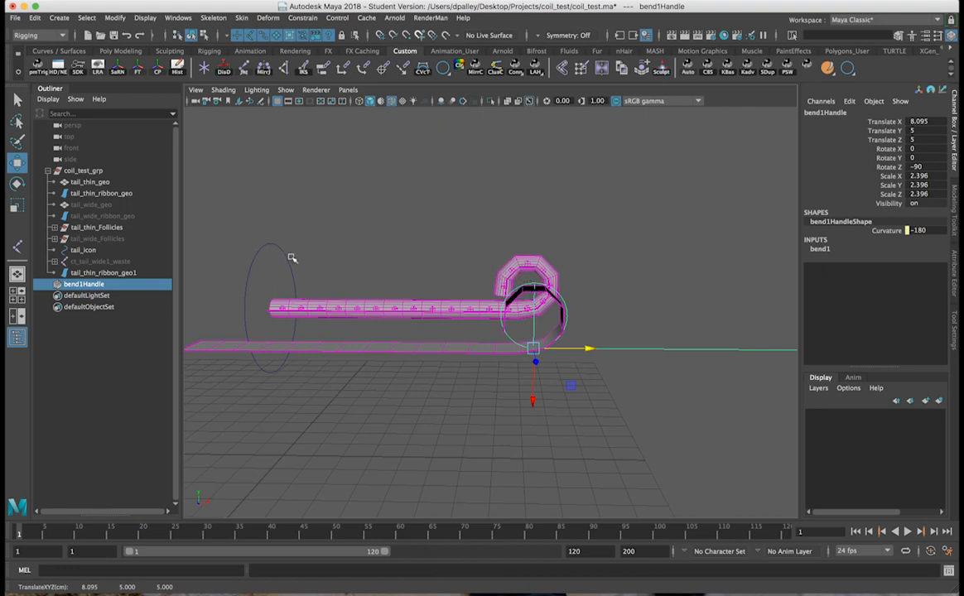
{"action": "mouse_move", "coordinate": [590, 351]}
{"action": "left_mouse_down"}
{"action": "mouse_move", "coordinate": [783, 348]}
{"action": "mouse_move", "coordinate": [540, 357]}
{"action": "mouse_move", "coordinate": [583, 340]}
{"action": "left_mouse_up"}
{"action": "right_click_drag", "start_coordinate": [583, 341], "coordinate": [607, 344], "text": "alt"}
- Rotate the bend handle to about -98.06 in Z so the tail spirals inward
{"action": "key", "text": "e"}
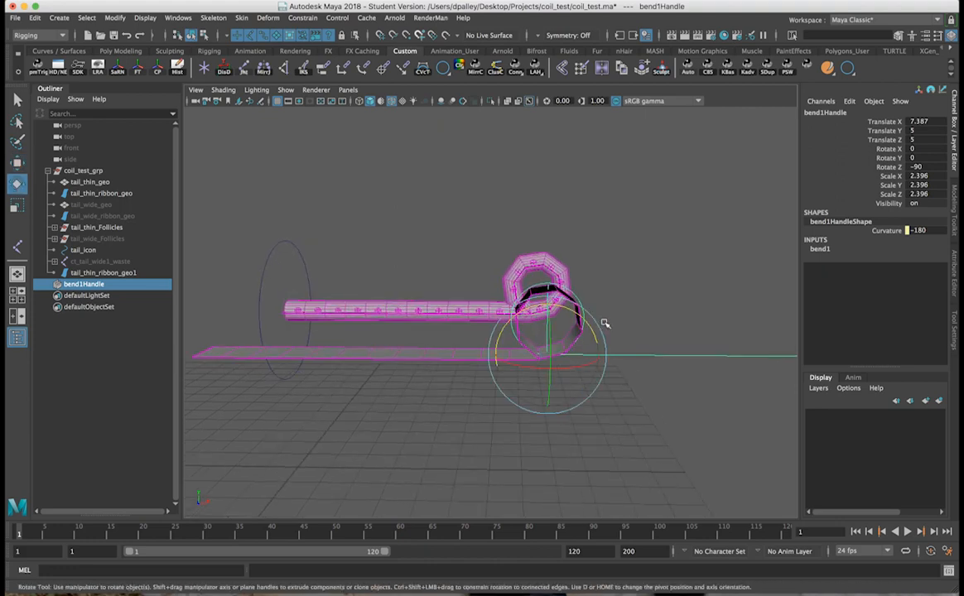
{"action": "left_click_drag", "start_coordinate": [577, 316], "coordinate": [583, 316]}
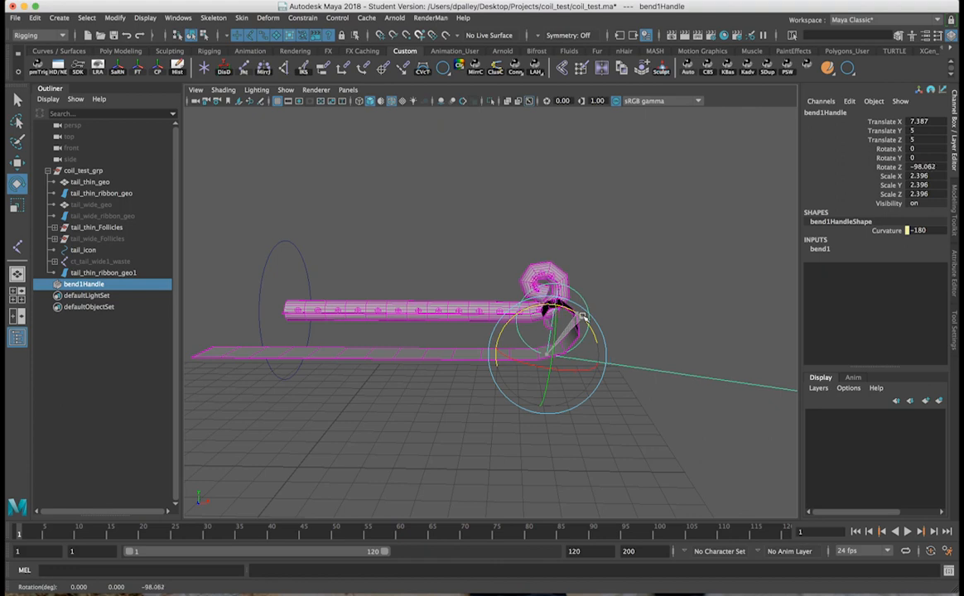
{"action": "left_click_drag", "start_coordinate": [622, 351], "coordinate": [532, 314], "text": "alt"}
{"action": "key", "text": "w"}
{"action": "left_click_drag", "start_coordinate": [401, 280], "coordinate": [565, 311], "text": "alt"}
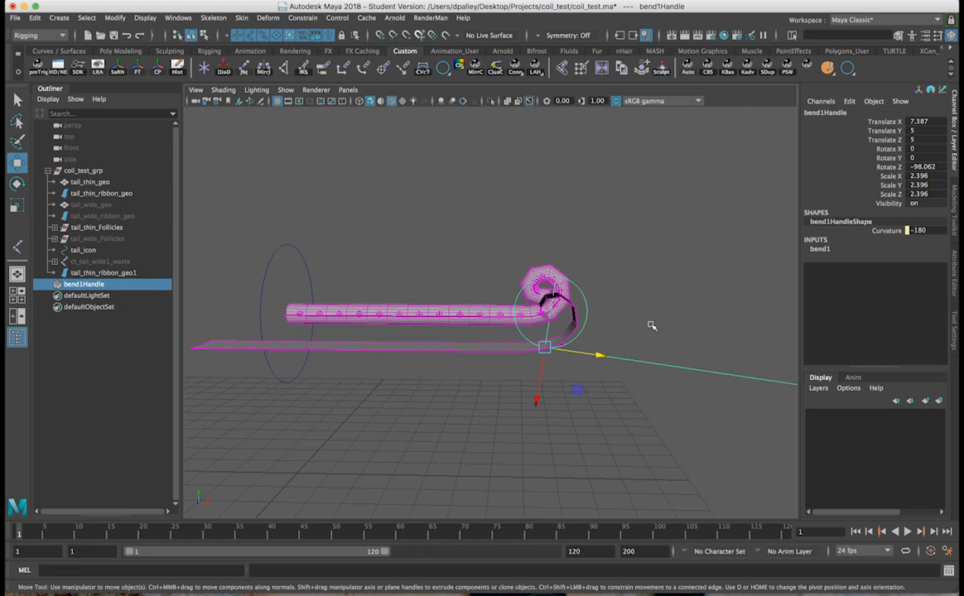
{"action": "left_click_drag", "start_coordinate": [556, 334], "coordinate": [554, 348], "text": "alt"}
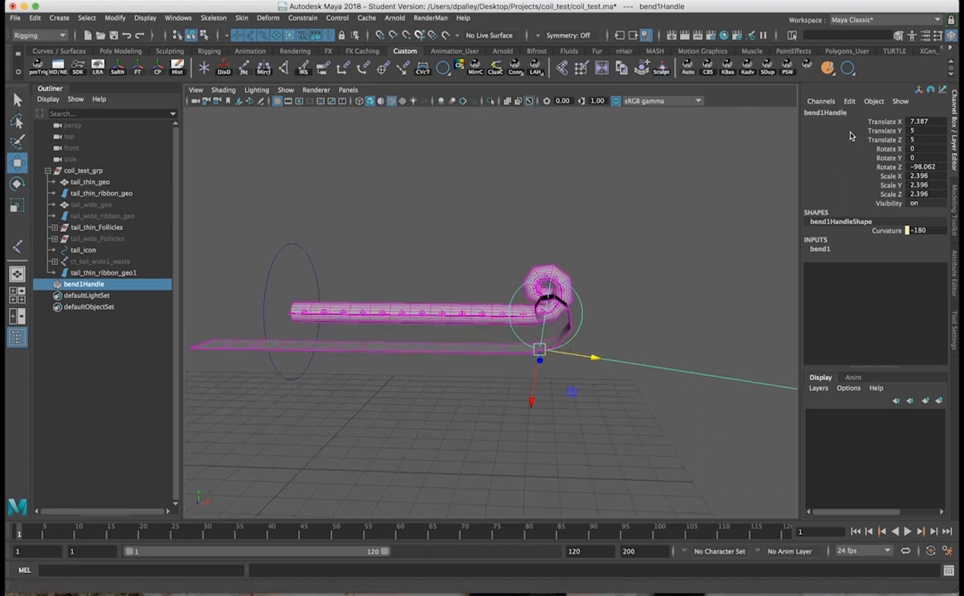
- Scrub the bend handle's Translate X to about 3.59 to roll more of the tail into the spiral
{"action": "left_click", "coordinate": [878, 122]}
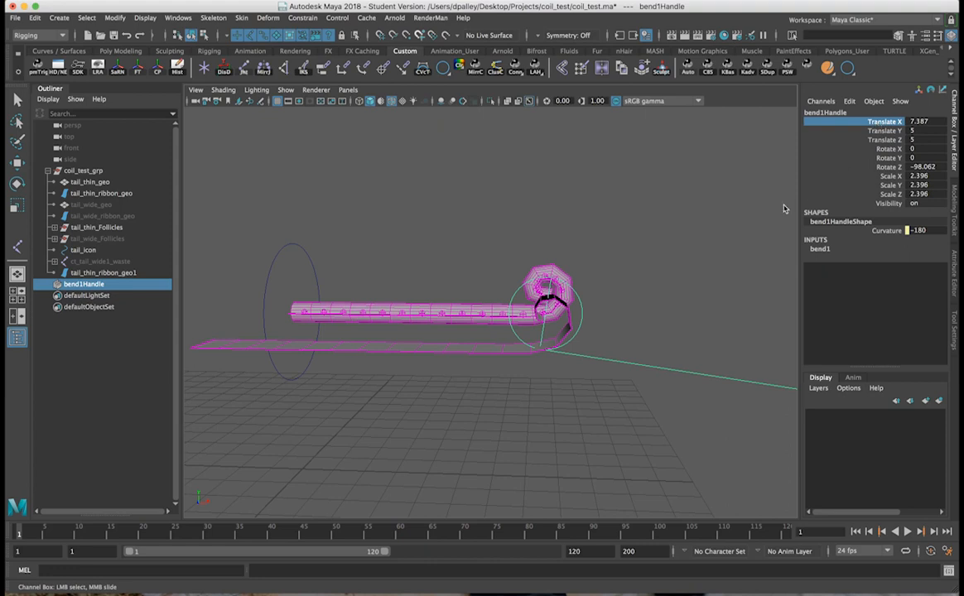
{"action": "mouse_move", "coordinate": [677, 270]}
{"action": "middle_mouse_down"}
{"action": "mouse_move", "coordinate": [704, 265]}
{"action": "mouse_move", "coordinate": [655, 267]}
{"action": "mouse_move", "coordinate": [688, 268]}
{"action": "middle_mouse_up"}
{"action": "right_click_drag", "start_coordinate": [472, 281], "coordinate": [617, 285], "text": "alt"}
{"action": "left_click_drag", "start_coordinate": [513, 287], "coordinate": [516, 245], "text": "alt"}
- Rotate the bend handle to about -93.83 in Z and scale it up uniformly to about 2.54
{"action": "key", "text": "e"}
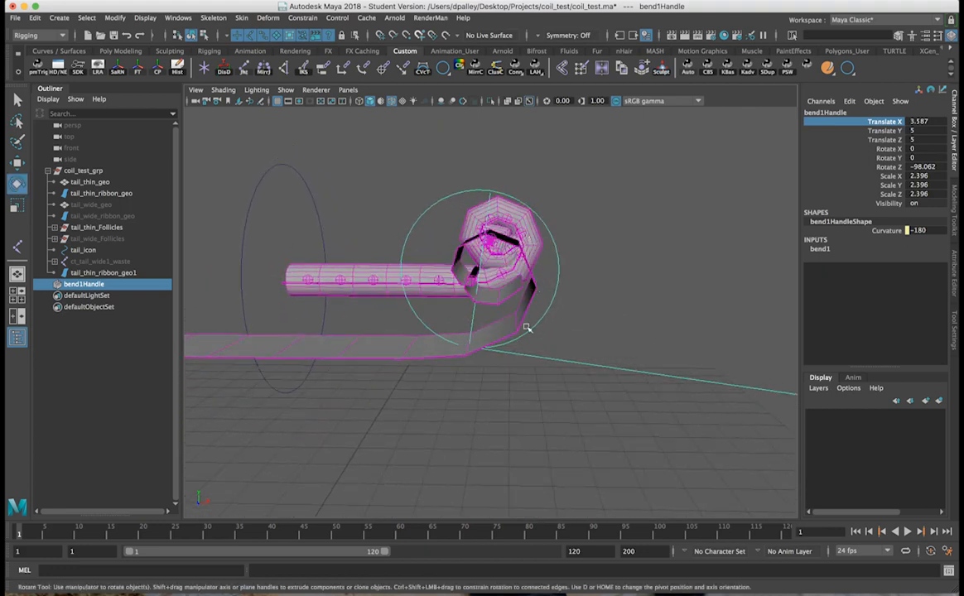
{"action": "left_click_drag", "start_coordinate": [513, 322], "coordinate": [513, 318]}
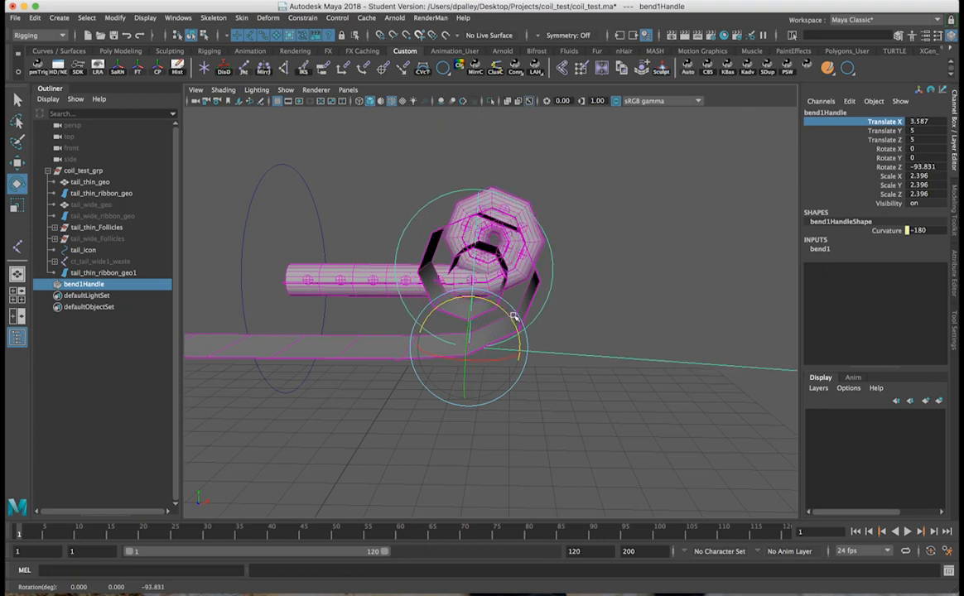
{"action": "right_click_drag", "start_coordinate": [503, 365], "coordinate": [494, 363], "text": "alt"}
{"action": "middle_click_drag", "start_coordinate": [494, 363], "coordinate": [529, 365], "text": "alt"}
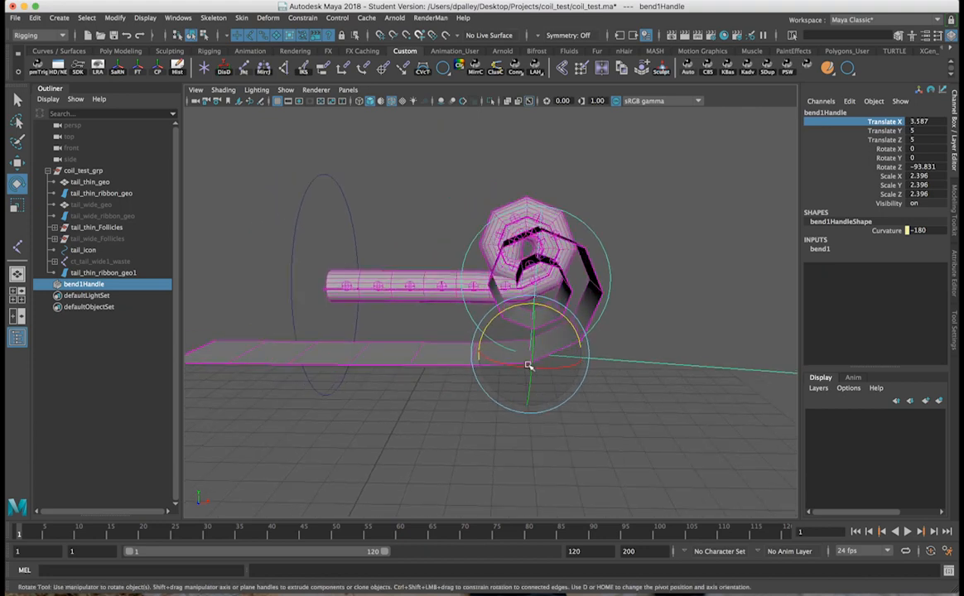
{"action": "key", "text": "r"}
{"action": "left_click_drag", "start_coordinate": [530, 354], "coordinate": [672, 374]}
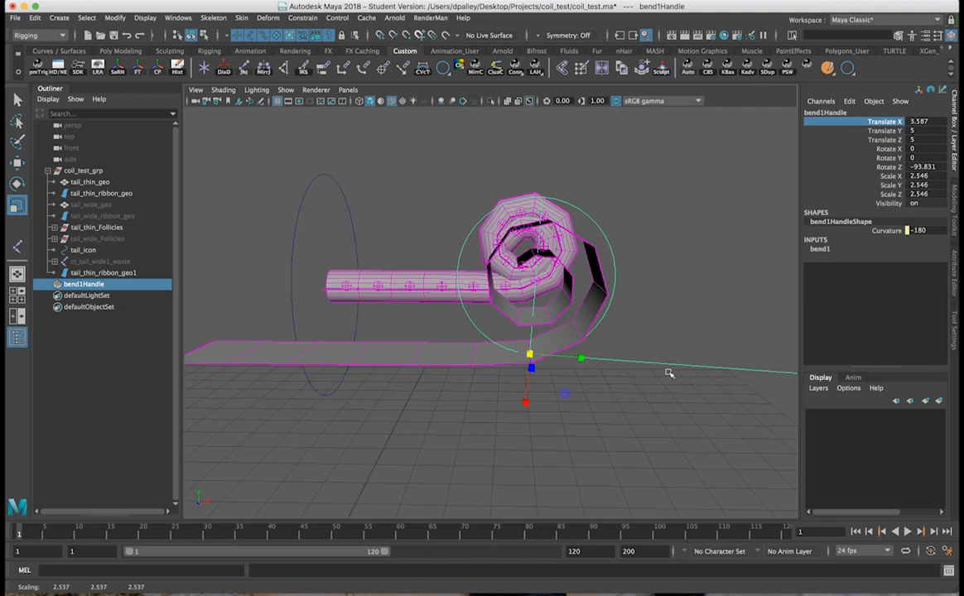
- Raise the bend handle slightly to a Translate Y of about 5.01 and rotate it to about -94.53 in Z
{"action": "key", "text": "w"}
{"action": "left_click_drag", "start_coordinate": [530, 387], "coordinate": [531, 400]}
{"action": "key", "text": "ctrl+z"}
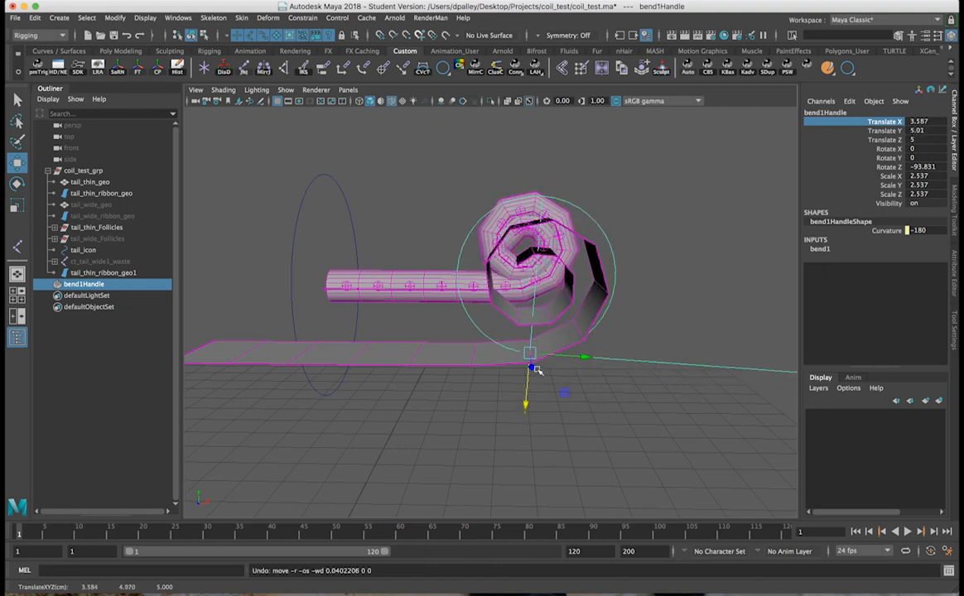
{"action": "key", "text": "e"}
{"action": "left_click_drag", "start_coordinate": [504, 309], "coordinate": [548, 305]}
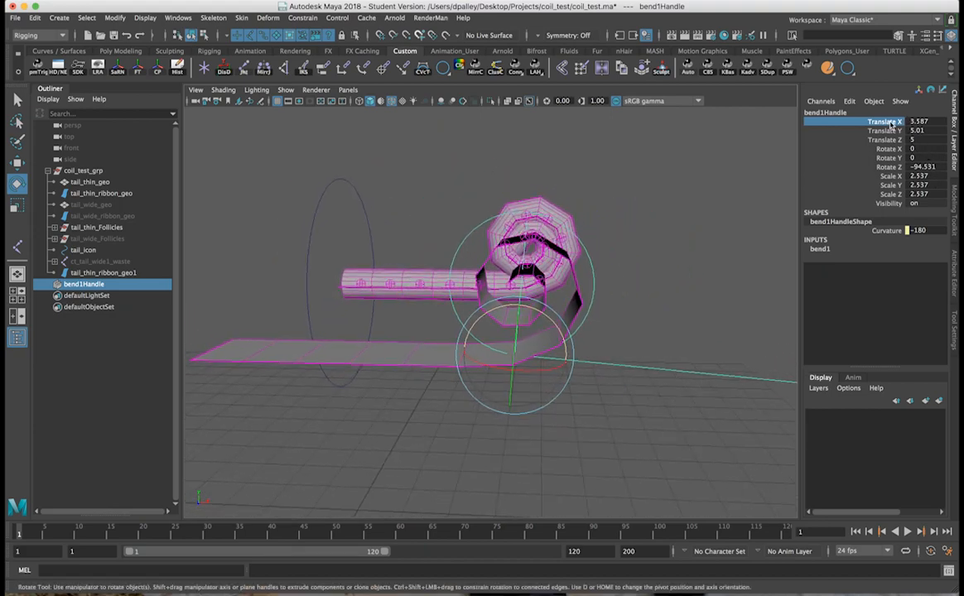
- Slide the bend handle toward the tail base to a Translate X of about 1.6 and raise it to a Translate Y of about 5.12
{"action": "middle_click_drag", "start_coordinate": [613, 308], "coordinate": [673, 311]}
{"action": "left_click_drag", "start_coordinate": [604, 329], "coordinate": [522, 330], "text": "alt"}
{"action": "mouse_move", "coordinate": [522, 330]}
{"action": "middle_mouse_down"}
{"action": "mouse_move", "coordinate": [453, 334]}
{"action": "mouse_move", "coordinate": [519, 330]}
{"action": "middle_mouse_up"}
{"action": "right_click_drag", "start_coordinate": [518, 329], "coordinate": [564, 346], "text": "alt"}
{"action": "mouse_move", "coordinate": [564, 346]}
{"action": "left_mouse_down", "text": "alt"}
{"action": "mouse_move", "coordinate": [478, 340]}
{"action": "mouse_move", "coordinate": [551, 336]}
{"action": "mouse_move", "coordinate": [473, 340]}
{"action": "mouse_move", "coordinate": [478, 330]}
{"action": "mouse_move", "coordinate": [504, 327]}
{"action": "mouse_move", "coordinate": [562, 335]}
{"action": "left_mouse_up", "text": "alt"}
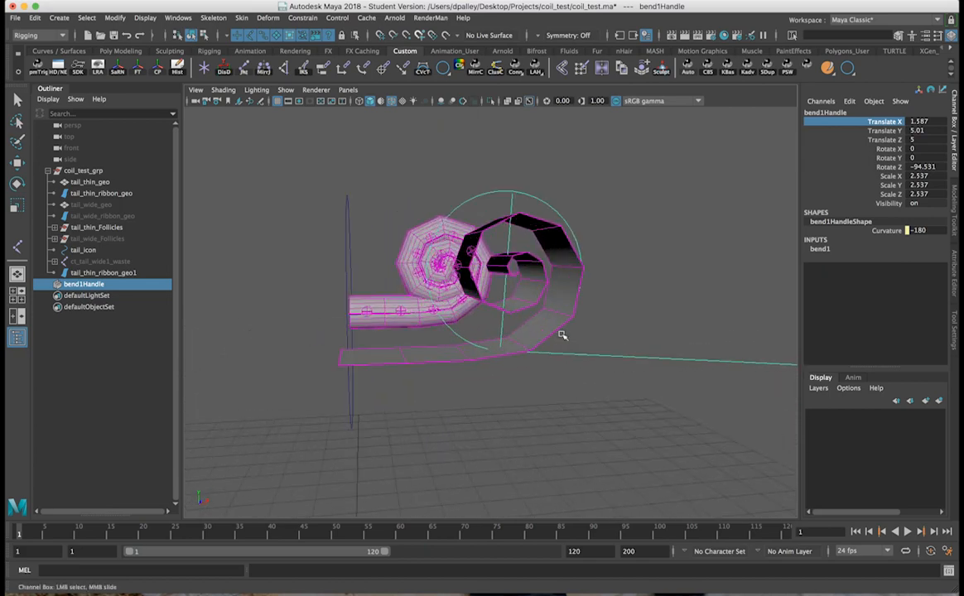
{"action": "key", "text": "w"}
{"action": "left_click_drag", "start_coordinate": [497, 387], "coordinate": [513, 362]}
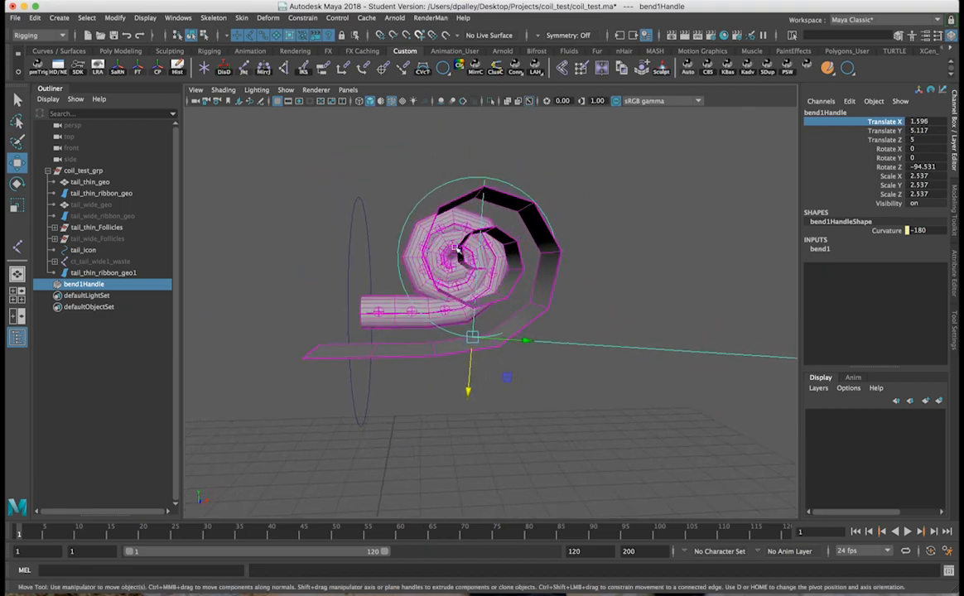
{"action": "key", "text": "e"}
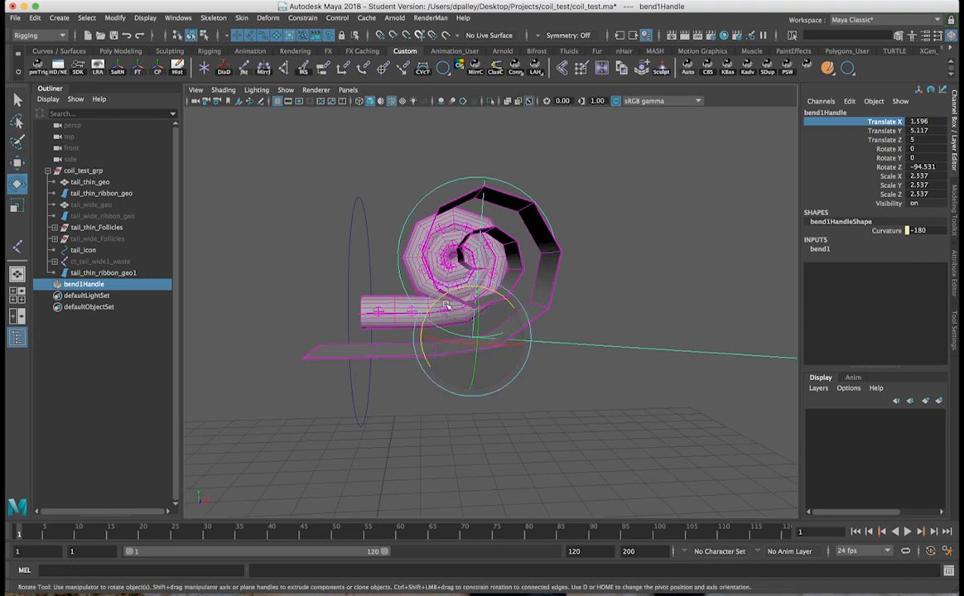
{"action": "left_click_drag", "start_coordinate": [442, 298], "coordinate": [442, 298]}
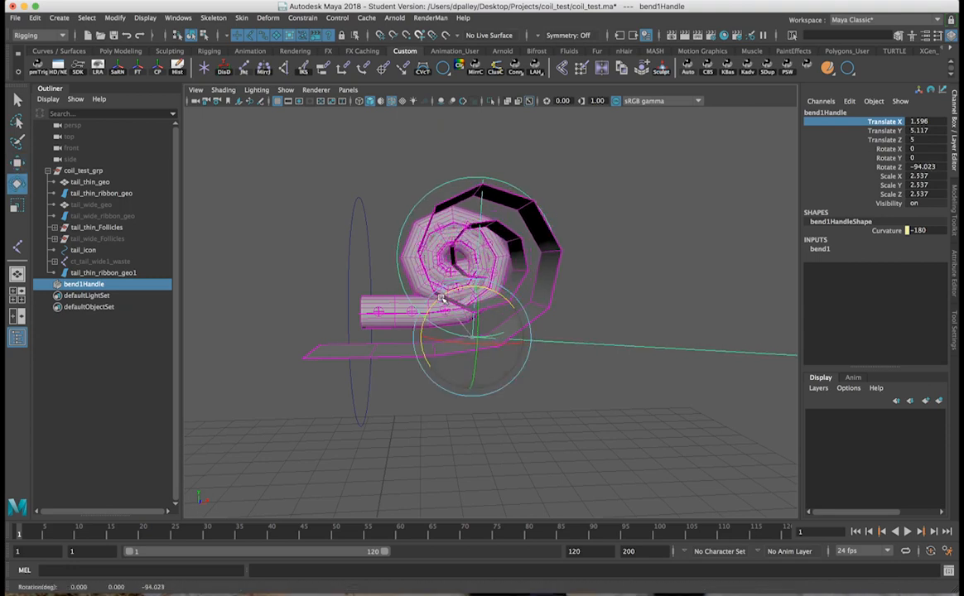
{"action": "key", "text": "ctrl+z"}
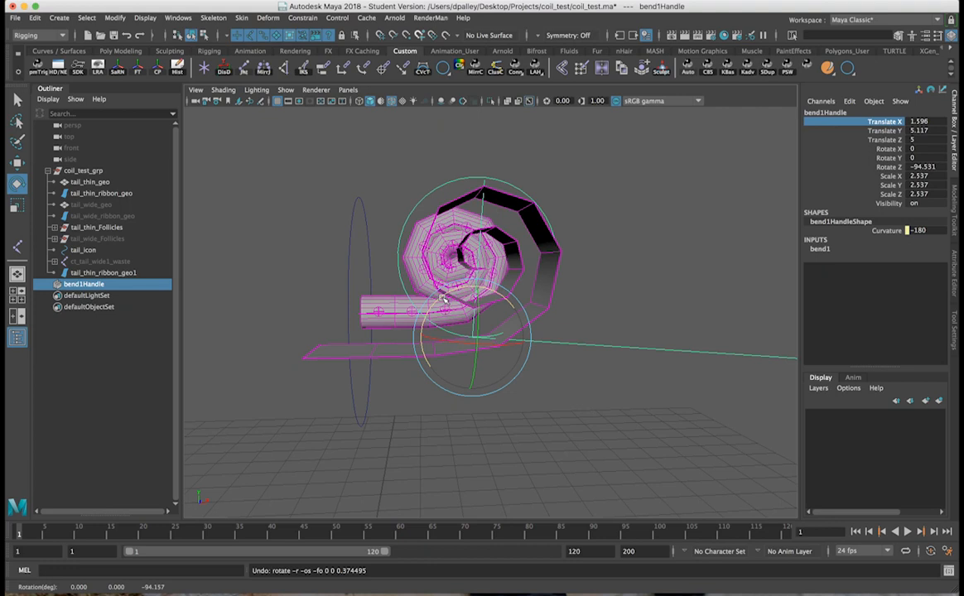
- Scale the bend handle uniformly to about 2.76 and slide it along the ribbon to a Translate X of about 6.5
{"action": "key", "text": "r"}
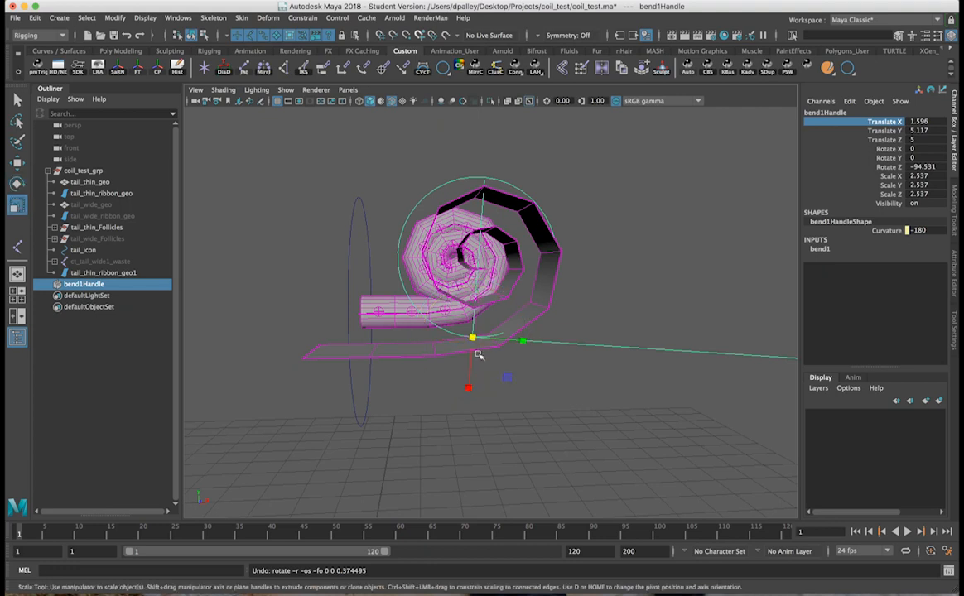
{"action": "left_click_drag", "start_coordinate": [471, 338], "coordinate": [796, 351]}
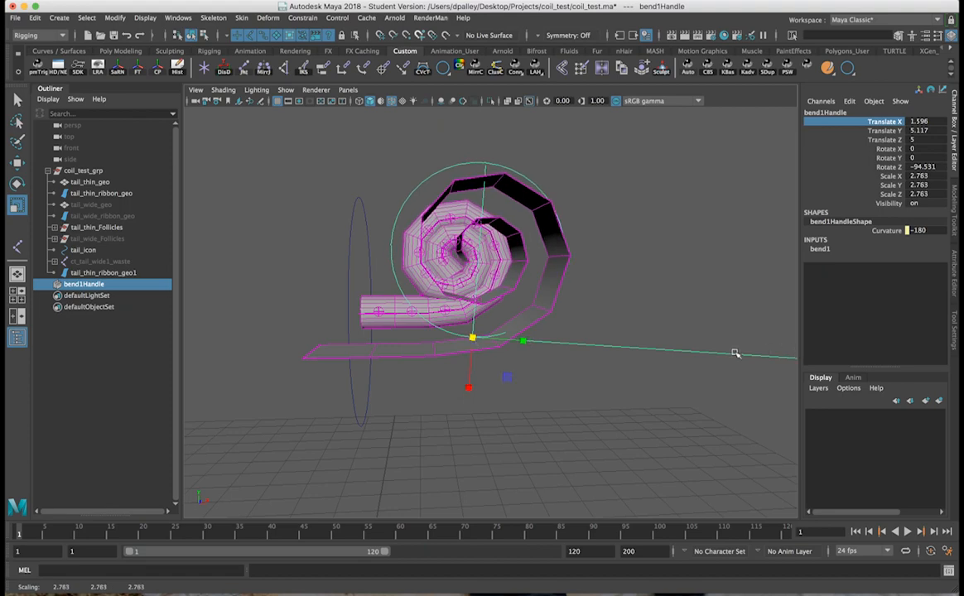
{"action": "right_click_drag", "start_coordinate": [599, 333], "coordinate": [560, 341], "text": "alt"}
{"action": "left_click_drag", "start_coordinate": [560, 341], "coordinate": [531, 381], "text": "alt"}
{"action": "left_click_drag", "start_coordinate": [655, 286], "coordinate": [610, 278], "text": "alt"}
{"action": "middle_click_drag", "start_coordinate": [609, 277], "coordinate": [574, 290]}
{"action": "left_click_drag", "start_coordinate": [574, 290], "coordinate": [569, 277], "text": "alt"}
{"action": "mouse_move", "coordinate": [574, 284]}
{"action": "middle_mouse_down"}
{"action": "mouse_move", "coordinate": [592, 283]}
{"action": "mouse_move", "coordinate": [564, 289]}
{"action": "mouse_move", "coordinate": [587, 291]}
{"action": "middle_mouse_up"}
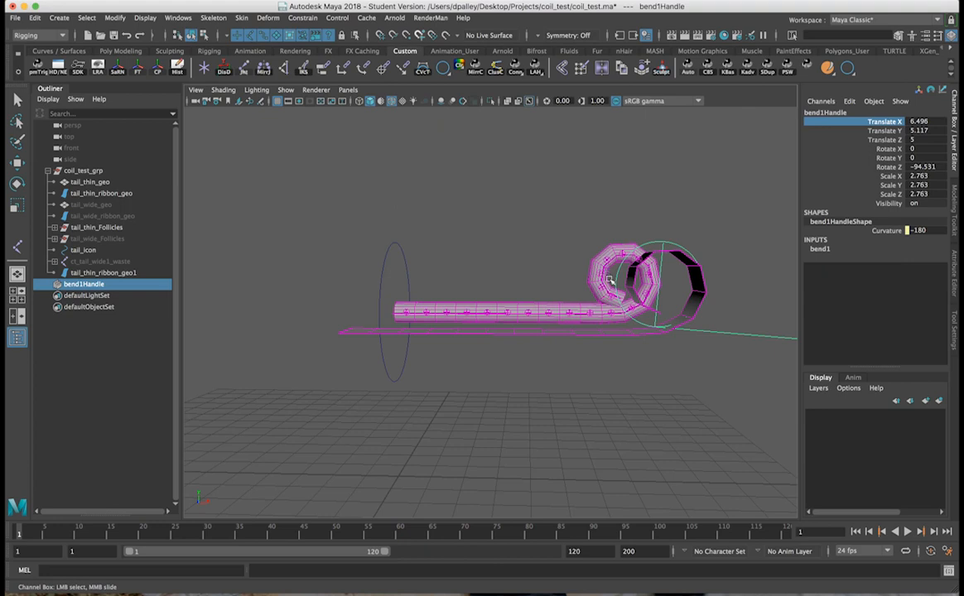
- Test the tight coil twice by sliding the bend handle to a Translate X of about 1.3, undoing each move
{"action": "middle_click_drag", "start_coordinate": [618, 289], "coordinate": [530, 288]}
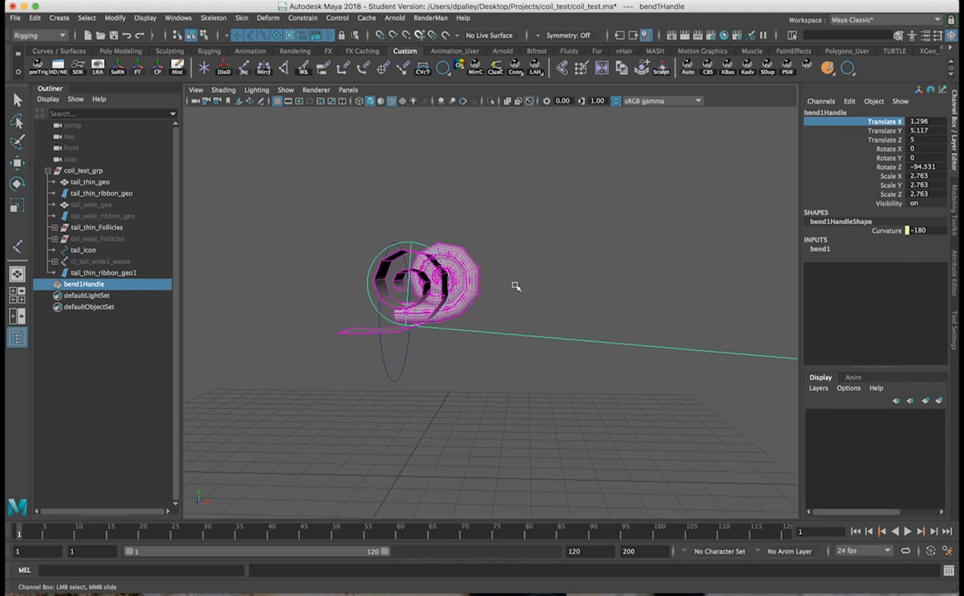
{"action": "left_click_drag", "start_coordinate": [463, 288], "coordinate": [442, 285], "text": "alt"}
{"action": "key", "text": "ctrl+z"}
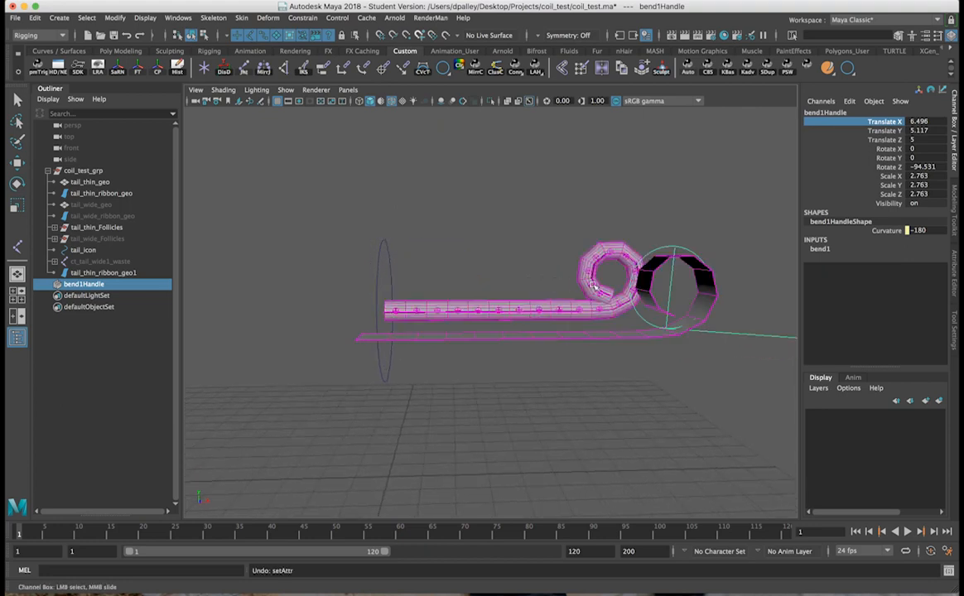
{"action": "left_click_drag", "start_coordinate": [610, 290], "coordinate": [593, 279], "text": "alt"}
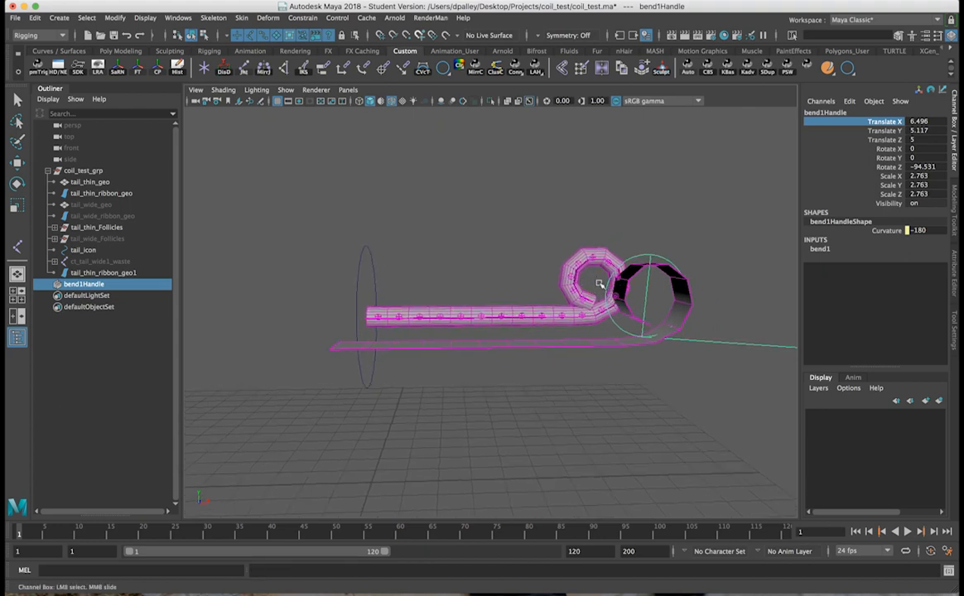
{"action": "middle_click_drag", "start_coordinate": [596, 285], "coordinate": [557, 286]}
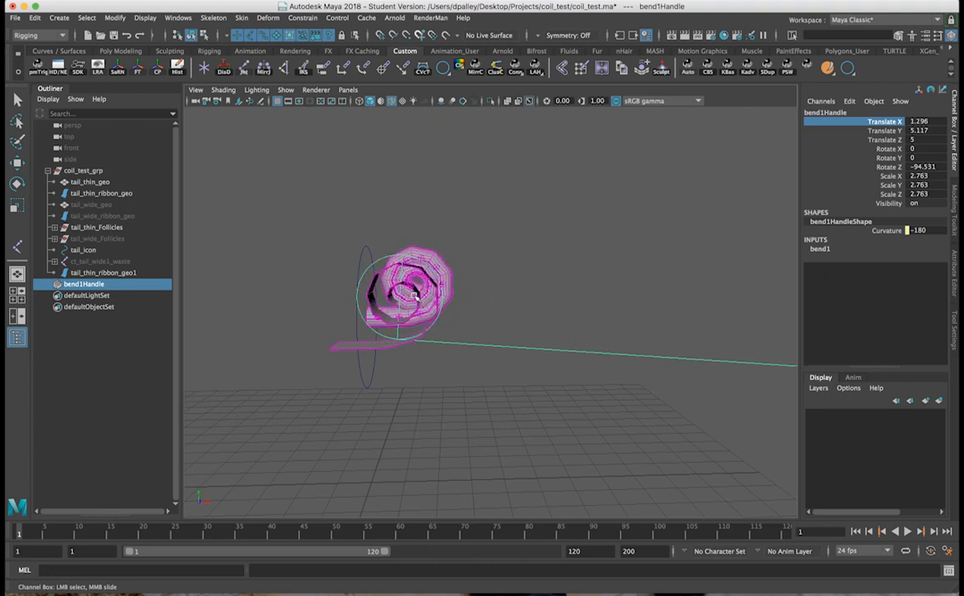
{"action": "key", "text": "super+z"}
{"action": "key", "text": "super+z"}
{"action": "key", "text": "super+z"}
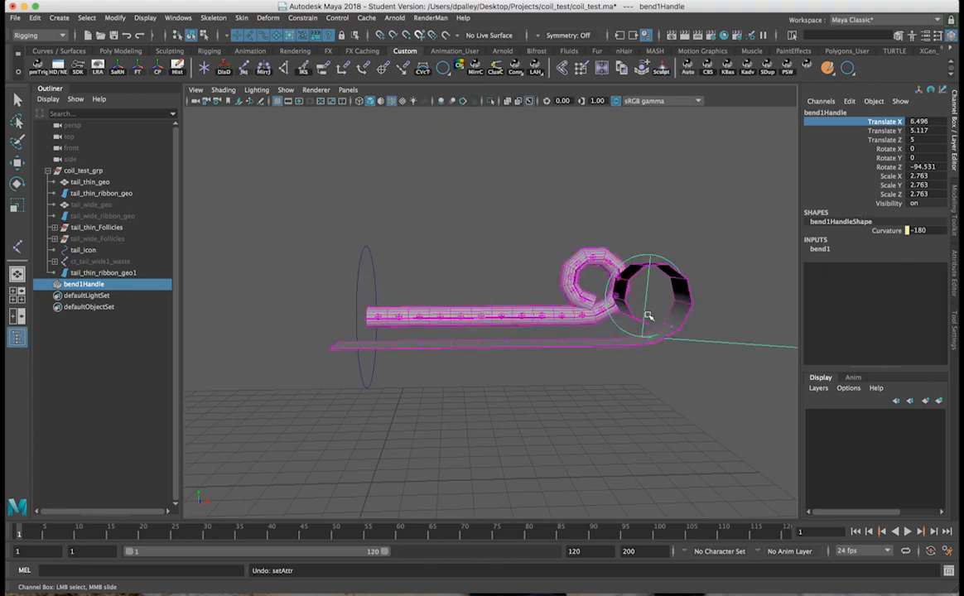
- Slide the bend handle past the tail tip to a Translate X of about 12.9 to unroll the tail
{"action": "left_click_drag", "start_coordinate": [654, 317], "coordinate": [565, 295], "text": "alt"}
{"action": "key", "text": "w"}
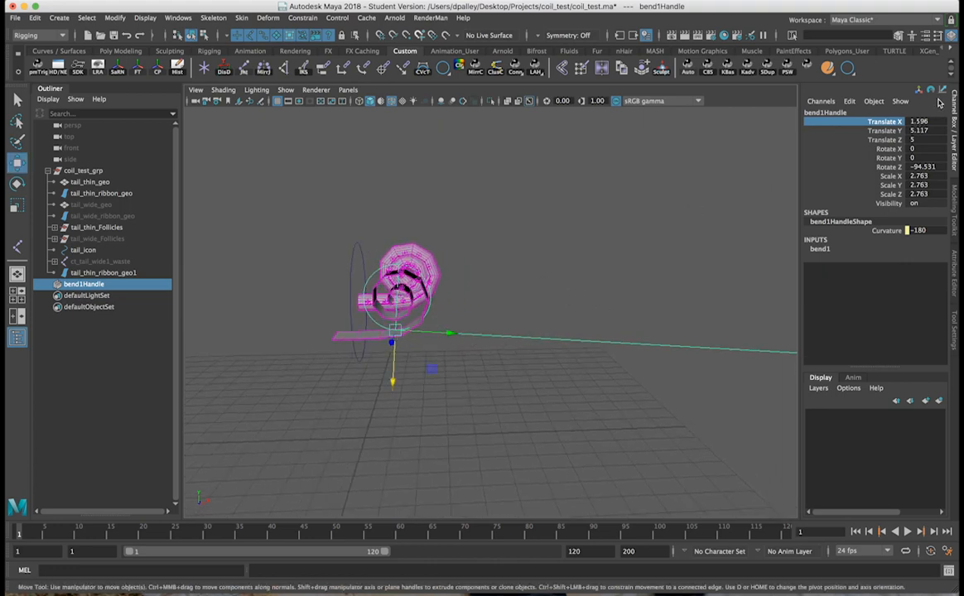
{"action": "middle_click_drag", "start_coordinate": [561, 237], "coordinate": [622, 237]}
{"action": "left_click_drag", "start_coordinate": [623, 238], "coordinate": [517, 263], "text": "alt"}
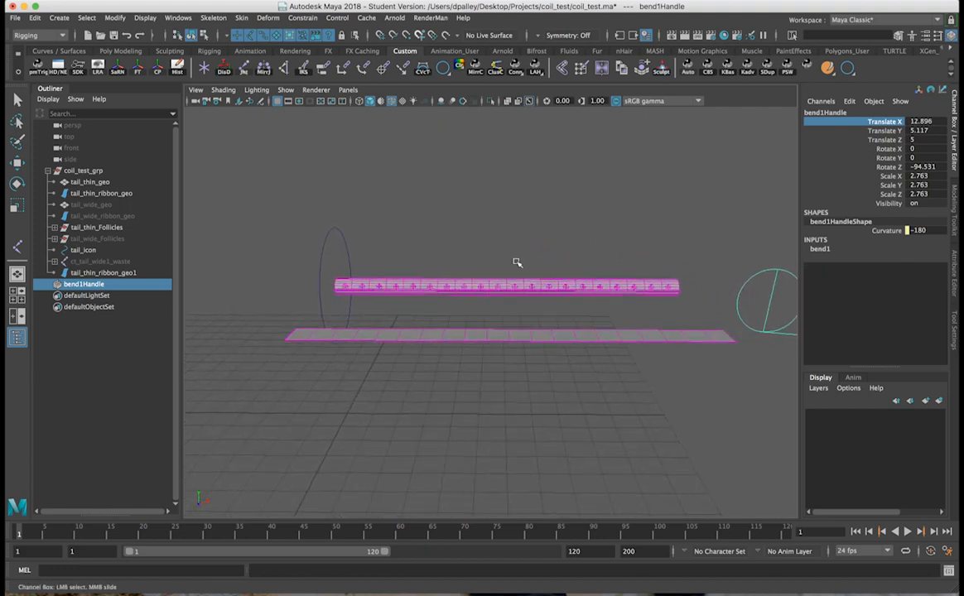
- Select the thin tail geometry and examine the straightened tail and its ribbon from several angles
{"action": "left_click", "coordinate": [663, 284]}
{"action": "mouse_move", "coordinate": [684, 284]}
{"action": "left_mouse_down", "text": "alt"}
{"action": "mouse_move", "coordinate": [491, 276]}
{"action": "mouse_move", "coordinate": [682, 290]}
{"action": "left_mouse_up", "text": "alt"}
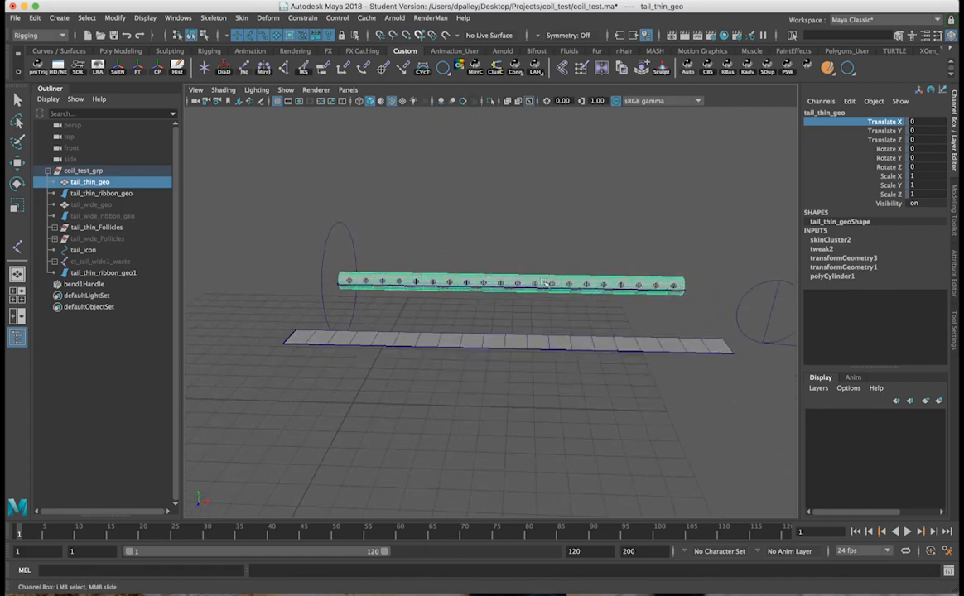
{"action": "left_click_drag", "start_coordinate": [521, 276], "coordinate": [684, 288], "text": "alt"}
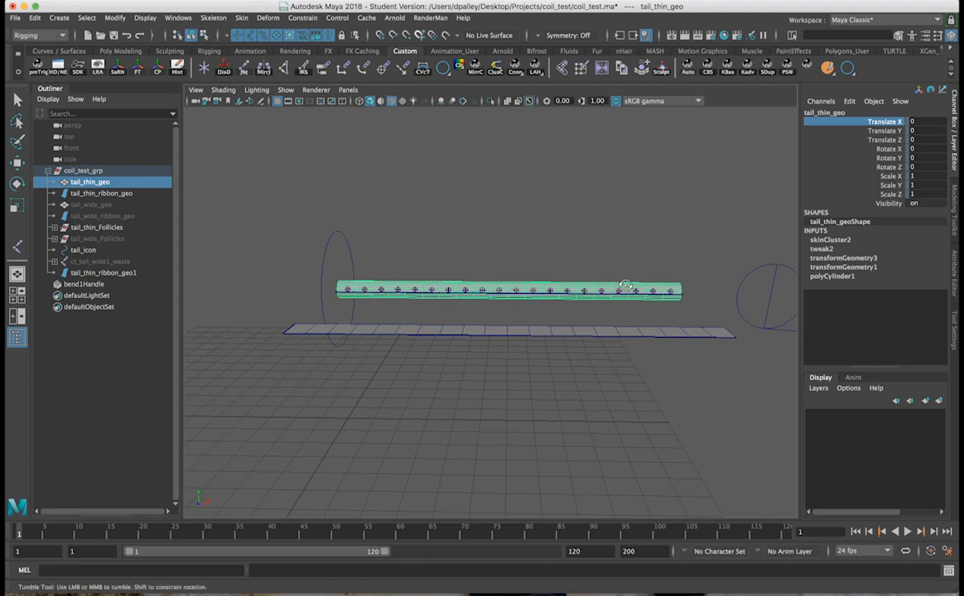
{"action": "left_click_drag", "start_coordinate": [624, 286], "coordinate": [663, 290], "text": "alt"}
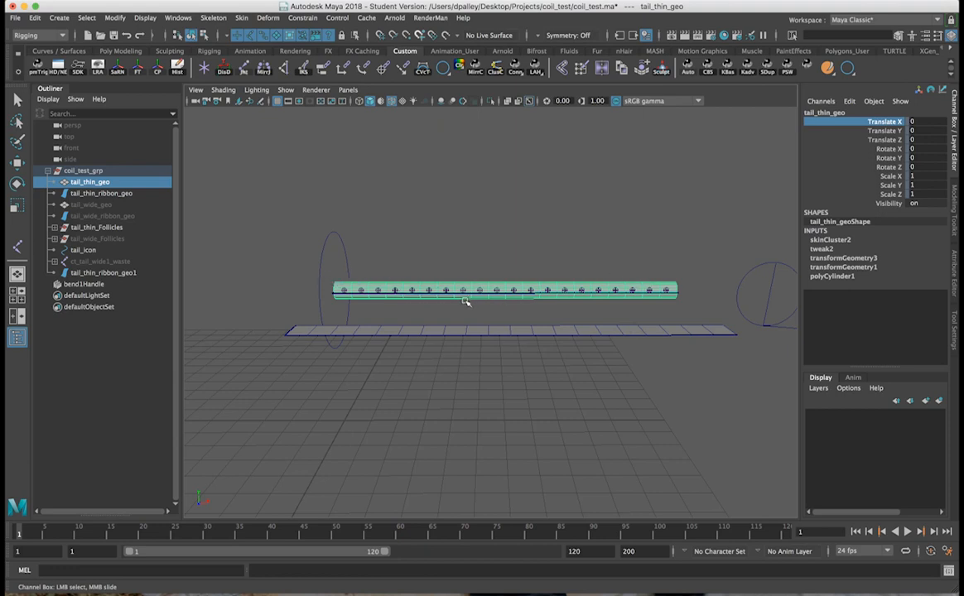
{"action": "left_click_drag", "start_coordinate": [464, 300], "coordinate": [553, 284], "text": "alt"}
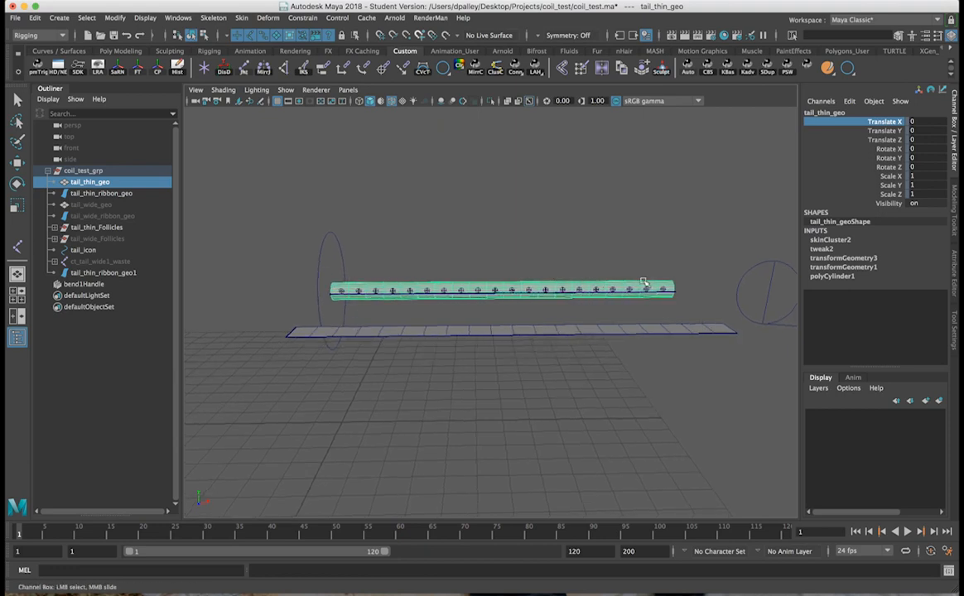
{"action": "left_click_drag", "start_coordinate": [644, 283], "coordinate": [717, 307], "text": "alt"}
- Reselect the bend handle, test the curl at a Translate X of about 6.8, and undo the move
{"action": "left_click", "coordinate": [717, 306]}
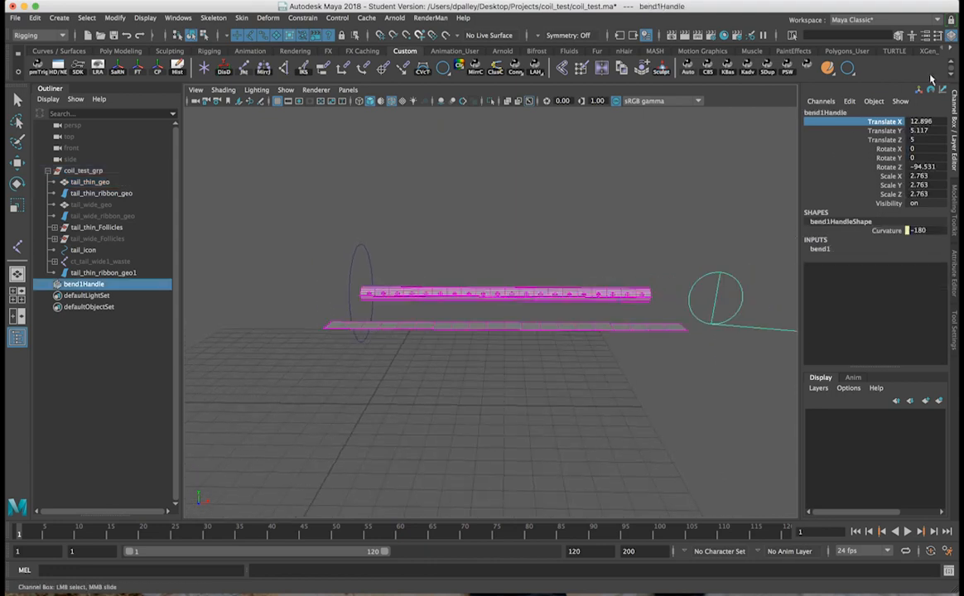
{"action": "middle_click_drag", "start_coordinate": [701, 216], "coordinate": [585, 262]}
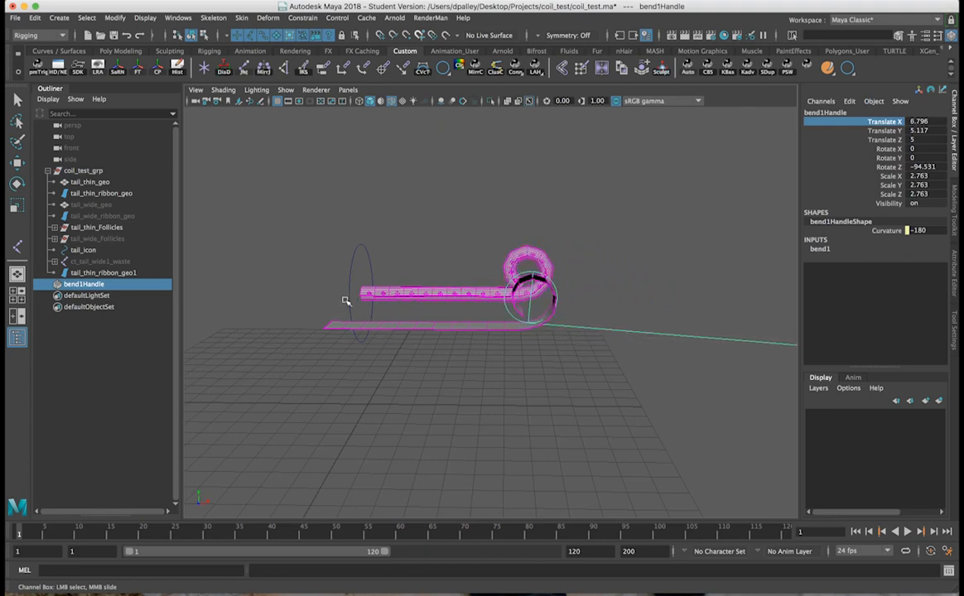
{"action": "left_click_drag", "start_coordinate": [389, 307], "coordinate": [423, 301], "text": "alt"}
{"action": "key", "text": "z"}
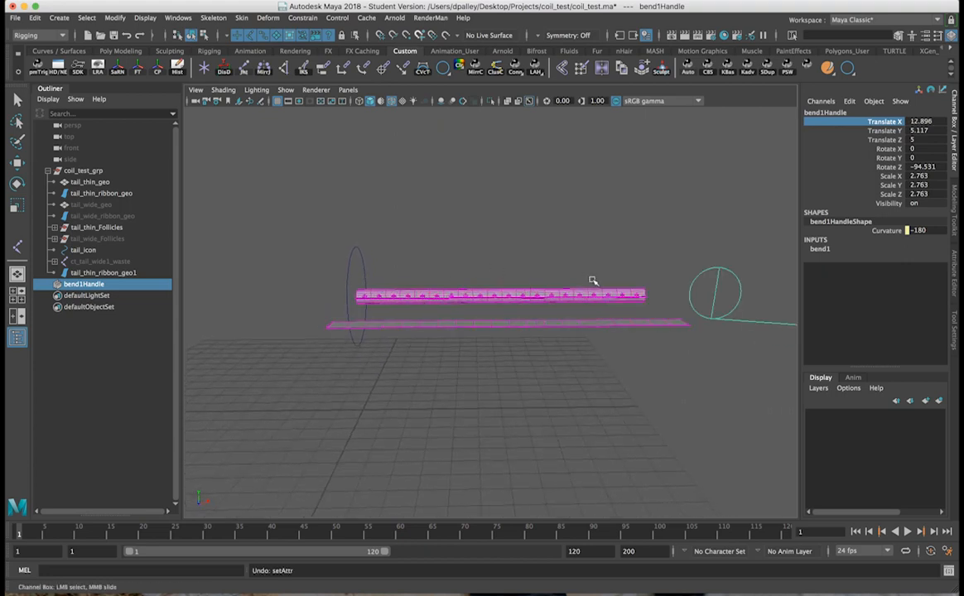
- Scrub the bend handle's Translate X to about 13.1, keeping it clear of the straightened ribbon
{"action": "left_click_drag", "start_coordinate": [593, 280], "coordinate": [578, 284], "text": "alt"}
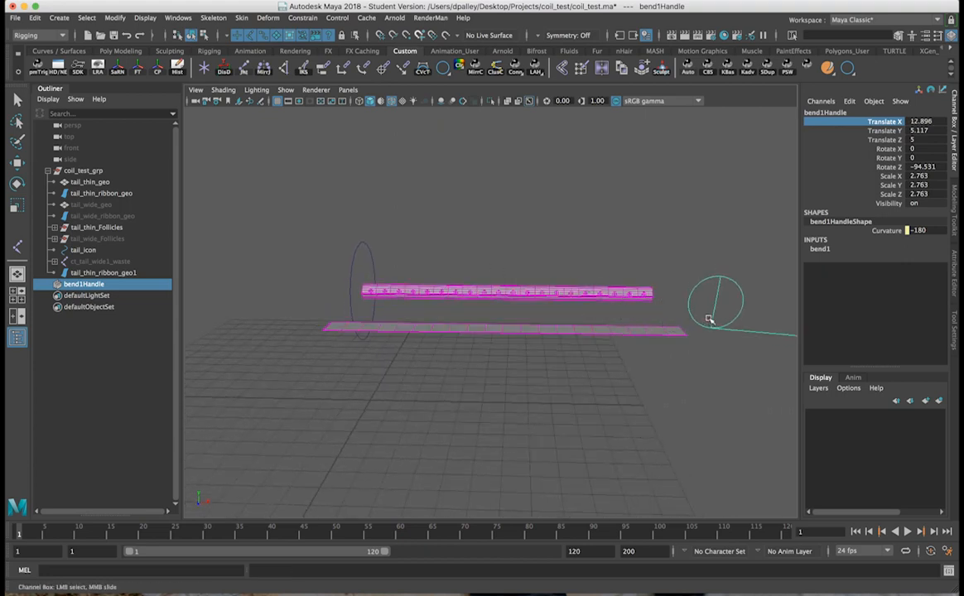
{"action": "left_click_drag", "start_coordinate": [679, 322], "coordinate": [748, 312], "text": "alt"}
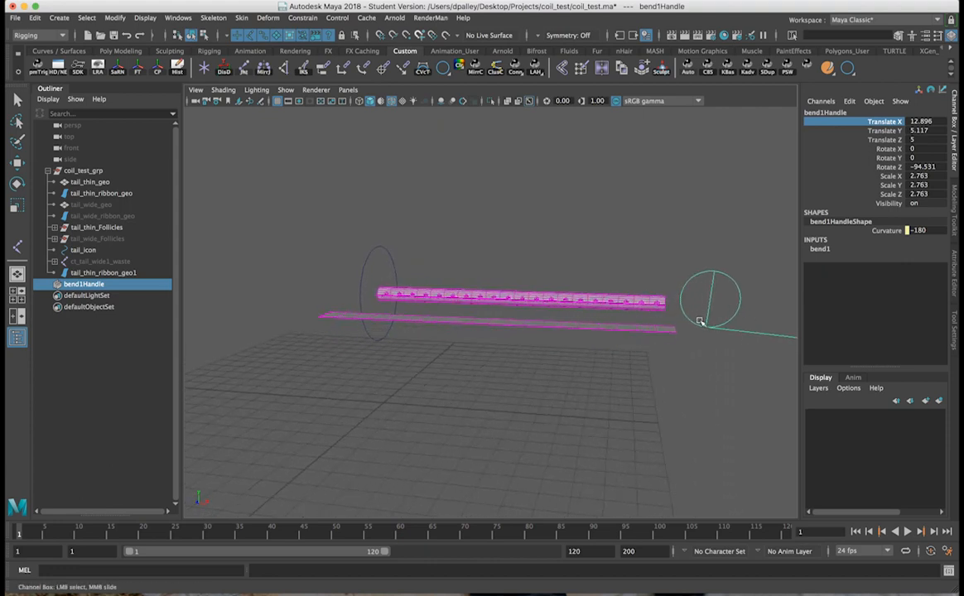
{"action": "key", "text": "w"}
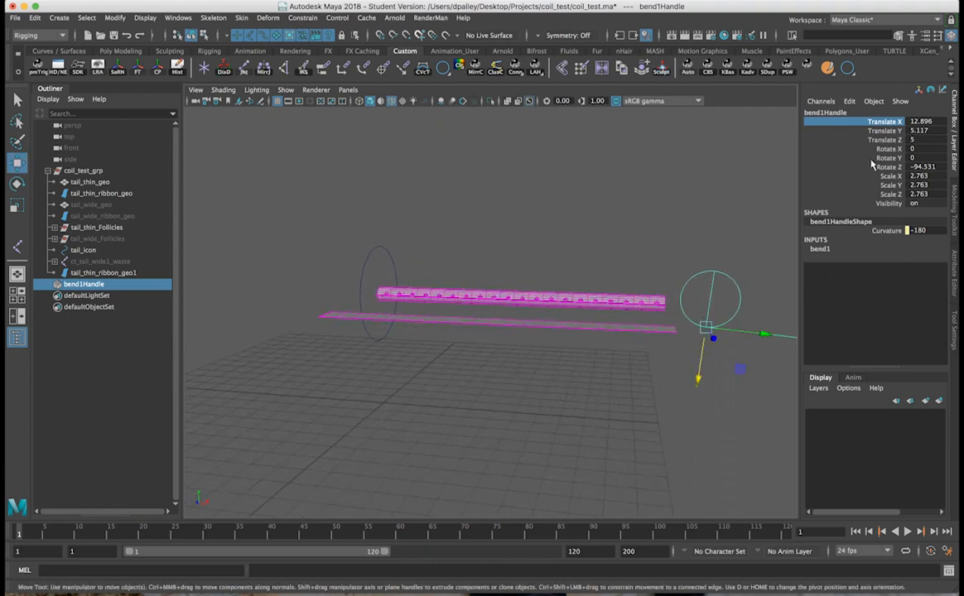
{"action": "middle_click_drag", "start_coordinate": [663, 192], "coordinate": [661, 213]}
{"action": "left_click_drag", "start_coordinate": [542, 267], "coordinate": [553, 271], "text": "alt"}
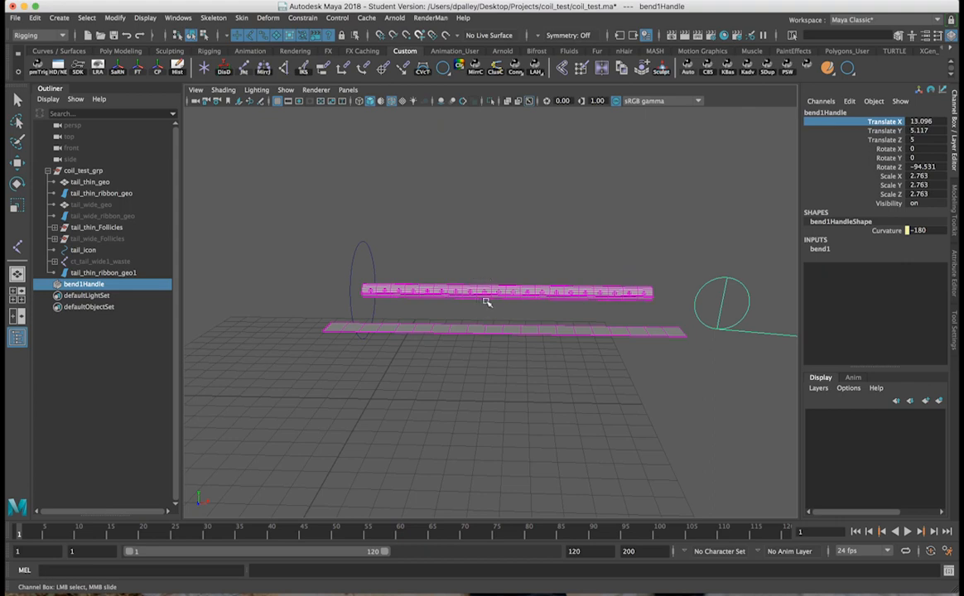
{"action": "left_click_drag", "start_coordinate": [491, 319], "coordinate": [462, 271], "text": "alt"}
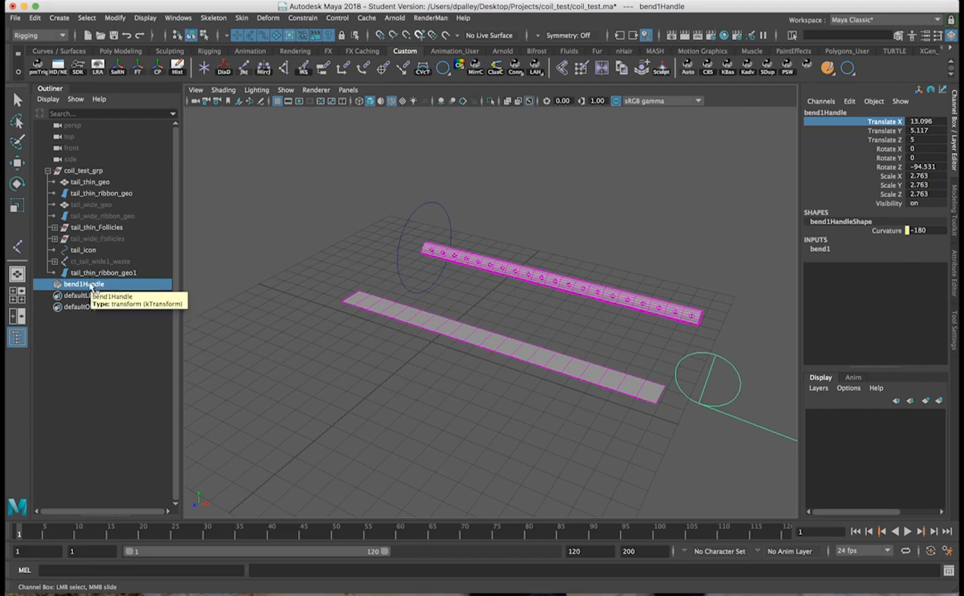
- Delete the bend handle and the duplicate thin ribbon, tail_thin_ribbon_geo1
{"action": "key", "text": "Delete"}
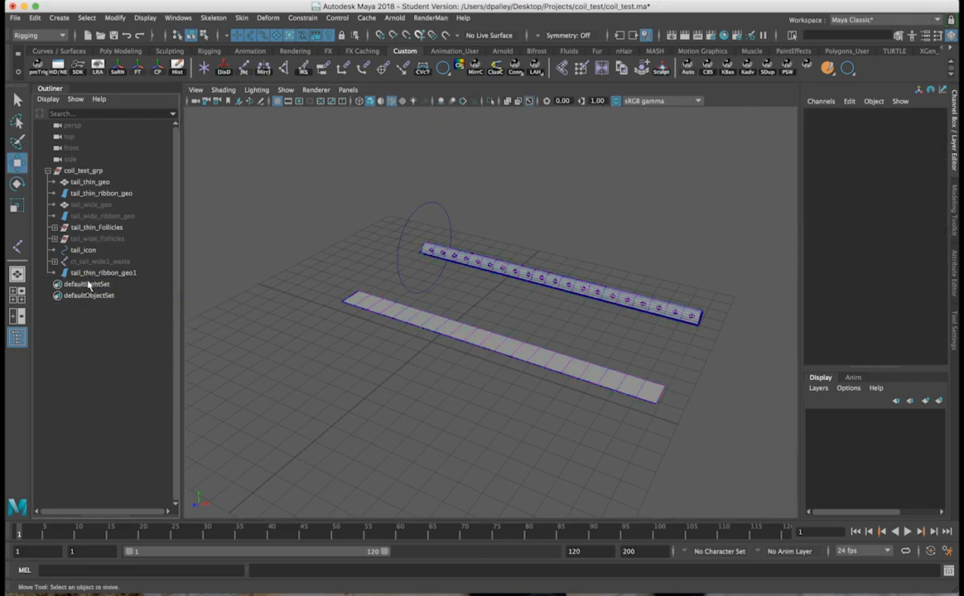
{"action": "left_click", "coordinate": [446, 323]}
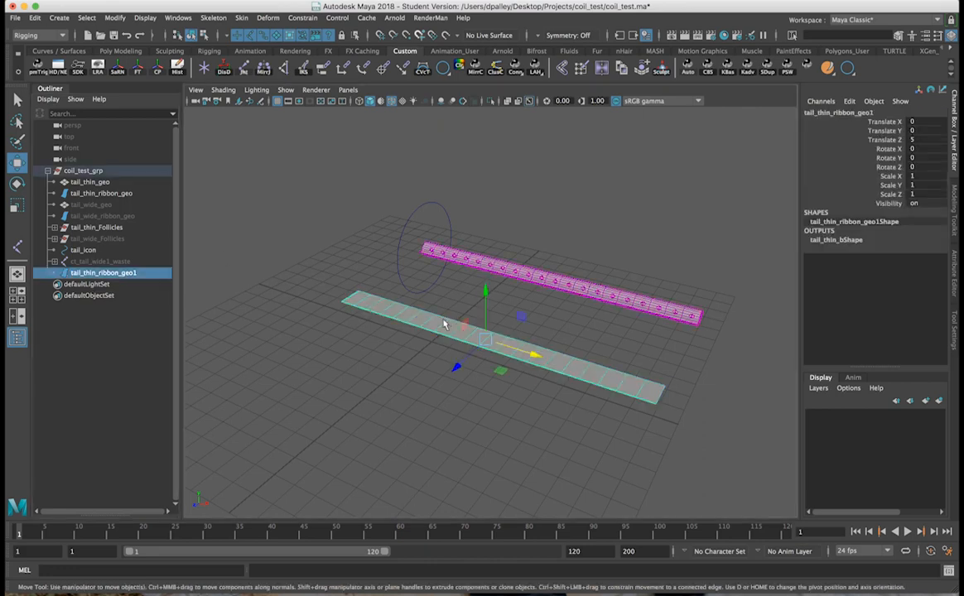
{"action": "key", "text": "Delete"}
- Hide the thin tail's geometry, ribbon and follicles, and show the wide tail's geometry, ribbon and follicles
{"action": "left_click_drag", "start_coordinate": [101, 182], "coordinate": [97, 193]}
{"action": "key", "text": "ctrl+h"}
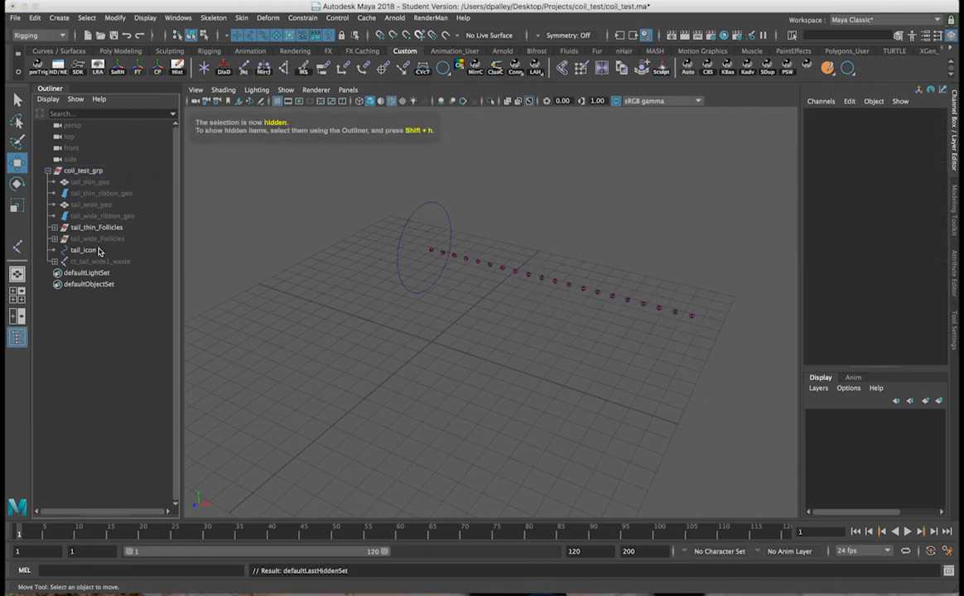
{"action": "left_click_drag", "start_coordinate": [96, 211], "coordinate": [97, 218]}
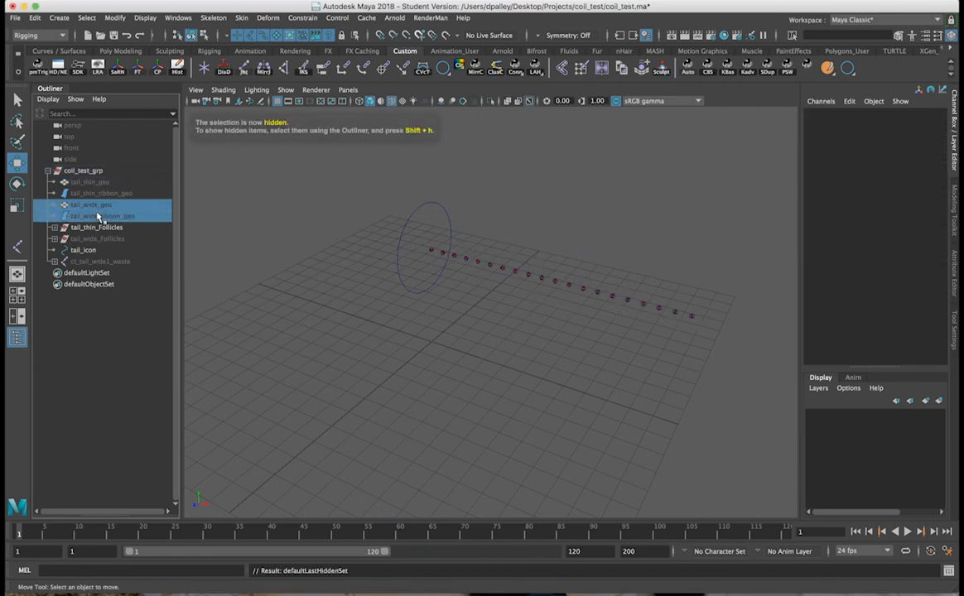
{"action": "key", "text": "shift+h"}
{"action": "left_click", "coordinate": [97, 229]}
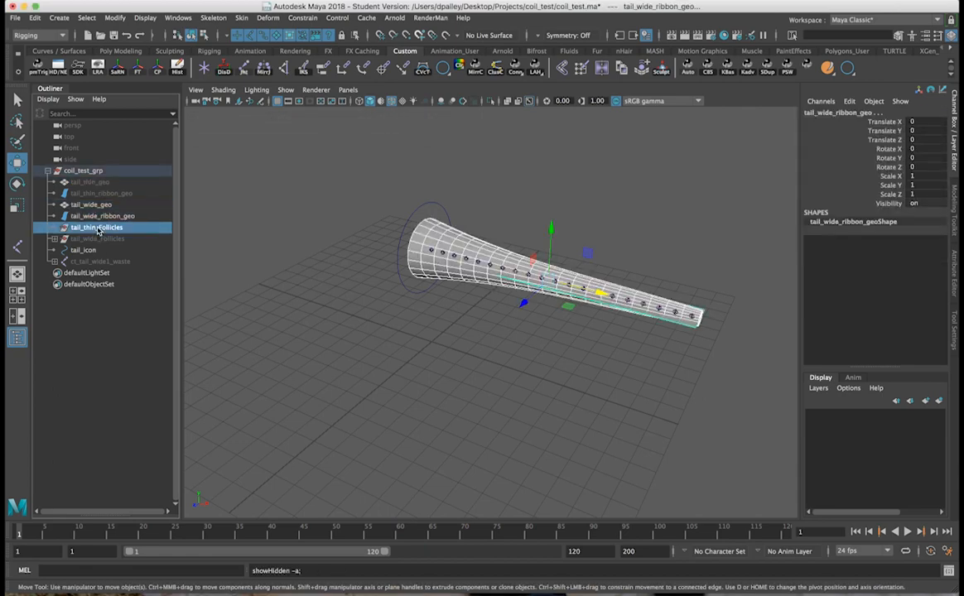
{"action": "key", "text": "ctrl+h"}
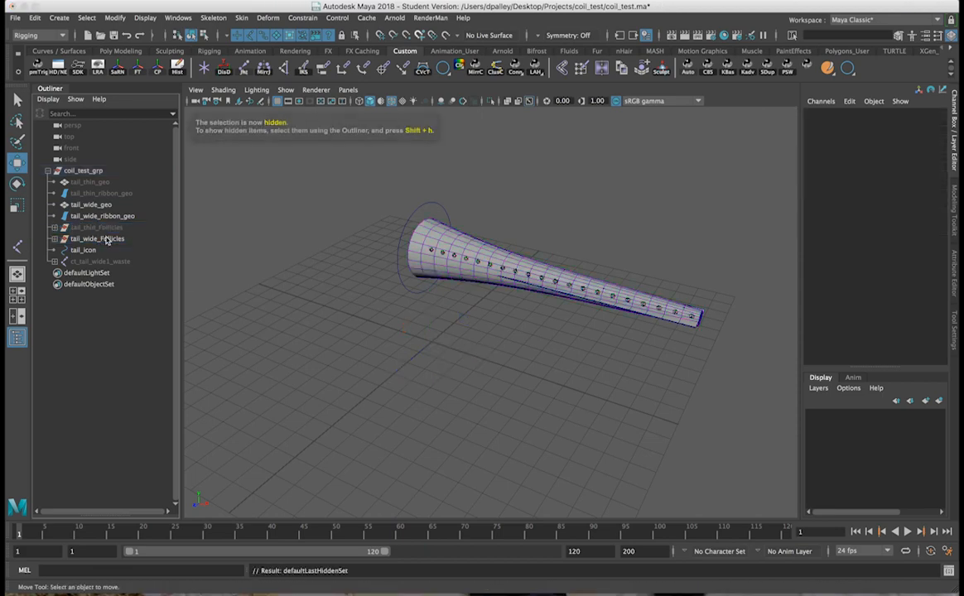
- Examine the wide tail's profile from its broad base to its thin tip, with the tail_icon control selected
{"action": "left_click_drag", "start_coordinate": [335, 305], "coordinate": [331, 267], "text": "alt"}
{"action": "left_click", "coordinate": [333, 267]}
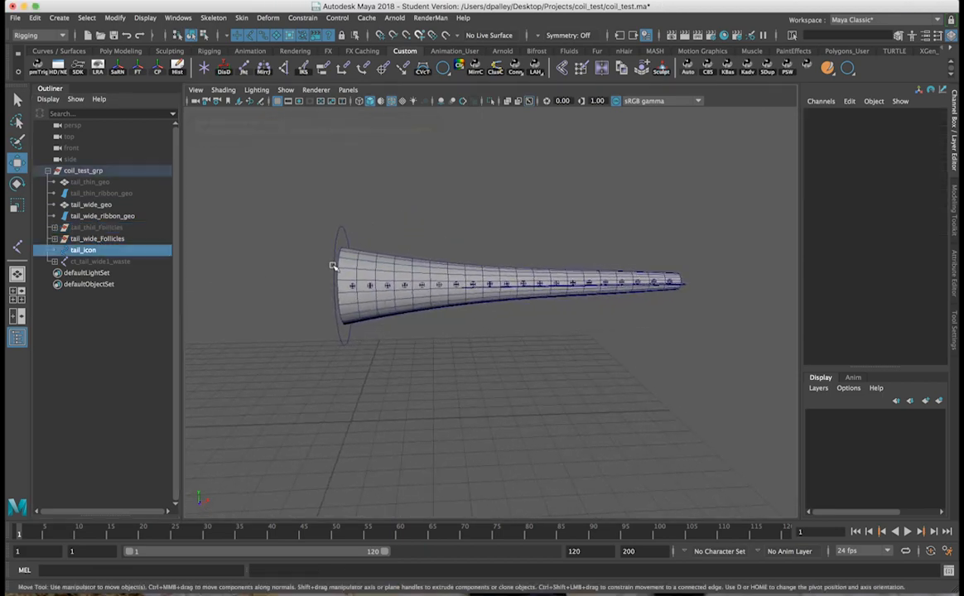
{"action": "left_click_drag", "start_coordinate": [370, 293], "coordinate": [382, 335], "text": "alt"}
{"action": "right_click_drag", "start_coordinate": [381, 334], "coordinate": [495, 323], "text": "alt"}
{"action": "left_click_drag", "start_coordinate": [495, 323], "coordinate": [442, 318], "text": "alt"}
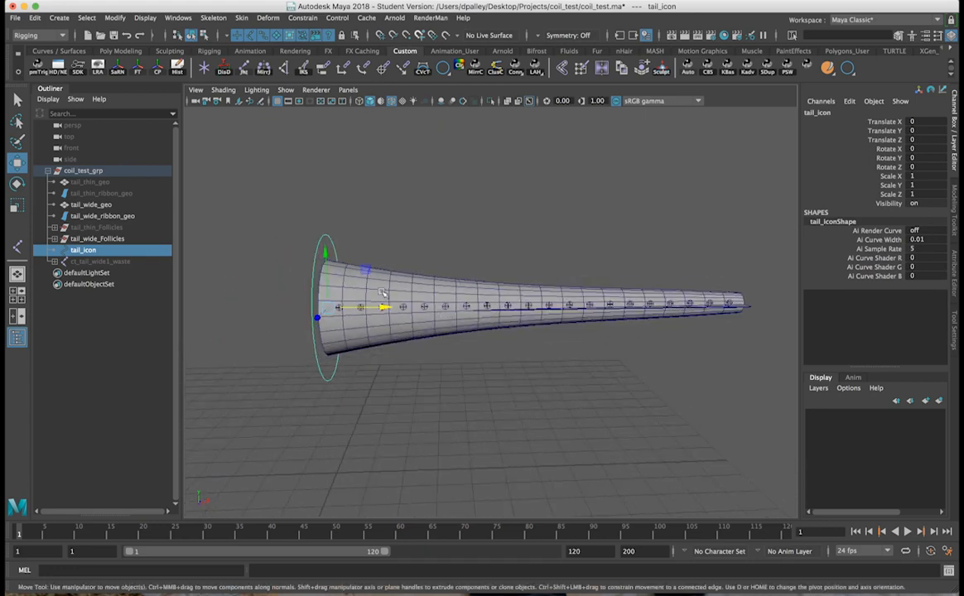
{"action": "mouse_move", "coordinate": [419, 305]}
{"action": "left_mouse_down", "text": "alt"}
{"action": "mouse_move", "coordinate": [363, 310]}
{"action": "mouse_move", "coordinate": [409, 307]}
{"action": "left_mouse_up", "text": "alt"}
{"action": "right_click_drag", "start_coordinate": [474, 303], "coordinate": [481, 302], "text": "alt"}
{"action": "left_click_drag", "start_coordinate": [579, 295], "coordinate": [586, 282], "text": "alt"}
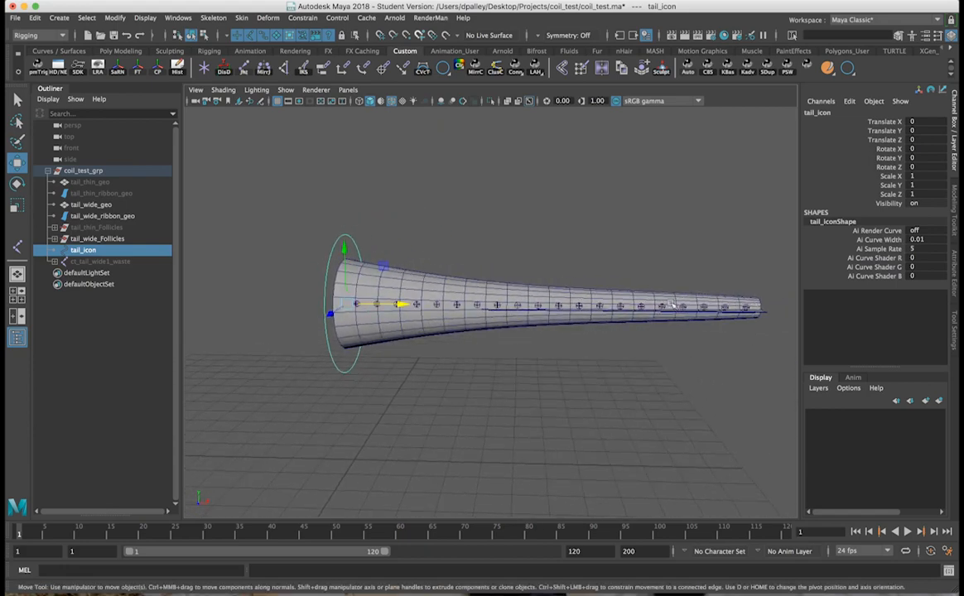
{"action": "right_click_drag", "start_coordinate": [393, 306], "coordinate": [360, 291], "text": "alt"}
{"action": "mouse_move", "coordinate": [359, 291]}
{"action": "left_mouse_down", "text": "alt"}
{"action": "mouse_move", "coordinate": [393, 282]}
{"action": "mouse_move", "coordinate": [345, 289]}
{"action": "mouse_move", "coordinate": [356, 282]}
{"action": "left_mouse_up", "text": "alt"}
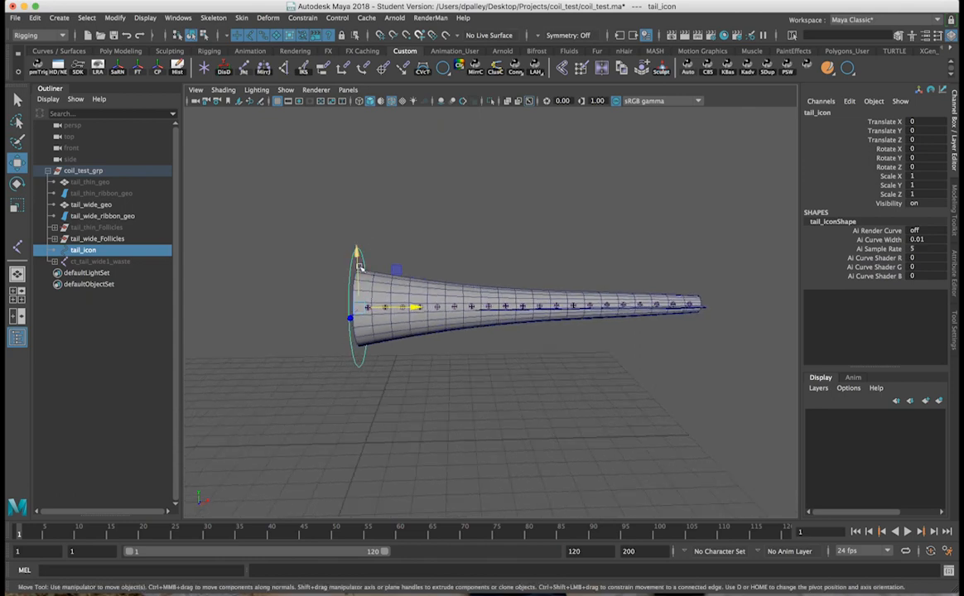
{"action": "left_click_drag", "start_coordinate": [365, 267], "coordinate": [398, 296], "text": "alt"}
- Duplicate tail_wide_ribbon_geo and move the copy off to the side of the tail, to a Translate Z of about 5.04
{"action": "left_click", "coordinate": [569, 302]}
{"action": "left_click_drag", "start_coordinate": [599, 304], "coordinate": [546, 302], "text": "alt"}
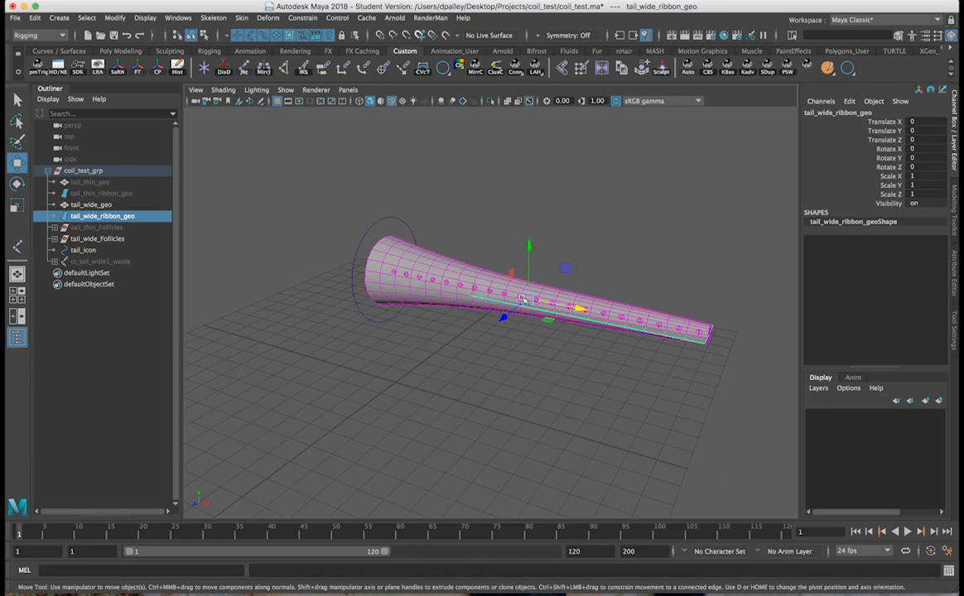
{"action": "right_click_drag", "start_coordinate": [477, 274], "coordinate": [467, 296], "text": "alt"}
{"action": "left_click_drag", "start_coordinate": [468, 296], "coordinate": [650, 300], "text": "alt"}
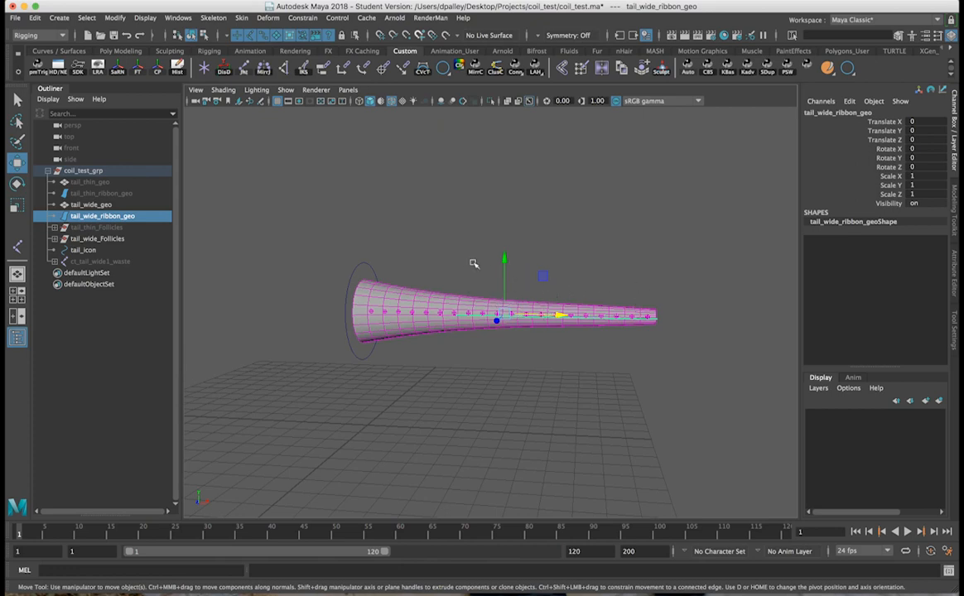
{"action": "left_click_drag", "start_coordinate": [381, 282], "coordinate": [386, 294], "text": "alt"}
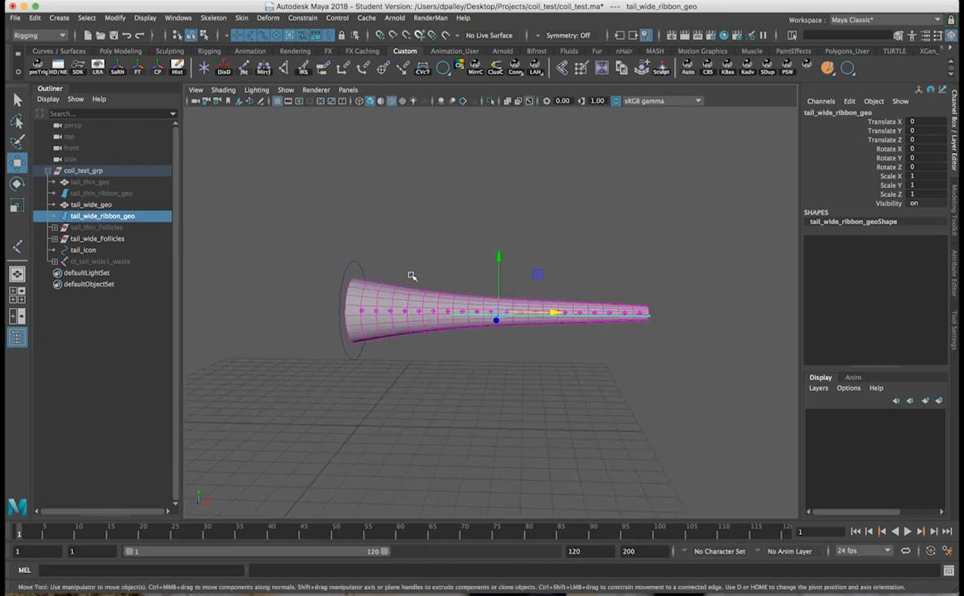
{"action": "mouse_move", "coordinate": [436, 245]}
{"action": "left_mouse_down", "text": "alt"}
{"action": "mouse_move", "coordinate": [424, 258]}
{"action": "mouse_move", "coordinate": [439, 233]}
{"action": "mouse_move", "coordinate": [436, 244]}
{"action": "mouse_move", "coordinate": [451, 247]}
{"action": "left_mouse_up", "text": "alt"}
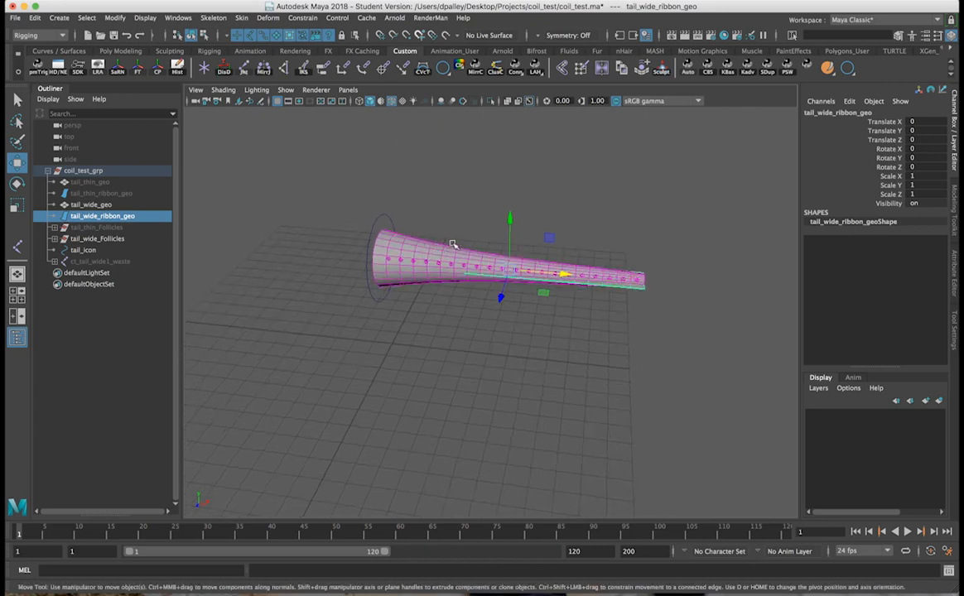
{"action": "left_click_drag", "start_coordinate": [540, 329], "coordinate": [564, 321], "text": "alt"}
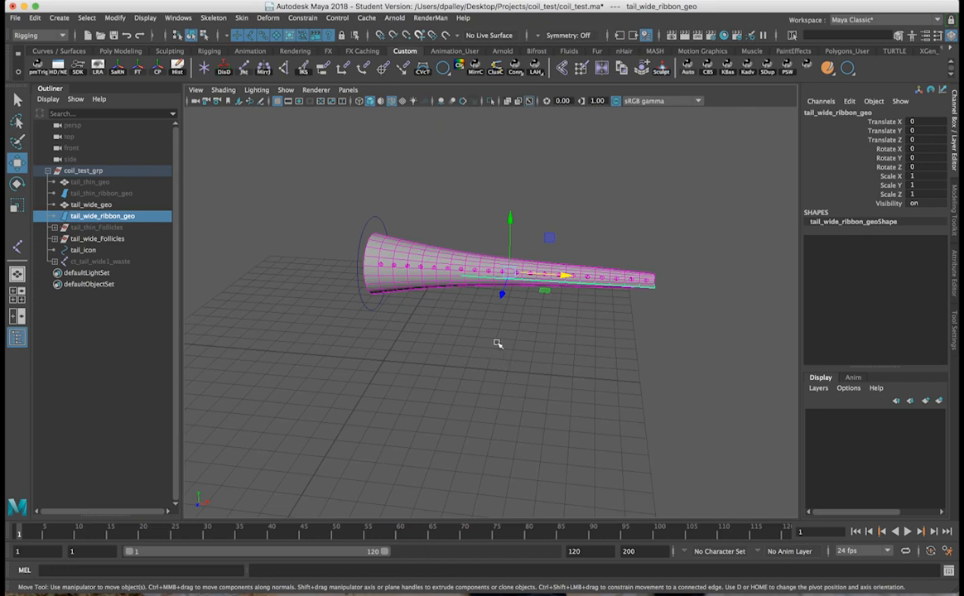
{"action": "left_click_drag", "start_coordinate": [564, 300], "coordinate": [459, 290], "text": "alt"}
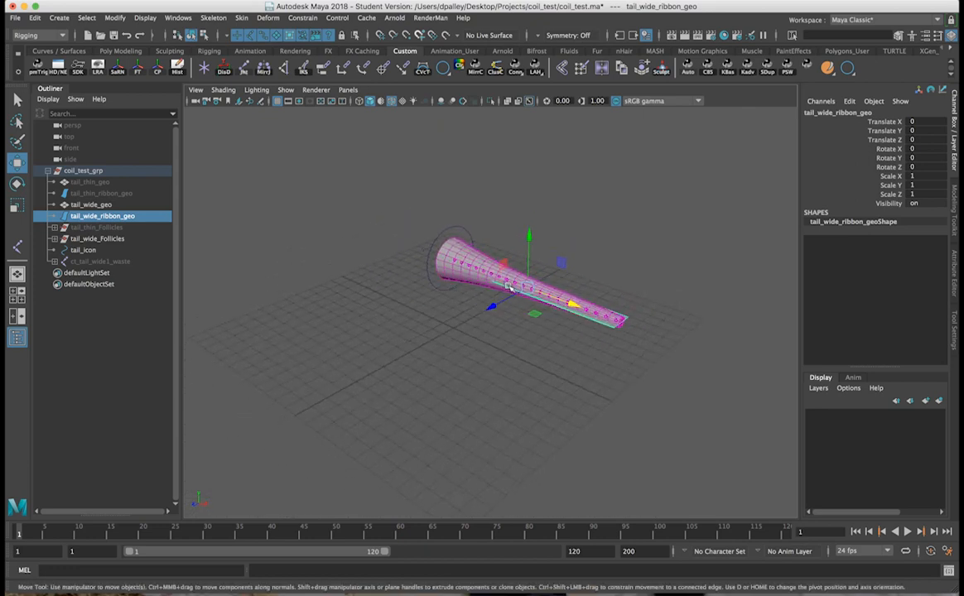
{"action": "key", "text": "ctrl+d"}
{"action": "middle_click_drag", "start_coordinate": [453, 281], "coordinate": [517, 287]}
{"action": "left_click_drag", "start_coordinate": [517, 286], "coordinate": [565, 288], "text": "alt"}
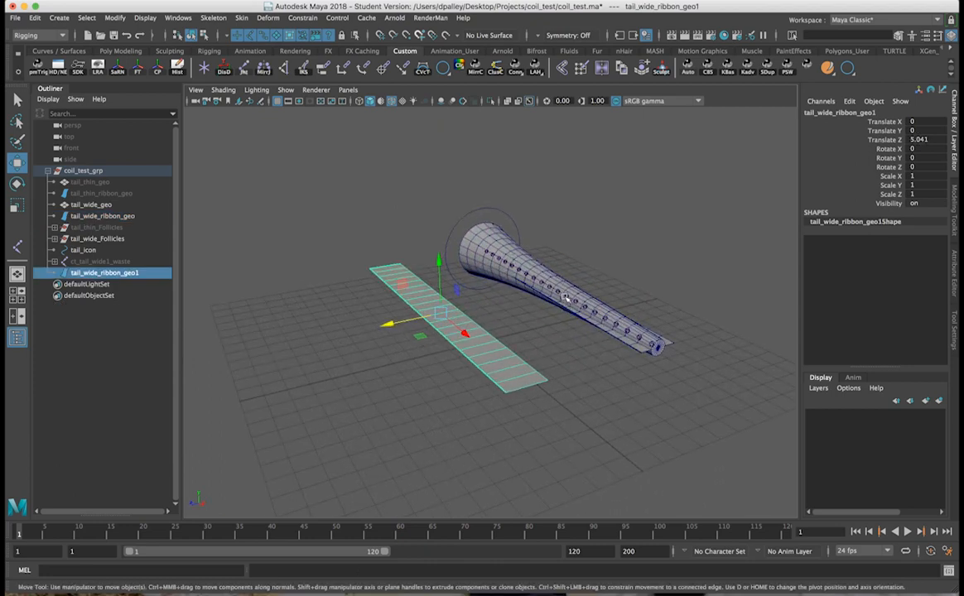
- Set the duplicate wide ribbon's Translate Z to exactly 5
{"action": "left_click", "coordinate": [570, 319]}
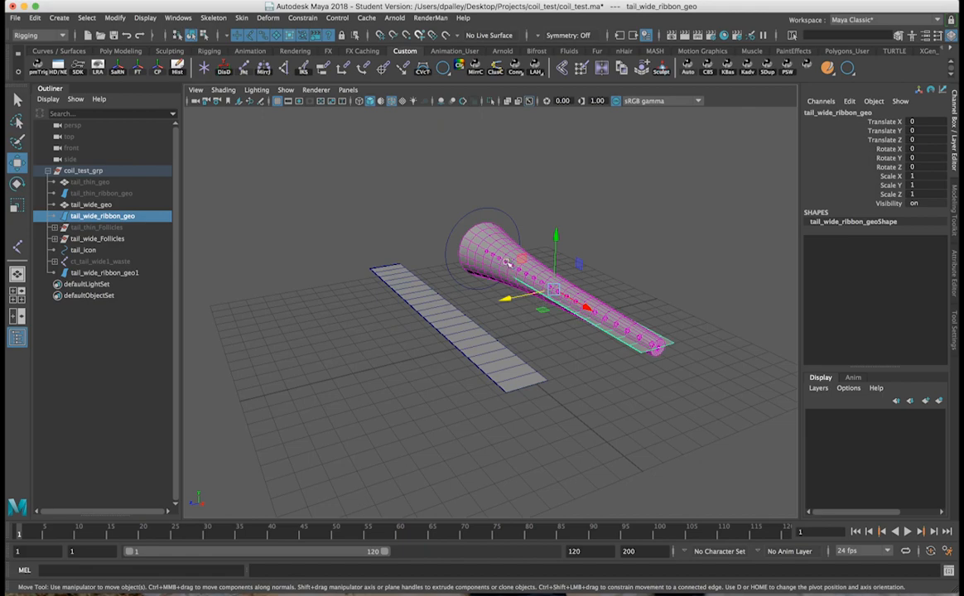
{"action": "left_click", "coordinate": [489, 233]}
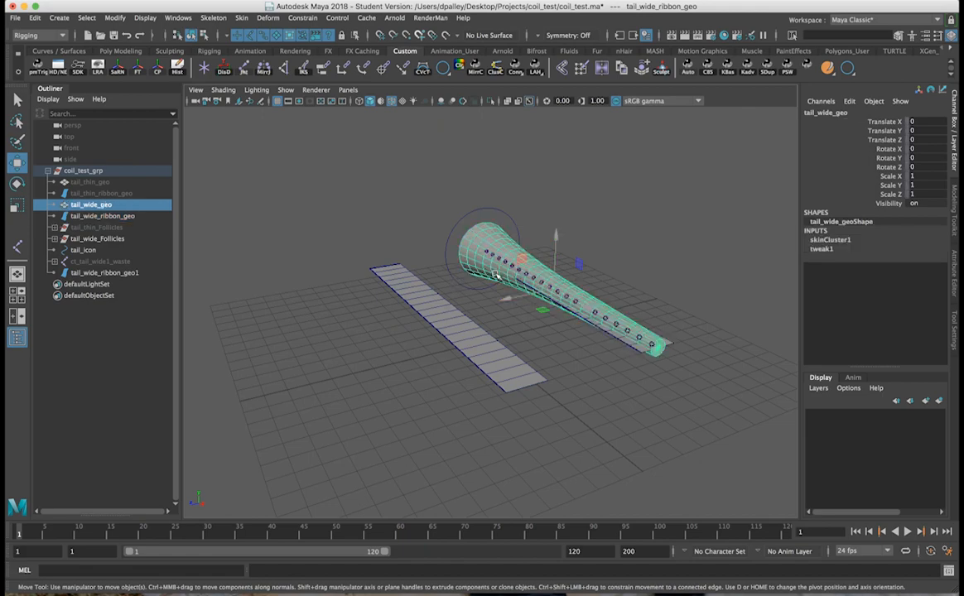
{"action": "left_click", "coordinate": [439, 249]}
{"action": "left_click", "coordinate": [370, 207]}
{"action": "left_click_drag", "start_coordinate": [370, 207], "coordinate": [425, 238], "text": "alt"}
{"action": "left_click", "coordinate": [434, 279]}
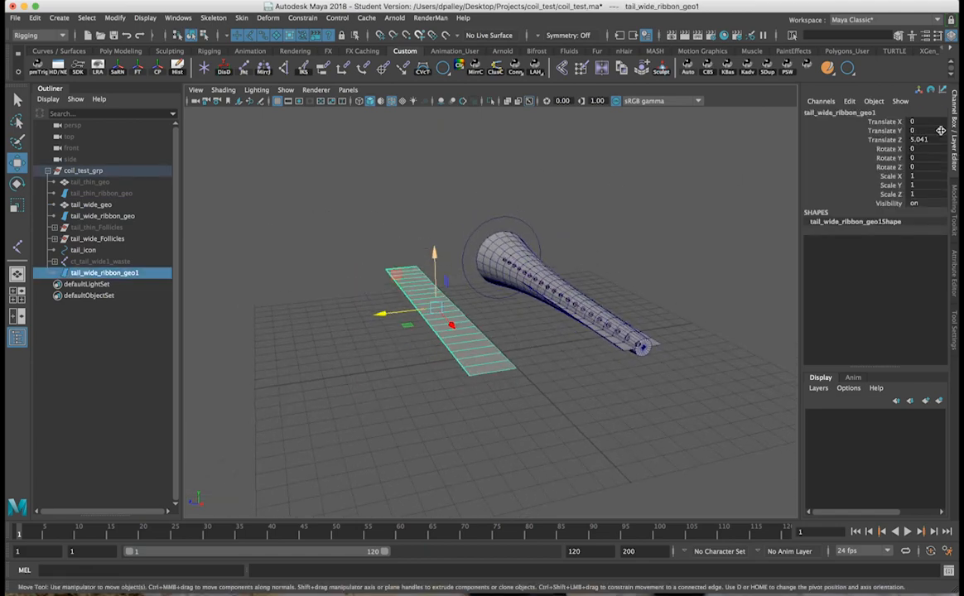
{"action": "left_click", "coordinate": [931, 140]}
{"action": "type", "text": "5"}
{"action": "key", "text": "Return"}
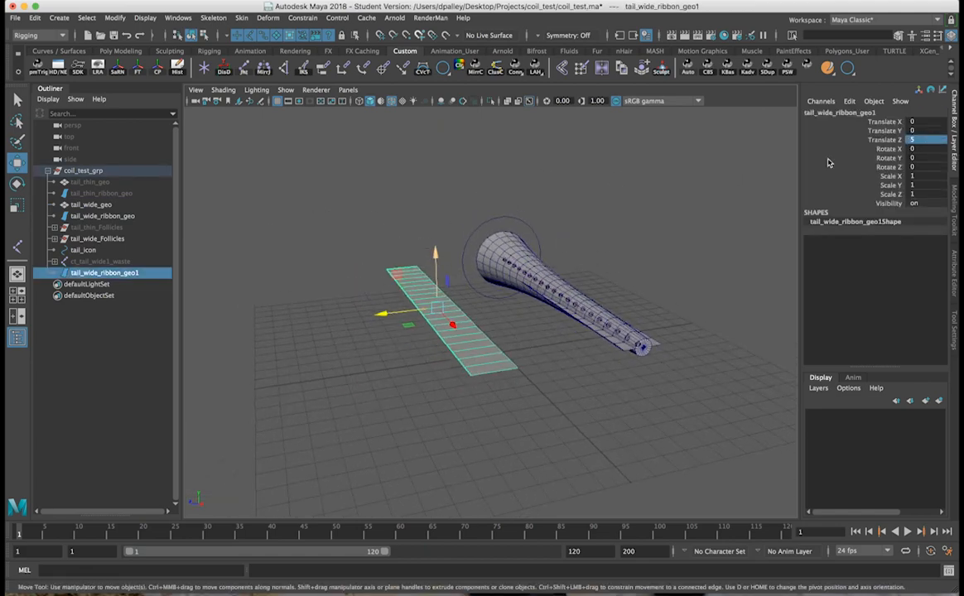
- Draw a 21-joint chain along one long edge of the duplicate ribbon, snapping a joint to each span line, 0.6 units apart
{"action": "left_click_drag", "start_coordinate": [452, 263], "coordinate": [611, 290], "text": "alt"}
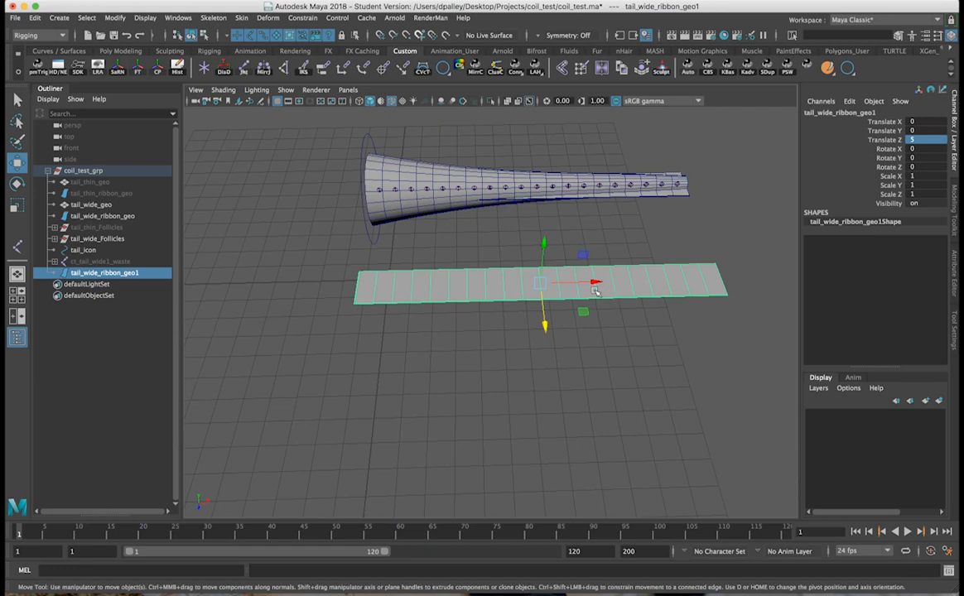
{"action": "left_click", "coordinate": [244, 69]}
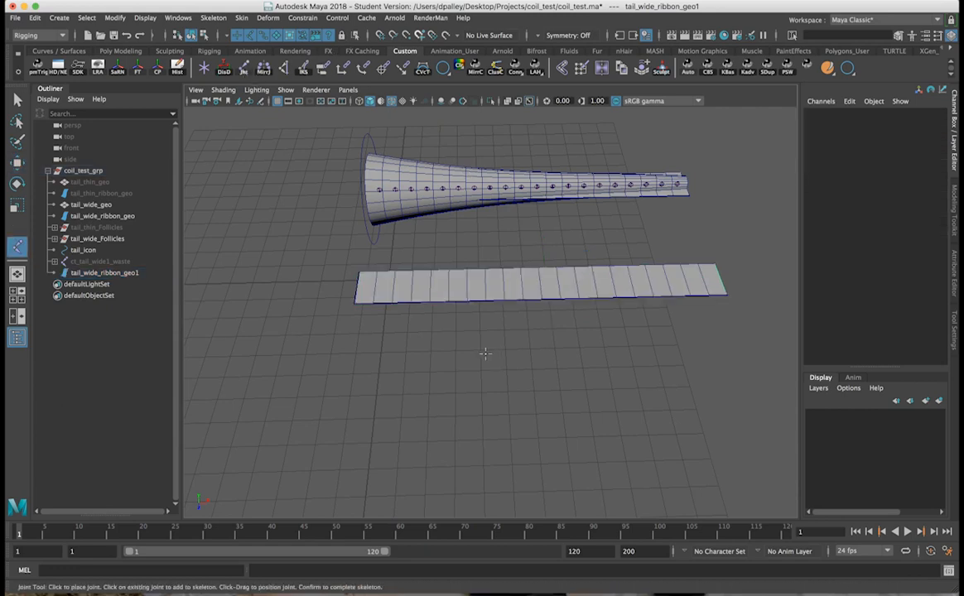
{"action": "left_click", "coordinate": [355, 310]}
{"action": "left_click", "coordinate": [373, 308]}
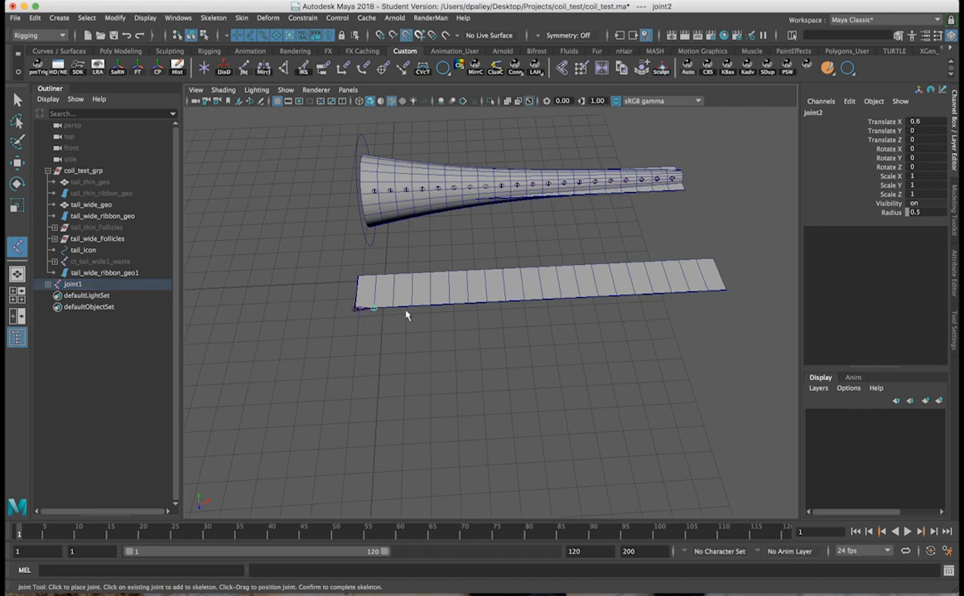
{"action": "left_click", "coordinate": [393, 310]}
{"action": "left_click", "coordinate": [432, 308]}
{"action": "left_click", "coordinate": [479, 305]}
{"action": "left_click", "coordinate": [505, 305]}
{"action": "left_click", "coordinate": [525, 302]}
{"action": "left_click", "coordinate": [544, 301]}
{"action": "left_click", "coordinate": [564, 300]}
{"action": "left_click", "coordinate": [581, 299]}
{"action": "left_click", "coordinate": [598, 297]}
{"action": "left_click", "coordinate": [635, 296]}
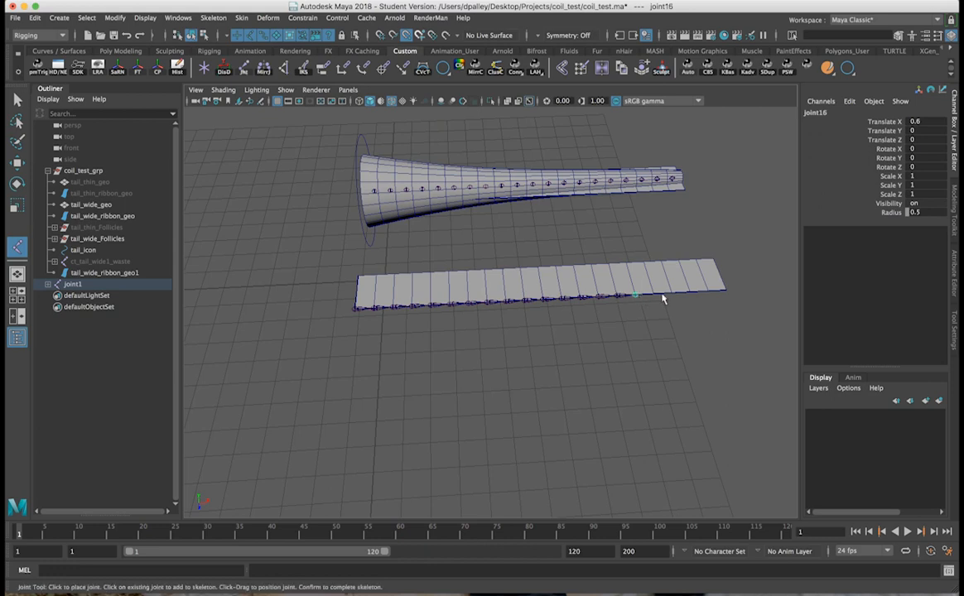
{"action": "left_click", "coordinate": [673, 295]}
{"action": "left_click", "coordinate": [692, 295]}
{"action": "left_click", "coordinate": [708, 291]}
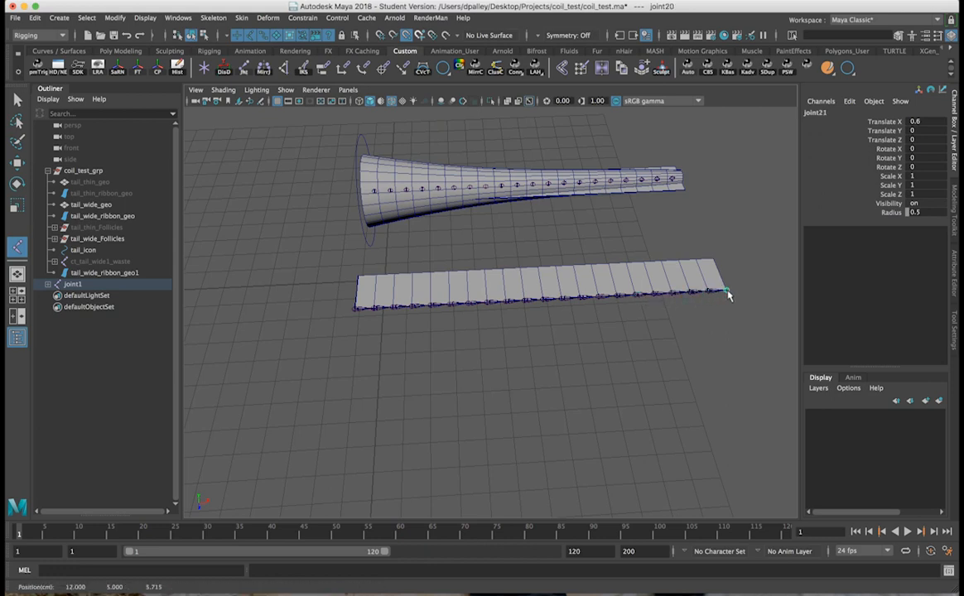
{"action": "key", "text": "Return"}
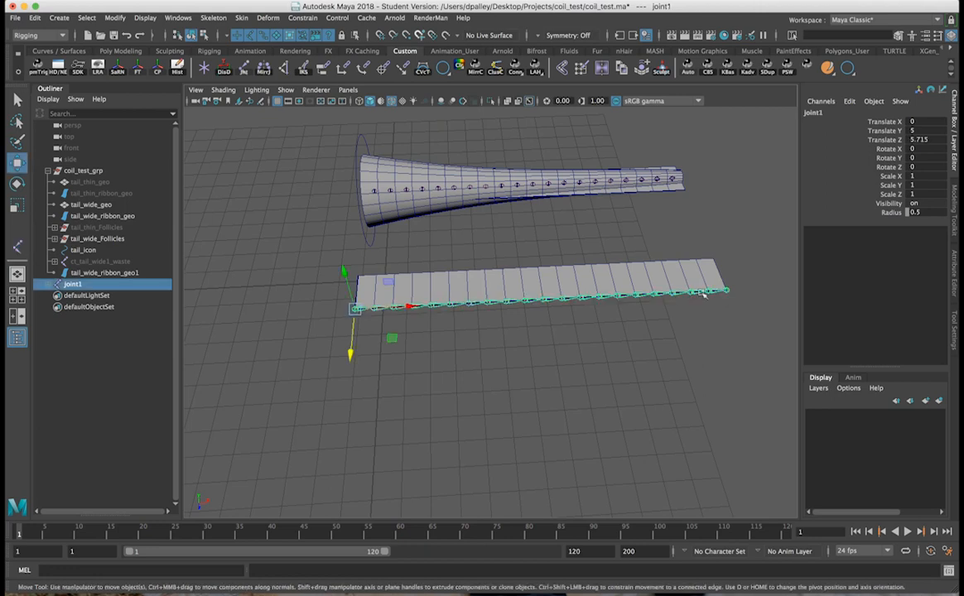
- Expand the whole joint hierarchy and centre the chain on the duplicate ribbon by setting joint1's Translate Z to 5
{"action": "left_click", "coordinate": [49, 284], "text": "shift"}
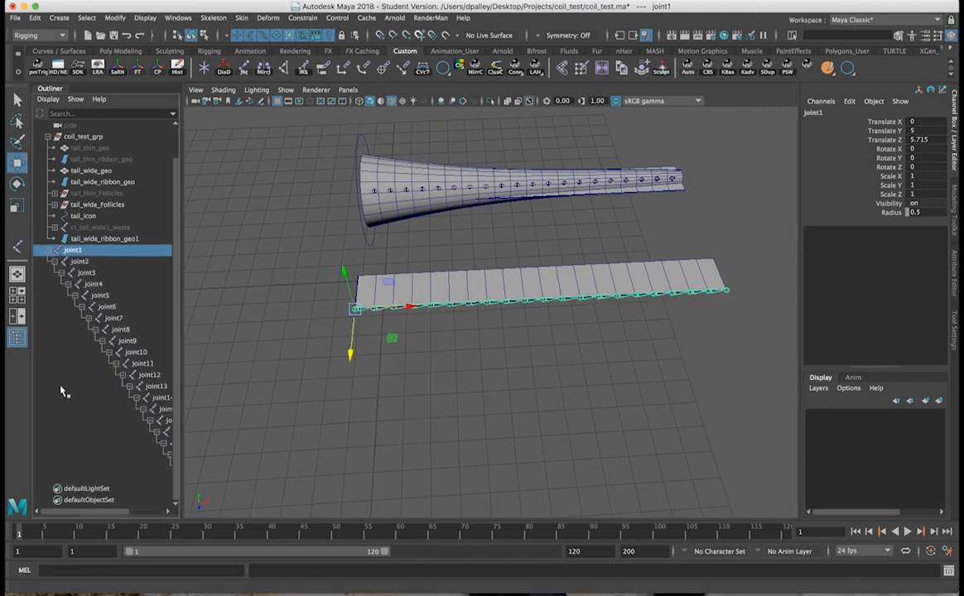
{"action": "mouse_move", "coordinate": [89, 511]}
{"action": "left_mouse_down"}
{"action": "mouse_move", "coordinate": [146, 512]}
{"action": "mouse_move", "coordinate": [82, 514]}
{"action": "left_mouse_up"}
{"action": "left_click_drag", "start_coordinate": [181, 289], "coordinate": [238, 309]}
{"action": "left_click_drag", "start_coordinate": [602, 278], "coordinate": [517, 280], "text": "alt"}
{"action": "left_click", "coordinate": [517, 280]}
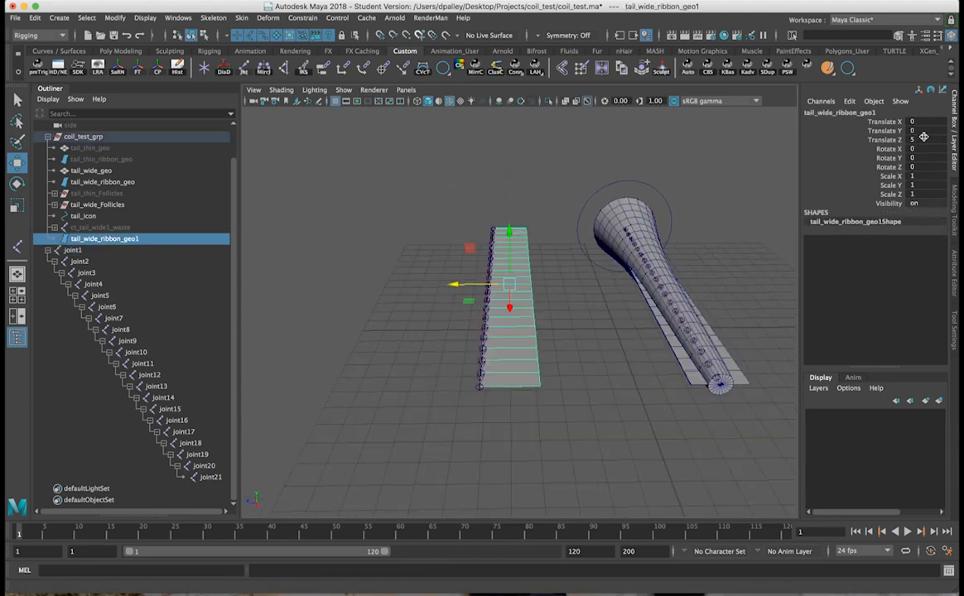
{"action": "left_click", "coordinate": [493, 231]}
{"action": "left_click", "coordinate": [923, 140]}
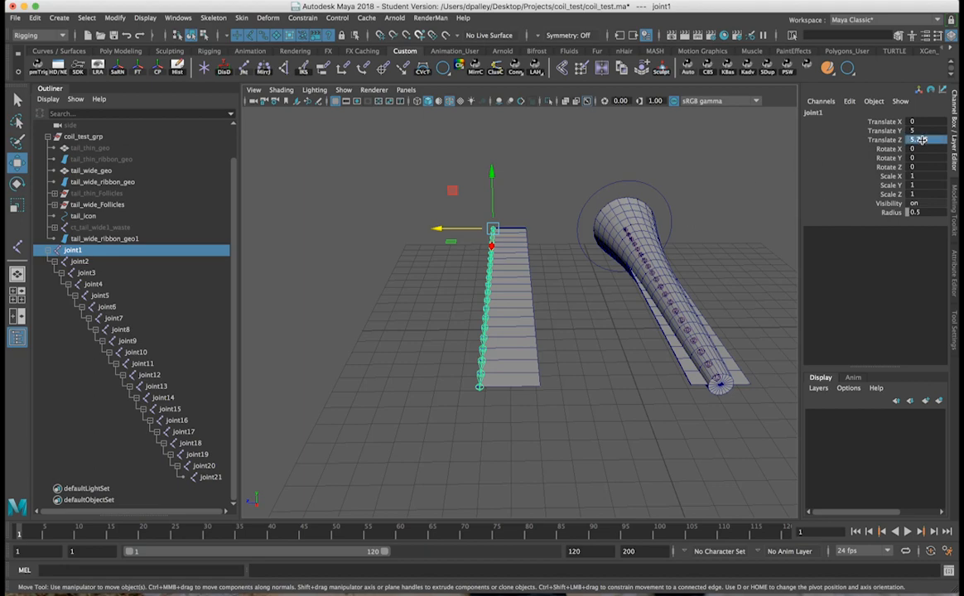
{"action": "type", "text": "5"}
{"action": "key", "text": "Return"}
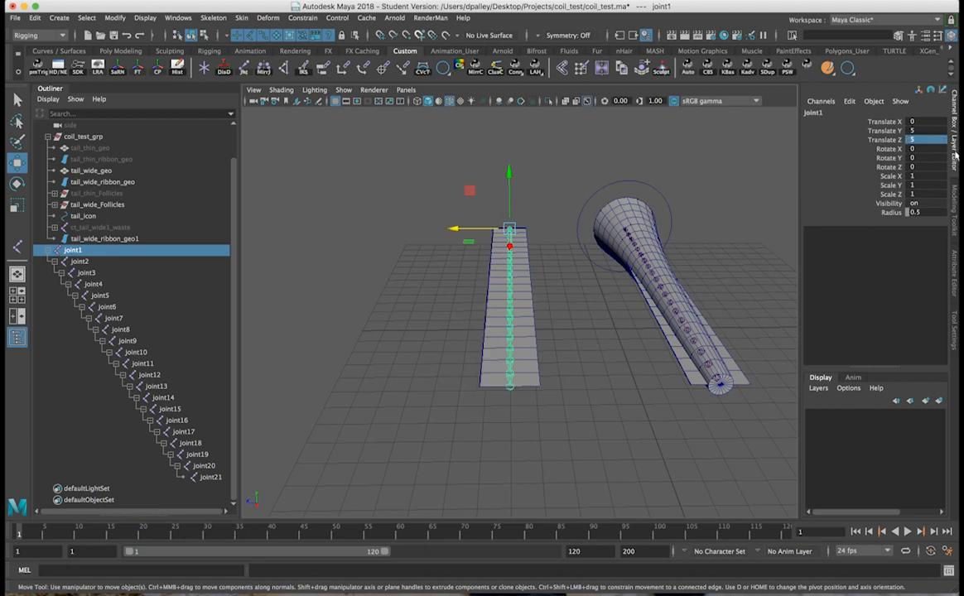
- Rename the joint chain with the autorigger's renamer, using the orientation ct and the part name tail_wide
{"action": "left_click_drag", "start_coordinate": [719, 263], "coordinate": [450, 347], "text": "alt"}
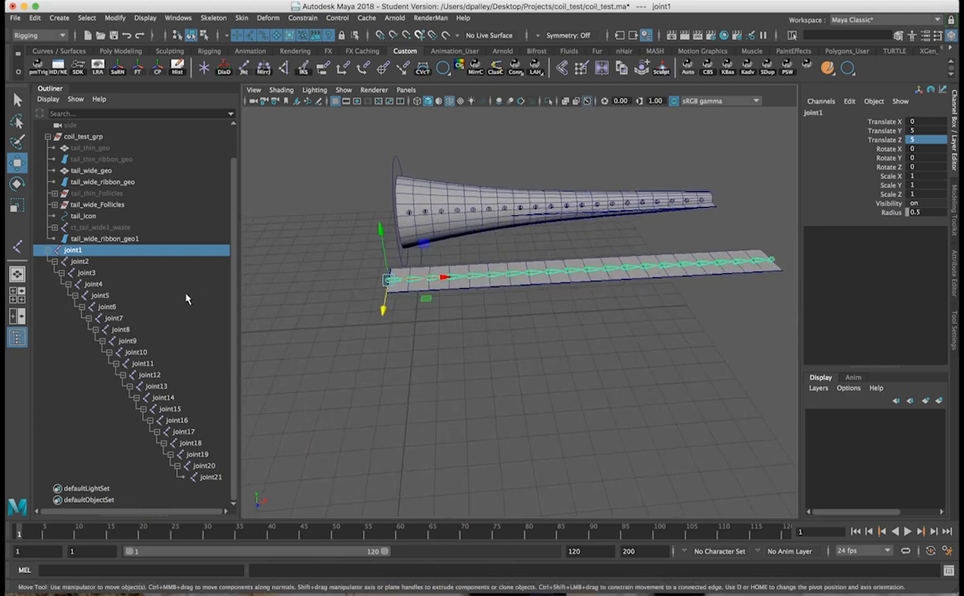
{"action": "left_click", "coordinate": [687, 71]}
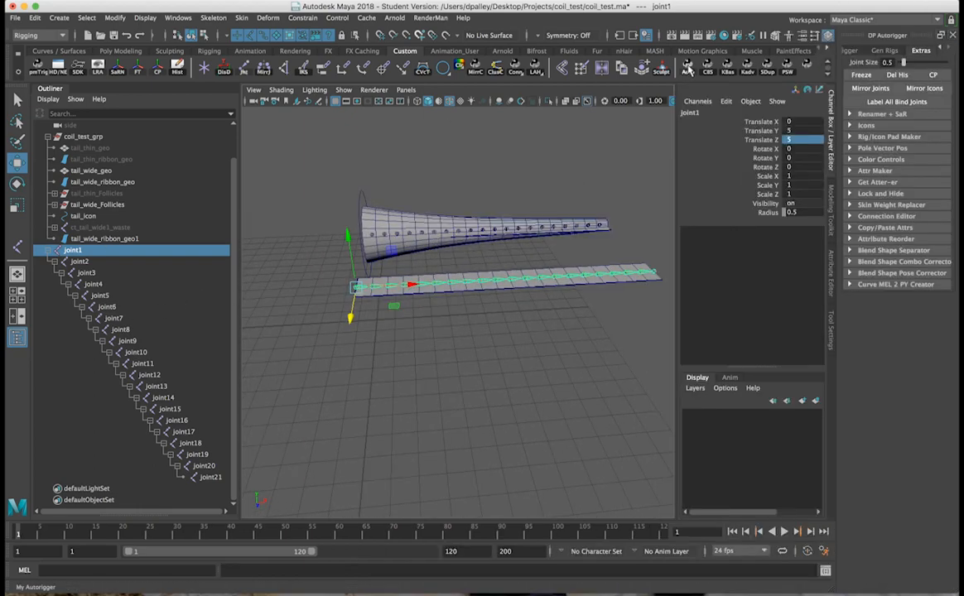
{"action": "left_click", "coordinate": [900, 116]}
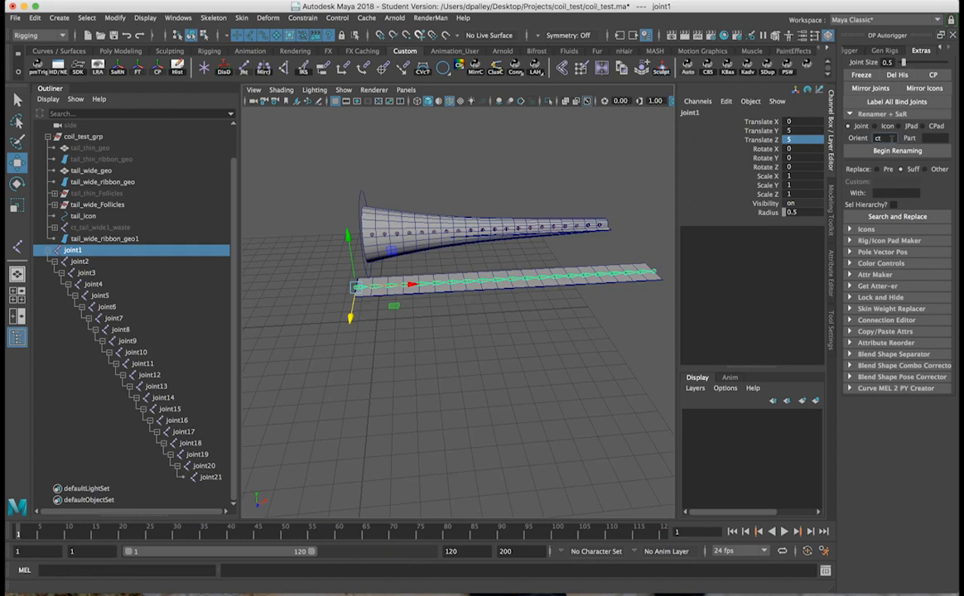
{"action": "left_click", "coordinate": [926, 138]}
{"action": "type", "text": "tail_wide"}
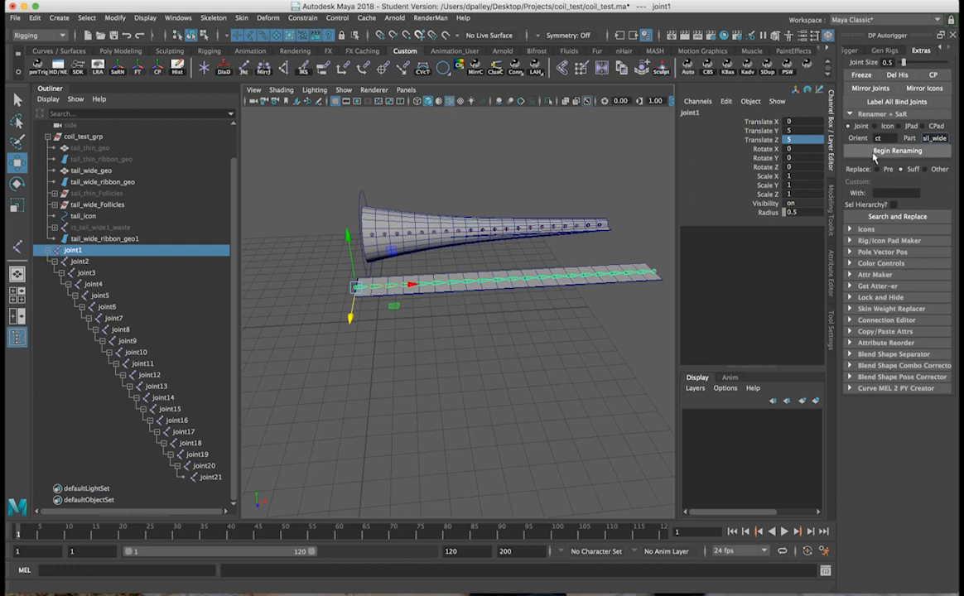
{"action": "left_click", "coordinate": [875, 152]}
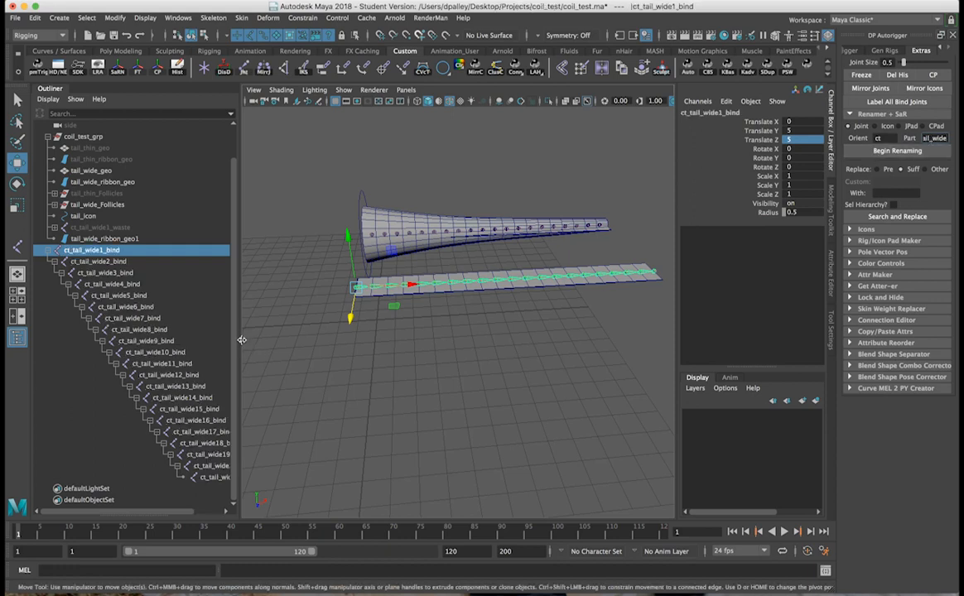
- Replace "bind" with "waste" in the names of the selected joints ct_tail_wide1 through ct_tail_wide20
{"action": "left_click_drag", "start_coordinate": [242, 340], "coordinate": [280, 341]}
{"action": "left_click_drag", "start_coordinate": [92, 249], "coordinate": [244, 466]}
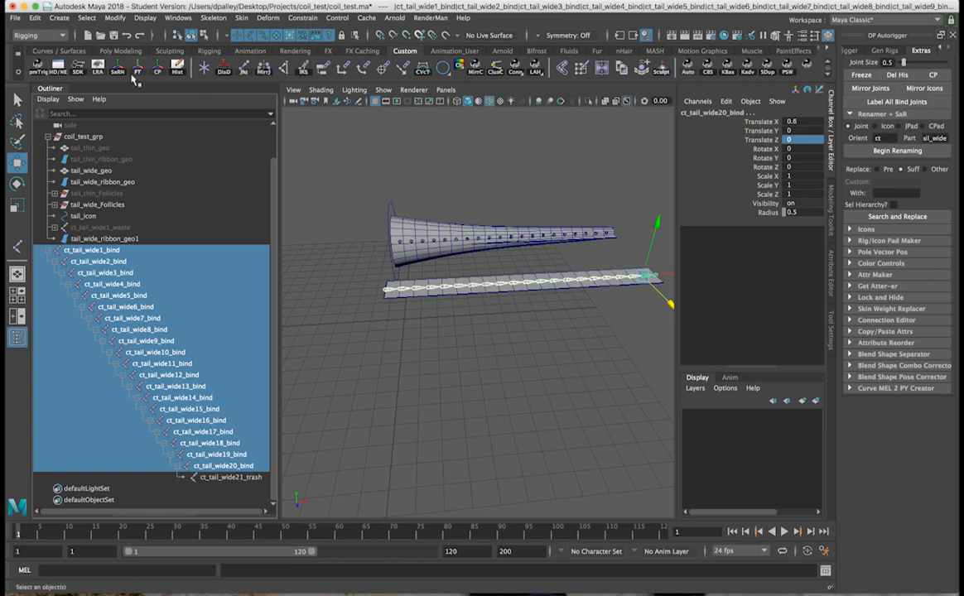
{"action": "left_click_drag", "start_coordinate": [467, 294], "coordinate": [422, 190], "text": "alt"}
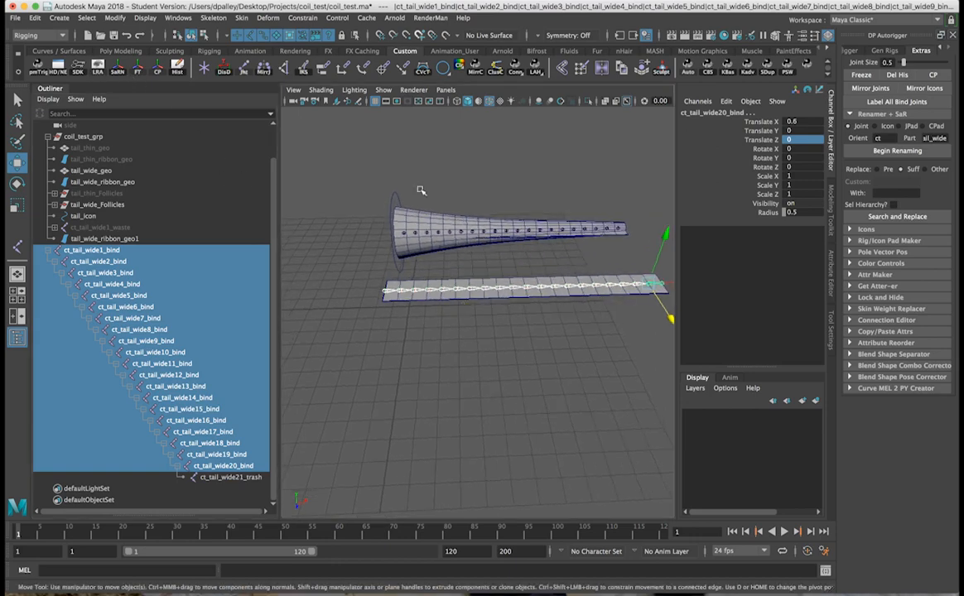
{"action": "left_click", "coordinate": [406, 231]}
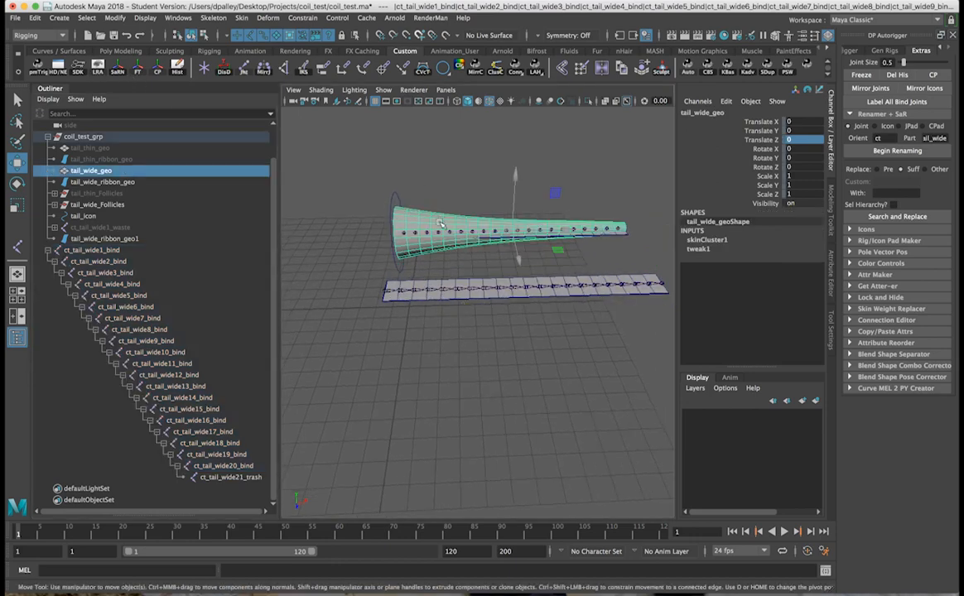
{"action": "left_click", "coordinate": [91, 249]}
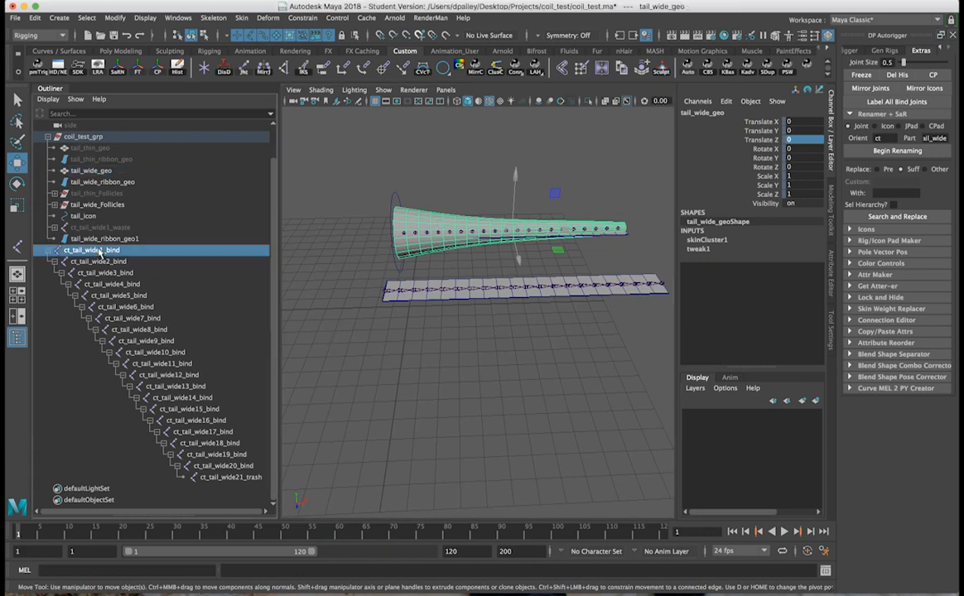
{"action": "left_click", "coordinate": [223, 465], "text": "shift"}
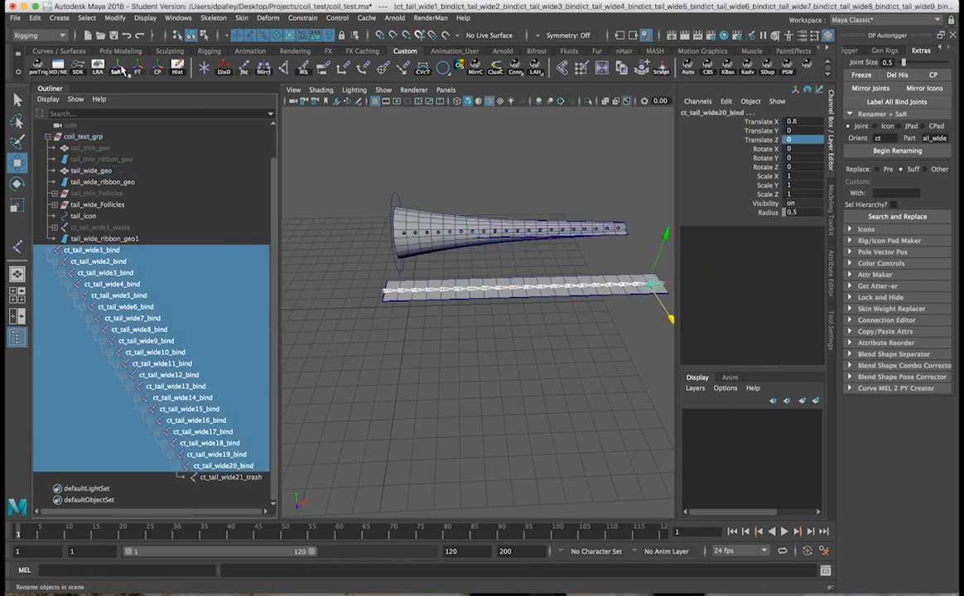
{"action": "left_click", "coordinate": [118, 68]}
{"action": "left_click", "coordinate": [332, 344]}
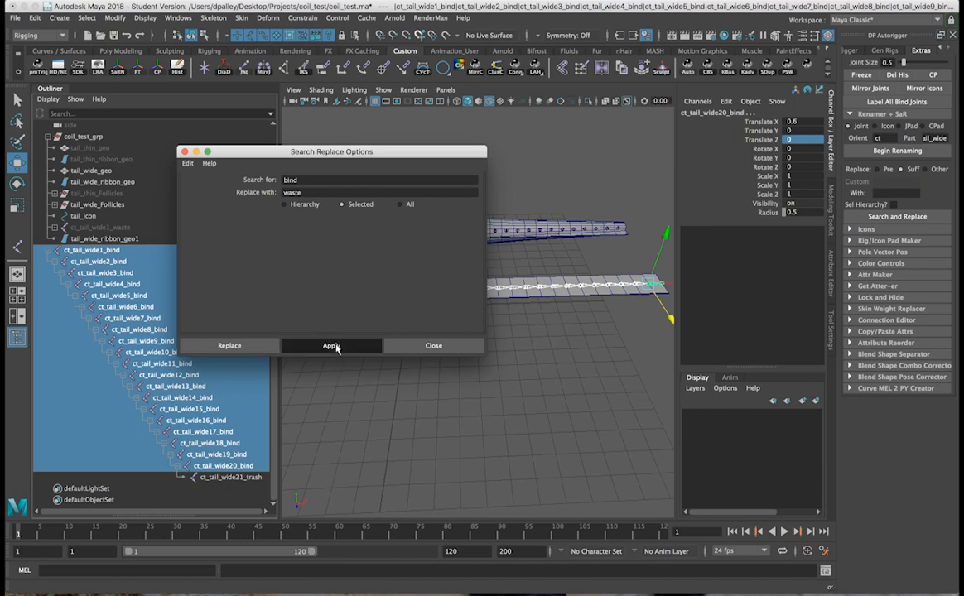
{"action": "left_click", "coordinate": [433, 345]}
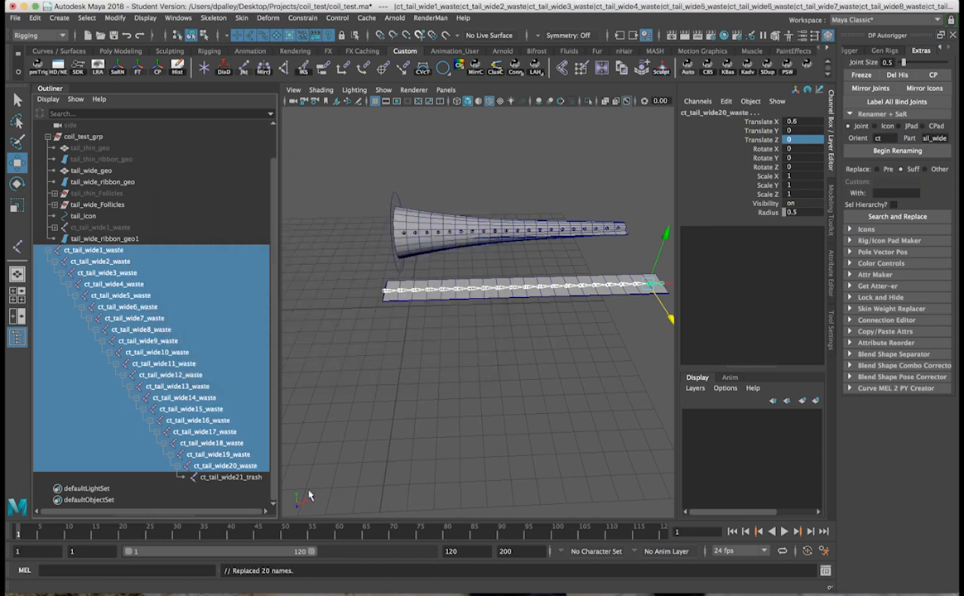
- Rename the chain's end joint to ct_tail_wide21_waste
{"action": "left_click", "coordinate": [253, 478]}
{"action": "double_click", "coordinate": [253, 478]}
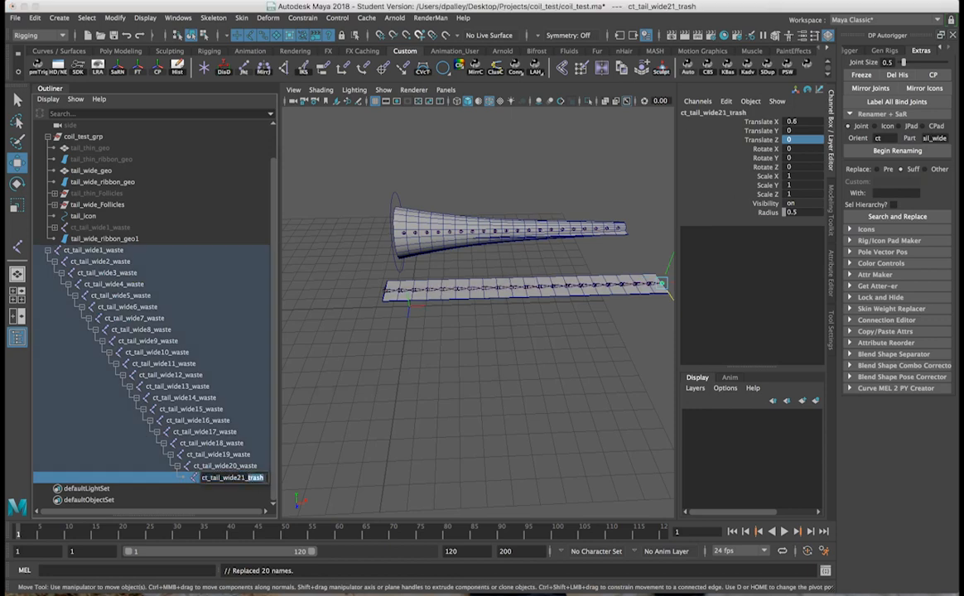
{"action": "type", "text": "wa"}
{"action": "key", "text": "Return"}
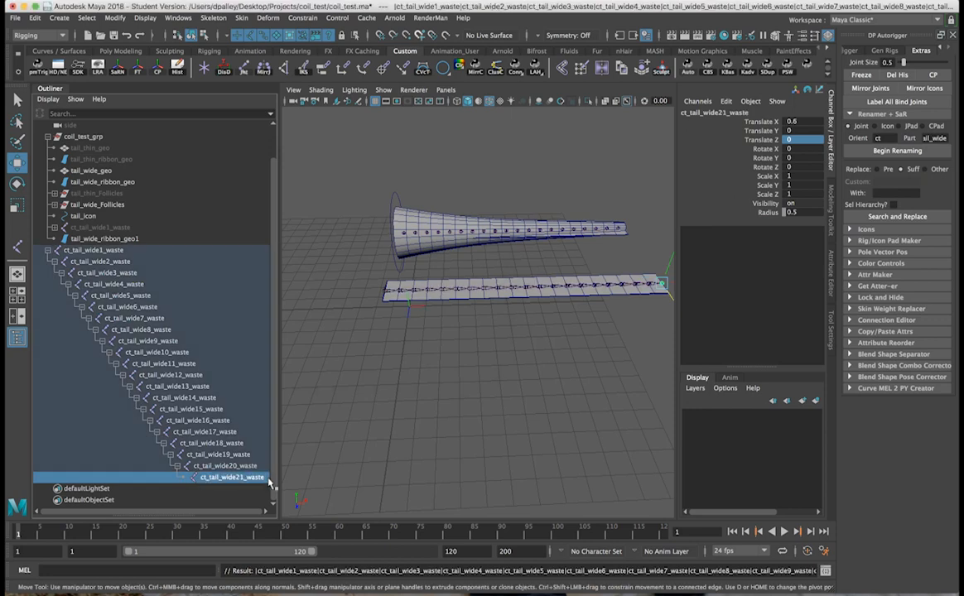
- Bind the duplicate wide ribbon to joints ct_tail_wide1_waste through ct_tail_wide20_waste, leaving out the end joint
{"action": "left_click", "coordinate": [54, 251]}
{"action": "mouse_move", "coordinate": [490, 314]}
{"action": "left_mouse_down", "text": "alt"}
{"action": "mouse_move", "coordinate": [447, 316]}
{"action": "mouse_move", "coordinate": [503, 315]}
{"action": "mouse_move", "coordinate": [473, 317]}
{"action": "left_mouse_up", "text": "alt"}
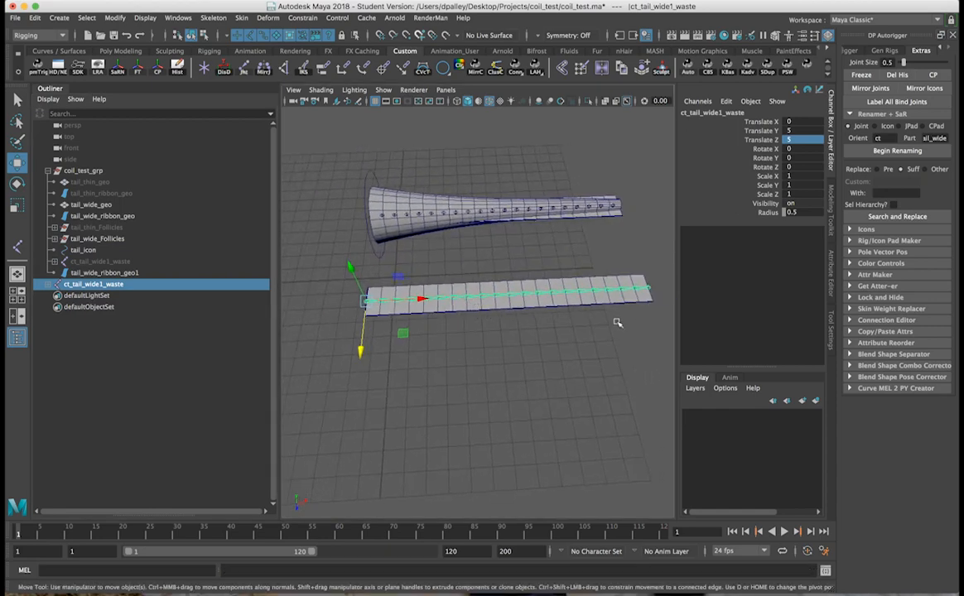
{"action": "left_click", "coordinate": [50, 286], "text": "shift"}
{"action": "scroll", "coordinate": [186, 368], "scroll_direction": "down", "scroll_amount": 2}
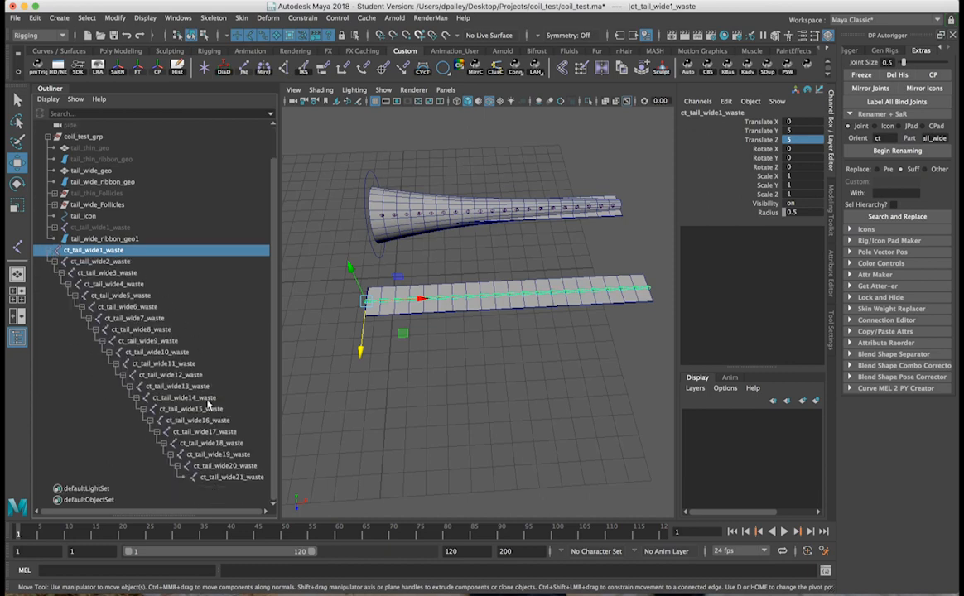
{"action": "left_click", "coordinate": [240, 465], "text": "shift"}
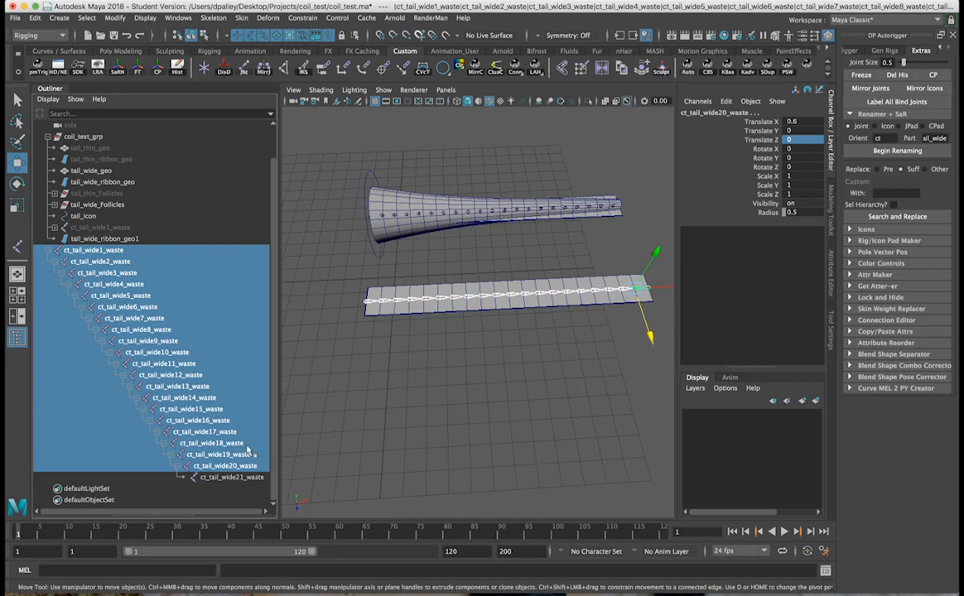
{"action": "left_click", "coordinate": [450, 308], "text": "shift"}
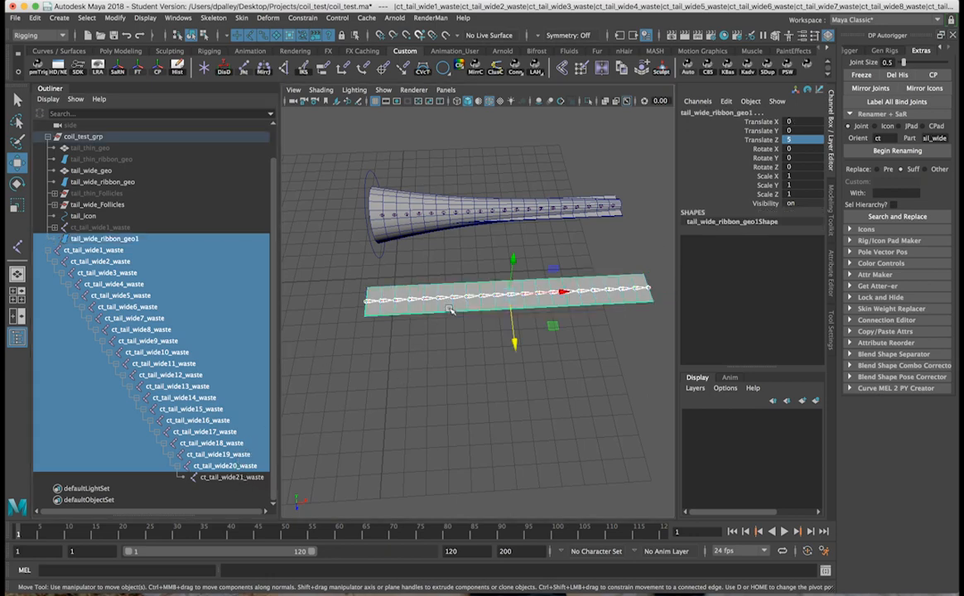
{"action": "left_click", "coordinate": [240, 18]}
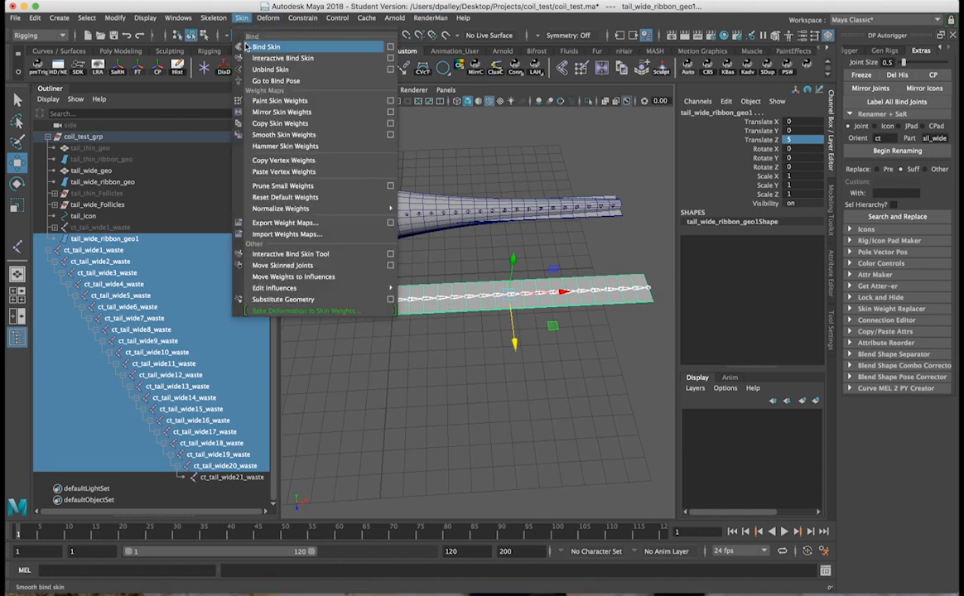
{"action": "left_click", "coordinate": [265, 46]}
- Create a blend shape named tail_wide_bShape that drives tail_wide_ribbon_geo from the duplicate ribbon, with local origin and topology check
{"action": "left_click_drag", "start_coordinate": [384, 284], "coordinate": [423, 288], "text": "alt"}
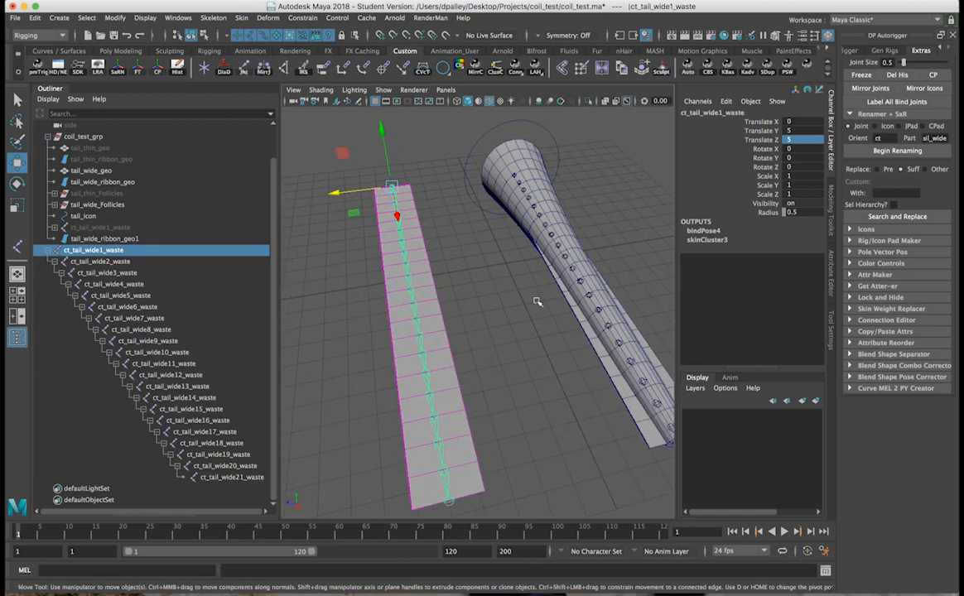
{"action": "left_click", "coordinate": [414, 286]}
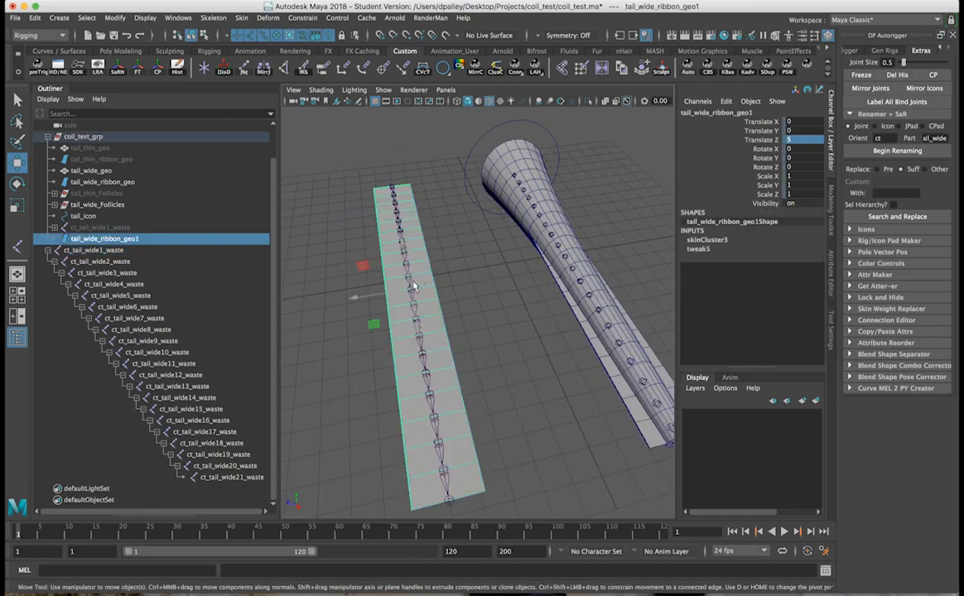
{"action": "left_click", "coordinate": [574, 311], "text": "shift"}
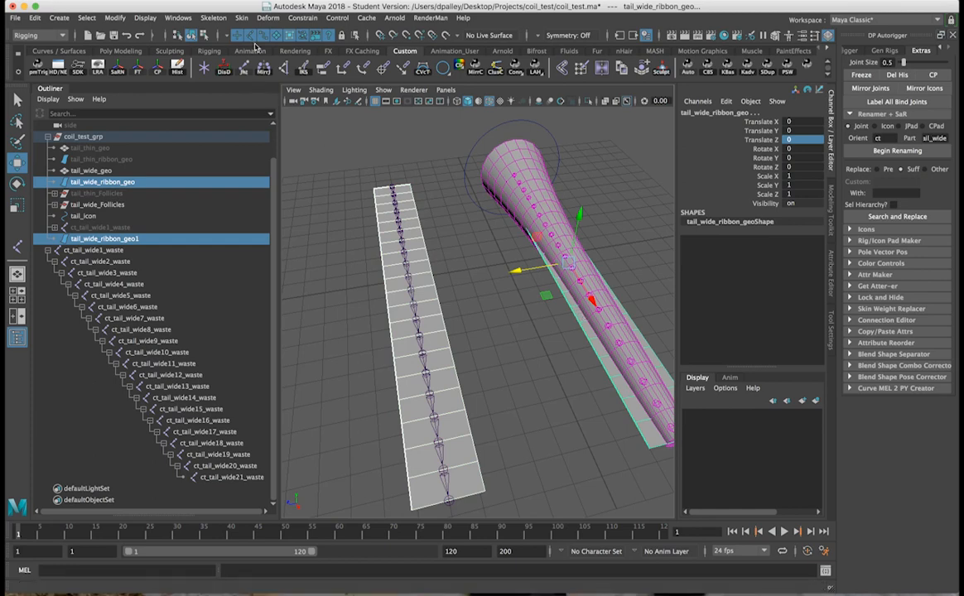
{"action": "left_click", "coordinate": [266, 17]}
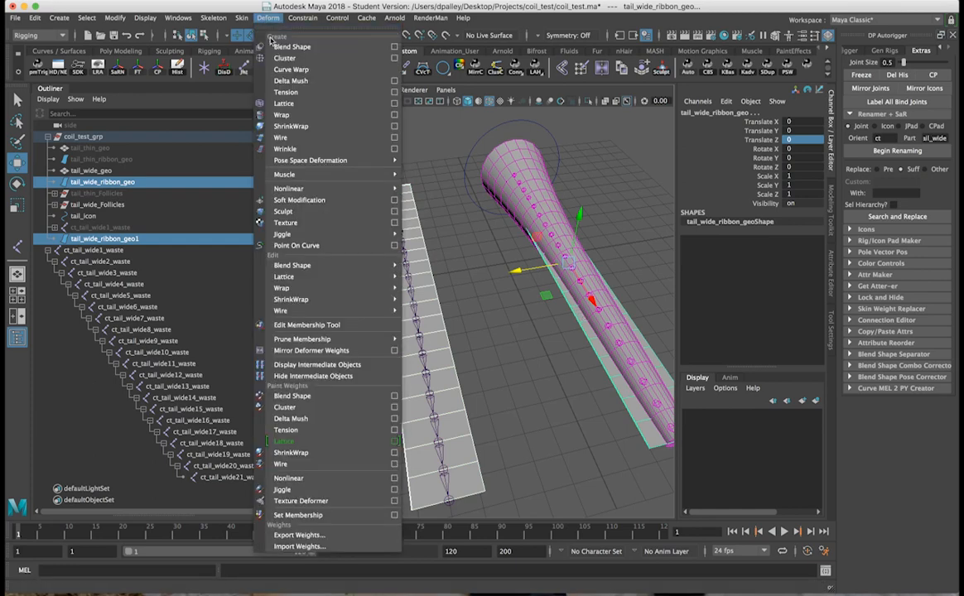
{"action": "left_click", "coordinate": [393, 48]}
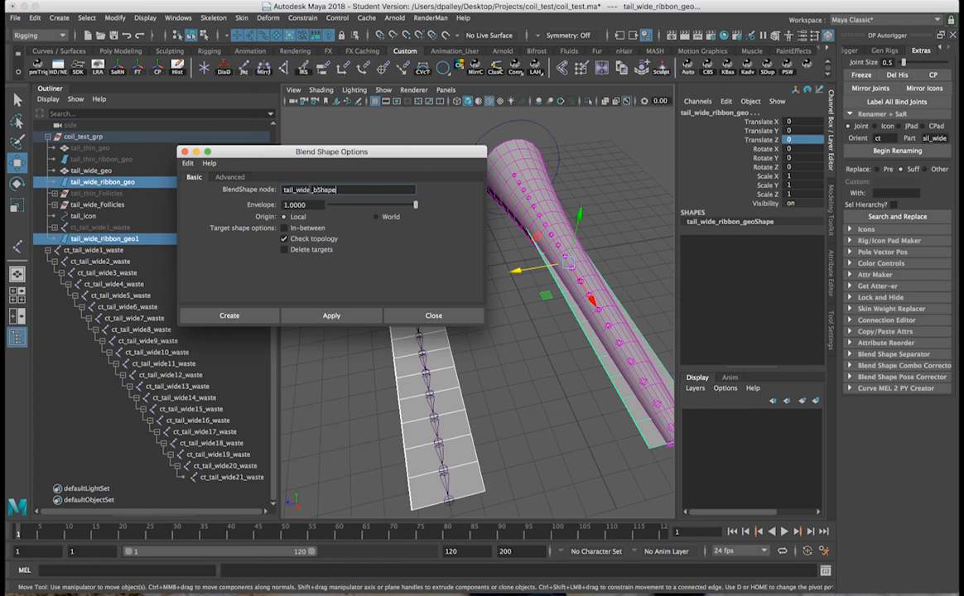
{"action": "left_click", "coordinate": [246, 316]}
{"action": "scroll", "coordinate": [401, 397], "scroll_direction": "down", "scroll_amount": 1}
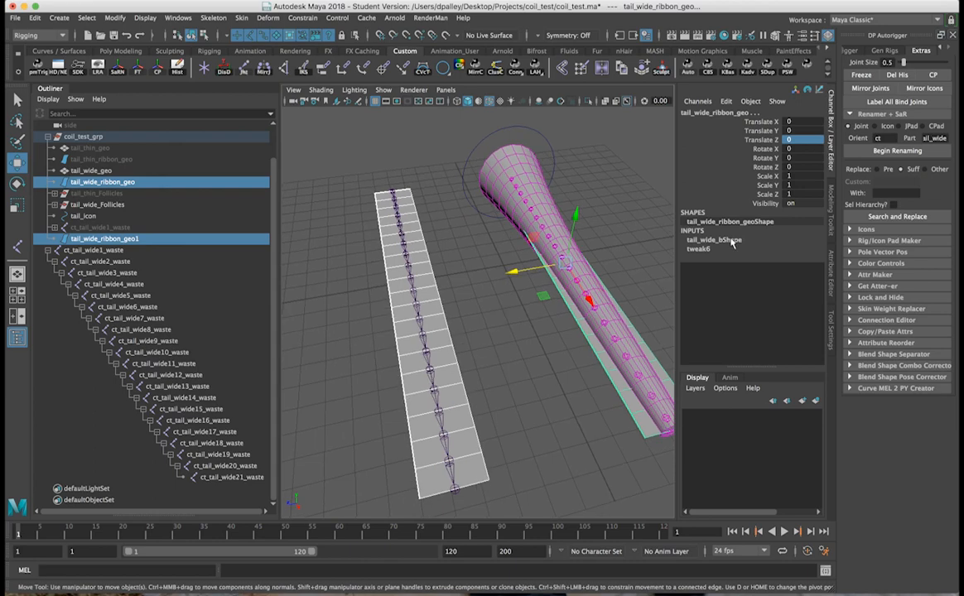
- Set the tail_wide_ribbon_geo1 weight of the tail_wide_bShape blend shape to 1
{"action": "left_click", "coordinate": [714, 239]}
{"action": "left_click", "coordinate": [734, 259]}
{"action": "middle_click_drag", "start_coordinate": [544, 258], "coordinate": [622, 262]}
- Test the coil by rotating the first 20 waste joints together about Z, undo the rotation and clear the selection
{"action": "left_click_drag", "start_coordinate": [477, 265], "coordinate": [533, 295], "text": "alt"}
{"action": "key", "text": "w"}
{"action": "left_click", "coordinate": [552, 297]}
{"action": "left_click_drag", "start_coordinate": [99, 251], "coordinate": [224, 465]}
{"action": "key", "text": "e"}
{"action": "mouse_move", "coordinate": [584, 244]}
{"action": "left_mouse_down"}
{"action": "mouse_move", "coordinate": [561, 267]}
{"action": "mouse_move", "coordinate": [640, 283]}
{"action": "mouse_move", "coordinate": [572, 265]}
{"action": "mouse_move", "coordinate": [563, 300]}
{"action": "mouse_move", "coordinate": [627, 283]}
{"action": "mouse_move", "coordinate": [572, 258]}
{"action": "left_mouse_up"}
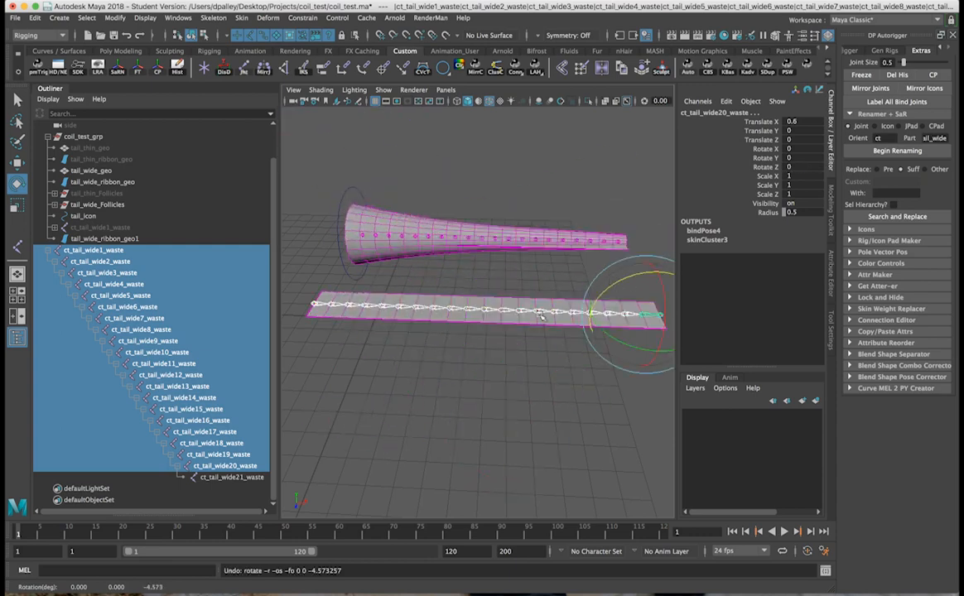
{"action": "left_click", "coordinate": [479, 338]}
- Close the autorigger panel and narrow the Outliner to give the viewport more room around the duplicate ribbon
{"action": "left_click_drag", "start_coordinate": [474, 340], "coordinate": [497, 304], "text": "alt"}
{"action": "mouse_move", "coordinate": [498, 303]}
{"action": "middle_mouse_down", "text": "alt"}
{"action": "mouse_move", "coordinate": [468, 295]}
{"action": "mouse_move", "coordinate": [493, 296]}
{"action": "middle_mouse_up", "text": "alt"}
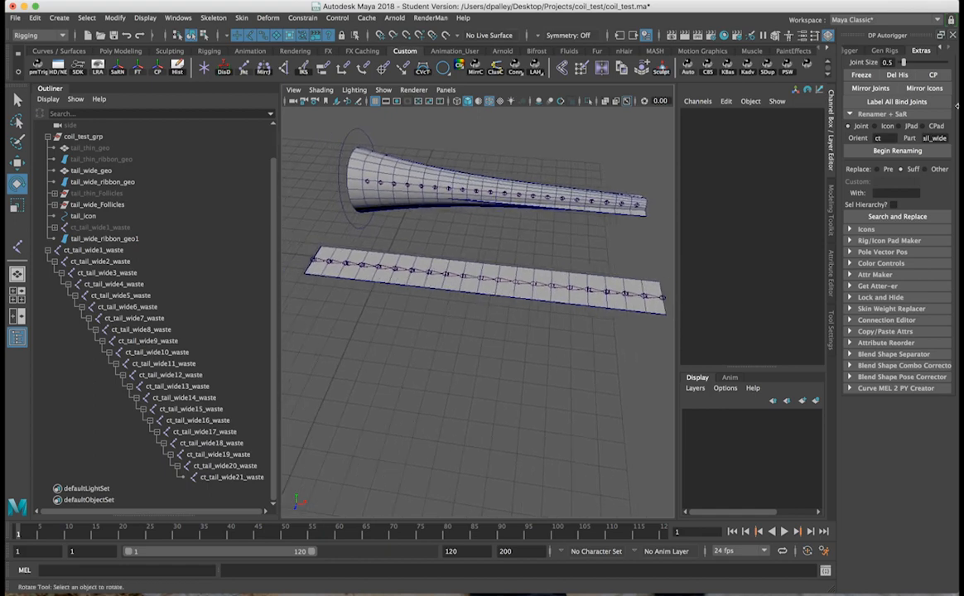
{"action": "left_click", "coordinate": [952, 35]}
{"action": "left_click_drag", "start_coordinate": [280, 201], "coordinate": [178, 200]}
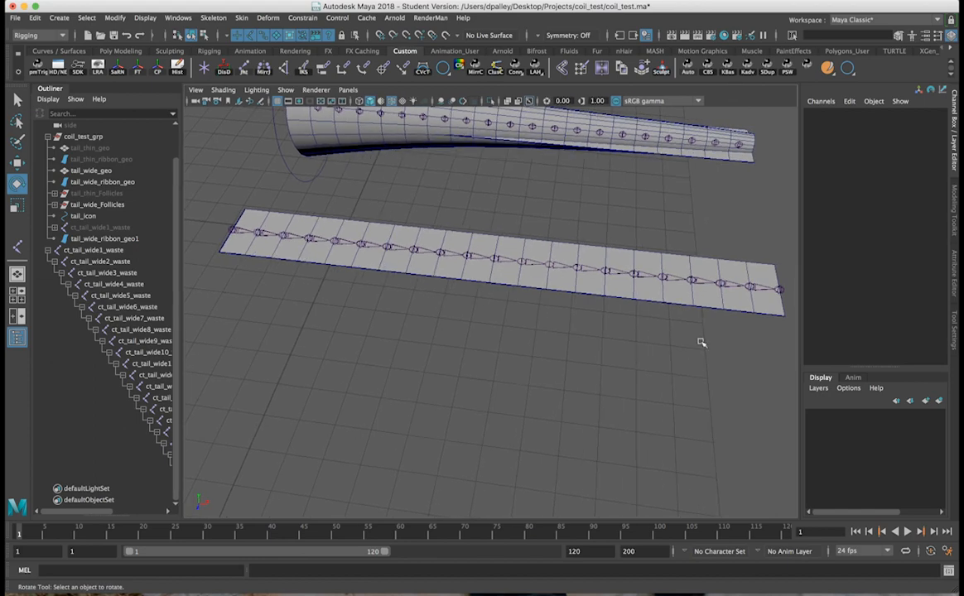
- Open the Script Editor on the Tail_Wide_Coil Python script, clear its history and enlarge the code area
{"action": "left_click", "coordinate": [950, 571]}
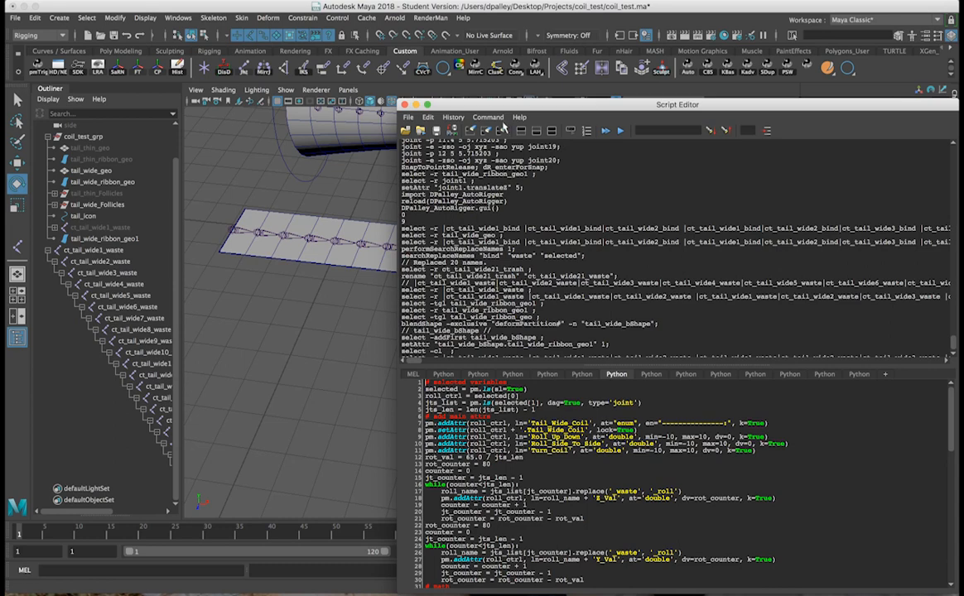
{"action": "left_click", "coordinate": [470, 130]}
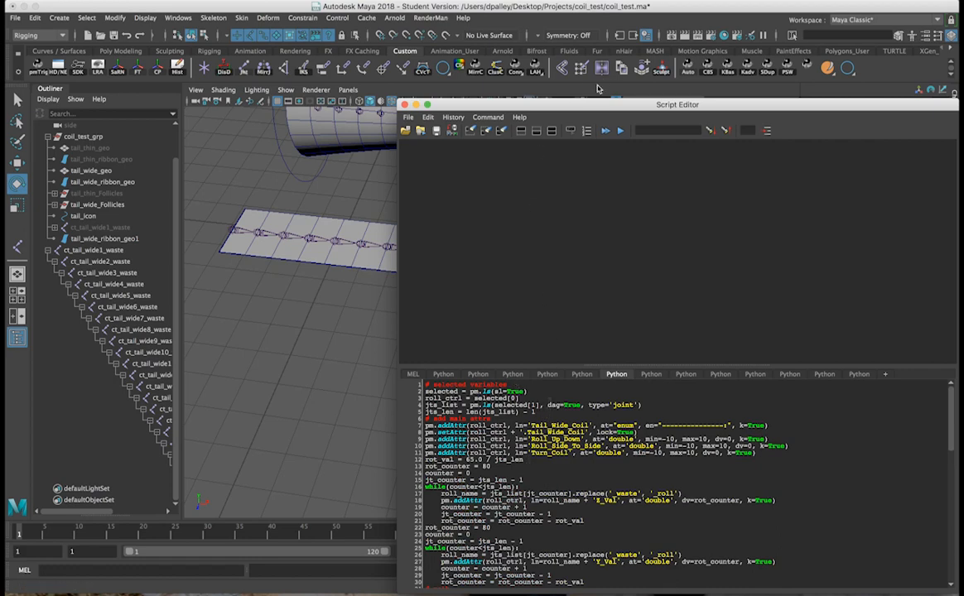
{"action": "left_click_drag", "start_coordinate": [574, 110], "coordinate": [510, 24]}
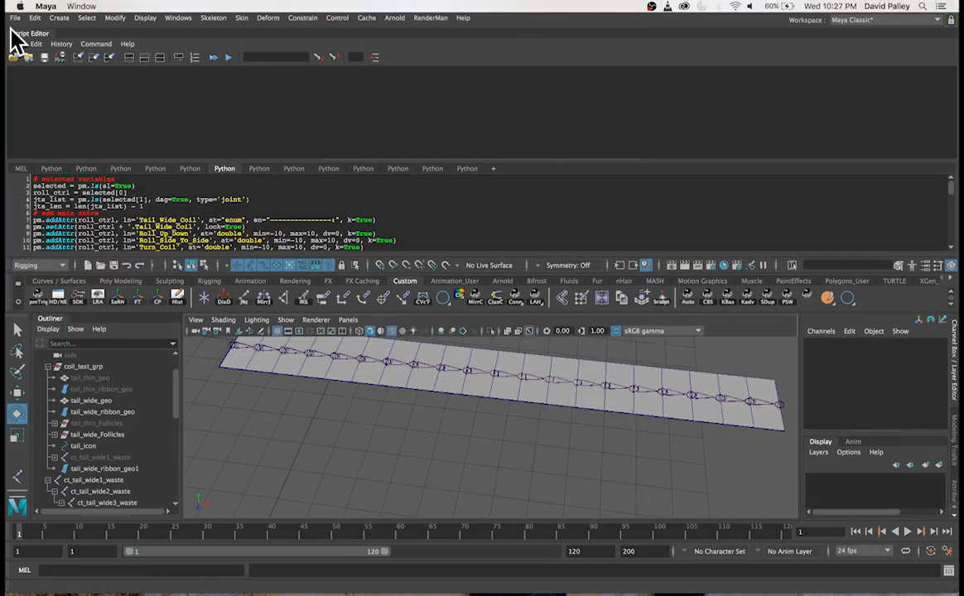
{"action": "left_click_drag", "start_coordinate": [29, 33], "coordinate": [350, 90]}
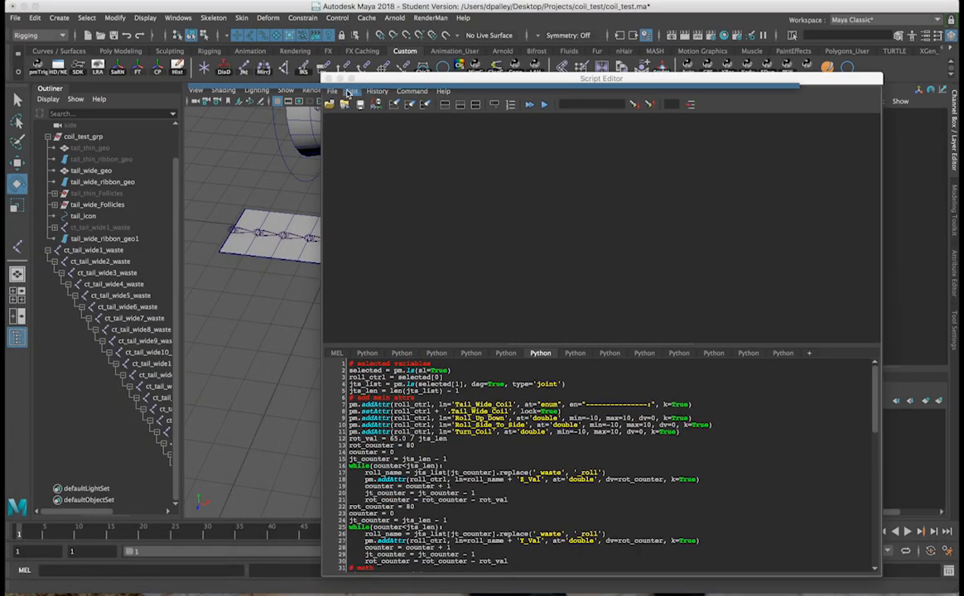
{"action": "left_click_drag", "start_coordinate": [520, 78], "coordinate": [514, 159]}
{"action": "left_click_drag", "start_coordinate": [510, 425], "coordinate": [515, 206]}
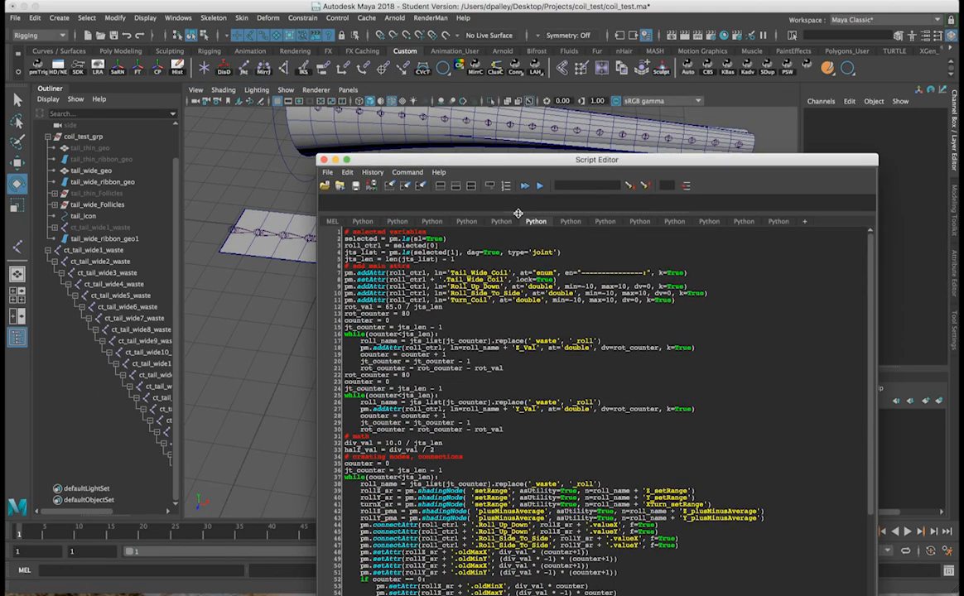
- Examine the Tail_Wide_Coil script's attribute, math and node-connection sections, comparing them with the joint chain in the viewport
{"action": "left_click_drag", "start_coordinate": [497, 159], "coordinate": [521, 100]}
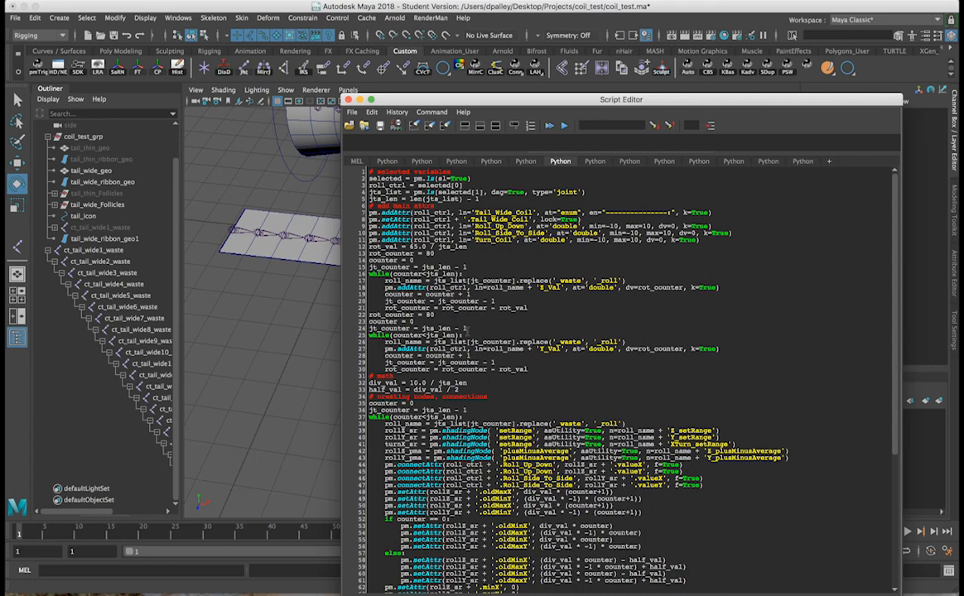
{"action": "left_click_drag", "start_coordinate": [358, 94], "coordinate": [414, 325]}
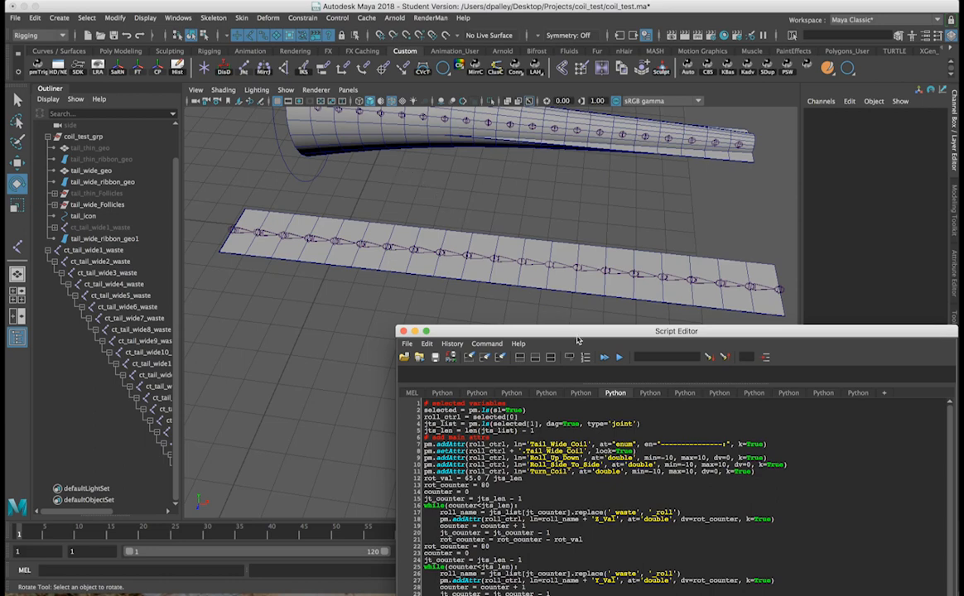
{"action": "left_click_drag", "start_coordinate": [576, 336], "coordinate": [603, 193]}
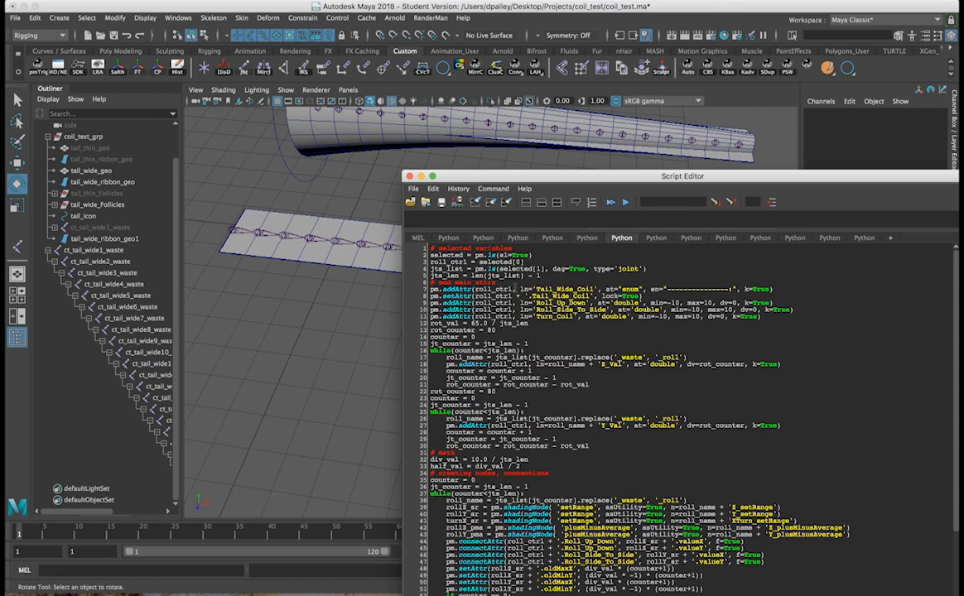
{"action": "left_click_drag", "start_coordinate": [426, 175], "coordinate": [429, 327]}
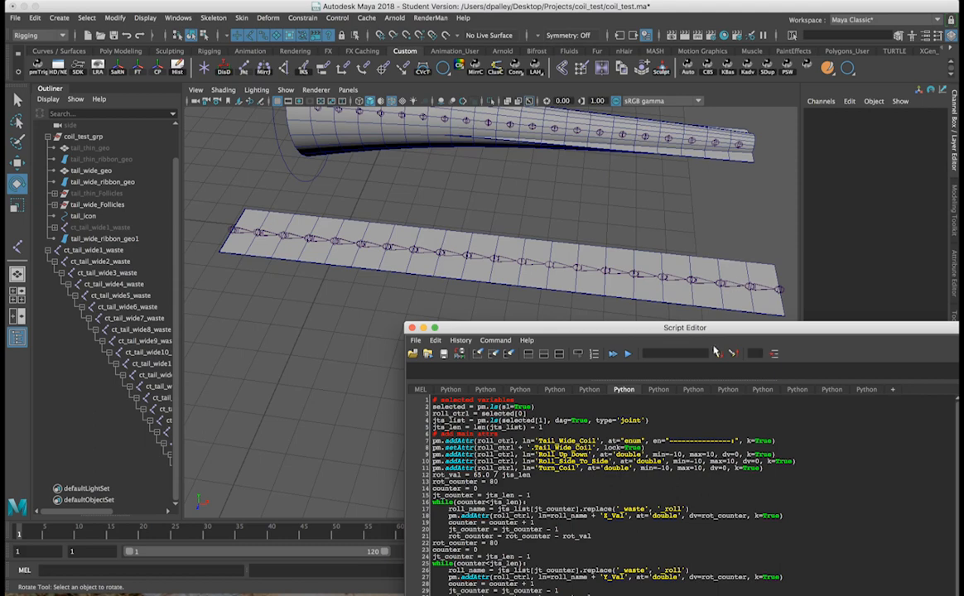
{"action": "left_click_drag", "start_coordinate": [717, 326], "coordinate": [719, 167]}
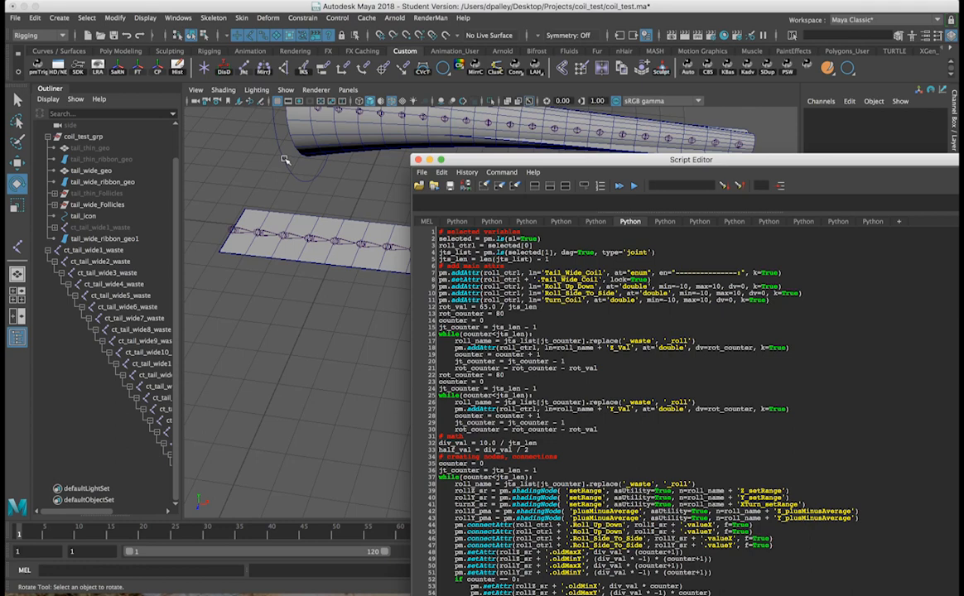
{"action": "left_click_drag", "start_coordinate": [505, 159], "coordinate": [520, 410]}
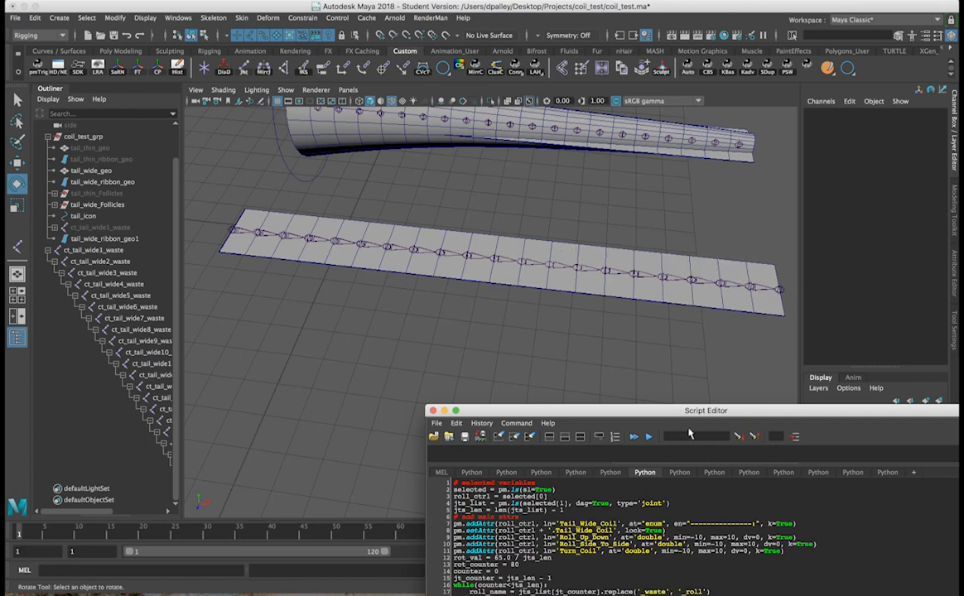
{"action": "left_click_drag", "start_coordinate": [651, 411], "coordinate": [616, 178]}
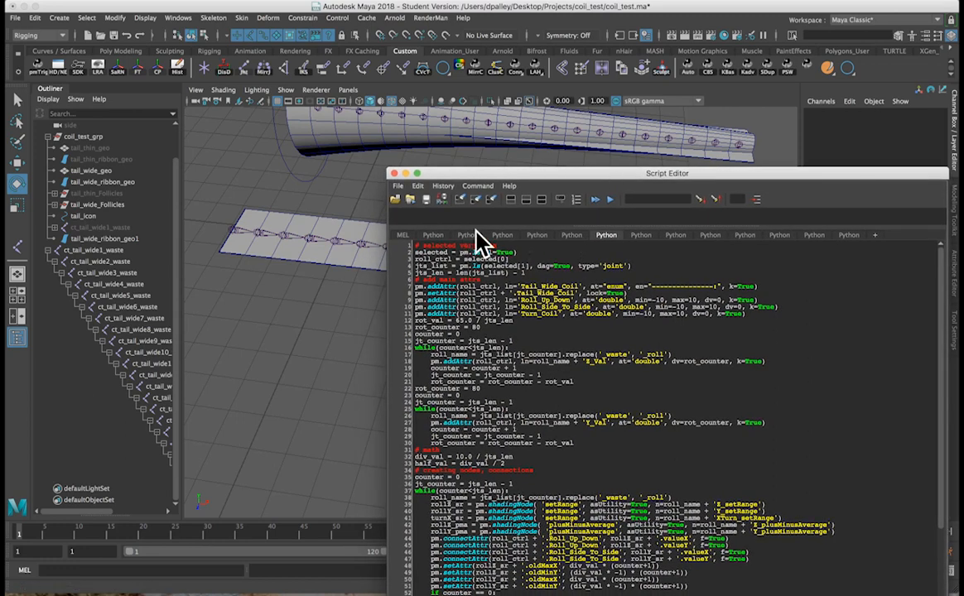
- Review the script's selected-variables section (roll_ctrl, jts_list, jts_len), comparing the joint count with the waste joint chain on the duplicate ribbon
{"action": "left_click_drag", "start_coordinate": [415, 245], "coordinate": [527, 273]}
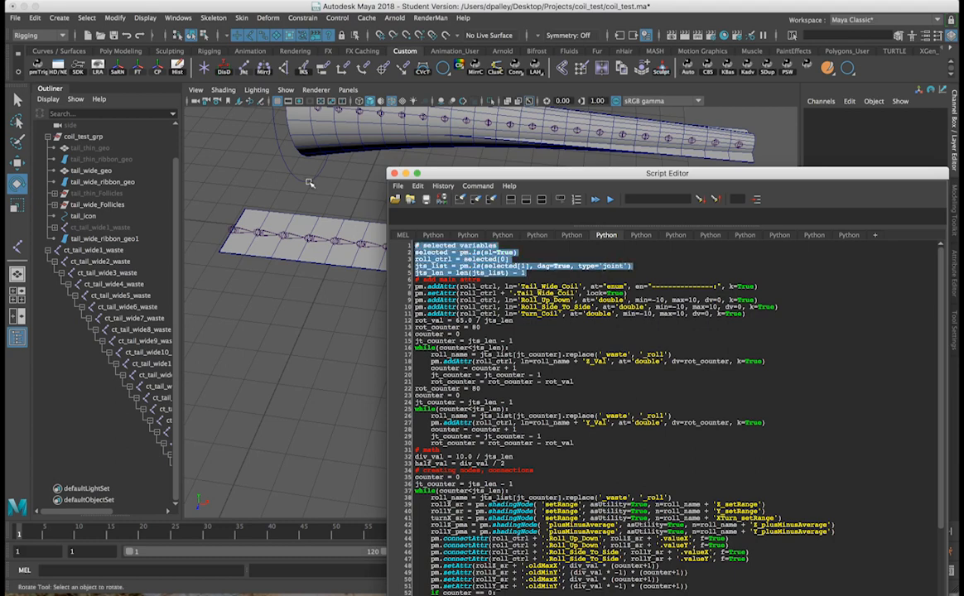
{"action": "double_click", "coordinate": [437, 259]}
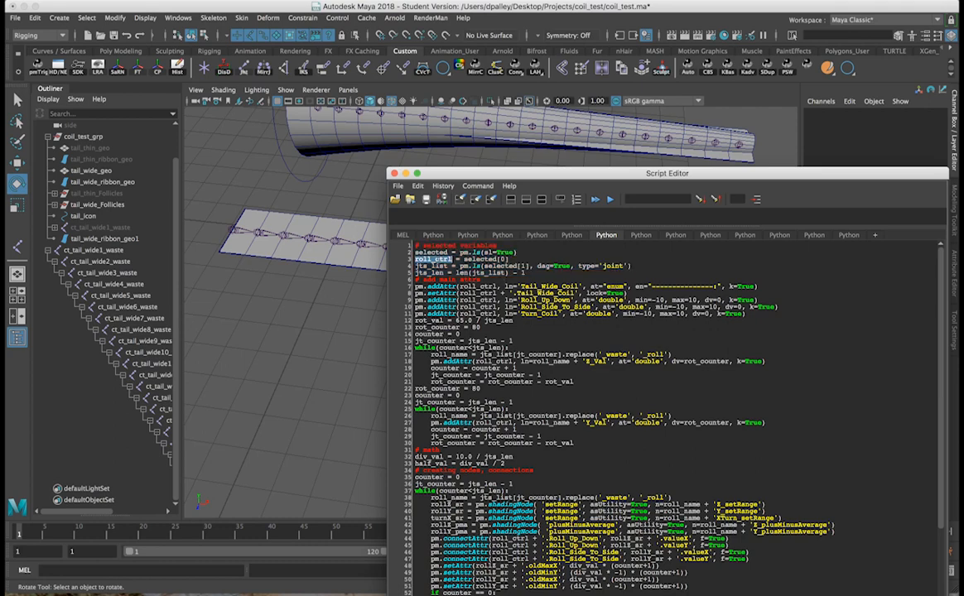
{"action": "left_click", "coordinate": [434, 259]}
{"action": "triple_click", "coordinate": [434, 259]}
{"action": "left_click_drag", "start_coordinate": [412, 266], "coordinate": [640, 264]}
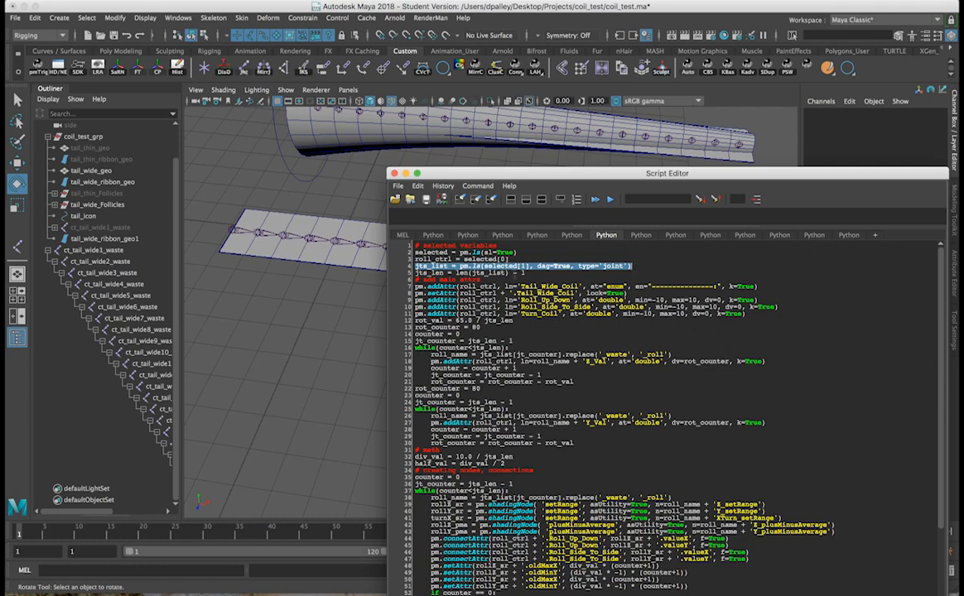
{"action": "mouse_move", "coordinate": [530, 273]}
{"action": "left_mouse_down"}
{"action": "mouse_move", "coordinate": [419, 273]}
{"action": "mouse_move", "coordinate": [528, 274]}
{"action": "left_mouse_up"}
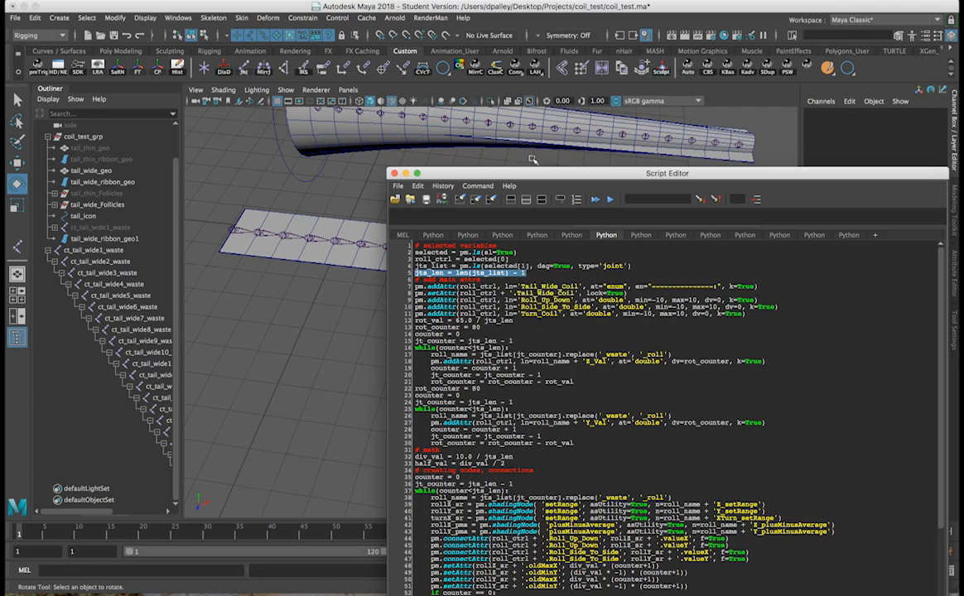
{"action": "left_click_drag", "start_coordinate": [530, 173], "coordinate": [670, 367]}
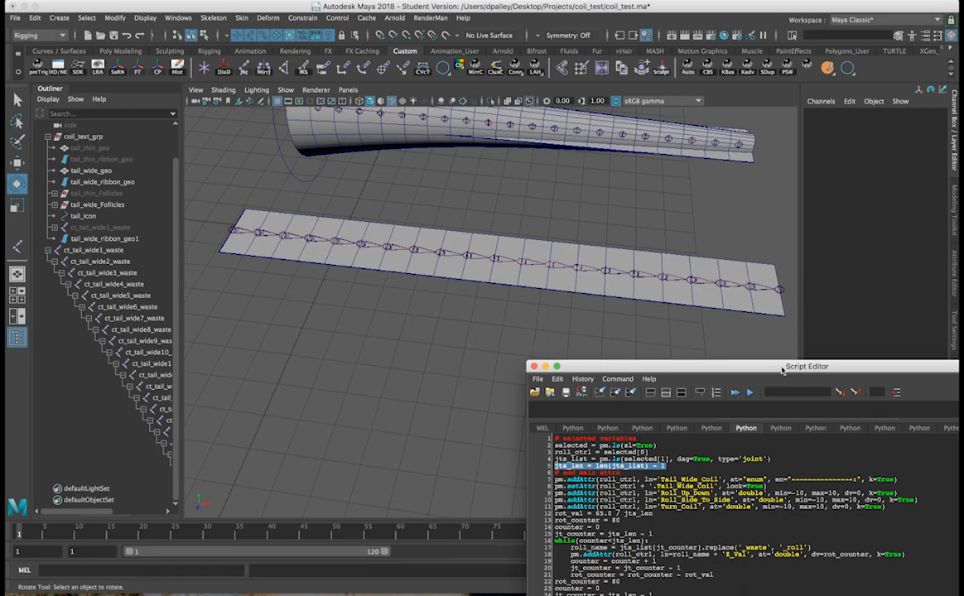
{"action": "left_click_drag", "start_coordinate": [776, 366], "coordinate": [637, 98]}
- Examine the main attribute lines for Tail_Wide_Coil, Roll_Up_Down, Roll_Side_To_Side and Turn_Coil, and the loops adding per-joint Z_Val and Y_Val attributes
{"action": "left_click_drag", "start_coordinate": [747, 234], "coordinate": [359, 208]}
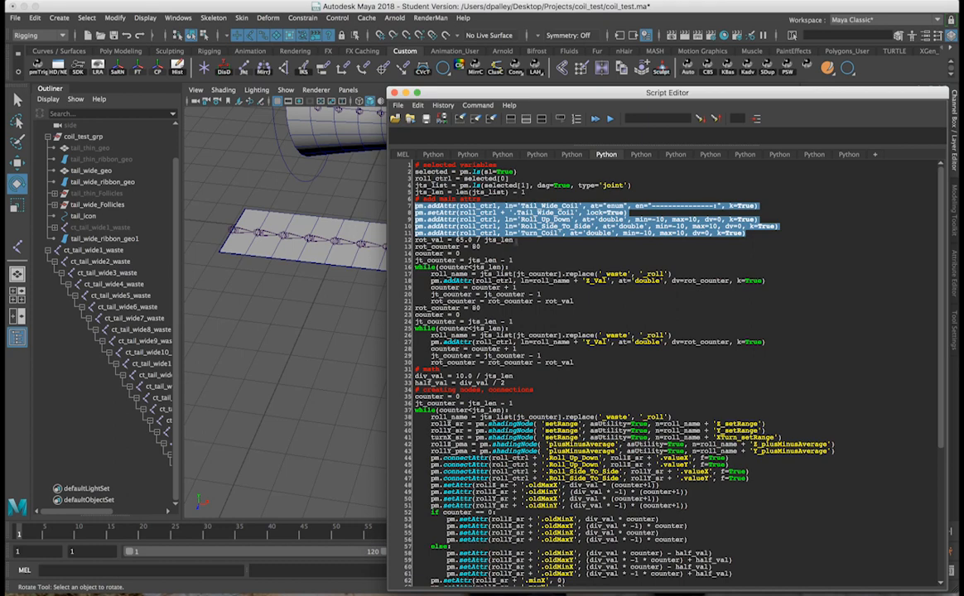
{"action": "left_click_drag", "start_coordinate": [520, 219], "coordinate": [592, 226]}
{"action": "left_click_drag", "start_coordinate": [520, 233], "coordinate": [559, 233]}
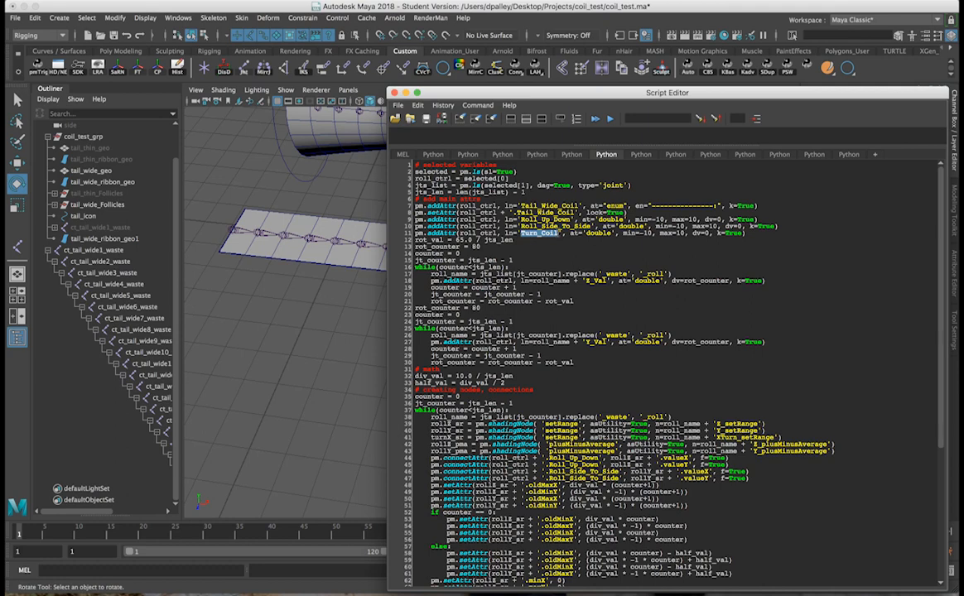
{"action": "key", "text": "ctrl+Return"}
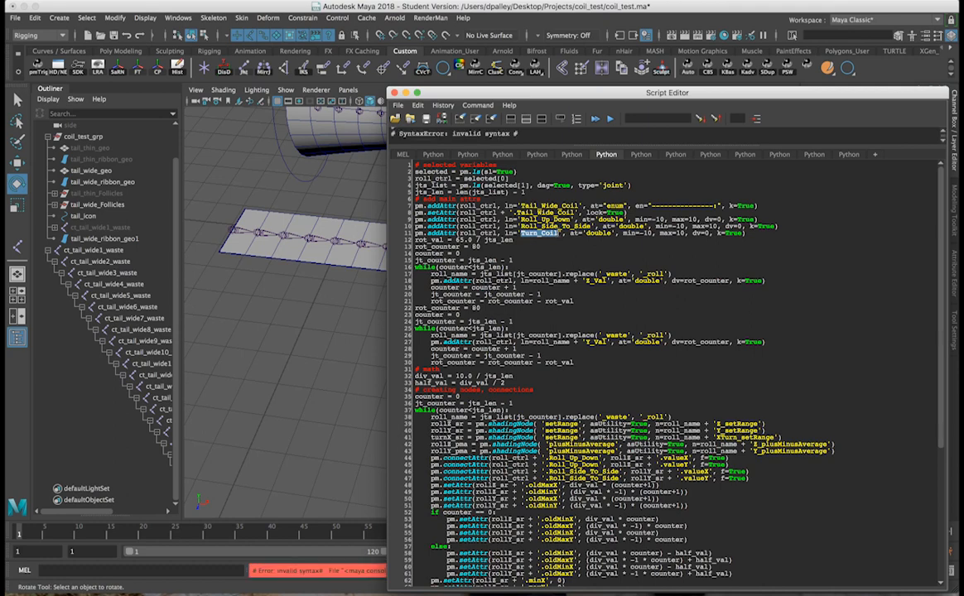
{"action": "left_click", "coordinate": [271, 251]}
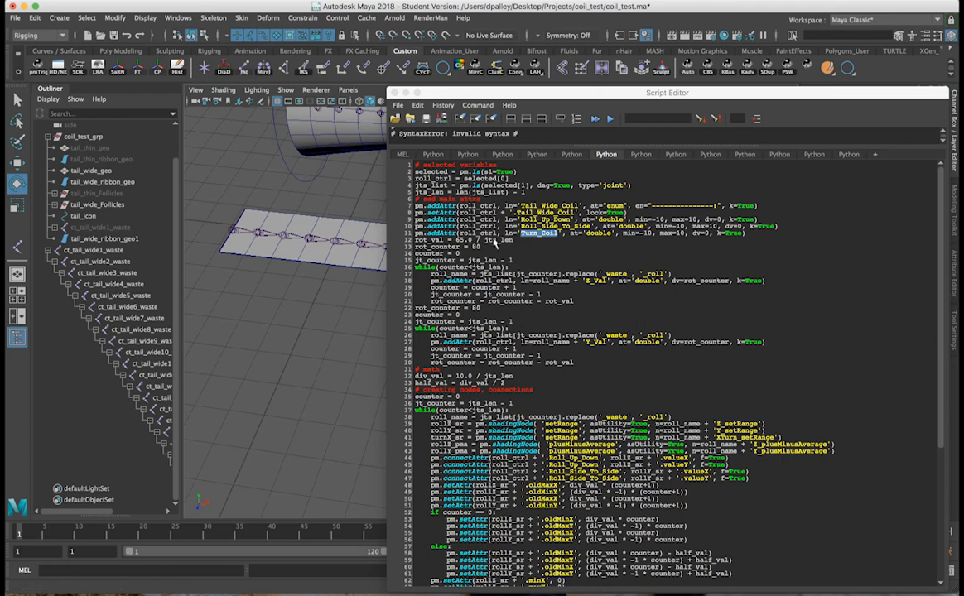
{"action": "left_click", "coordinate": [407, 222]}
{"action": "left_click_drag", "start_coordinate": [411, 240], "coordinate": [617, 362]}
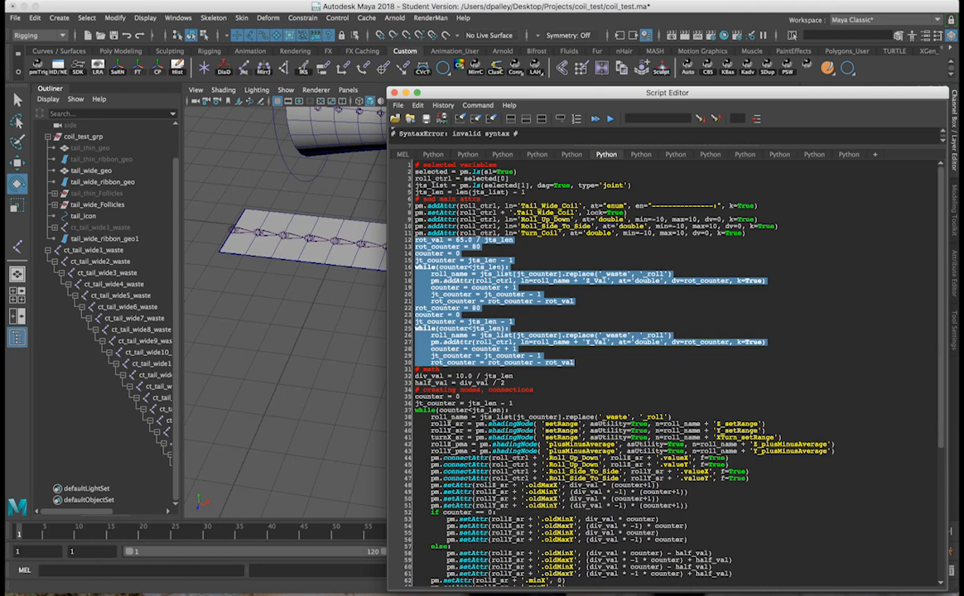
{"action": "left_click", "coordinate": [484, 281]}
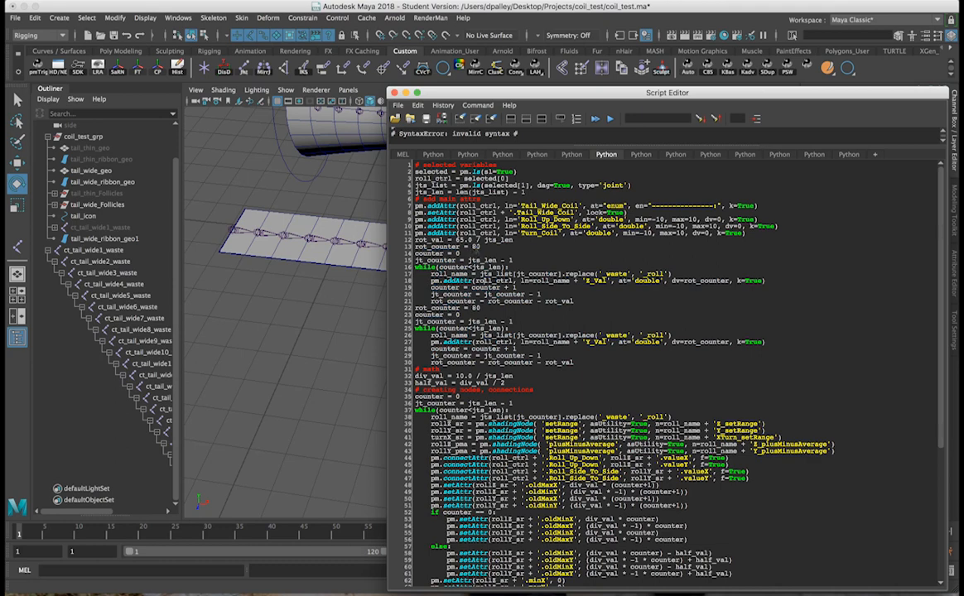
{"action": "double_click", "coordinate": [476, 246]}
{"action": "left_click", "coordinate": [493, 256]}
{"action": "left_click_drag", "start_coordinate": [575, 364], "coordinate": [414, 246]}
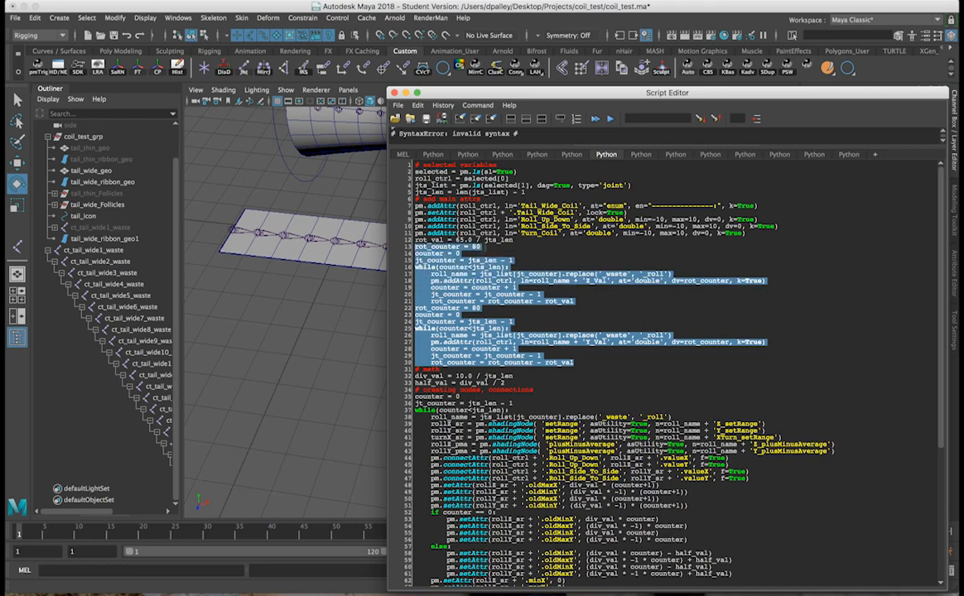
{"action": "left_click", "coordinate": [513, 282]}
- Examine the script's math section, reading how div_val divides 10.0 by jts_len and half_val halves it
{"action": "scroll", "coordinate": [514, 280], "scroll_direction": "down", "scroll_amount": 5}
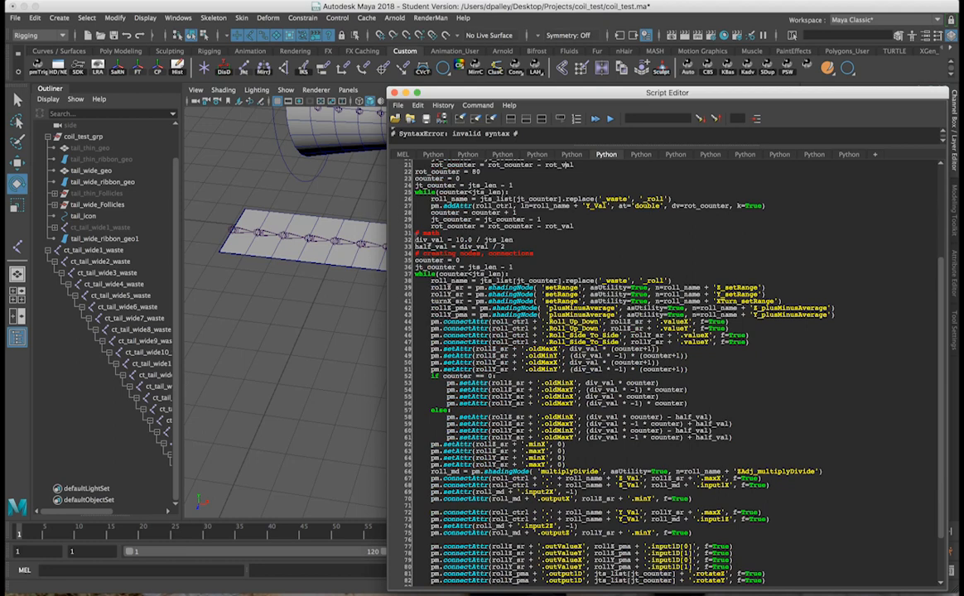
{"action": "left_click_drag", "start_coordinate": [415, 239], "coordinate": [515, 239]}
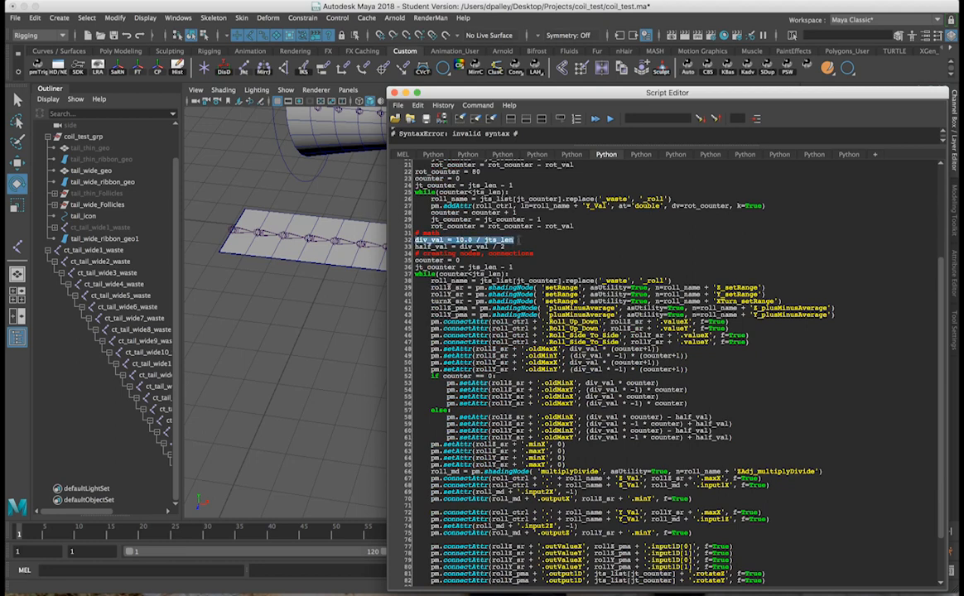
{"action": "double_click", "coordinate": [429, 240]}
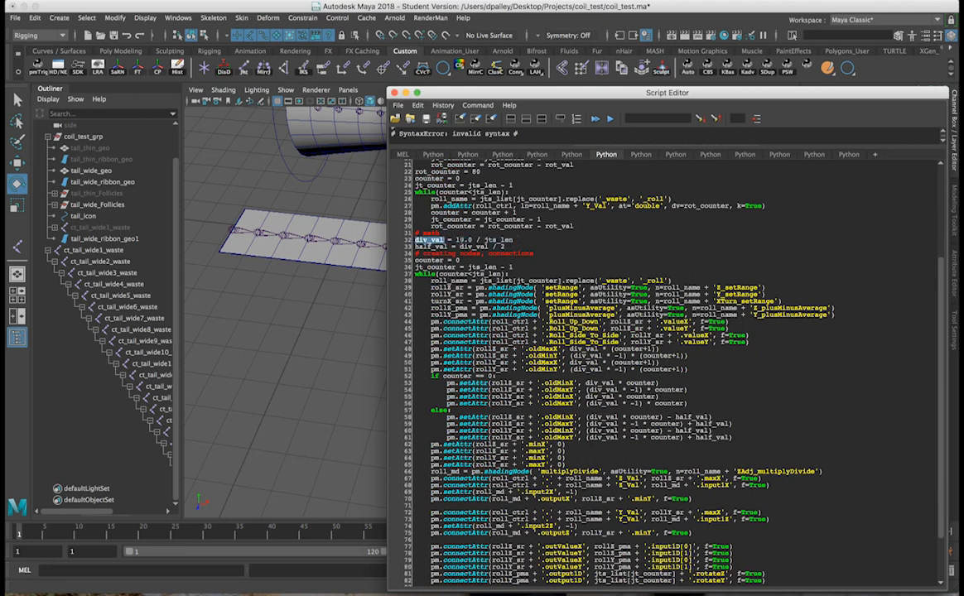
{"action": "left_click_drag", "start_coordinate": [455, 239], "coordinate": [514, 239]}
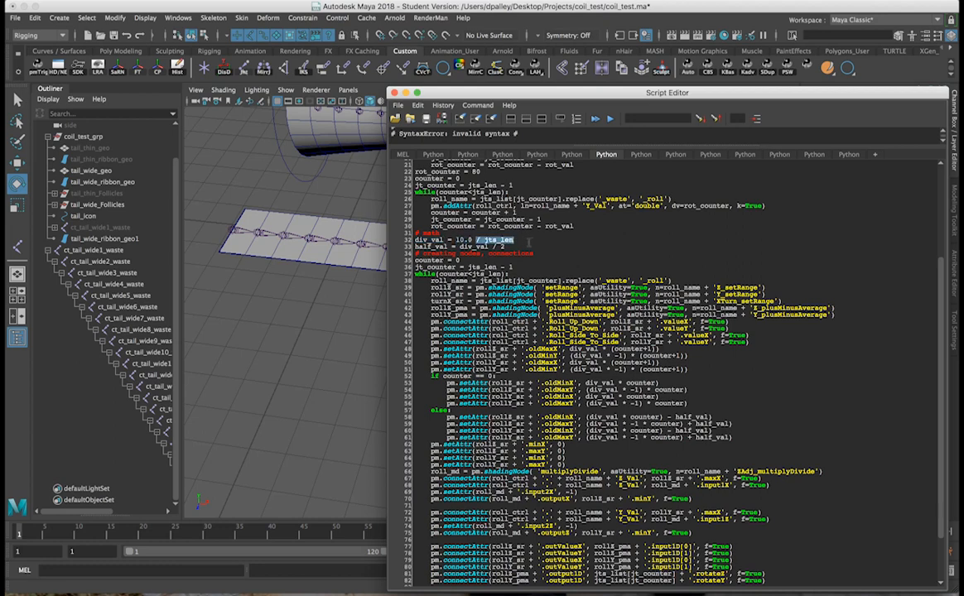
{"action": "mouse_move", "coordinate": [526, 240]}
{"action": "left_click", "coordinate": [526, 239]}
{"action": "left_click_drag", "start_coordinate": [414, 246], "coordinate": [503, 246]}
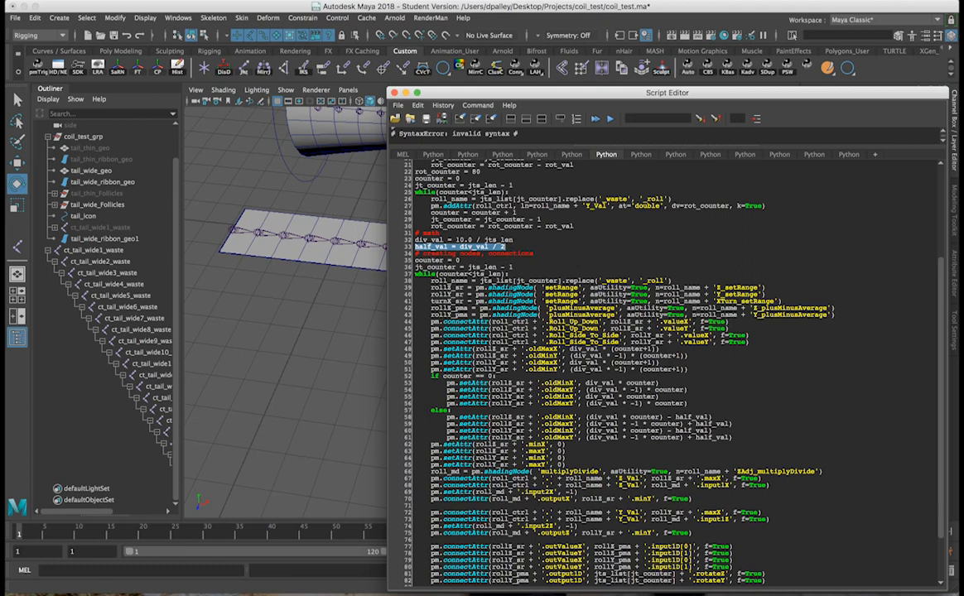
- Examine the node-creation loop's setRange and plusMinusAverage nodes, roll attribute connections, and oldMax and oldMin settings based on div_val and counter
{"action": "left_click", "coordinate": [509, 300]}
{"action": "scroll", "coordinate": [622, 348], "scroll_direction": "down", "scroll_amount": 3}
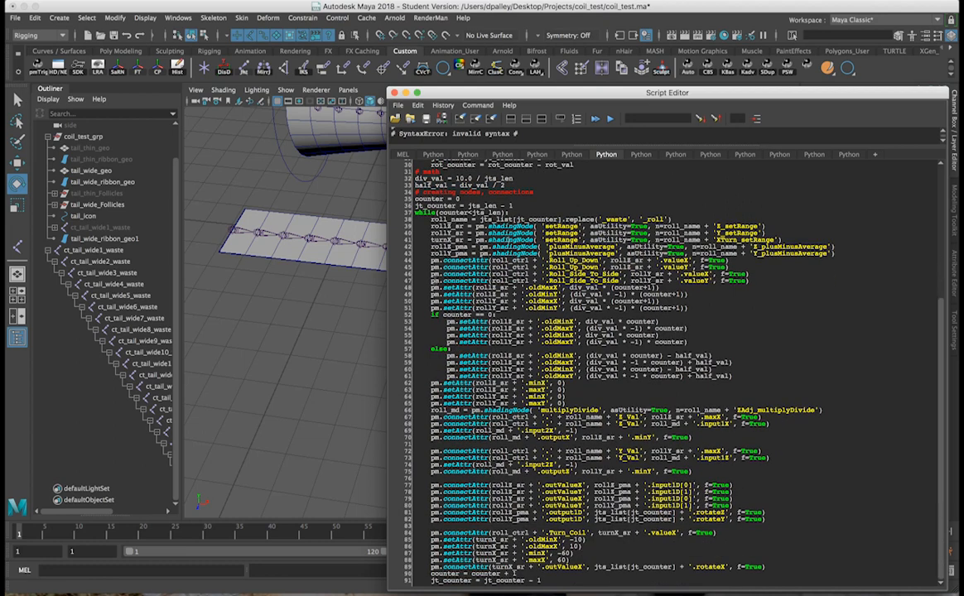
{"action": "left_click_drag", "start_coordinate": [428, 217], "coordinate": [840, 255]}
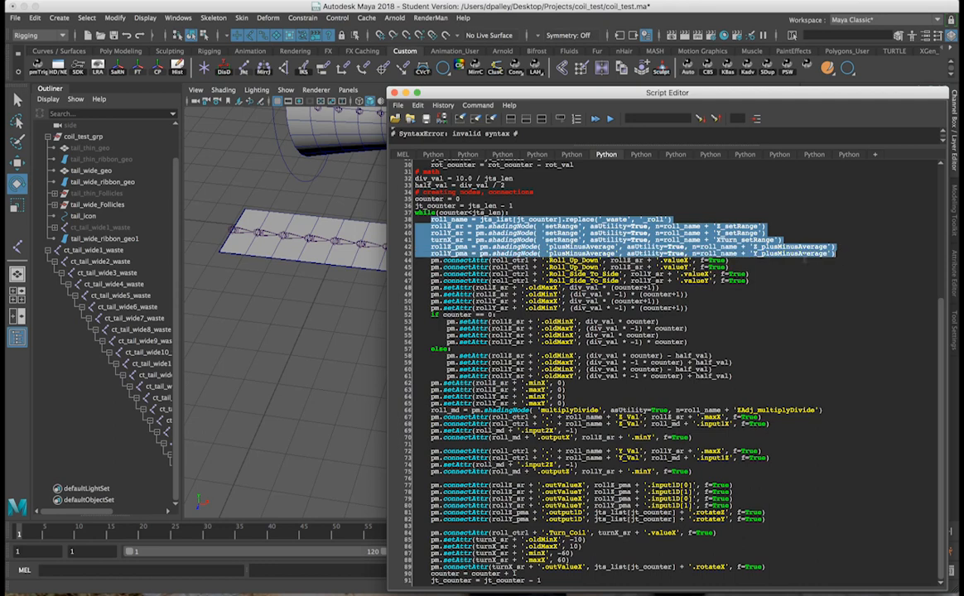
{"action": "left_click_drag", "start_coordinate": [489, 260], "coordinate": [730, 267]}
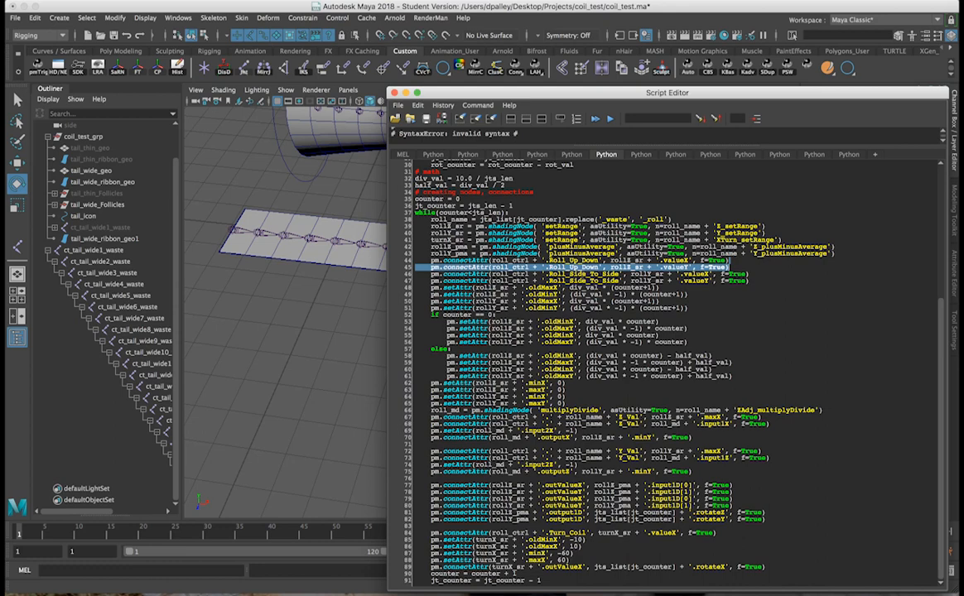
{"action": "key", "text": "ctrl+Return"}
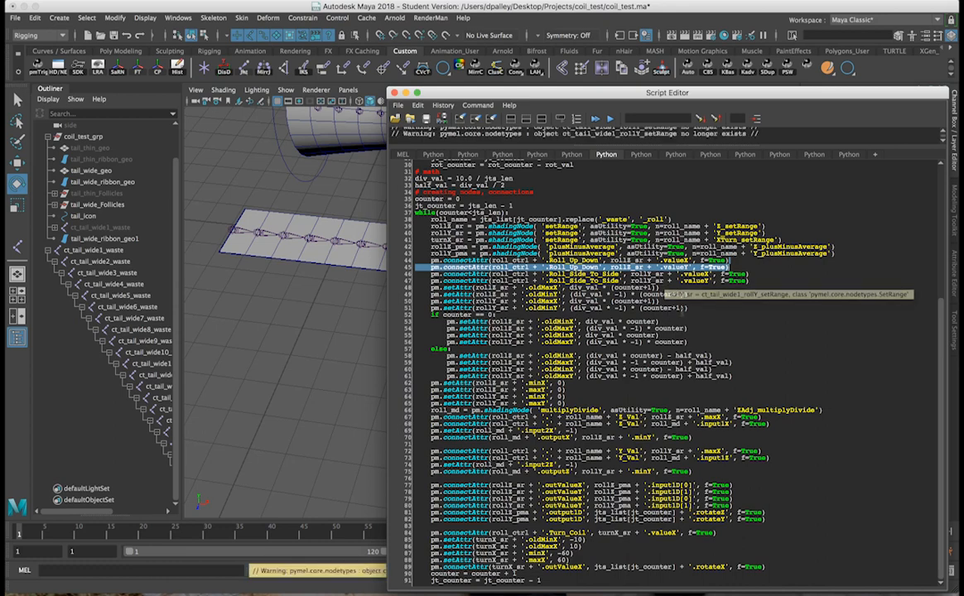
{"action": "left_click", "coordinate": [690, 309]}
{"action": "left_click", "coordinate": [327, 327]}
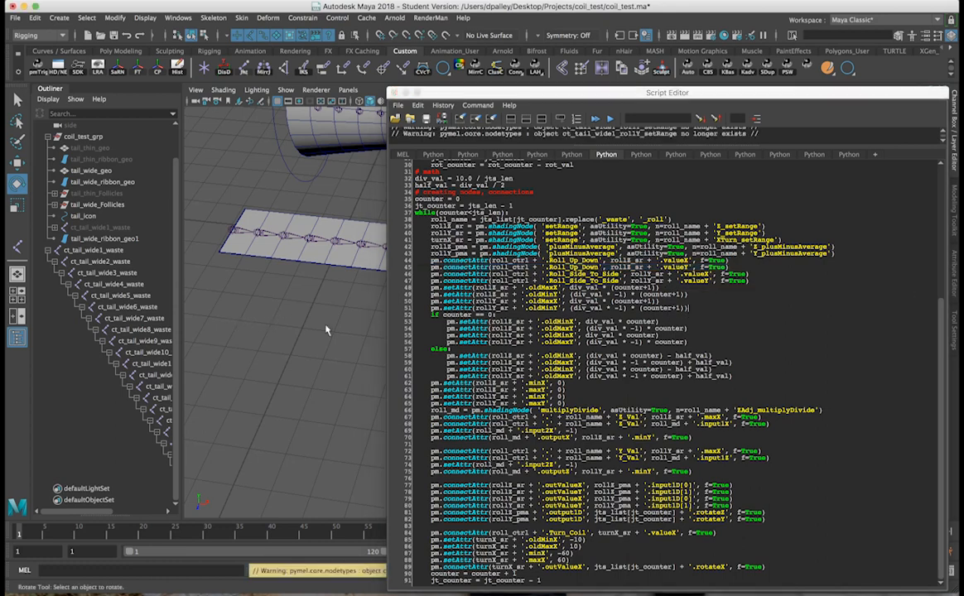
{"action": "left_click_drag", "start_coordinate": [717, 310], "coordinate": [428, 287]}
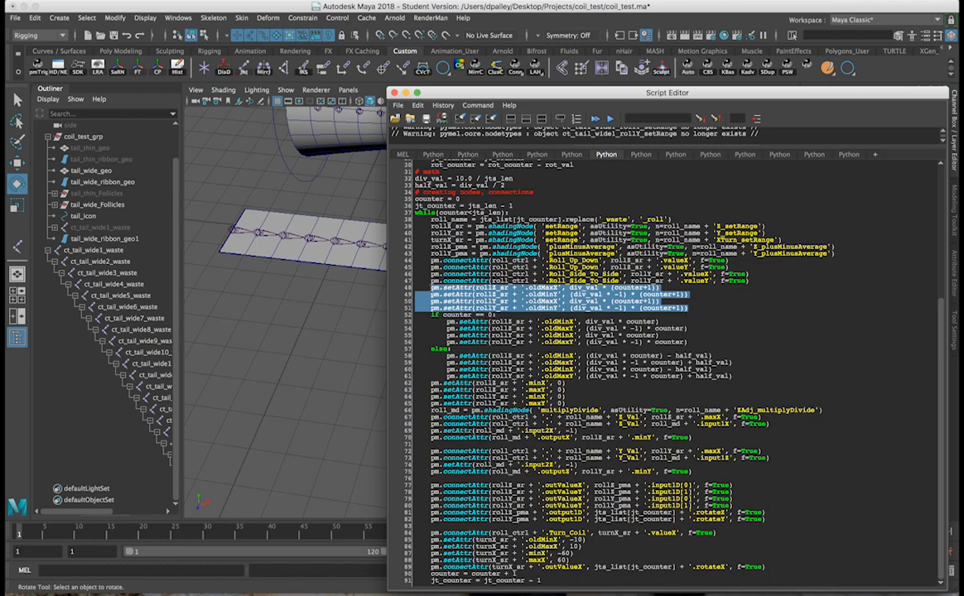
{"action": "left_click", "coordinate": [509, 292]}
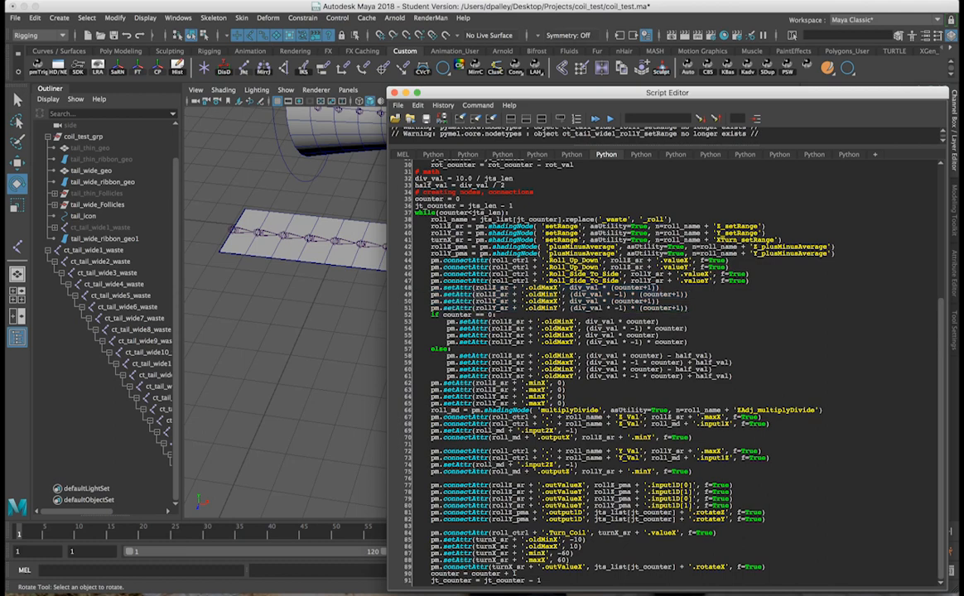
{"action": "left_click_drag", "start_coordinate": [476, 294], "coordinate": [688, 295]}
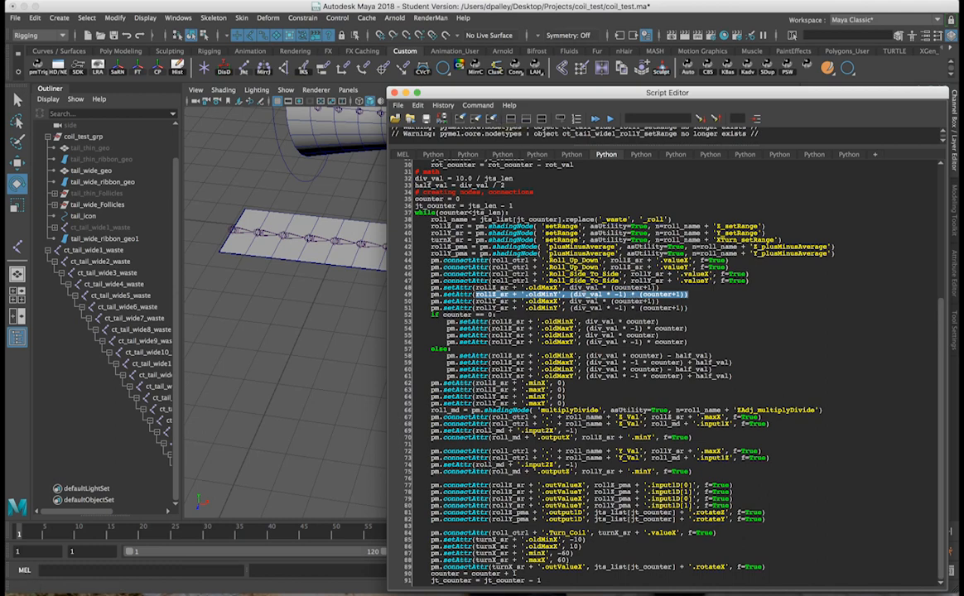
{"action": "left_click", "coordinate": [530, 321]}
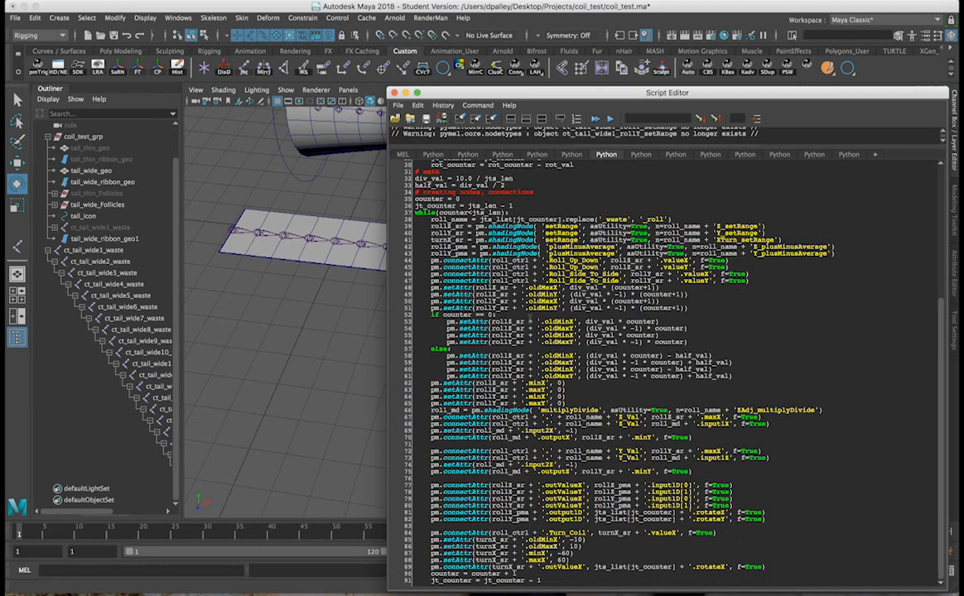
- Examine the if/else block setting oldMinX and oldMaxY, checking the half_val offset against the joint chain on the duplicate ribbon
{"action": "left_click_drag", "start_coordinate": [415, 315], "coordinate": [754, 373]}
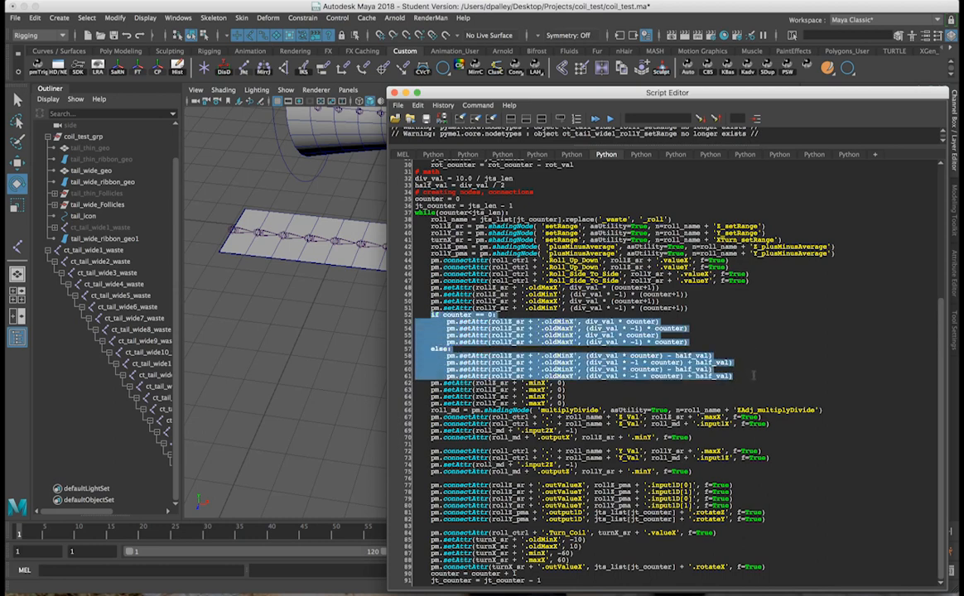
{"action": "left_click", "coordinate": [676, 339]}
{"action": "double_click", "coordinate": [712, 362]}
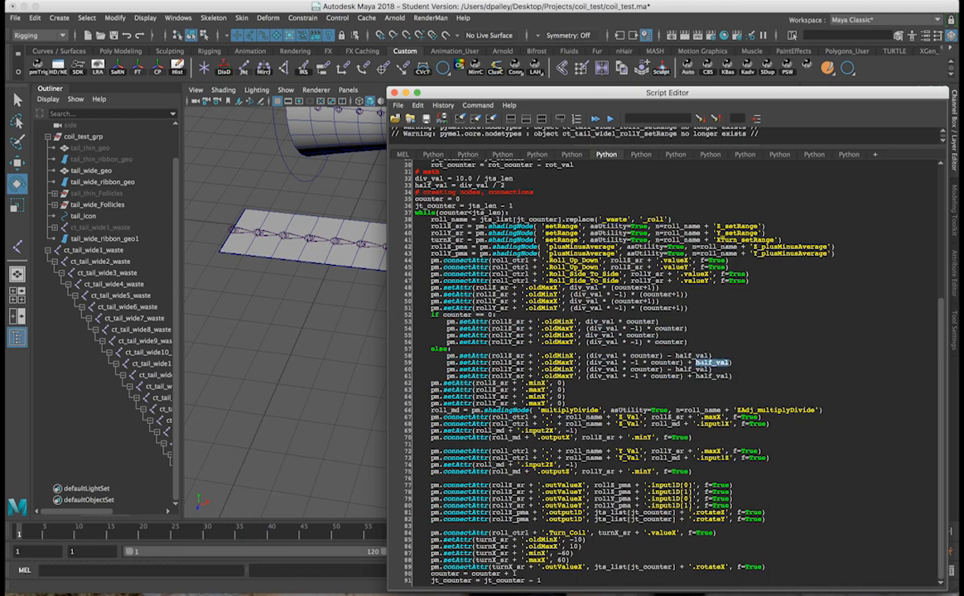
{"action": "left_click_drag", "start_coordinate": [497, 92], "coordinate": [555, 365]}
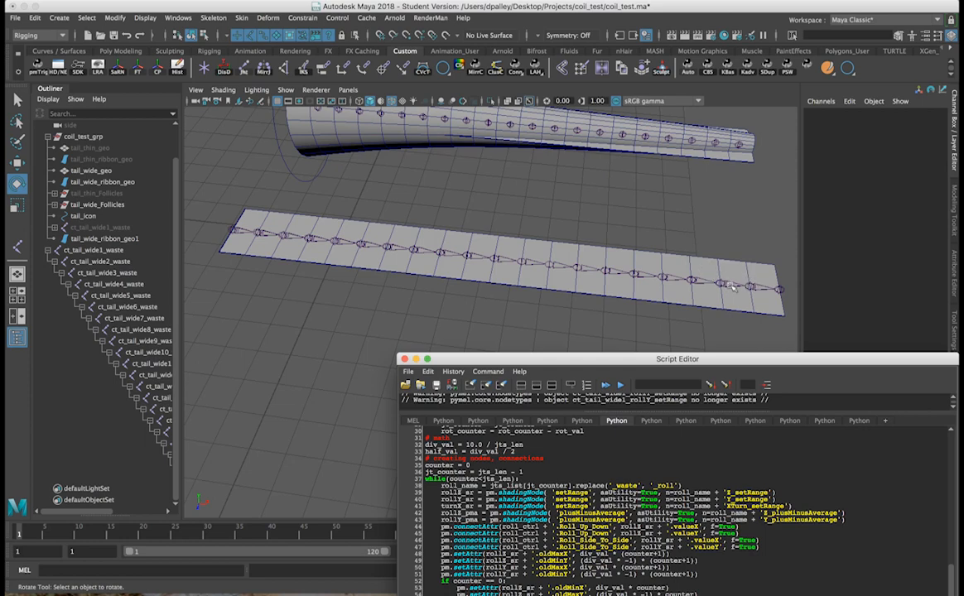
{"action": "left_click_drag", "start_coordinate": [599, 365], "coordinate": [599, 113]}
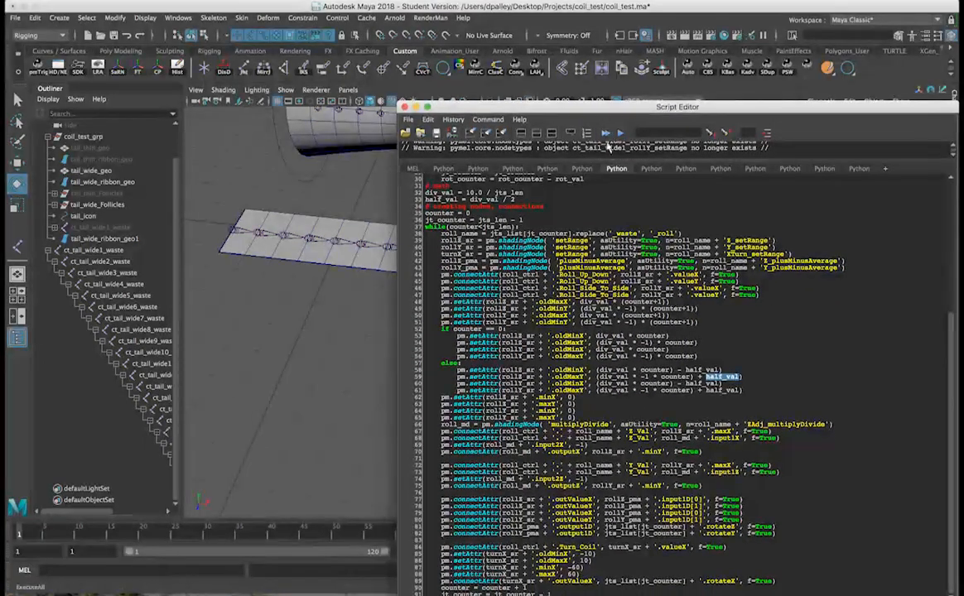
- Compare the counter == 0 branch's div_val multiples with the else branch's half_val overlap, relating both to the ribbon's tip joints
{"action": "left_click", "coordinate": [542, 362]}
{"action": "left_click_drag", "start_coordinate": [441, 329], "coordinate": [707, 351]}
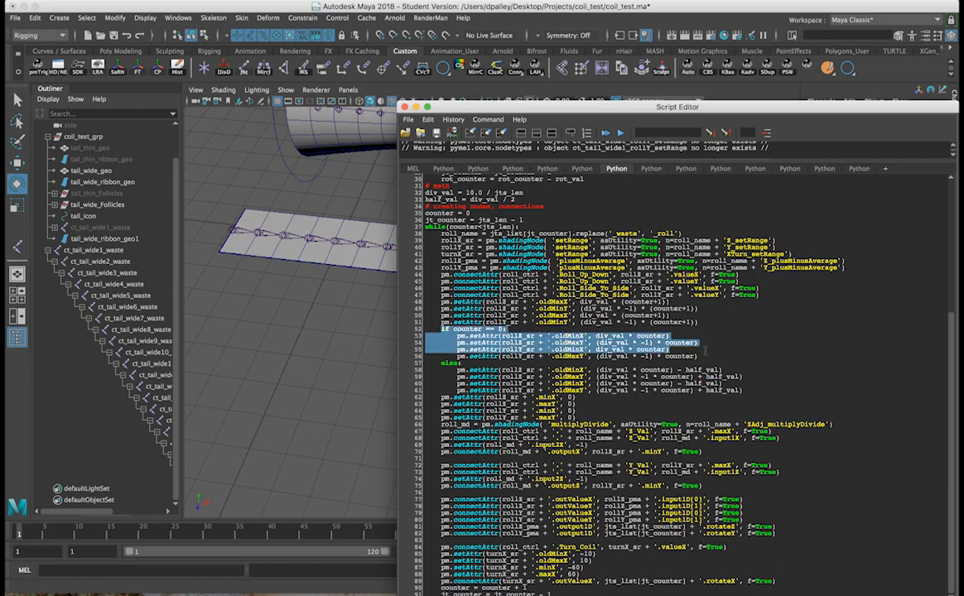
{"action": "left_click", "coordinate": [705, 353]}
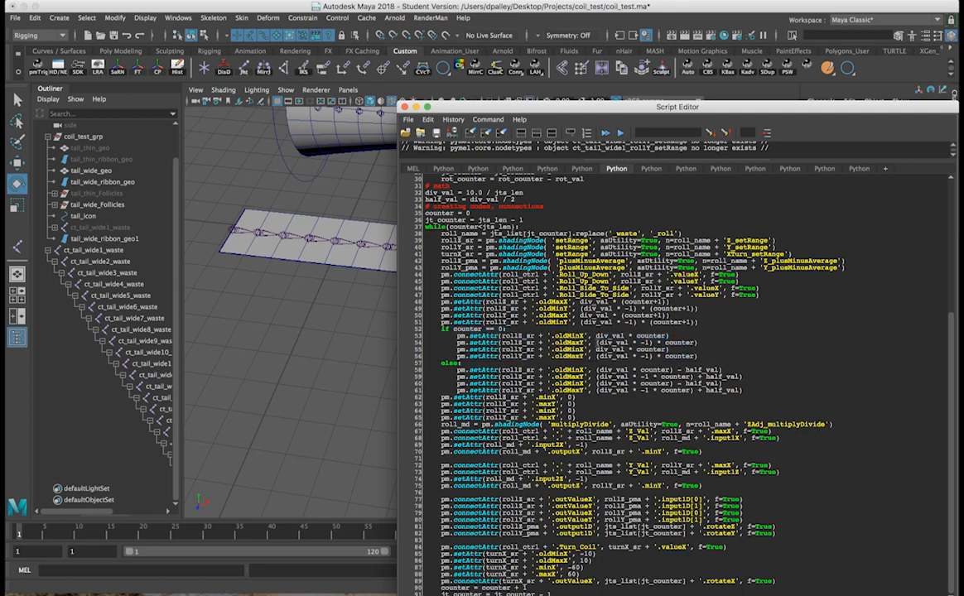
{"action": "left_click_drag", "start_coordinate": [596, 342], "coordinate": [700, 342]}
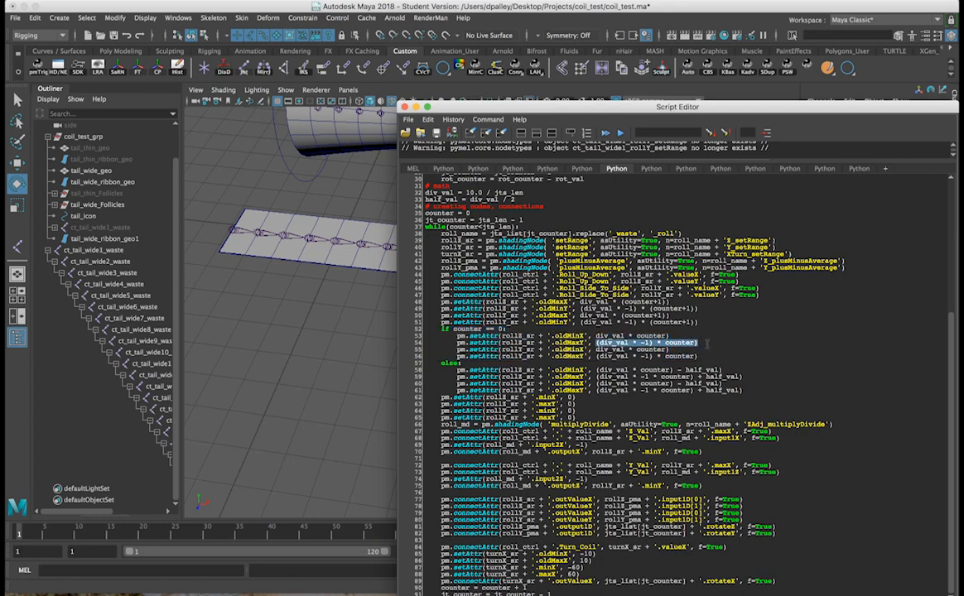
{"action": "double_click", "coordinate": [658, 337]}
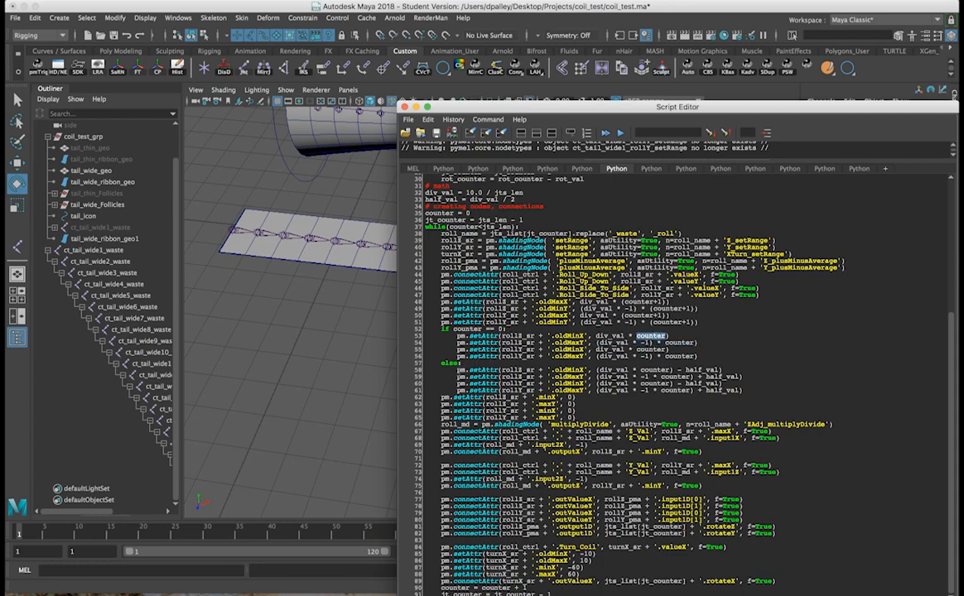
{"action": "left_click_drag", "start_coordinate": [456, 370], "coordinate": [760, 376]}
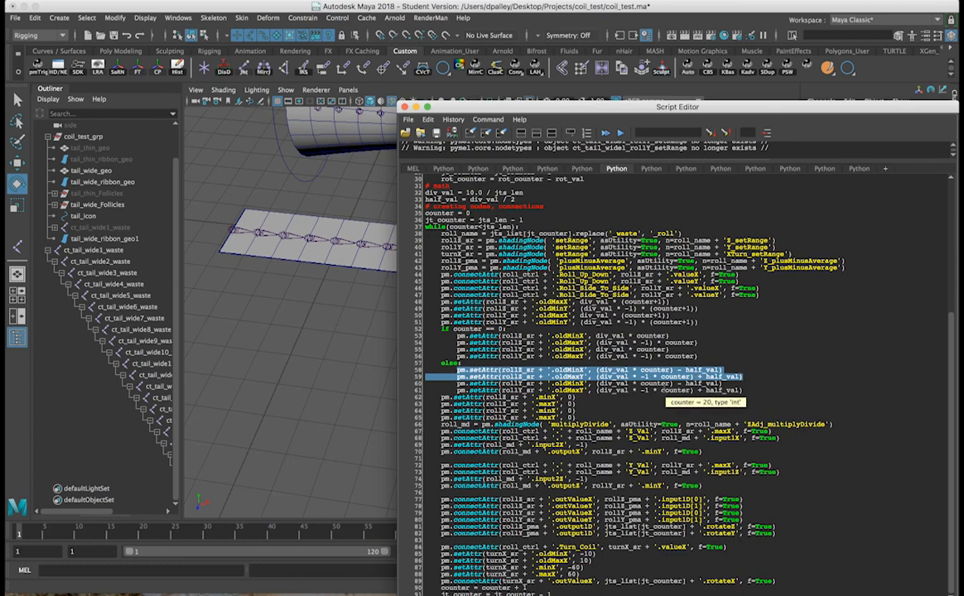
{"action": "left_click_drag", "start_coordinate": [601, 106], "coordinate": [602, 379]}
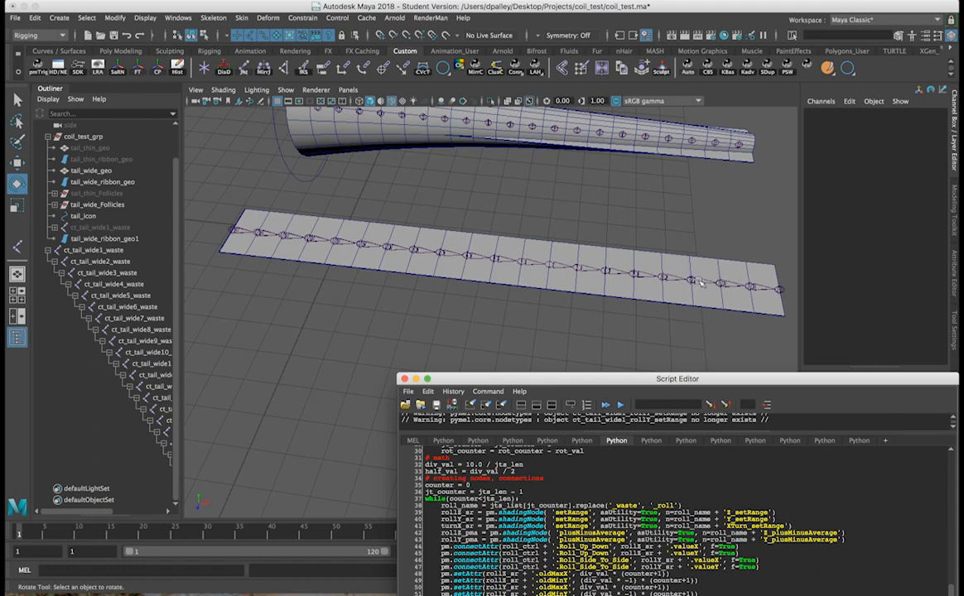
{"action": "left_click_drag", "start_coordinate": [729, 378], "coordinate": [712, 63]}
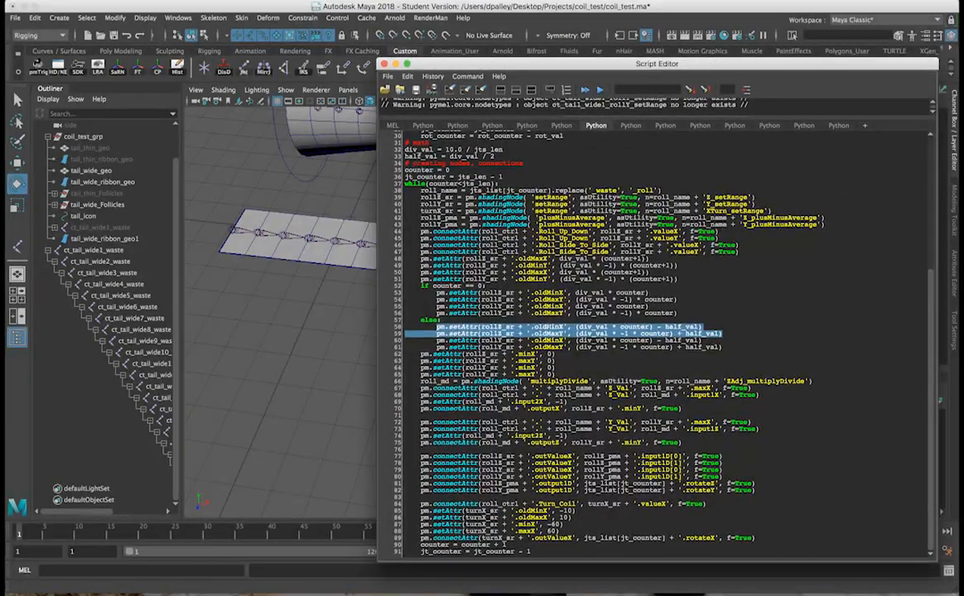
- Examine the zero minX and maxY settings, the roll_md multiplyDivide node, and the Z_Val connections into rollZ_sr
{"action": "left_click_drag", "start_coordinate": [563, 376], "coordinate": [422, 354]}
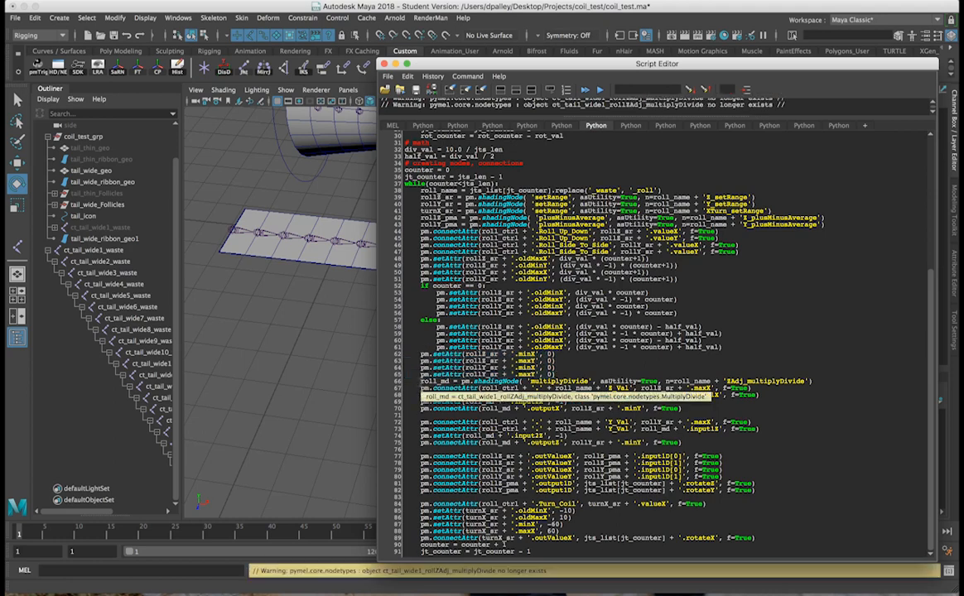
{"action": "left_click", "coordinate": [329, 380]}
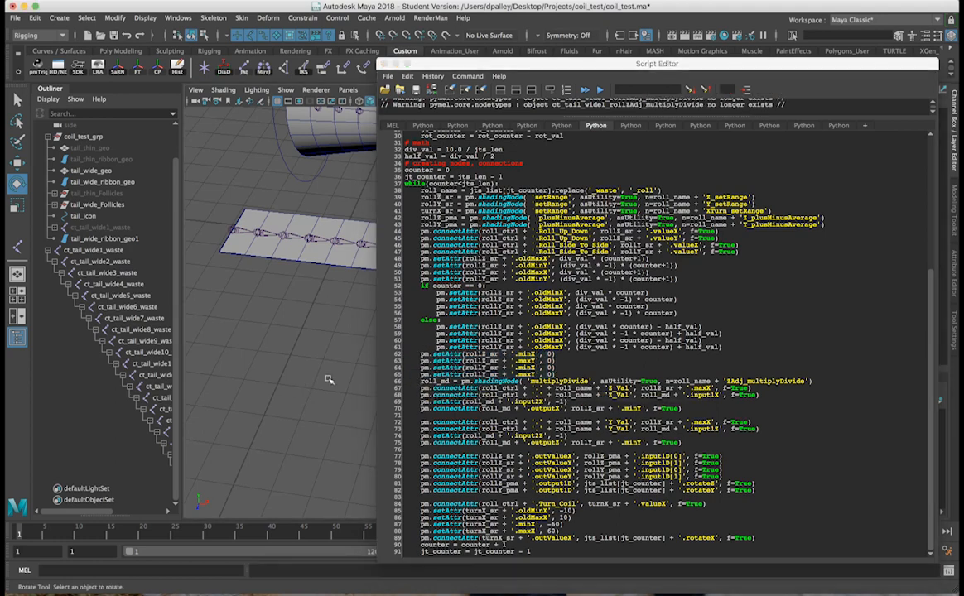
{"action": "left_click", "coordinate": [429, 378]}
{"action": "left_click_drag", "start_coordinate": [421, 381], "coordinate": [870, 384]}
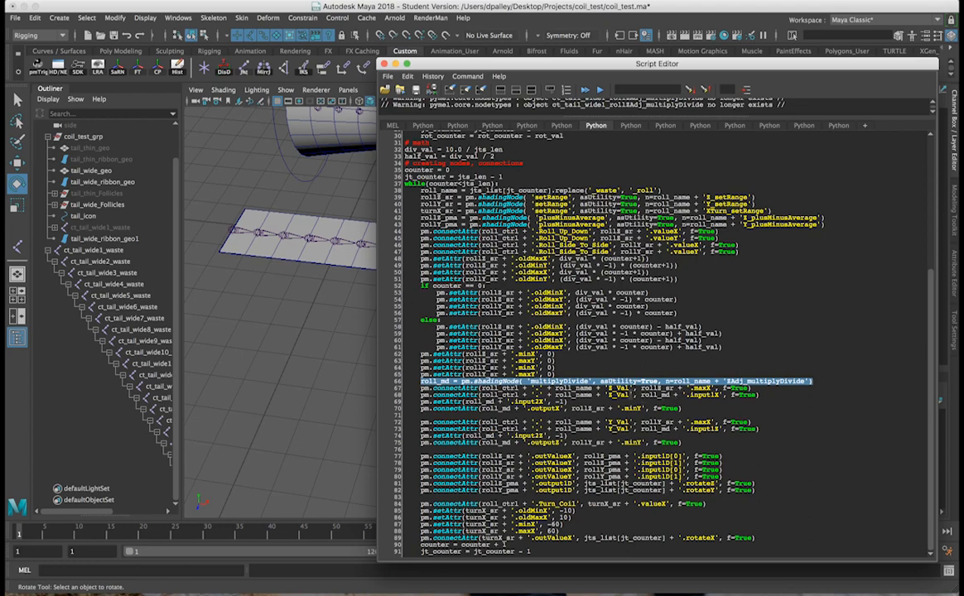
{"action": "key", "text": "ctrl+Return"}
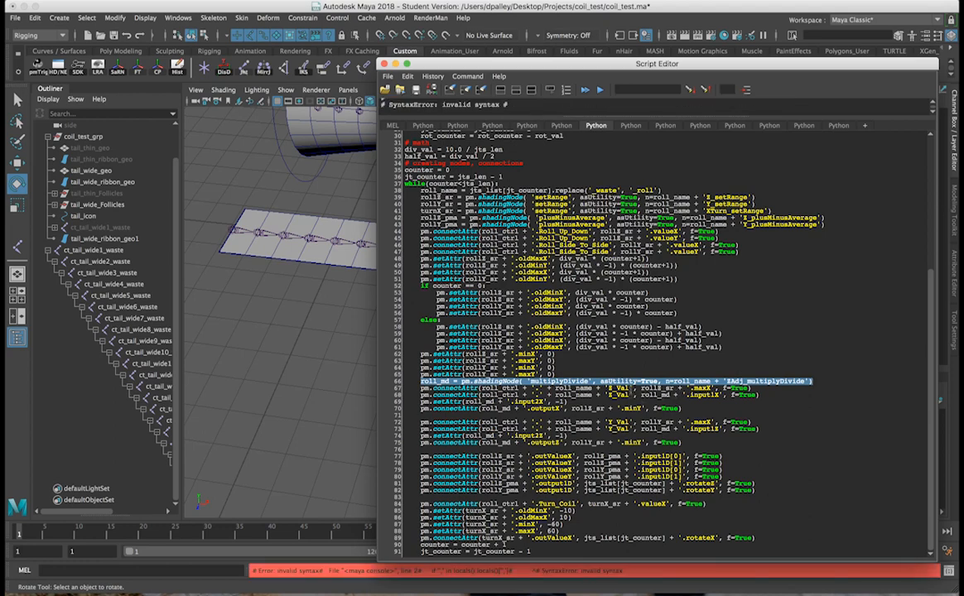
{"action": "left_click", "coordinate": [619, 388]}
{"action": "double_click", "coordinate": [619, 387]}
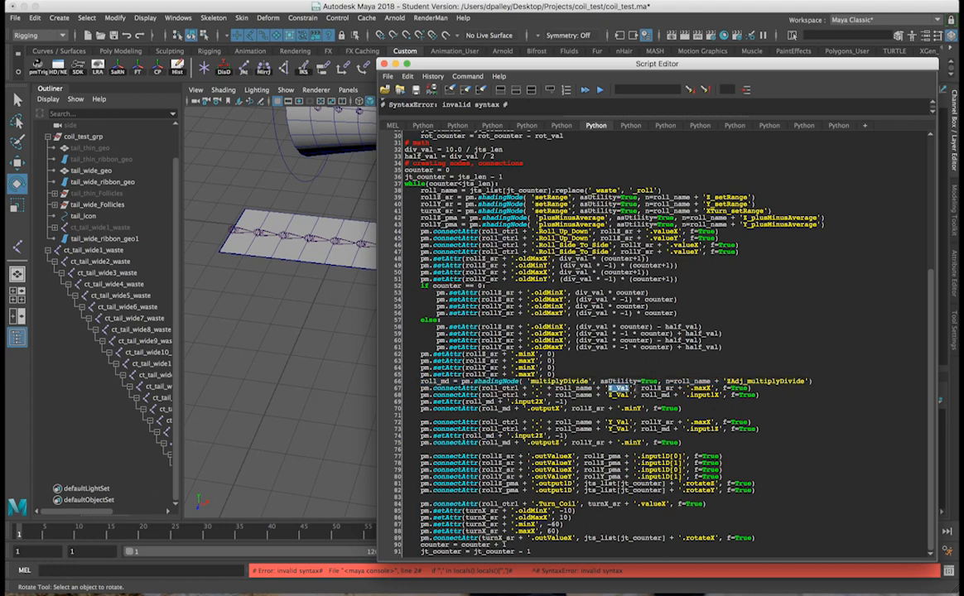
{"action": "left_click", "coordinate": [649, 388]}
{"action": "mouse_move", "coordinate": [677, 384]}
{"action": "left_click_drag", "start_coordinate": [405, 381], "coordinate": [750, 423]}
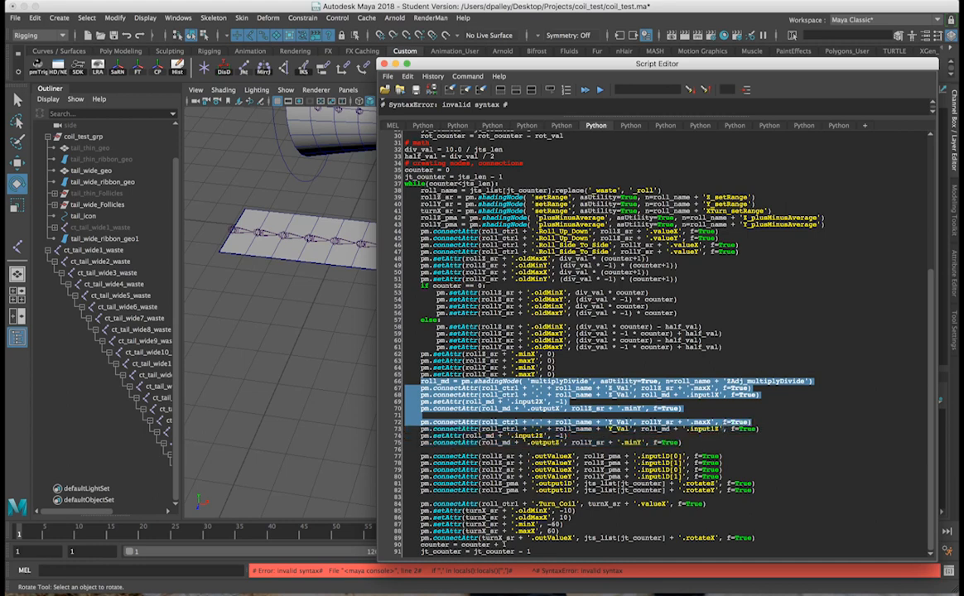
- Examine the Y_Val connection lines, reading how roll_name and rollY_sr link the control attribute to maxX and roll_md
{"action": "double_click", "coordinate": [722, 429]}
{"action": "left_click", "coordinate": [571, 429]}
{"action": "double_click", "coordinate": [564, 424]}
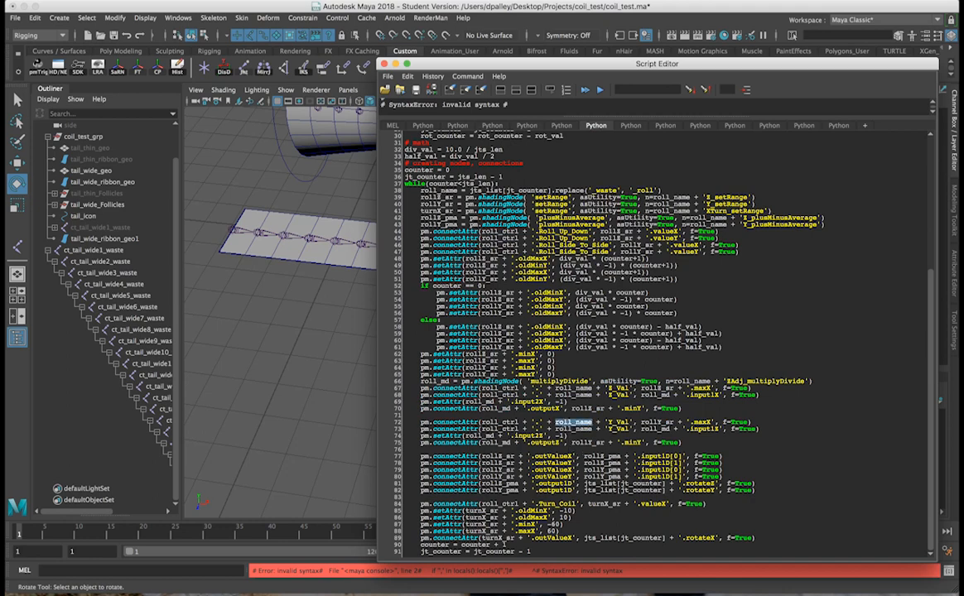
{"action": "double_click", "coordinate": [635, 422]}
{"action": "double_click", "coordinate": [653, 423]}
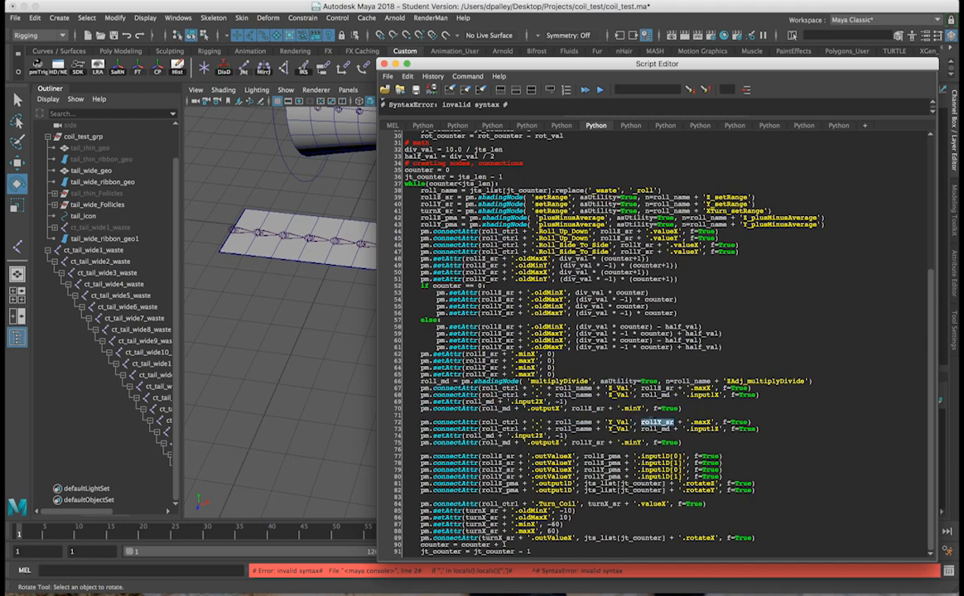
{"action": "key", "text": "ctrl+Return"}
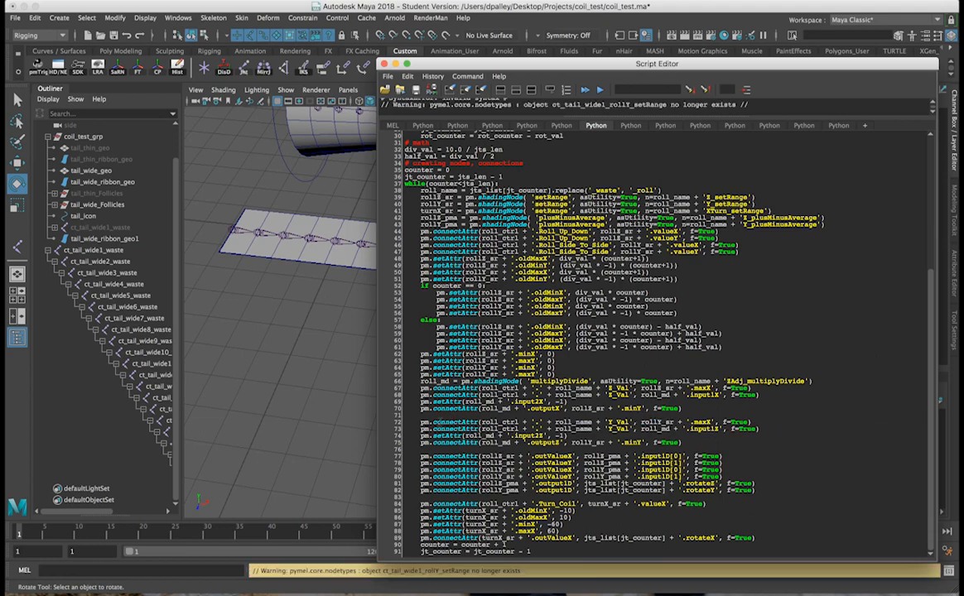
{"action": "left_click_drag", "start_coordinate": [420, 422], "coordinate": [751, 423]}
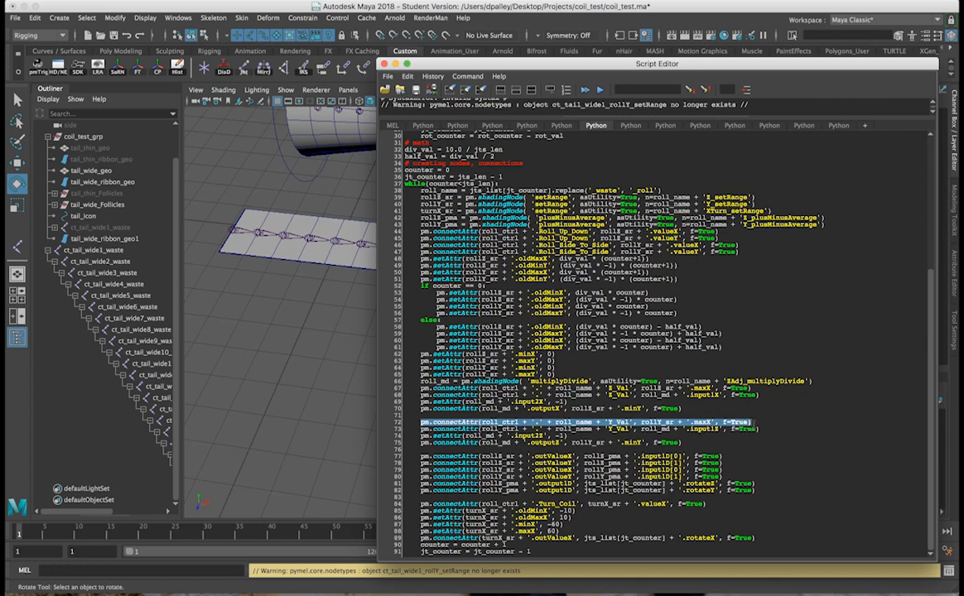
{"action": "left_click", "coordinate": [752, 423]}
{"action": "double_click", "coordinate": [660, 422]}
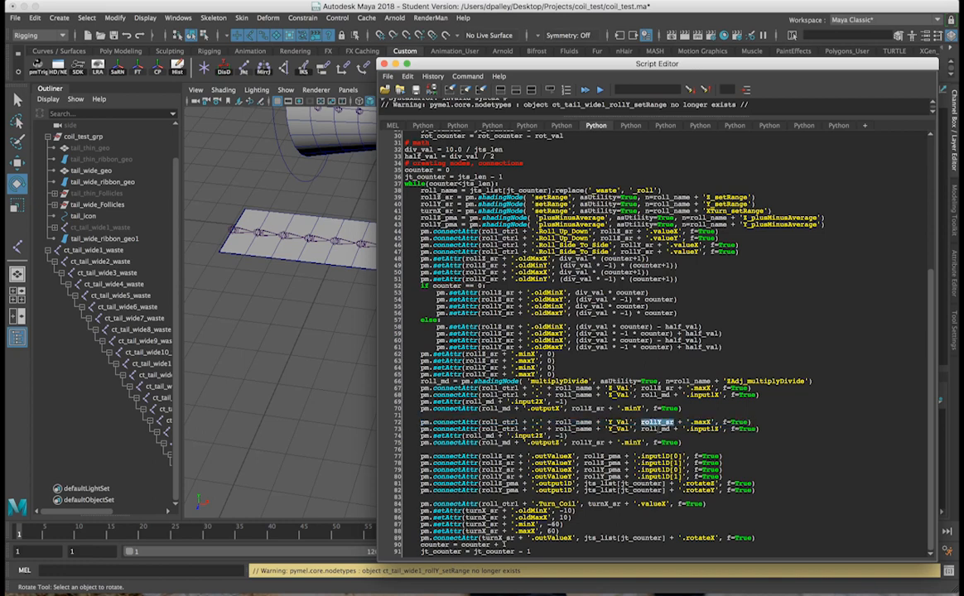
{"action": "left_click", "coordinate": [662, 422]}
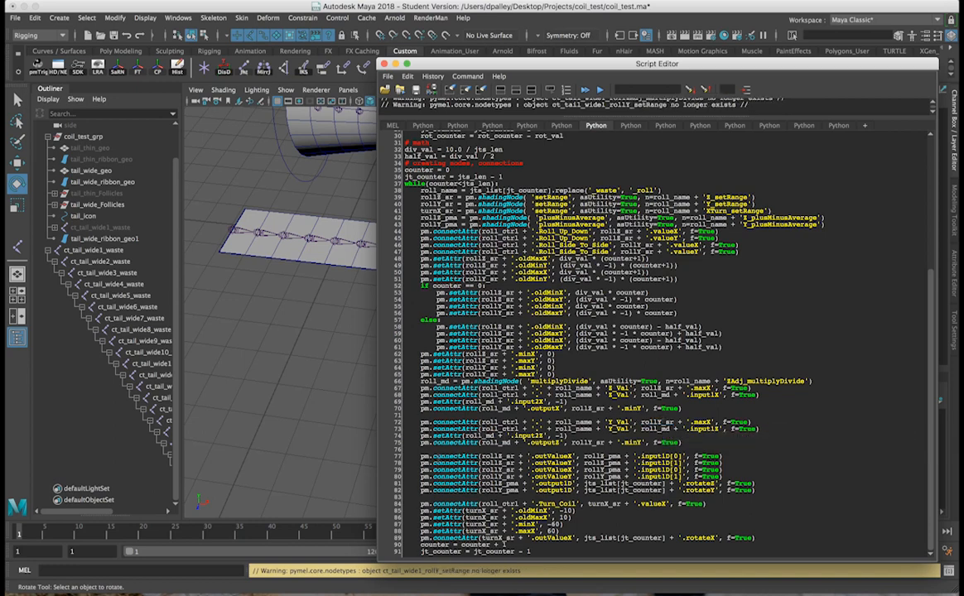
- Review the setRange connections into the plusMinusAverage nodes and the Turn_Coil lines that drive each joint's rotateX
{"action": "left_click_drag", "start_coordinate": [414, 456], "coordinate": [727, 478]}
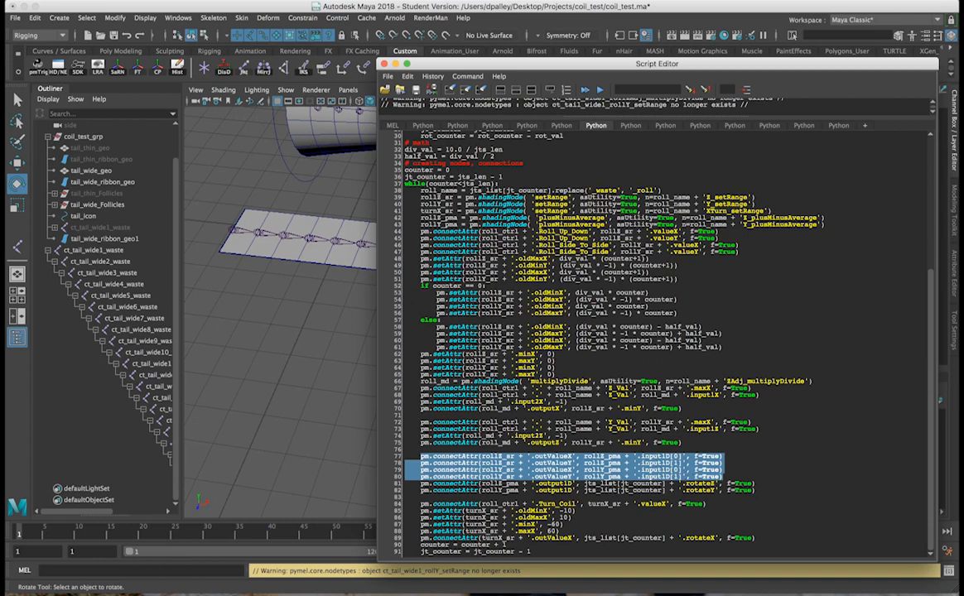
{"action": "key", "text": "ctrl+Return"}
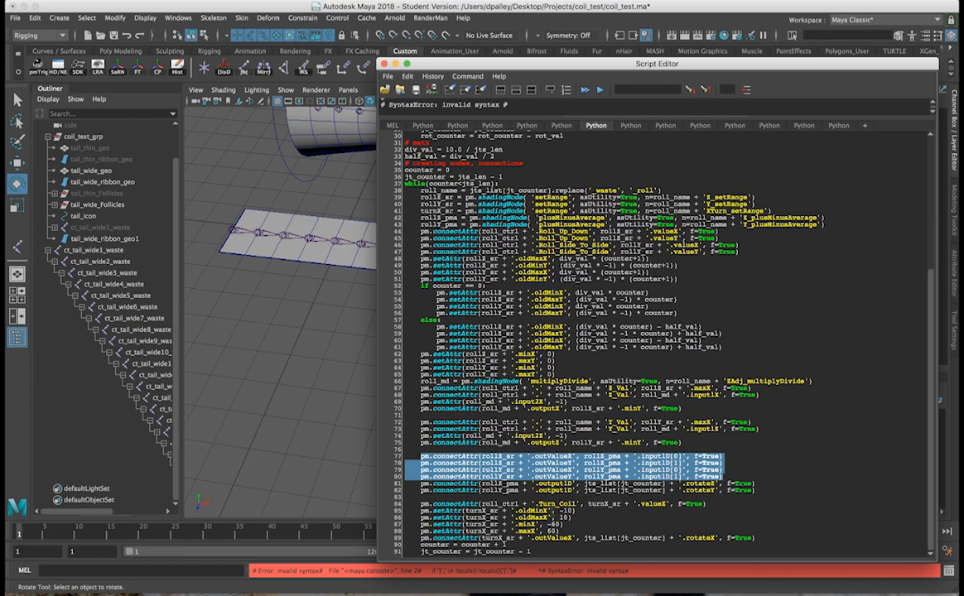
{"action": "left_click", "coordinate": [502, 465]}
{"action": "left_click_drag", "start_coordinate": [420, 504], "coordinate": [822, 536]}
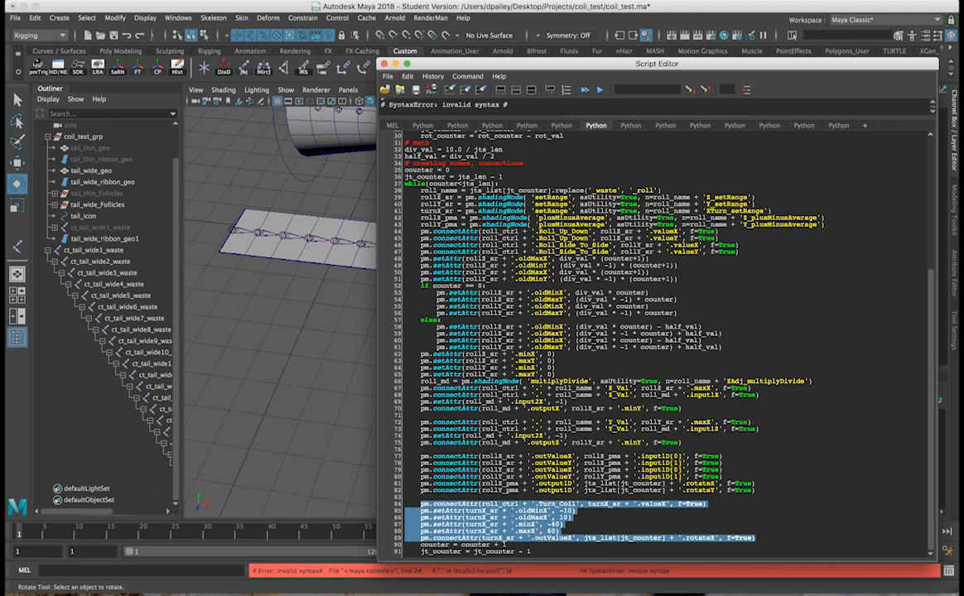
{"action": "left_click", "coordinate": [492, 487]}
{"action": "left_click", "coordinate": [302, 389]}
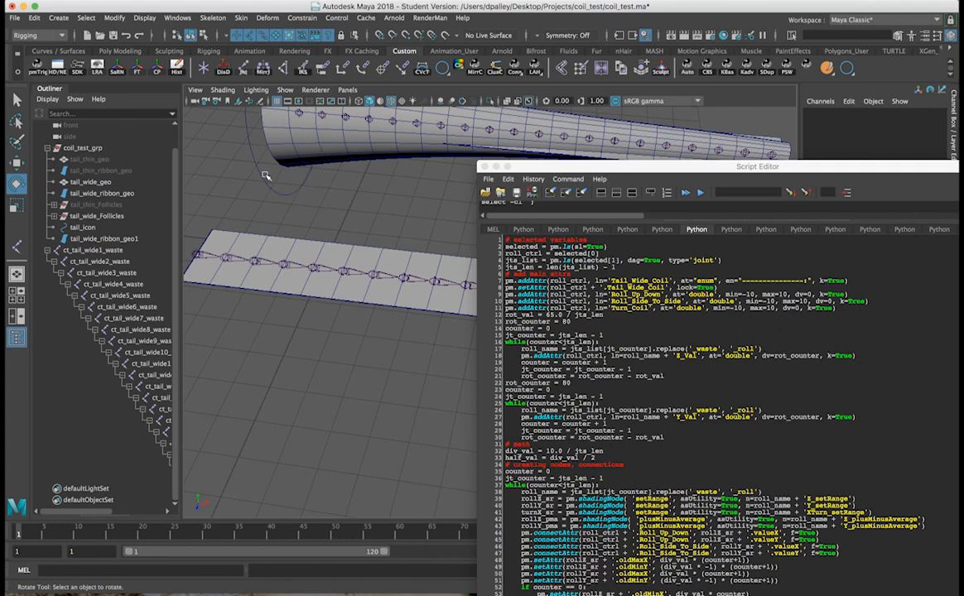
- Run the whole coil script with tail_icon selected first and the root joint ct_tail_wide1_waste second
{"action": "left_click", "coordinate": [222, 235]}
{"action": "left_click", "coordinate": [207, 254], "text": "shift"}
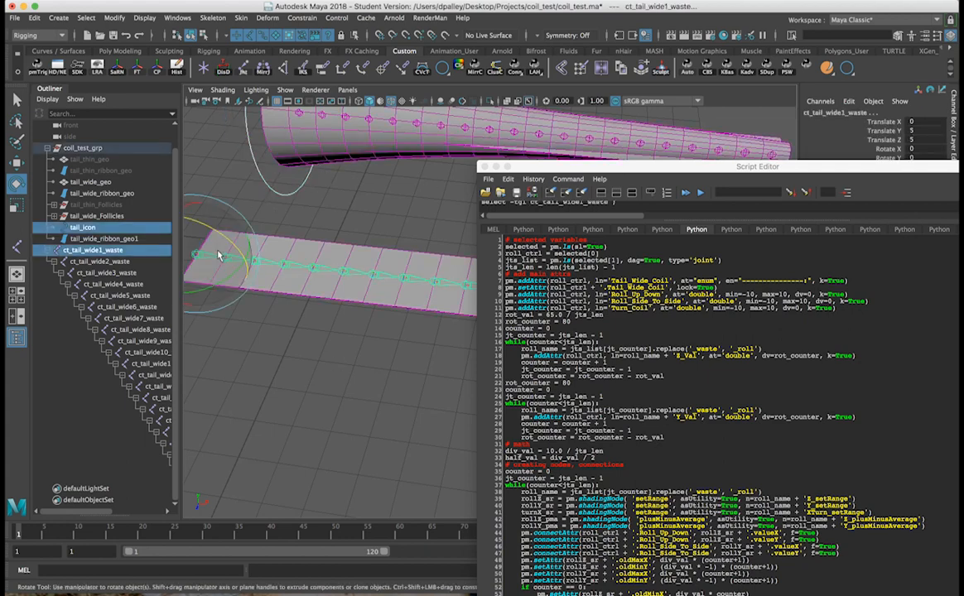
{"action": "left_click_drag", "start_coordinate": [659, 171], "coordinate": [733, 375]}
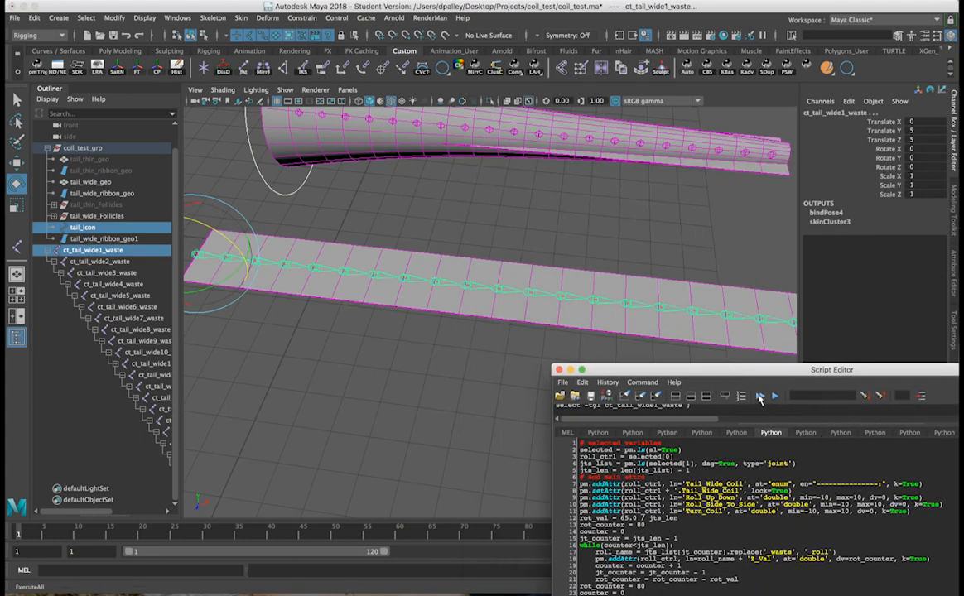
{"action": "left_click", "coordinate": [760, 397]}
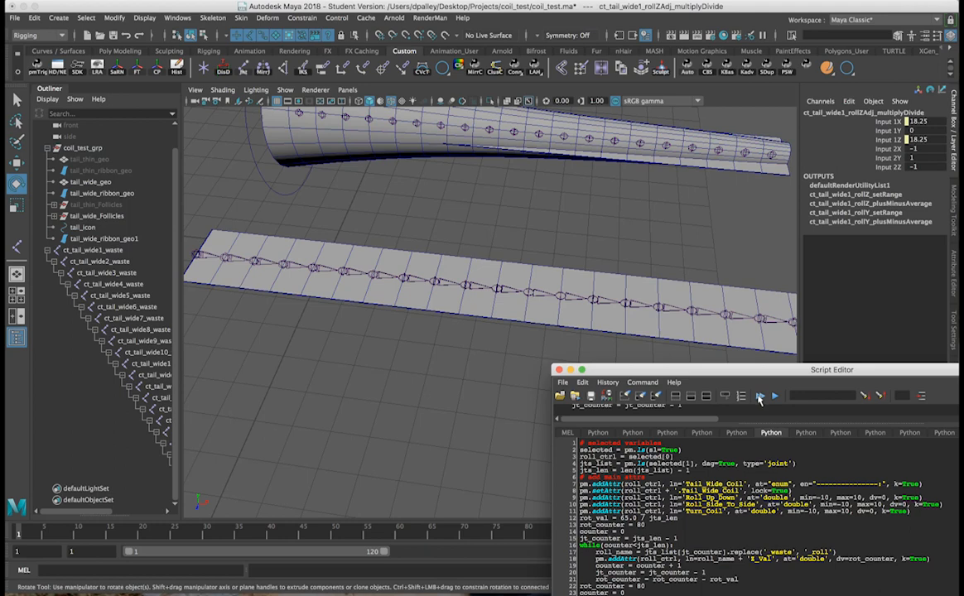
- Lock and hide tail_icon's Translate, Rotate, Scale and Visibility channels
{"action": "left_click", "coordinate": [414, 189]}
{"action": "left_click_drag", "start_coordinate": [686, 375], "coordinate": [693, 492]}
{"action": "left_click_drag", "start_coordinate": [656, 394], "coordinate": [555, 327], "text": "alt"}
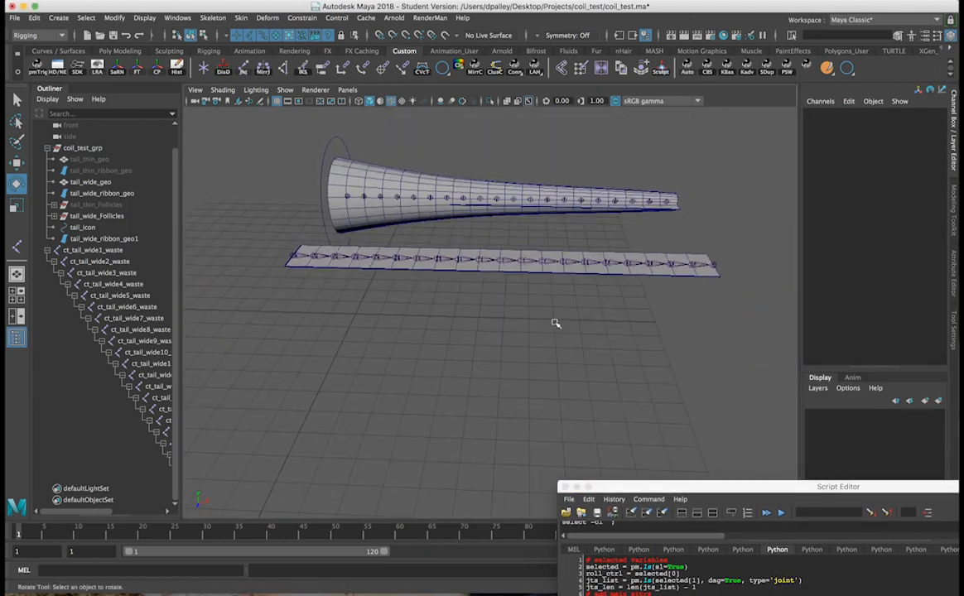
{"action": "left_click", "coordinate": [292, 174]}
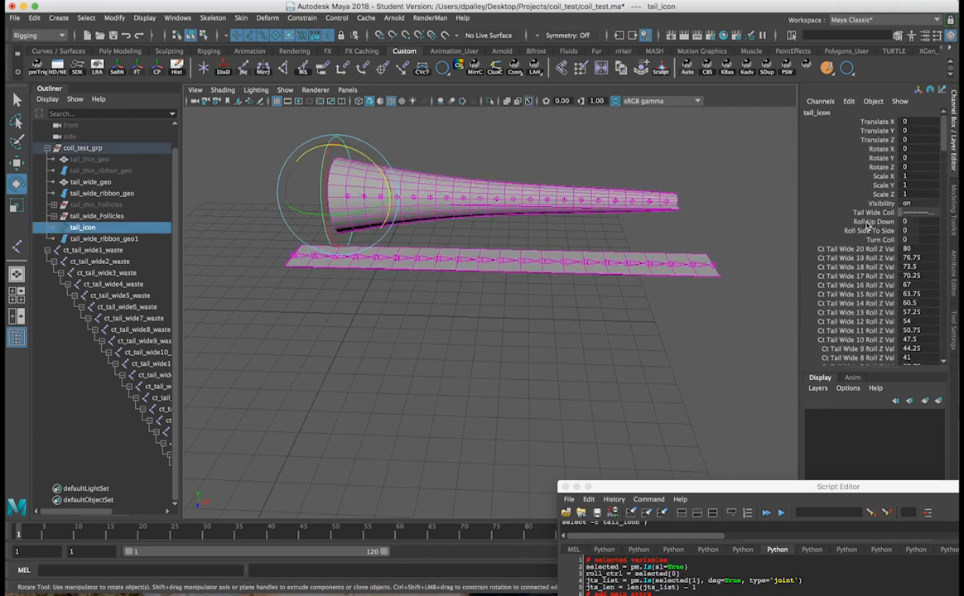
{"action": "left_click_drag", "start_coordinate": [878, 203], "coordinate": [877, 123]}
{"action": "right_click", "coordinate": [876, 123]}
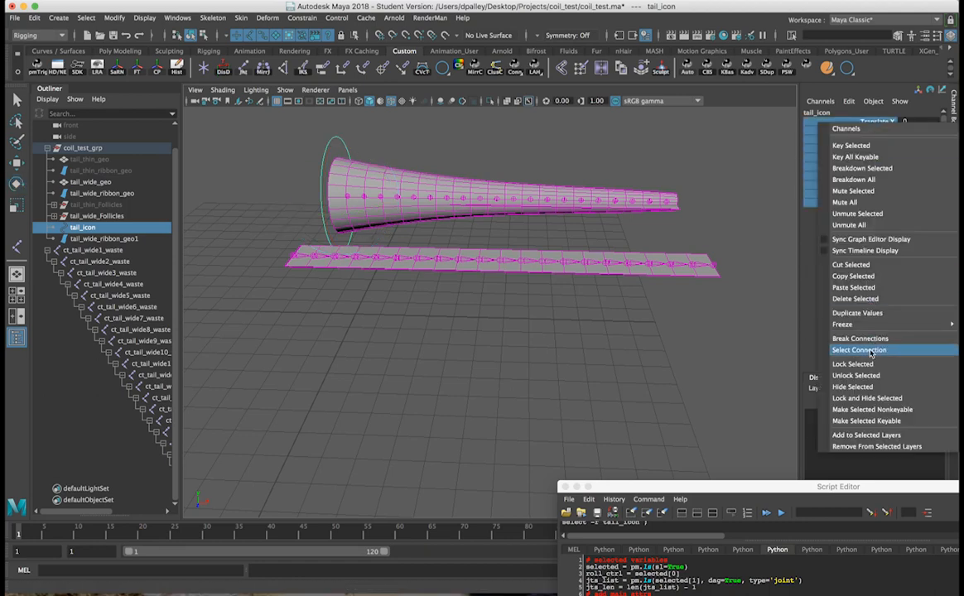
{"action": "left_click", "coordinate": [867, 398]}
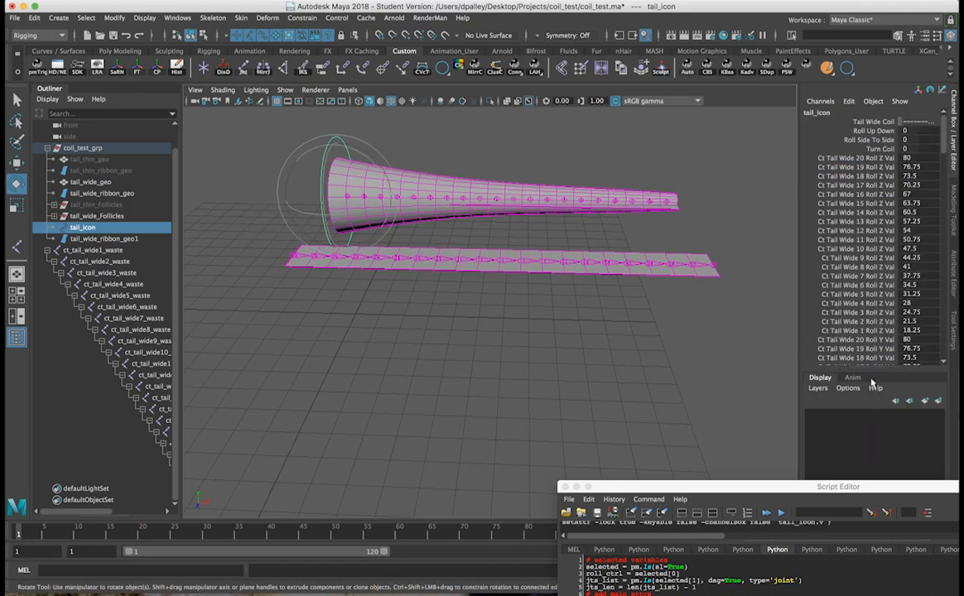
- Try rolling the tail with tail_icon's Roll Up Down attribute, check the bend, and undo the change
{"action": "left_click", "coordinate": [874, 131]}
{"action": "left_click_drag", "start_coordinate": [693, 230], "coordinate": [512, 210], "text": "alt"}
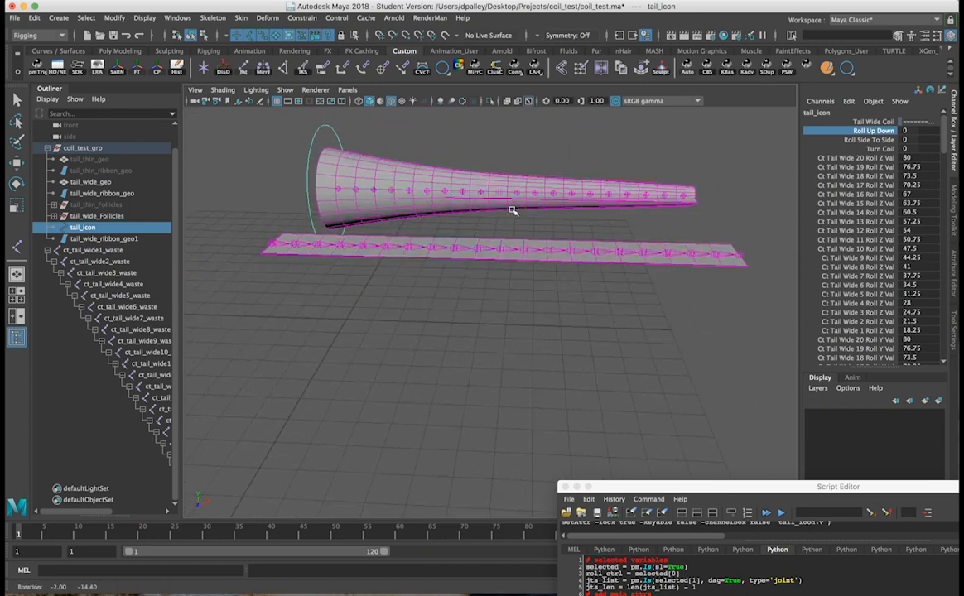
{"action": "middle_click_drag", "start_coordinate": [510, 211], "coordinate": [523, 219]}
{"action": "mouse_move", "coordinate": [527, 219]}
{"action": "left_mouse_down", "text": "alt"}
{"action": "mouse_move", "coordinate": [504, 209]}
{"action": "mouse_move", "coordinate": [536, 209]}
{"action": "mouse_move", "coordinate": [512, 213]}
{"action": "left_mouse_up", "text": "alt"}
{"action": "key", "text": "super+z"}
- Raise tail_icon's Roll Up Down to 8.4 and inspect the coiled tail and ribbon from several angles
{"action": "mouse_move", "coordinate": [576, 213]}
{"action": "left_mouse_down", "text": "alt"}
{"action": "mouse_move", "coordinate": [555, 215]}
{"action": "mouse_move", "coordinate": [563, 214]}
{"action": "left_mouse_up", "text": "alt"}
{"action": "mouse_move", "coordinate": [589, 215]}
{"action": "middle_mouse_down"}
{"action": "mouse_move", "coordinate": [579, 215]}
{"action": "mouse_move", "coordinate": [613, 223]}
{"action": "mouse_move", "coordinate": [565, 233]}
{"action": "mouse_move", "coordinate": [601, 232]}
{"action": "mouse_move", "coordinate": [582, 235]}
{"action": "middle_mouse_up"}
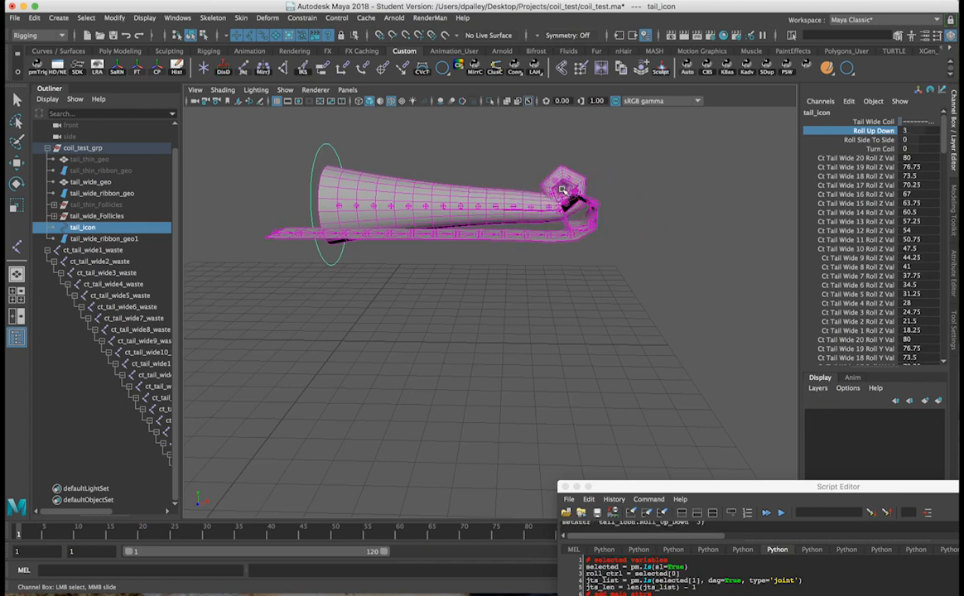
{"action": "middle_click_drag", "start_coordinate": [556, 193], "coordinate": [586, 201]}
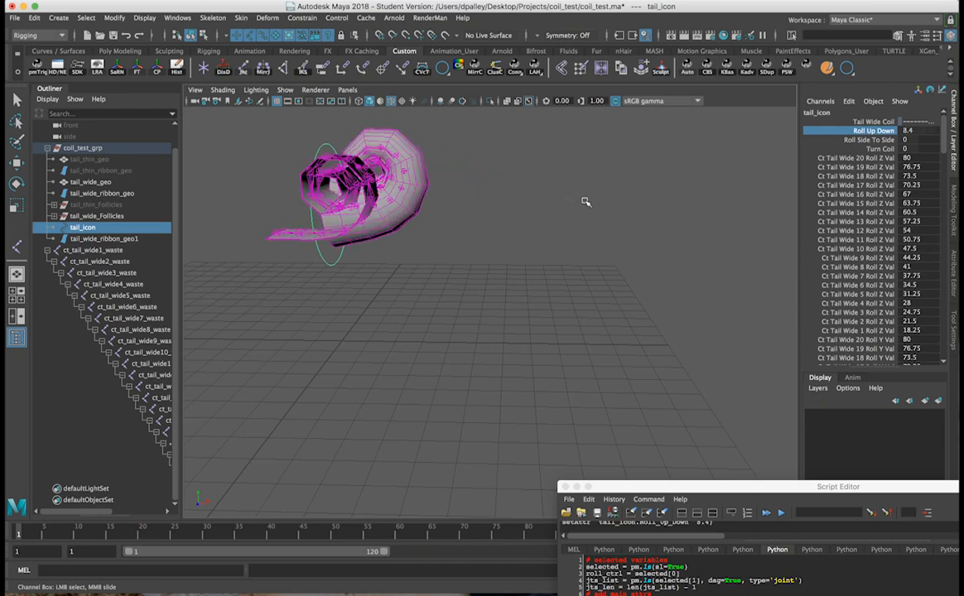
{"action": "mouse_move", "coordinate": [376, 200]}
{"action": "left_mouse_down", "text": "alt"}
{"action": "mouse_move", "coordinate": [442, 184]}
{"action": "mouse_move", "coordinate": [374, 195]}
{"action": "mouse_move", "coordinate": [332, 217]}
{"action": "mouse_move", "coordinate": [331, 243]}
{"action": "mouse_move", "coordinate": [308, 242]}
{"action": "mouse_move", "coordinate": [357, 189]}
{"action": "mouse_move", "coordinate": [397, 164]}
{"action": "mouse_move", "coordinate": [391, 188]}
{"action": "left_mouse_up", "text": "alt"}
{"action": "middle_click_drag", "start_coordinate": [391, 188], "coordinate": [421, 197], "text": "alt"}
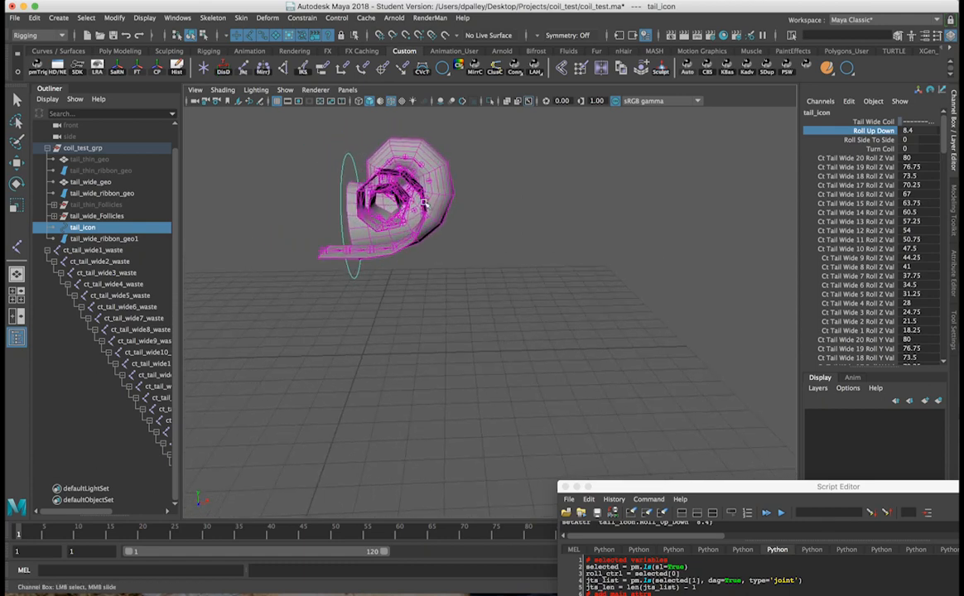
{"action": "left_click_drag", "start_coordinate": [422, 199], "coordinate": [425, 212], "text": "alt"}
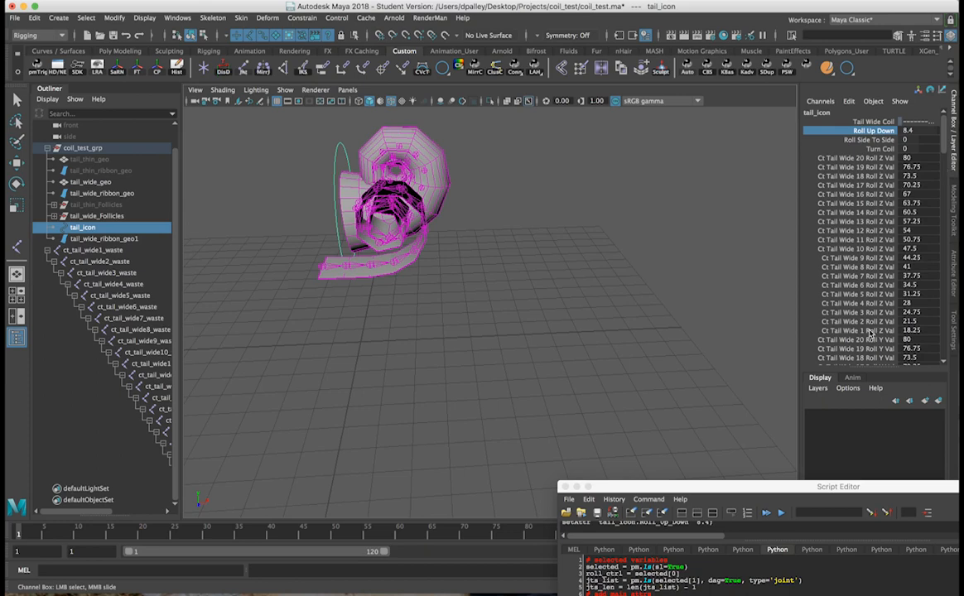
{"action": "left_click_drag", "start_coordinate": [566, 217], "coordinate": [556, 217], "text": "alt"}
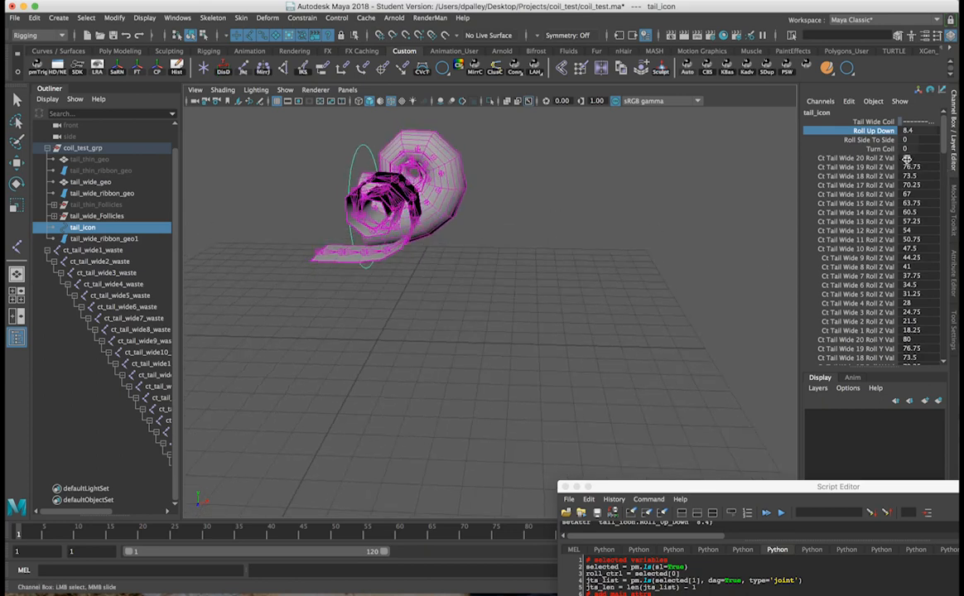
- Review tail_icon's per-joint Roll Z Val and Roll Y Val attributes, and undo the last Roll Up Down change
{"action": "double_click", "coordinate": [914, 158]}
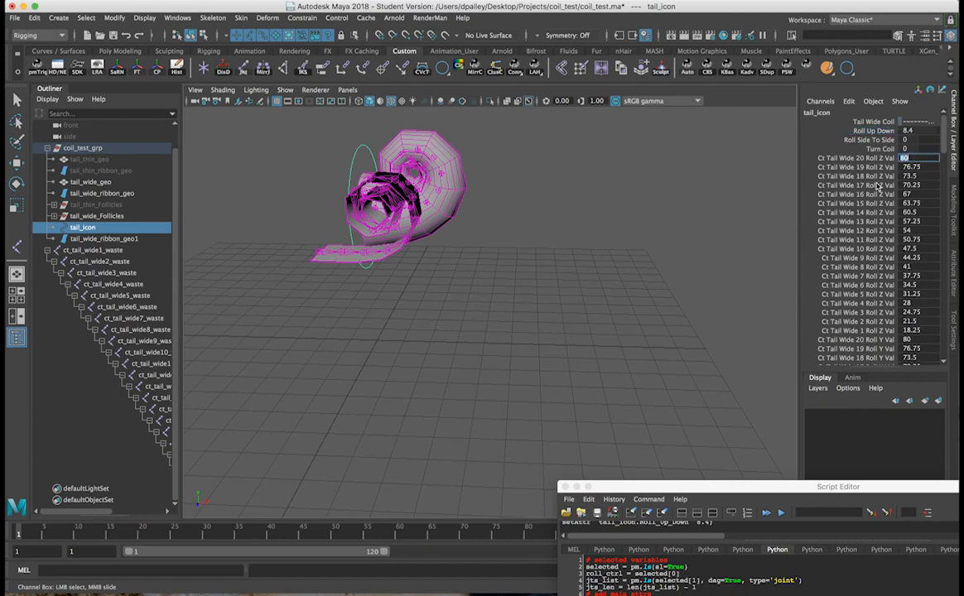
{"action": "scroll", "coordinate": [874, 203], "scroll_direction": "down", "scroll_amount": 3}
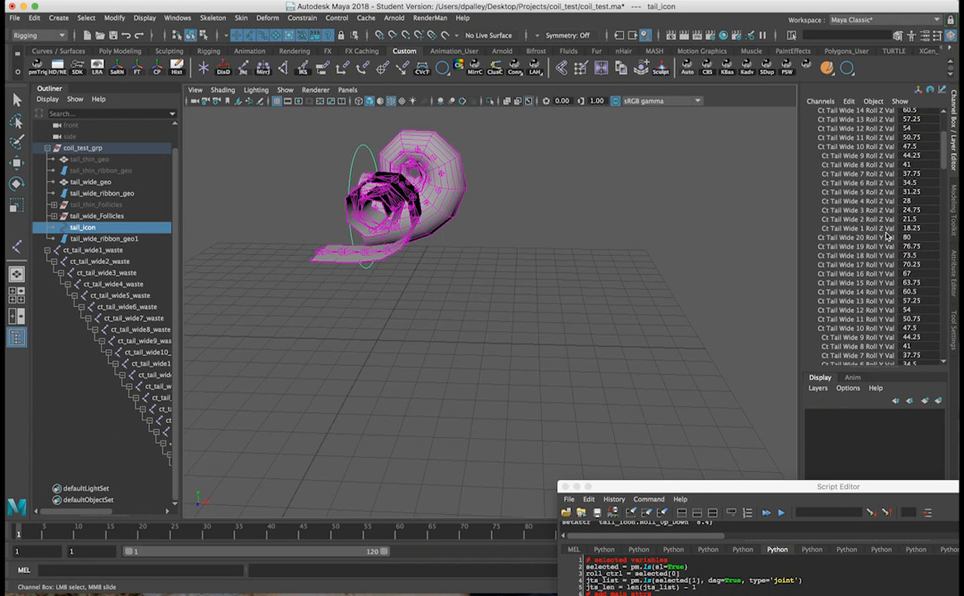
{"action": "left_click_drag", "start_coordinate": [605, 216], "coordinate": [605, 215], "text": "alt"}
{"action": "key", "text": "ctrl+z"}
{"action": "key", "text": "e"}
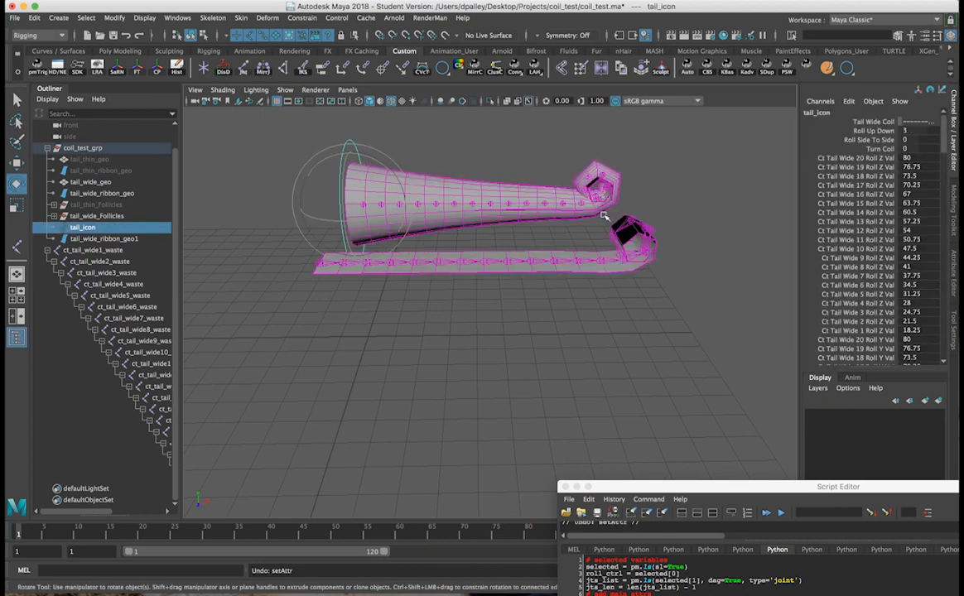
- Reset Roll Up Down to 0, scrub it once more as a test, and undo that test
{"action": "left_click", "coordinate": [905, 131]}
{"action": "type", "text": "0"}
{"action": "key", "text": "Return"}
{"action": "left_click", "coordinate": [883, 131]}
{"action": "middle_click_drag", "start_coordinate": [644, 182], "coordinate": [580, 171]}
{"action": "key", "text": "ctrl+z"}
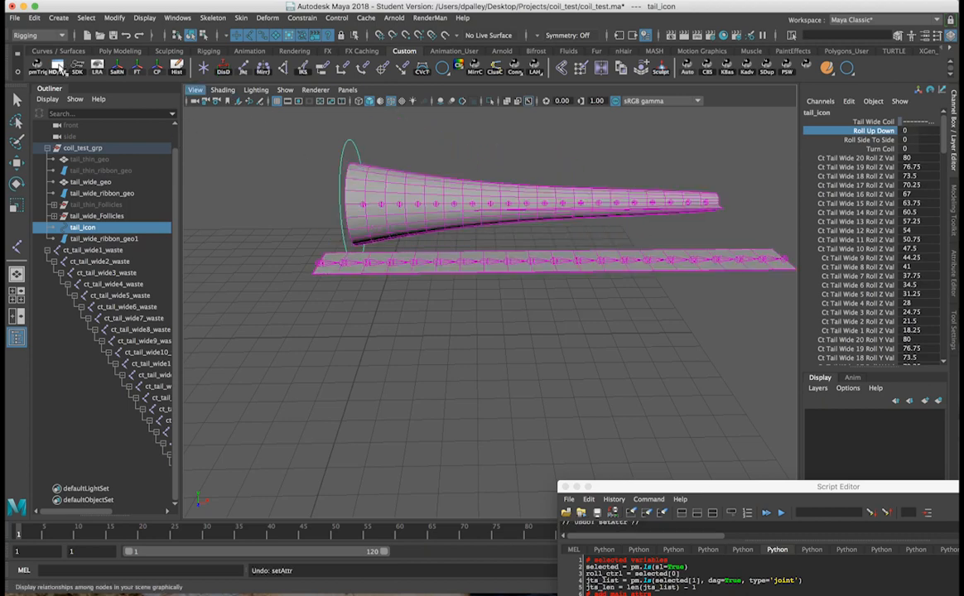
- Graph the input and output connections of the root joint ct_tail_wide1_waste in the Node Editor
{"action": "left_click", "coordinate": [103, 249]}
{"action": "key", "text": "e"}
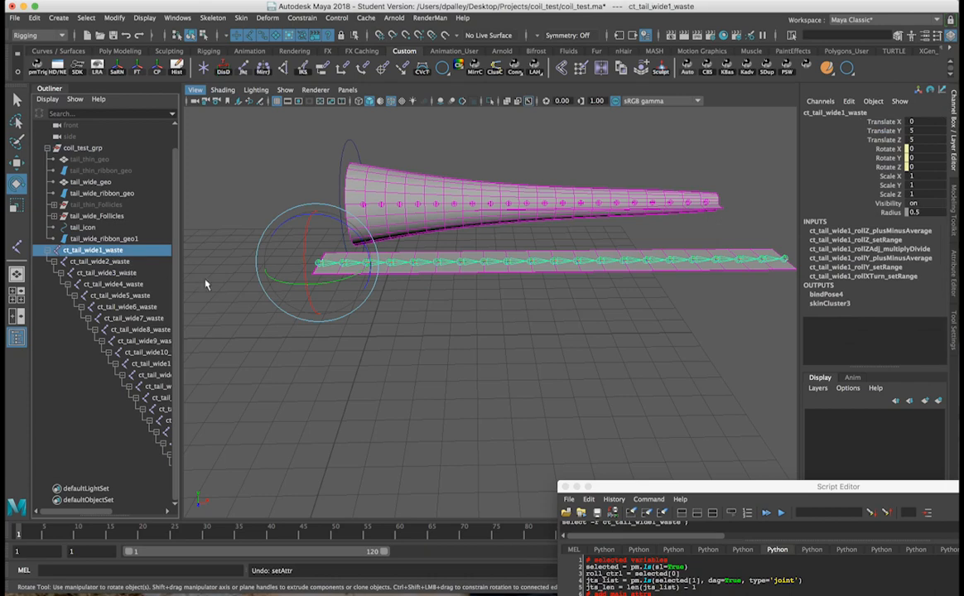
{"action": "left_click_drag", "start_coordinate": [184, 275], "coordinate": [341, 280]}
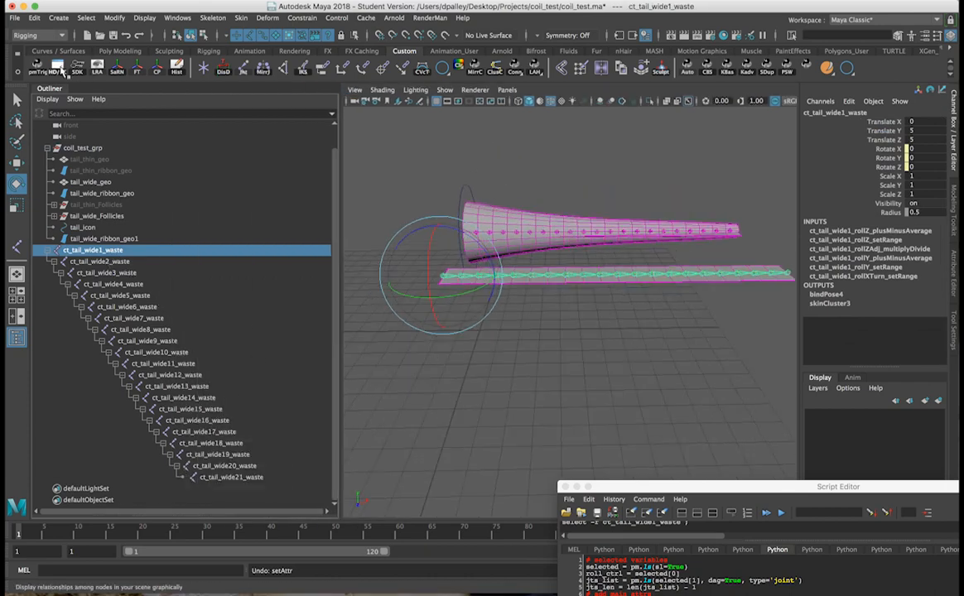
{"action": "left_click", "coordinate": [67, 73]}
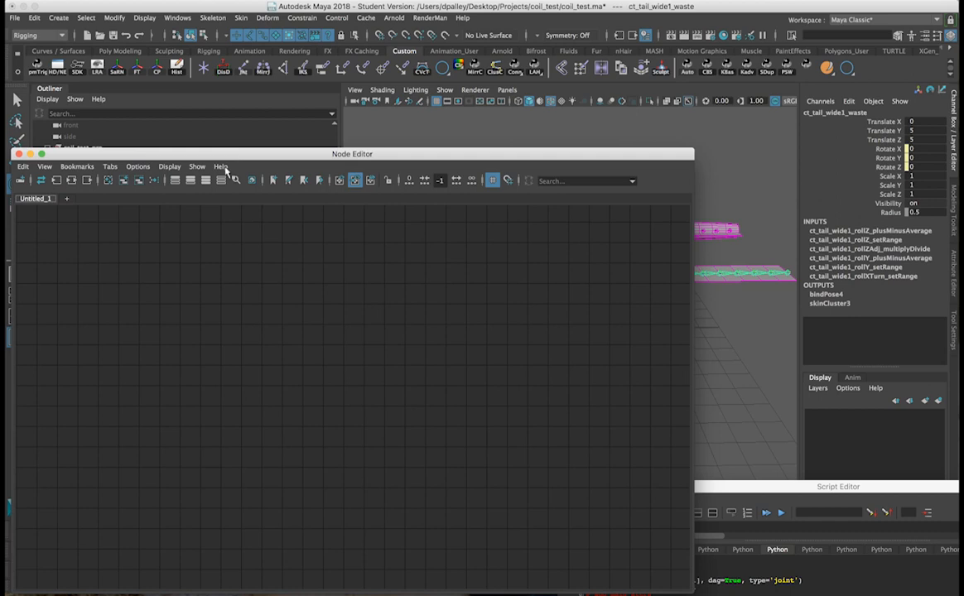
{"action": "left_click", "coordinate": [71, 180]}
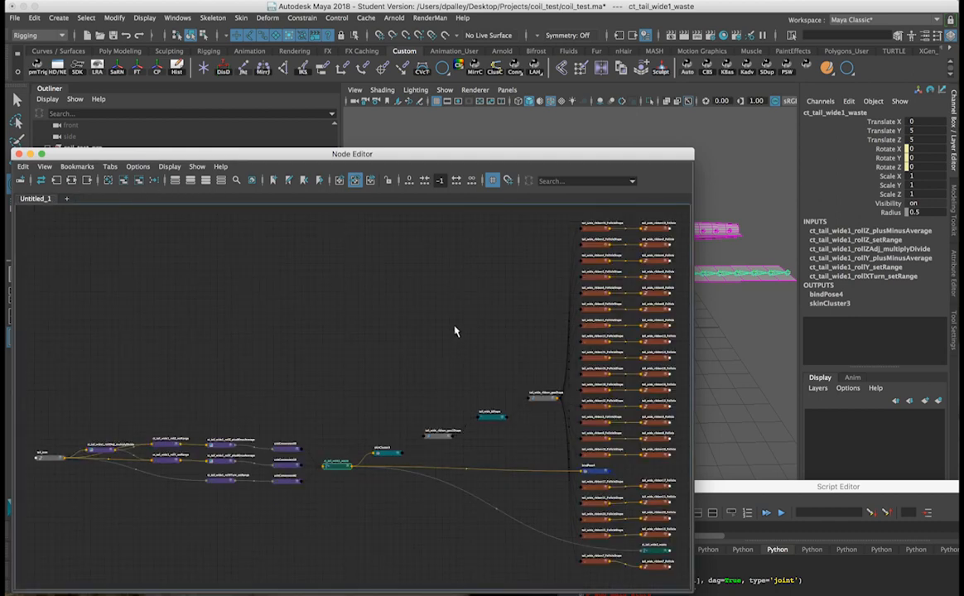
{"action": "scroll", "coordinate": [284, 346], "scroll_direction": "up", "scroll_amount": 5}
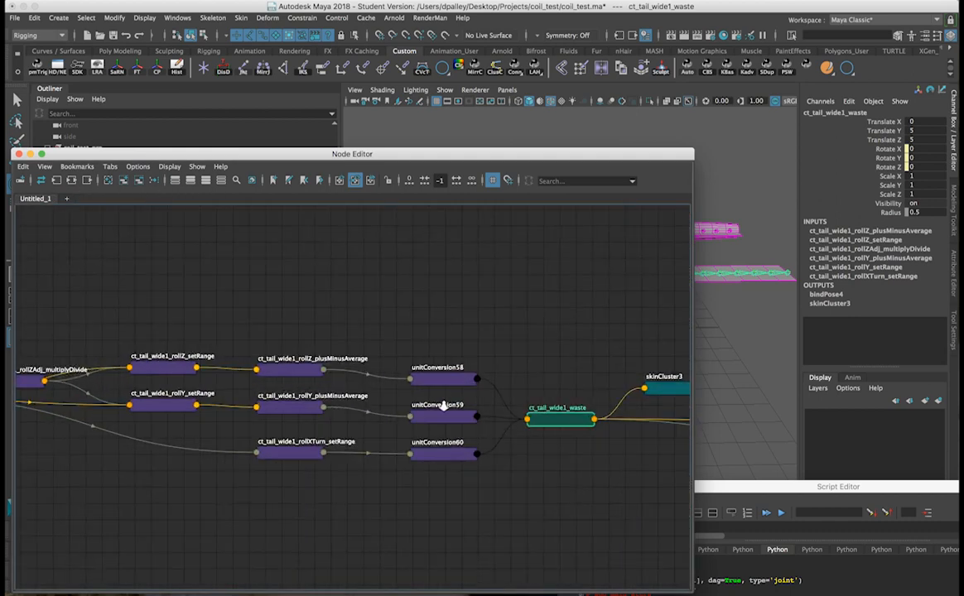
- Expand the ct_tail_wide1_waste node's attributes and move it and ct_tail_wide1_rollZ_setRange up, clear of the other nodes
{"action": "left_click", "coordinate": [586, 421]}
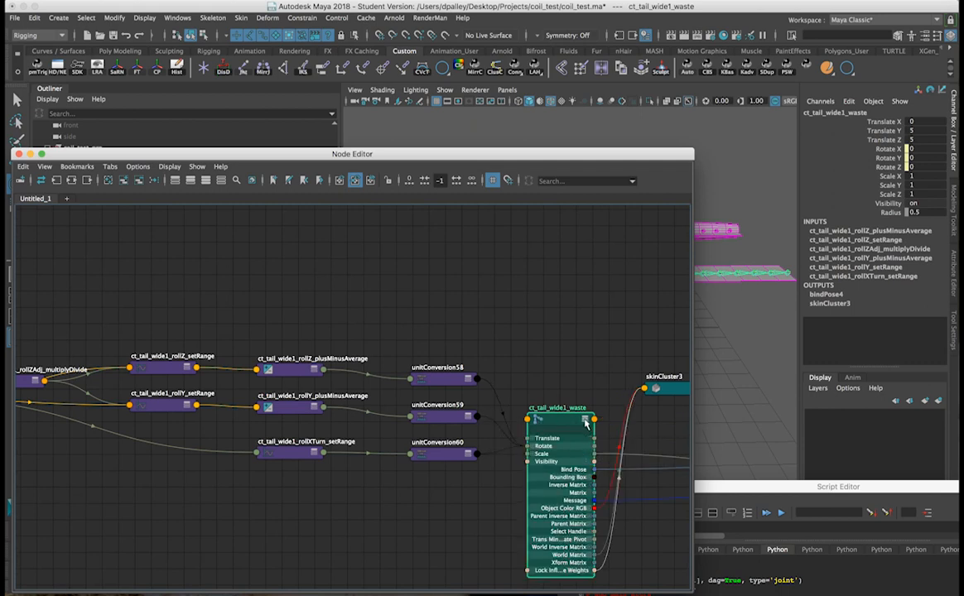
{"action": "left_click_drag", "start_coordinate": [577, 423], "coordinate": [586, 291]}
{"action": "middle_click_drag", "start_coordinate": [324, 454], "coordinate": [353, 449], "text": "alt"}
{"action": "left_click", "coordinate": [233, 361]}
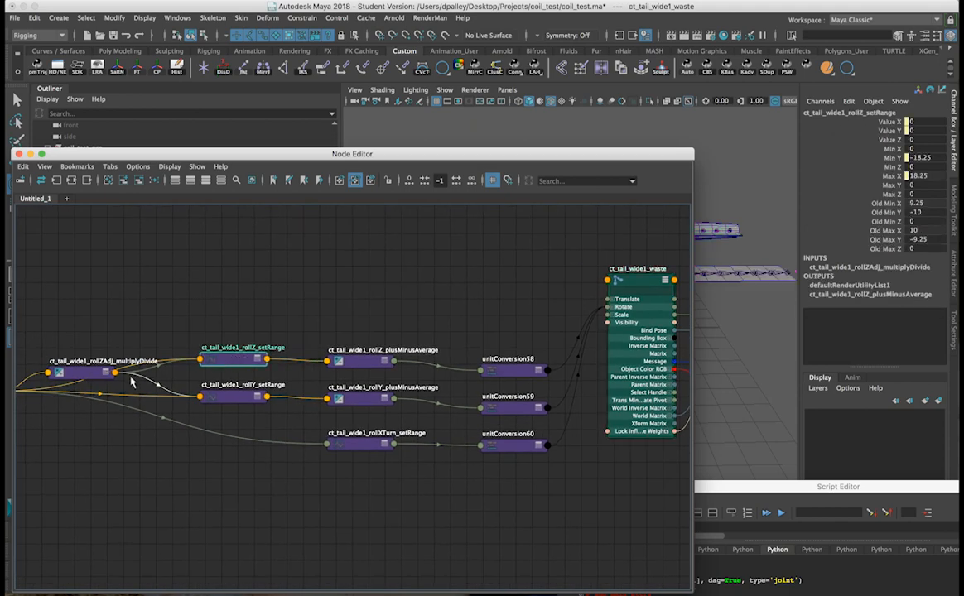
{"action": "middle_click_drag", "start_coordinate": [177, 410], "coordinate": [303, 400], "text": "alt"}
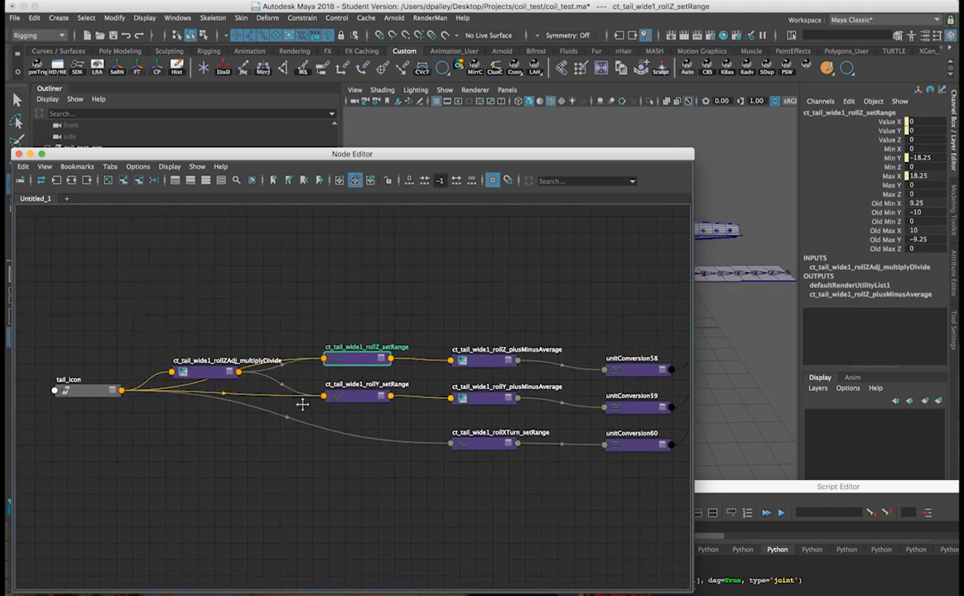
{"action": "left_click_drag", "start_coordinate": [350, 369], "coordinate": [355, 290]}
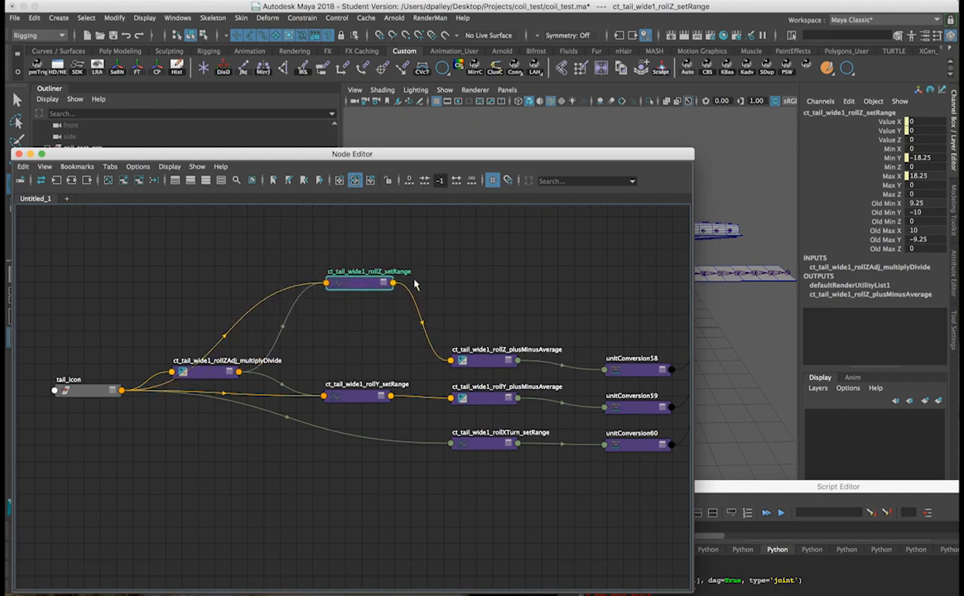
- Expand the tail_icon and ct_tail_wide1_rollZ_setRange nodes and reposition them to expose their attribute connections
{"action": "left_click", "coordinate": [111, 390]}
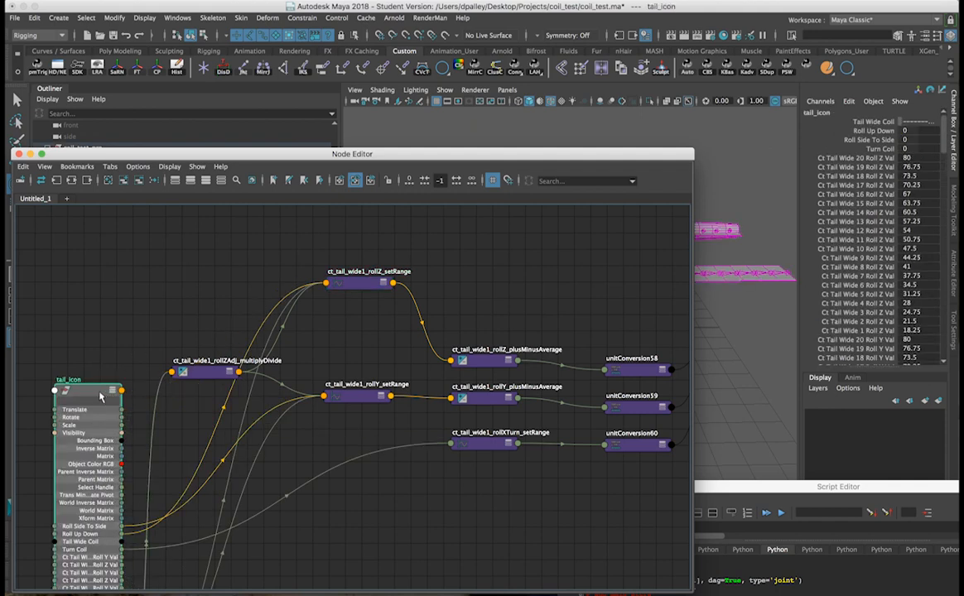
{"action": "left_click_drag", "start_coordinate": [106, 394], "coordinate": [110, 243]}
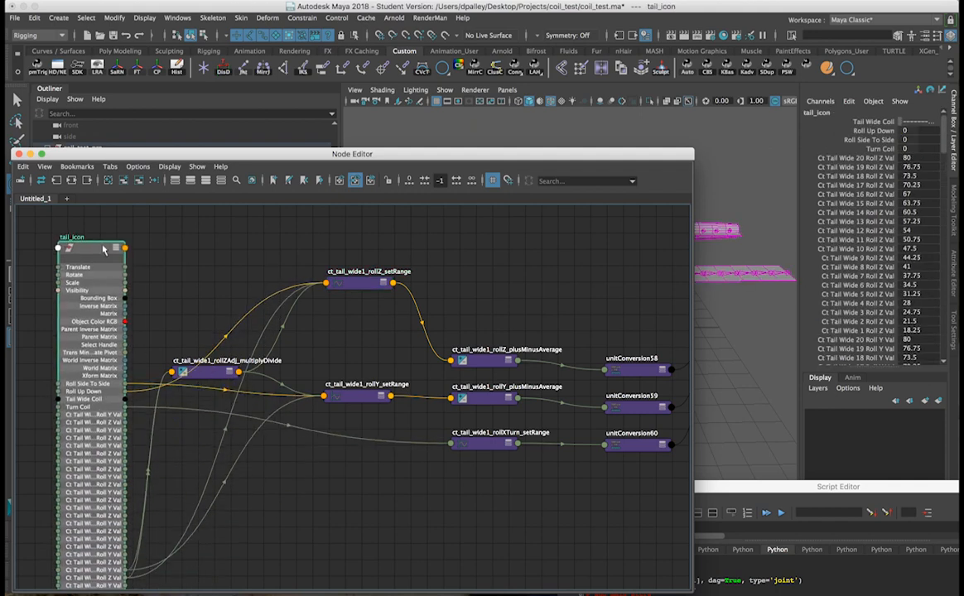
{"action": "left_click", "coordinate": [382, 283]}
{"action": "left_click_drag", "start_coordinate": [377, 286], "coordinate": [365, 243]}
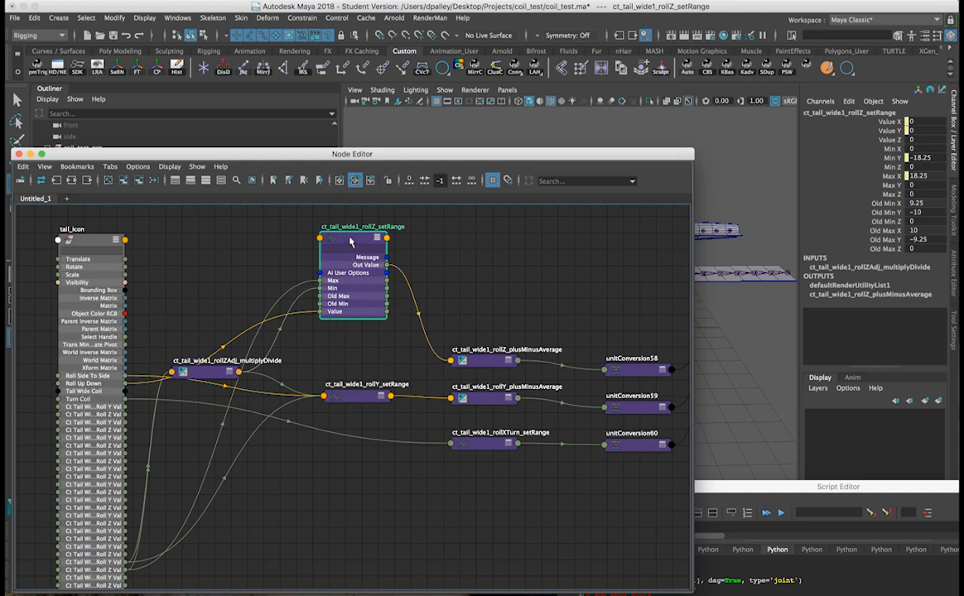
- Expand and raise ct_tail_wide1_rollZ_plusMinusAverage, and move ct_tail_wide1_rollZAdj_multiplyDivide up beside tail_icon
{"action": "left_click", "coordinate": [509, 359]}
{"action": "left_click_drag", "start_coordinate": [496, 360], "coordinate": [524, 260]}
{"action": "middle_click_drag", "start_coordinate": [381, 331], "coordinate": [238, 339], "text": "alt"}
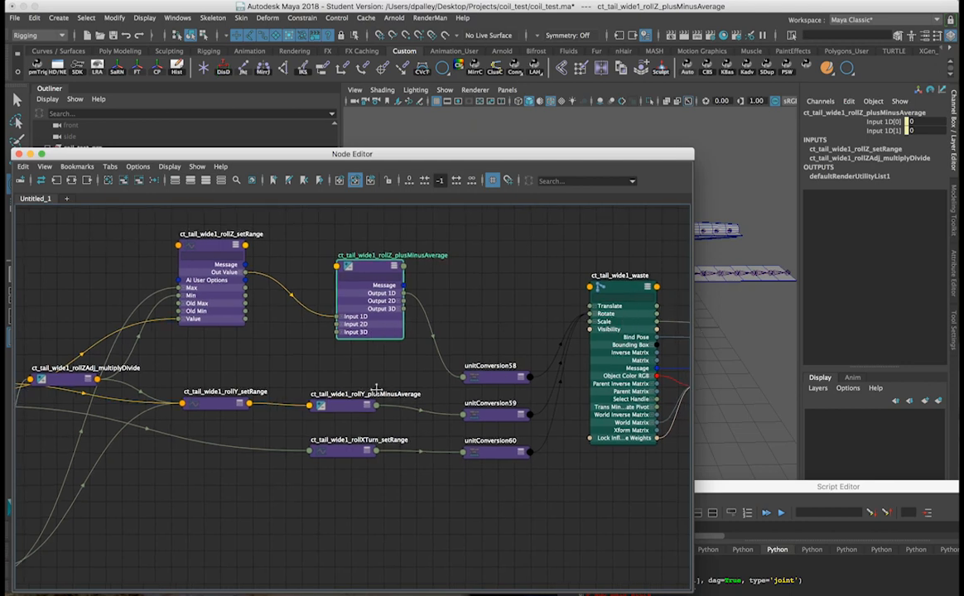
{"action": "middle_click_drag", "start_coordinate": [213, 299], "coordinate": [322, 295], "text": "alt"}
{"action": "left_click", "coordinate": [328, 296]}
{"action": "left_click_drag", "start_coordinate": [176, 377], "coordinate": [178, 329]}
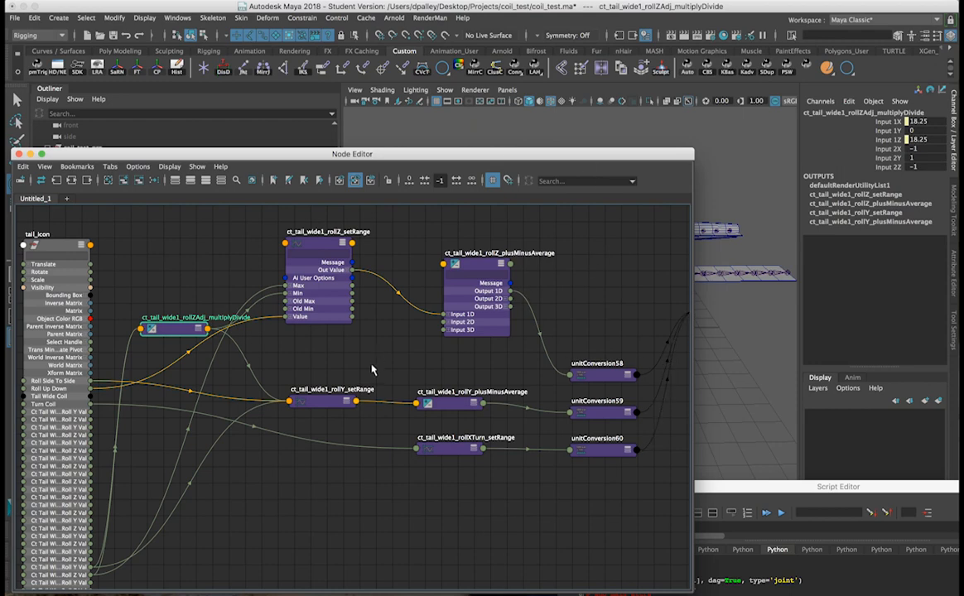
- Examine the full roll network by selecting the utility nodes between tail_icon and the joint, and close the Node Editor
{"action": "left_click", "coordinate": [438, 361]}
{"action": "middle_click_drag", "start_coordinate": [410, 349], "coordinate": [333, 340], "text": "alt"}
{"action": "right_click_drag", "start_coordinate": [446, 351], "coordinate": [357, 334], "text": "alt"}
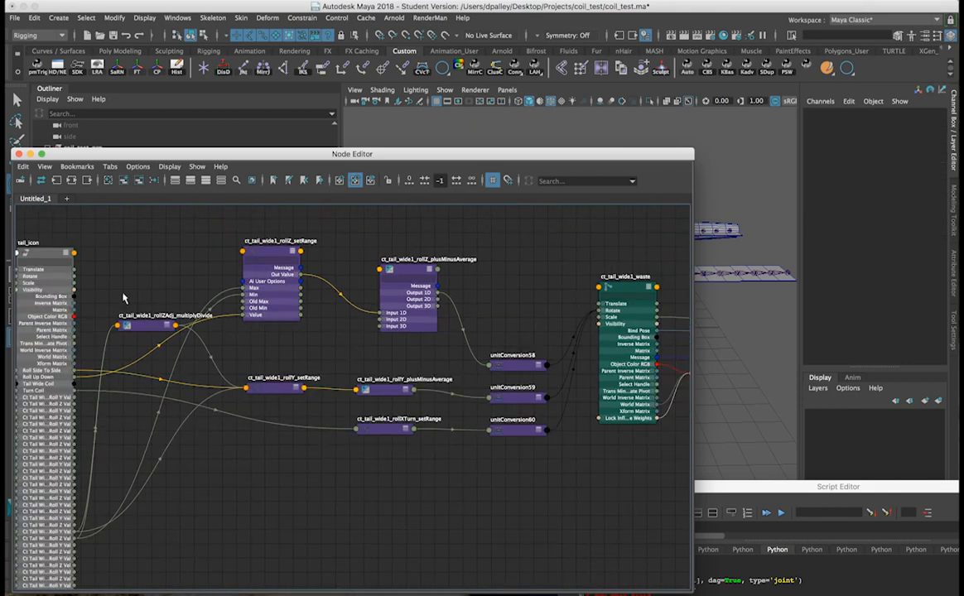
{"action": "left_click_drag", "start_coordinate": [391, 416], "coordinate": [418, 432]}
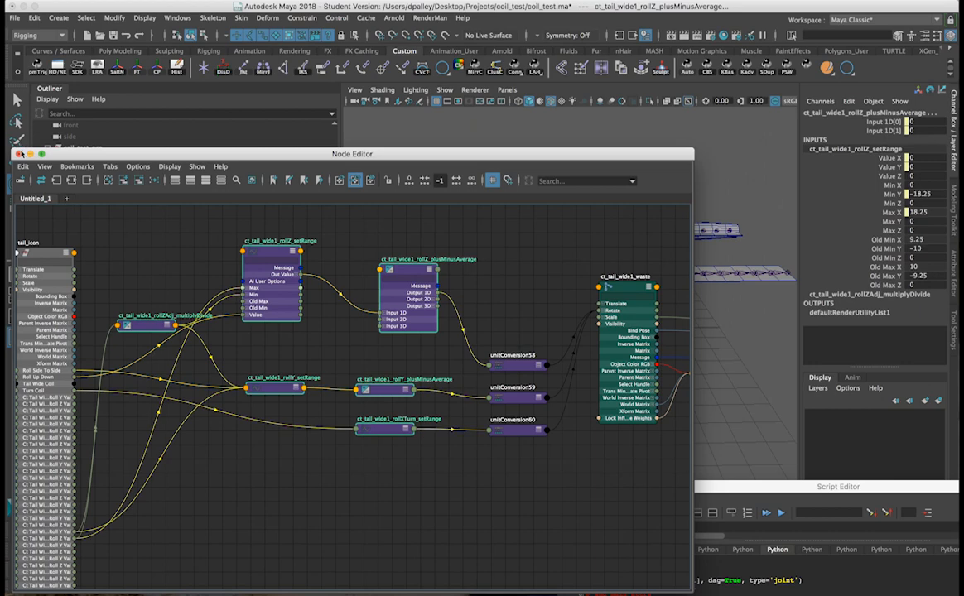
{"action": "left_click", "coordinate": [19, 155]}
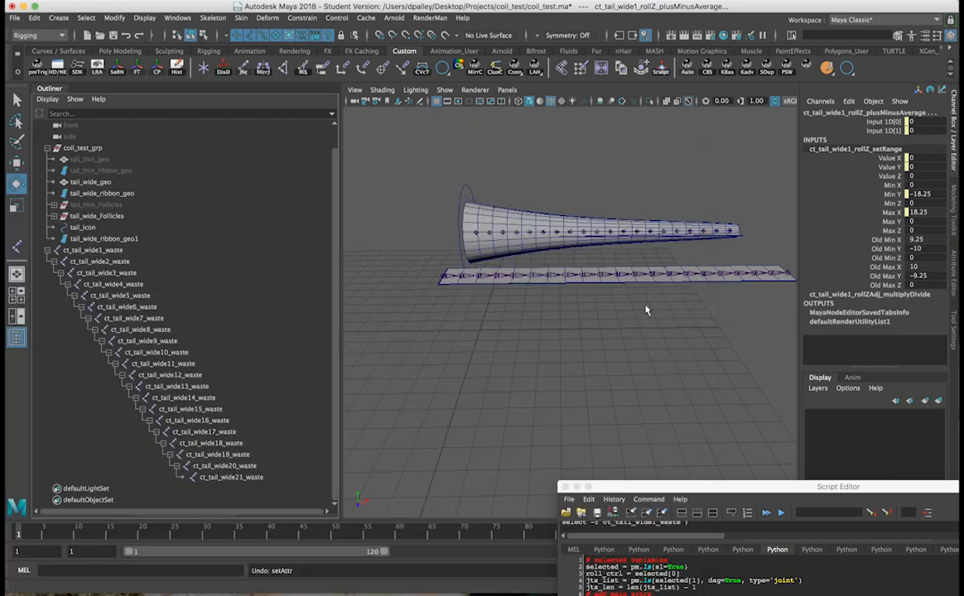
- Select tail_icon, test its Roll Up Down attribute while viewing the tail at an angle, and undo the change
{"action": "left_click", "coordinate": [658, 331]}
{"action": "left_click_drag", "start_coordinate": [606, 357], "coordinate": [500, 211], "text": "alt"}
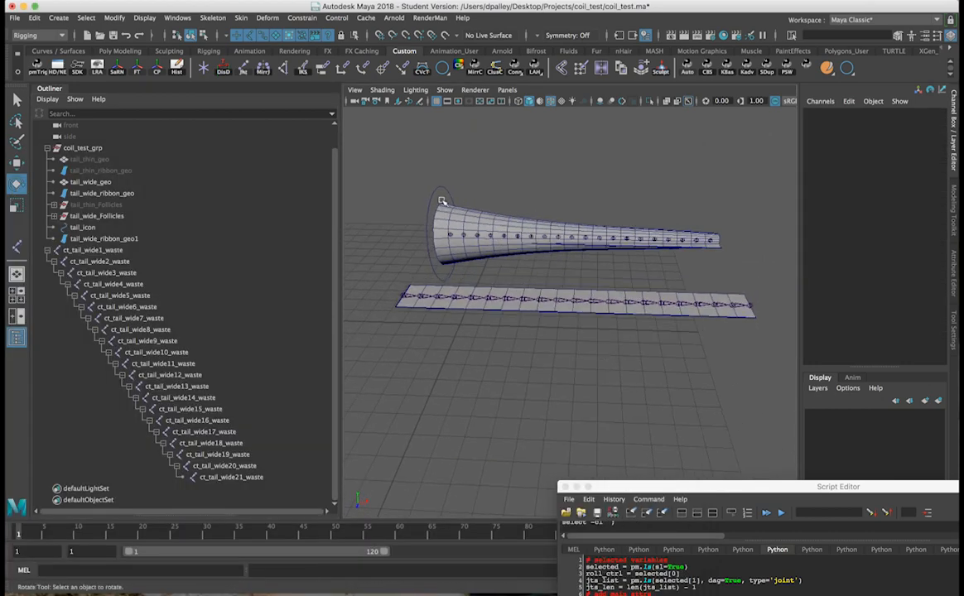
{"action": "left_click_drag", "start_coordinate": [442, 201], "coordinate": [419, 183]}
{"action": "left_click_drag", "start_coordinate": [571, 177], "coordinate": [579, 163], "text": "alt"}
{"action": "right_click_drag", "start_coordinate": [579, 163], "coordinate": [613, 178], "text": "alt"}
{"action": "left_click", "coordinate": [873, 130]}
{"action": "middle_click_drag", "start_coordinate": [635, 205], "coordinate": [687, 209]}
{"action": "left_click_drag", "start_coordinate": [554, 239], "coordinate": [587, 229], "text": "alt"}
{"action": "key", "text": "z"}
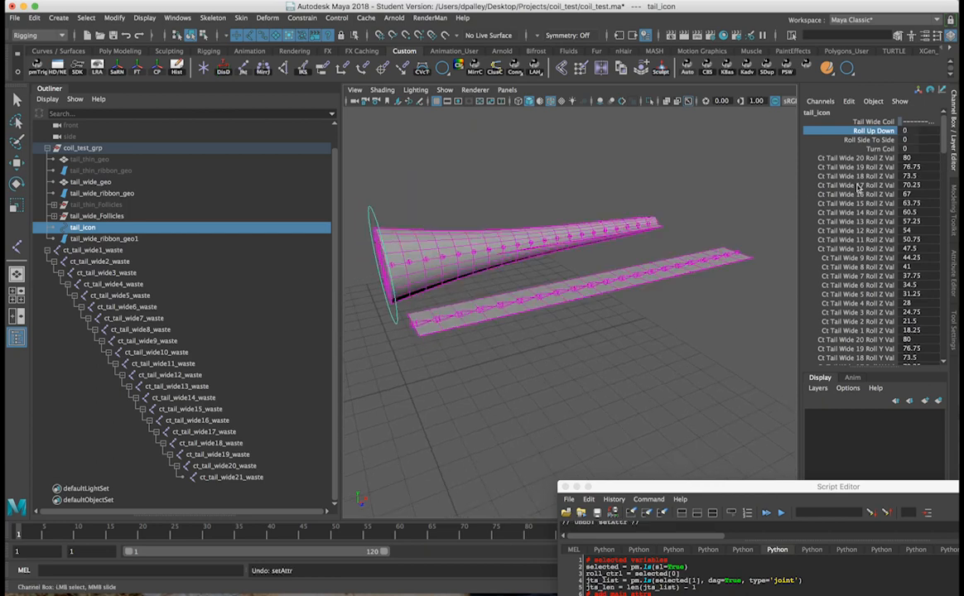
- Set tail_icon's Roll Up Down to 1.9 and frame the curled tail tip closely
{"action": "left_click_drag", "start_coordinate": [742, 218], "coordinate": [593, 216], "text": "alt"}
{"action": "middle_click_drag", "start_coordinate": [593, 215], "coordinate": [621, 226]}
{"action": "right_click_drag", "start_coordinate": [654, 232], "coordinate": [756, 252], "text": "alt"}
{"action": "middle_click_drag", "start_coordinate": [669, 248], "coordinate": [631, 284], "text": "alt"}
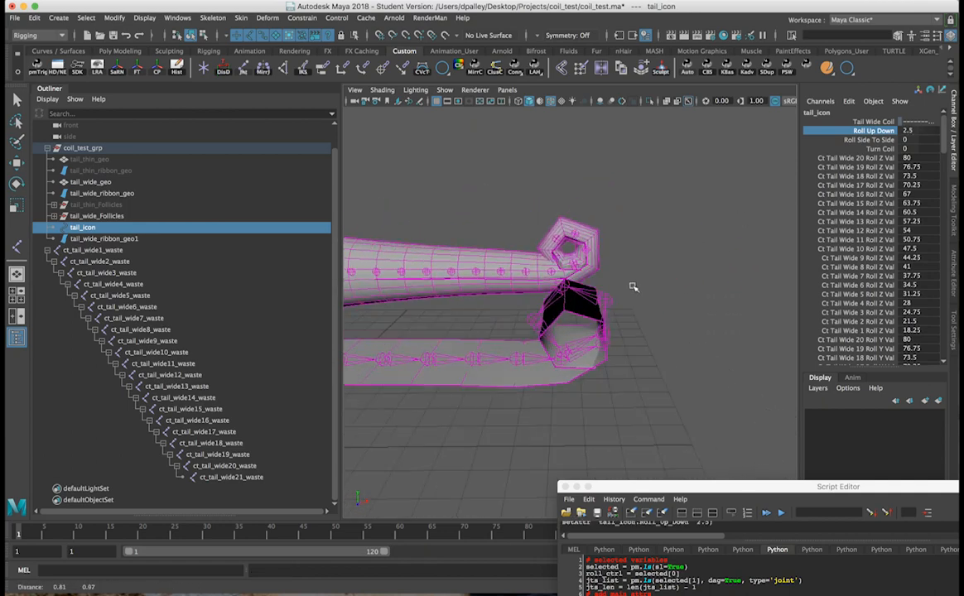
{"action": "right_click_drag", "start_coordinate": [639, 282], "coordinate": [760, 275], "text": "alt"}
{"action": "middle_click_drag", "start_coordinate": [749, 274], "coordinate": [644, 255]}
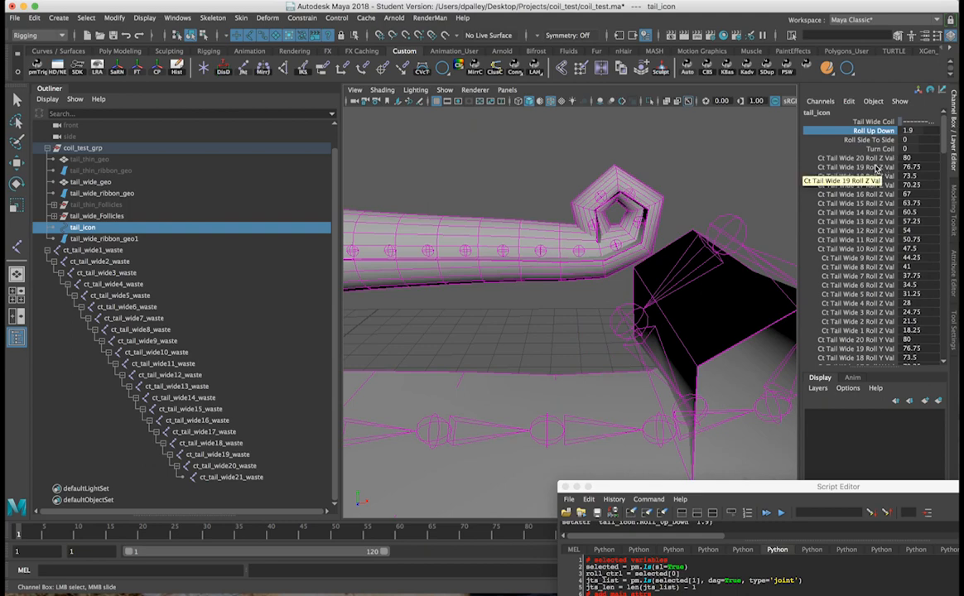
- Lower the Roll Z Val of Ct Tail Wide 19, 18 and 17 together to 69.95, 66.7 and 63.45
{"action": "left_click_drag", "start_coordinate": [875, 158], "coordinate": [876, 175]}
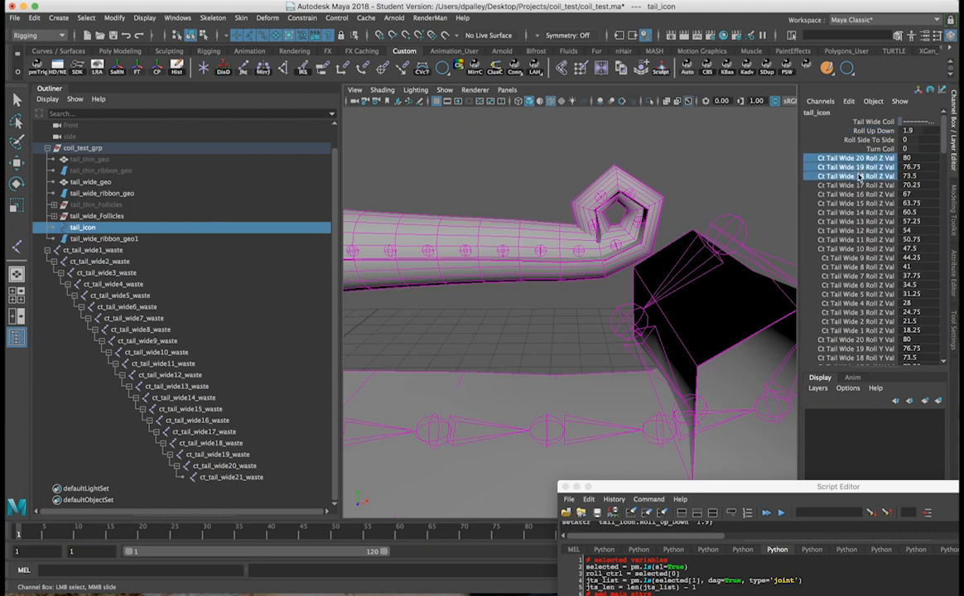
{"action": "left_click_drag", "start_coordinate": [860, 166], "coordinate": [860, 185]}
{"action": "middle_click_drag", "start_coordinate": [593, 180], "coordinate": [616, 197]}
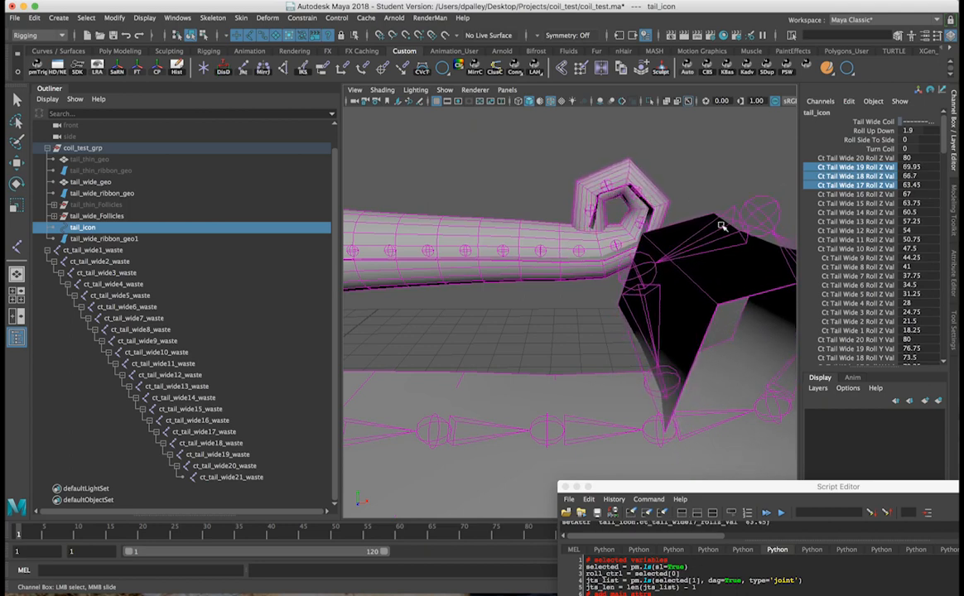
- Increase Roll Up Down to 5.9 and check the coil with the adjusted joint values
{"action": "left_click", "coordinate": [894, 130]}
{"action": "middle_click_drag", "start_coordinate": [638, 165], "coordinate": [641, 206]}
{"action": "left_click_drag", "start_coordinate": [641, 206], "coordinate": [697, 225], "text": "alt"}
- Lower the Roll Z Val of Ct Tail Wide 16–11 together to 50.8–34.55, and of 10–6 to 33.9–20.9
{"action": "left_click", "coordinate": [870, 176]}
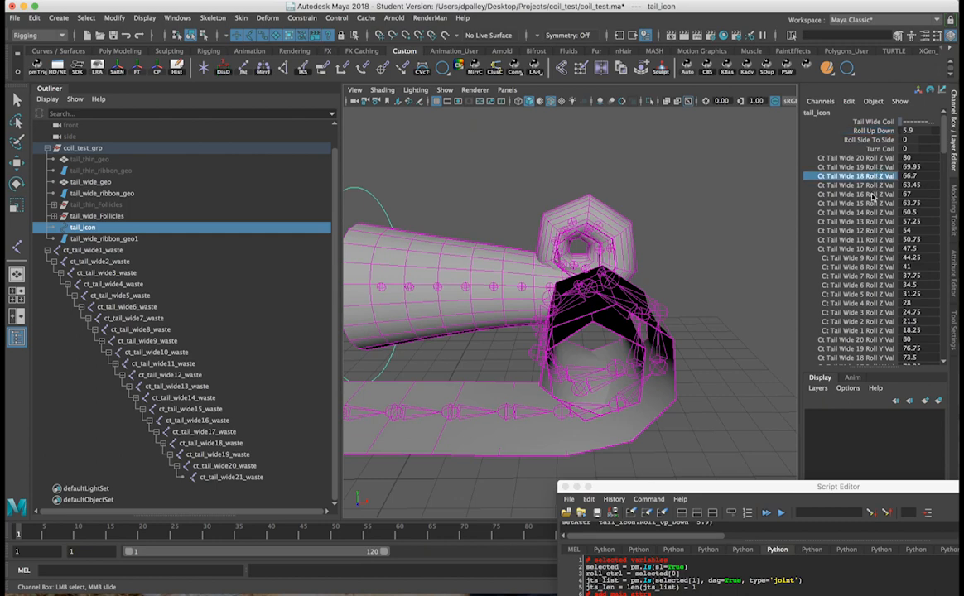
{"action": "left_click_drag", "start_coordinate": [872, 196], "coordinate": [876, 238]}
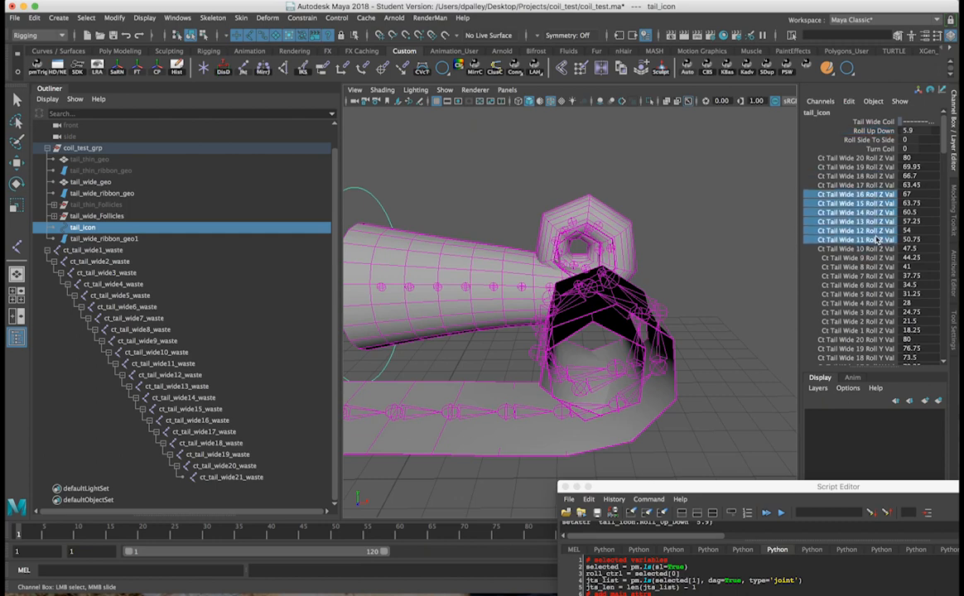
{"action": "middle_click_drag", "start_coordinate": [628, 191], "coordinate": [456, 189]}
{"action": "left_click_drag", "start_coordinate": [529, 188], "coordinate": [576, 201], "text": "alt"}
{"action": "left_click_drag", "start_coordinate": [639, 222], "coordinate": [642, 224], "text": "alt"}
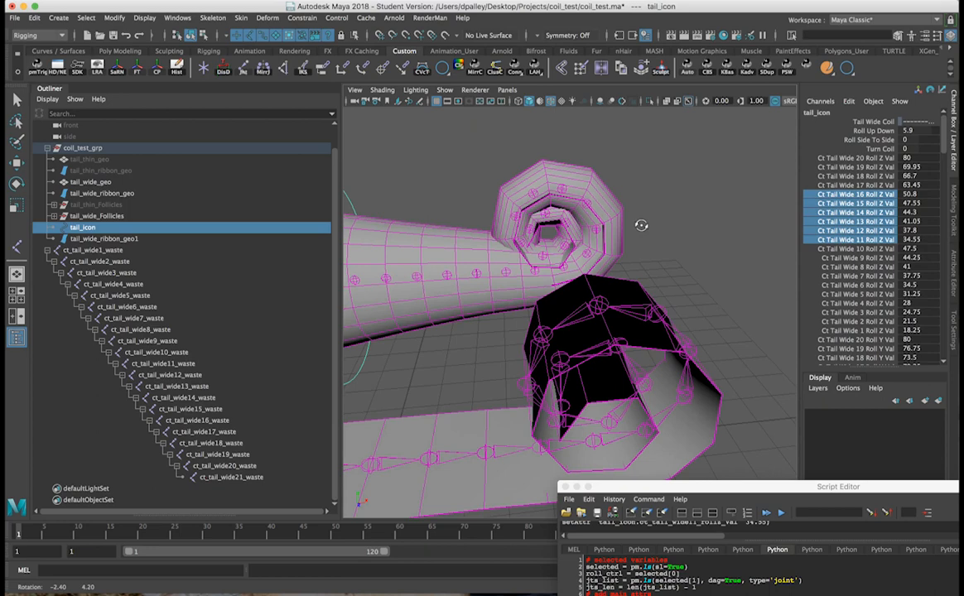
{"action": "left_click_drag", "start_coordinate": [865, 248], "coordinate": [874, 287]}
{"action": "middle_click_drag", "start_coordinate": [686, 176], "coordinate": [727, 208]}
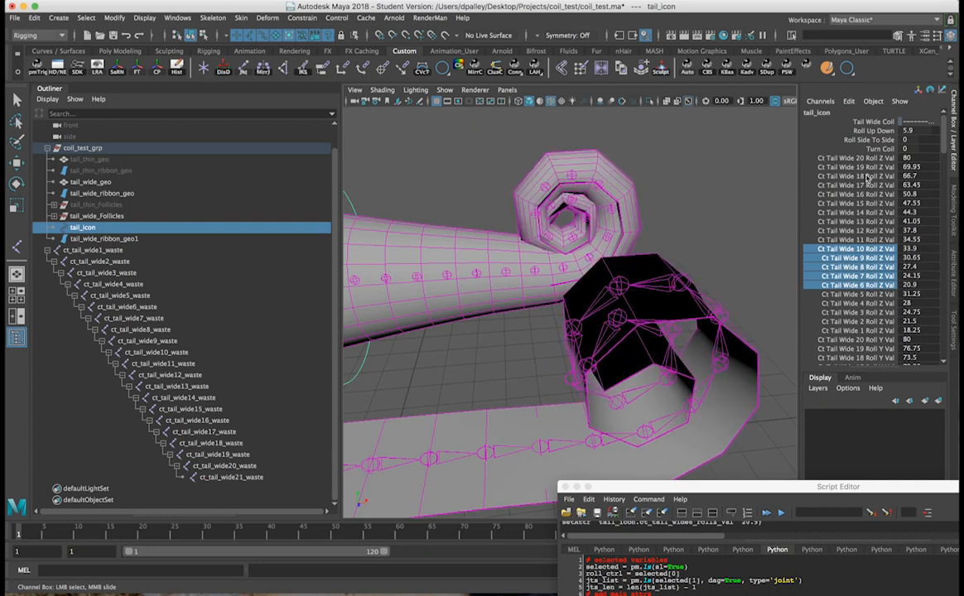
- Try lowering the Roll Z Val of Ct Tail Wide 20–17 together to 76.5–59.95, and undo the change
{"action": "left_click_drag", "start_coordinate": [869, 159], "coordinate": [871, 185]}
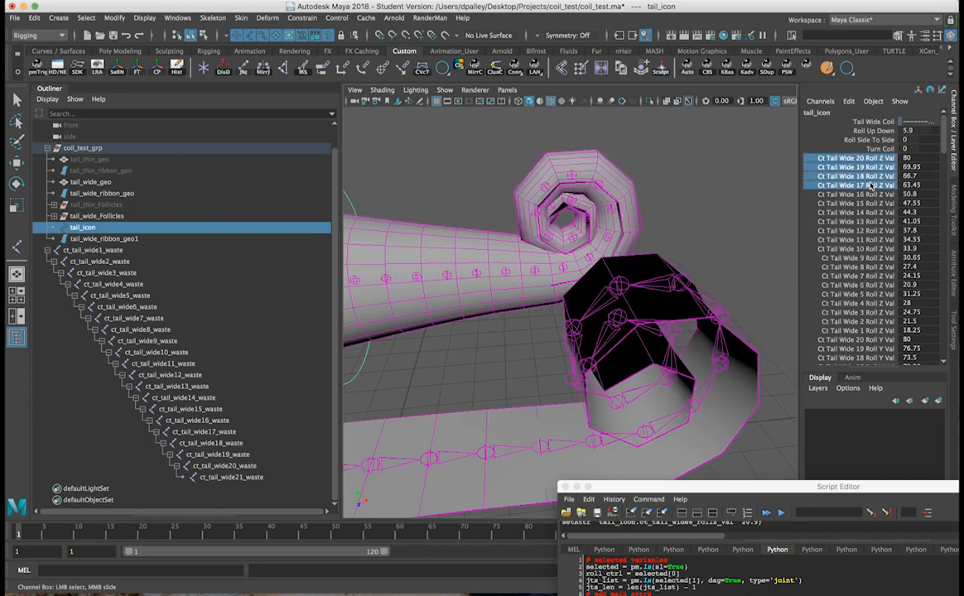
{"action": "middle_click_drag", "start_coordinate": [638, 205], "coordinate": [615, 193]}
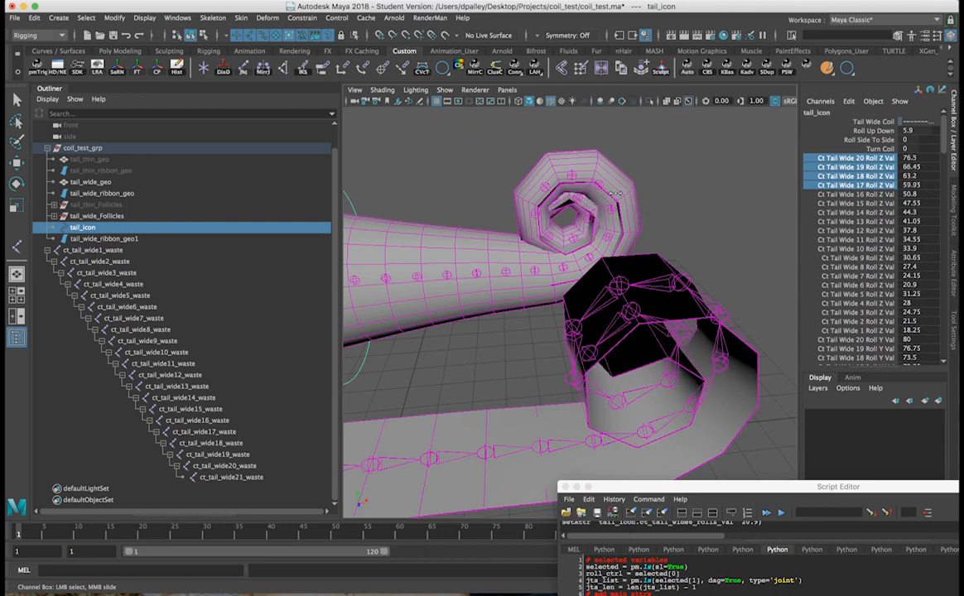
{"action": "key", "text": "ctrl+z"}
{"action": "left_click_drag", "start_coordinate": [615, 193], "coordinate": [701, 199], "text": "alt"}
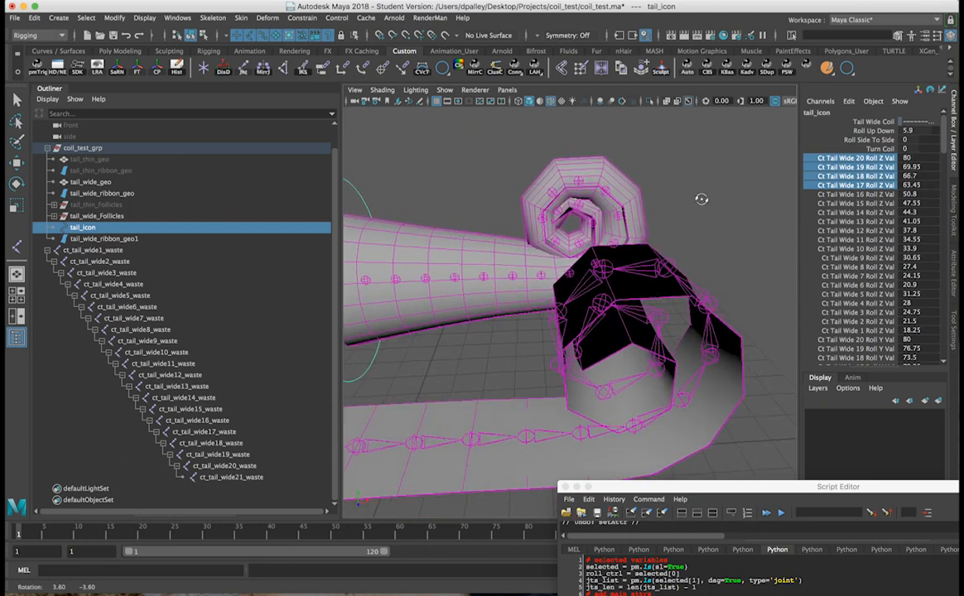
- Lower the Roll Z Val of Ct Tail Wide 19–2 together by 5.3, with Ct Tail Wide 20 set to 80
{"action": "left_click_drag", "start_coordinate": [860, 160], "coordinate": [887, 328]}
{"action": "middle_click_drag", "start_coordinate": [662, 183], "coordinate": [730, 152]}
{"action": "left_click", "coordinate": [884, 160]}
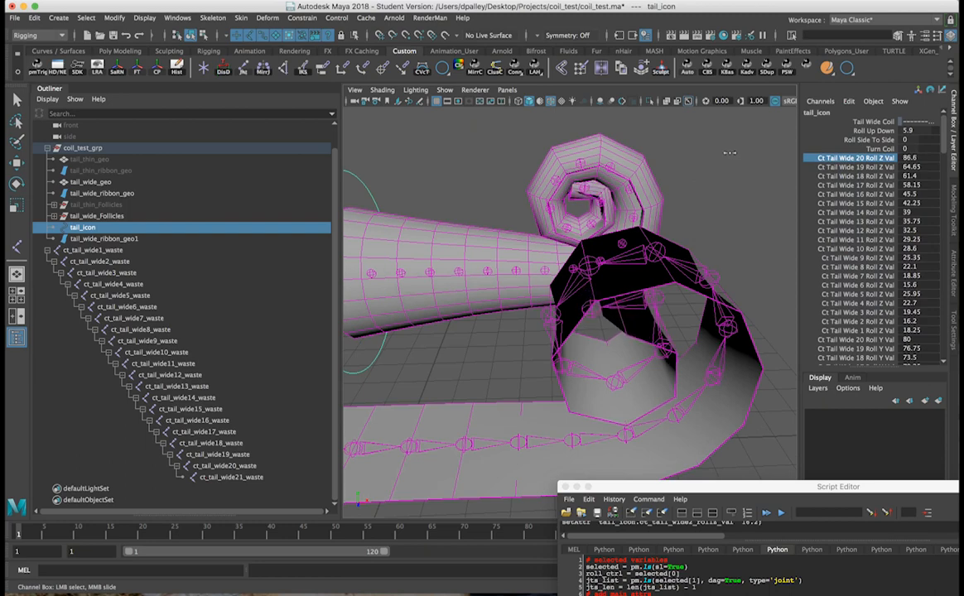
{"action": "key", "text": "ctrl+z"}
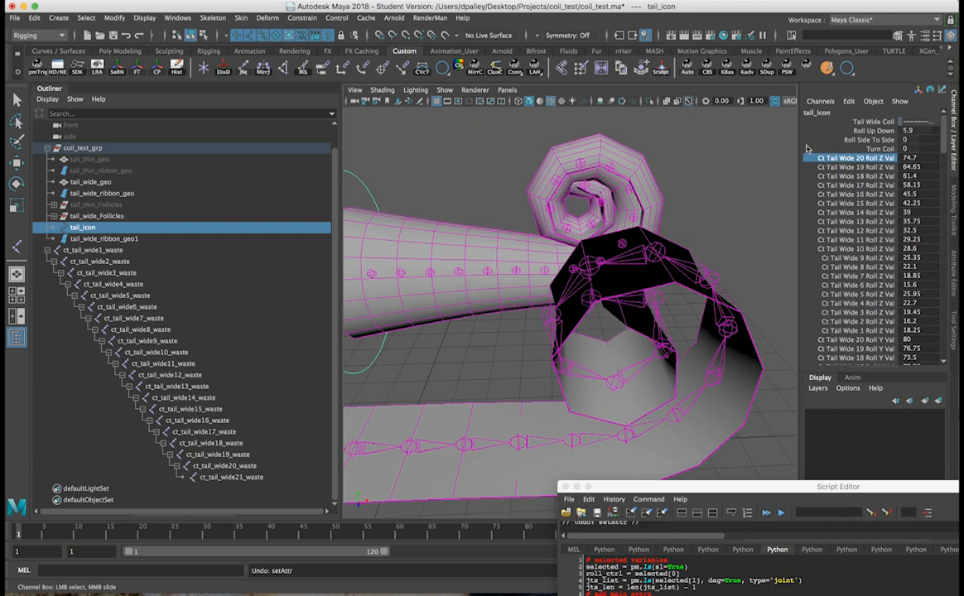
{"action": "double_click", "coordinate": [914, 157]}
{"action": "type", "text": "80"}
{"action": "key", "text": "Return"}
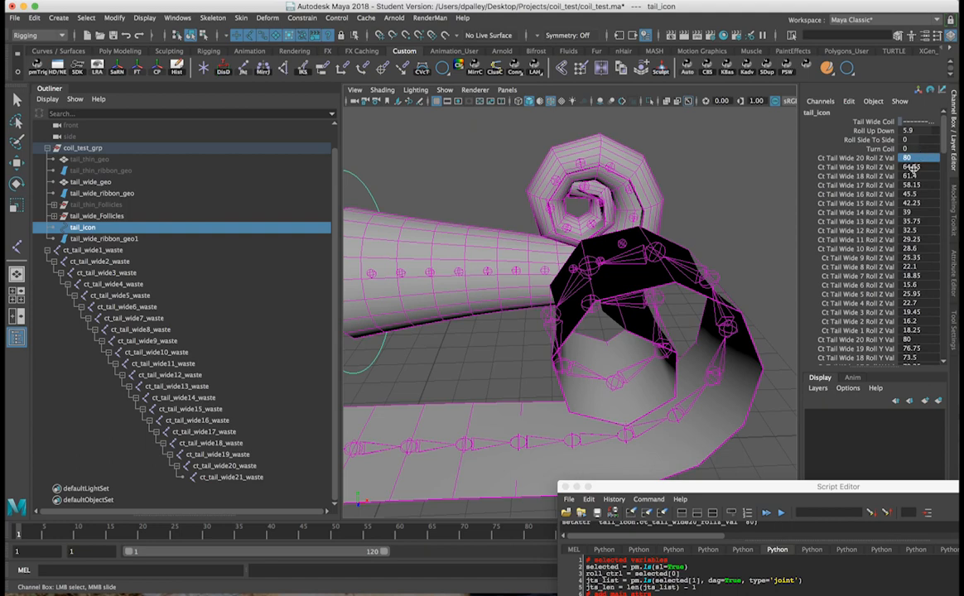
- Try shifting the Roll Z Val of Ct Tail Wide 19–14 together, and undo the change
{"action": "left_click_drag", "start_coordinate": [876, 169], "coordinate": [861, 212]}
{"action": "middle_click_drag", "start_coordinate": [584, 151], "coordinate": [639, 168]}
{"action": "key", "text": "ctrl+z"}
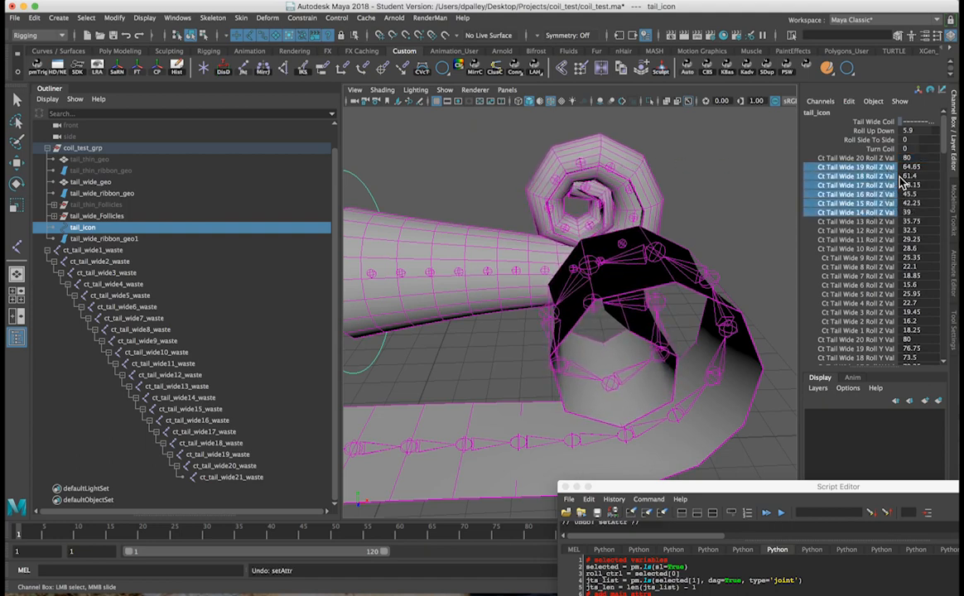
- Raise the Roll Z Val of Ct Tail Wide 15–11 to 43.25–30.25, and increase Roll Up Down to 9
{"action": "left_click_drag", "start_coordinate": [862, 203], "coordinate": [862, 239]}
{"action": "middle_click_drag", "start_coordinate": [590, 167], "coordinate": [655, 184]}
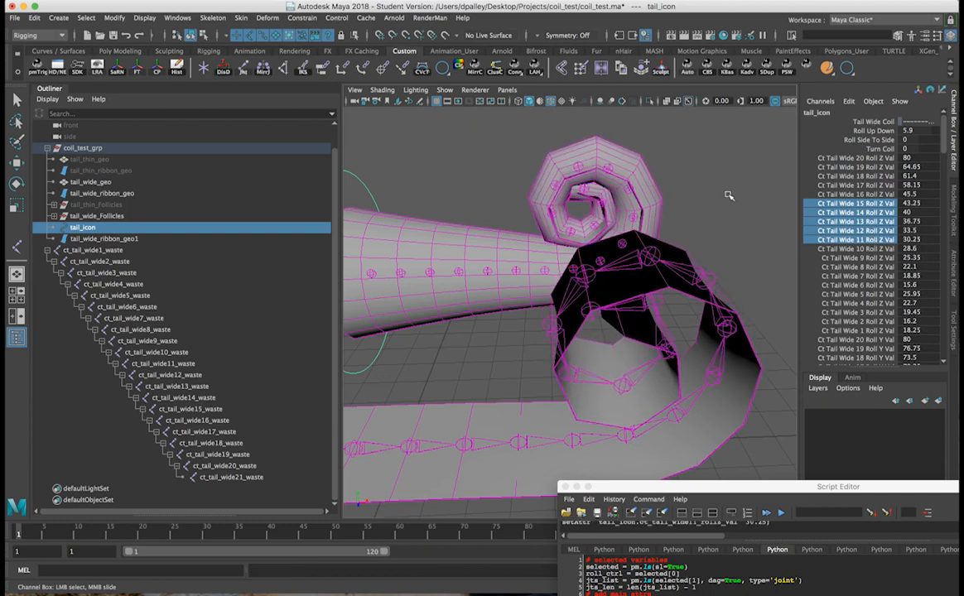
{"action": "scroll", "coordinate": [730, 196], "scroll_direction": "down", "scroll_amount": 2}
{"action": "left_click", "coordinate": [876, 131]}
{"action": "middle_click_drag", "start_coordinate": [573, 132], "coordinate": [656, 145]}
{"action": "left_click_drag", "start_coordinate": [656, 145], "coordinate": [600, 145], "text": "alt"}
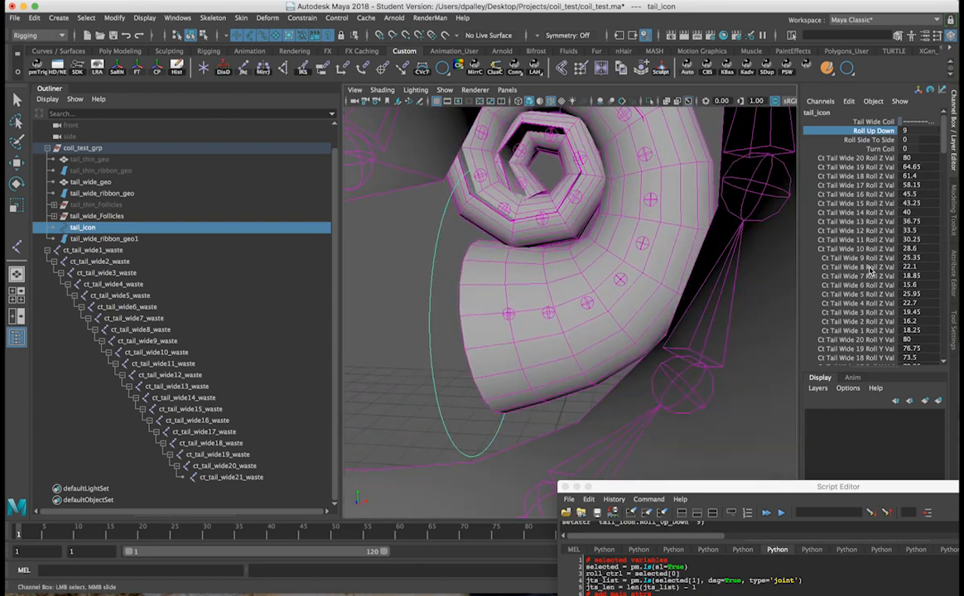
- Fine-tune the Roll Z Val of Ct Tail Wide 8–4 together to 22.2, 18.95, 15.7, 26.05 and 22.8
{"action": "left_click_drag", "start_coordinate": [862, 267], "coordinate": [862, 303]}
{"action": "middle_click_drag", "start_coordinate": [672, 265], "coordinate": [681, 265]}
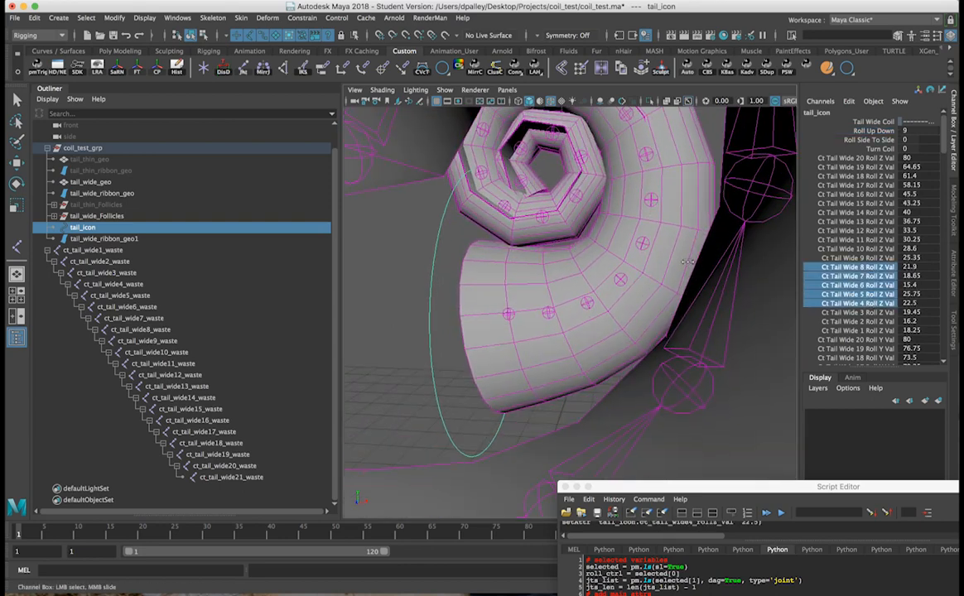
{"action": "middle_click_drag", "start_coordinate": [688, 263], "coordinate": [690, 263]}
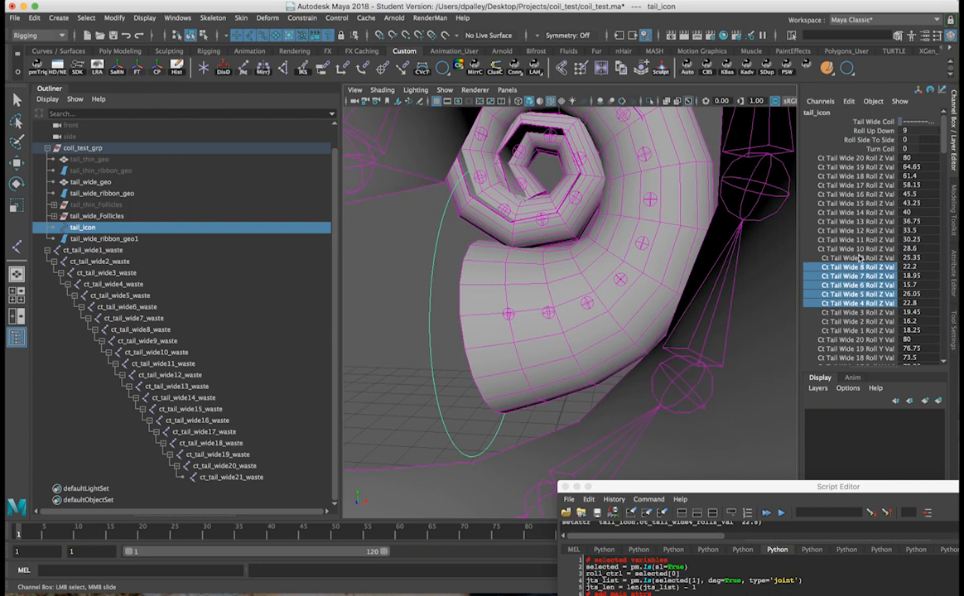
- Lower the Roll Z Val of Ct Tail Wide 13–10 together to 35.45, 32.2, 28.95 and 27.3
{"action": "left_click_drag", "start_coordinate": [858, 222], "coordinate": [862, 232]}
{"action": "middle_click_drag", "start_coordinate": [603, 251], "coordinate": [593, 251]}
{"action": "left_click_drag", "start_coordinate": [582, 246], "coordinate": [625, 249], "text": "alt"}
{"action": "right_click_drag", "start_coordinate": [685, 240], "coordinate": [727, 243], "text": "alt"}
- Lower the Roll Z Val of Ct Tail Wide 18–15 to 57.9, 54.65, 42 and 39.75, checking the coil from several angles
{"action": "left_click_drag", "start_coordinate": [870, 206], "coordinate": [872, 178]}
{"action": "middle_click_drag", "start_coordinate": [667, 280], "coordinate": [643, 282]}
{"action": "left_click_drag", "start_coordinate": [649, 281], "coordinate": [662, 297], "text": "alt"}
{"action": "mouse_move", "coordinate": [663, 296]}
{"action": "middle_mouse_down"}
{"action": "mouse_move", "coordinate": [646, 296]}
{"action": "mouse_move", "coordinate": [662, 296]}
{"action": "middle_mouse_up"}
{"action": "left_click_drag", "start_coordinate": [679, 302], "coordinate": [640, 296], "text": "alt"}
{"action": "right_click_drag", "start_coordinate": [684, 274], "coordinate": [655, 274], "text": "alt"}
{"action": "left_click_drag", "start_coordinate": [654, 274], "coordinate": [490, 275], "text": "alt"}
{"action": "right_click_drag", "start_coordinate": [530, 275], "coordinate": [491, 277], "text": "alt"}
{"action": "left_click_drag", "start_coordinate": [492, 277], "coordinate": [584, 280], "text": "alt"}
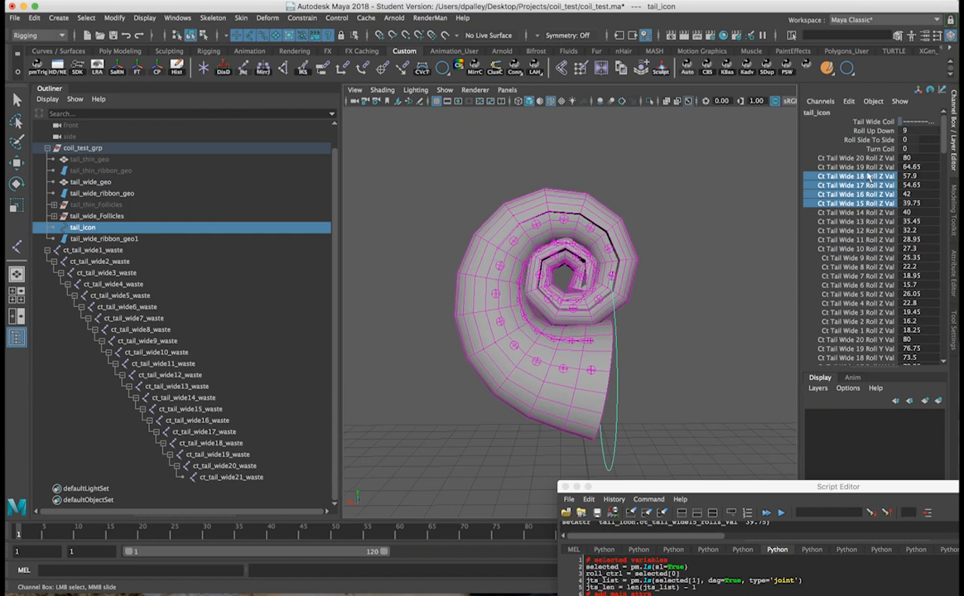
- Lock and hide the Roll Z Val attributes of Ct Tail Wide 20–1 on tail_icon
{"action": "left_click", "coordinate": [870, 159]}
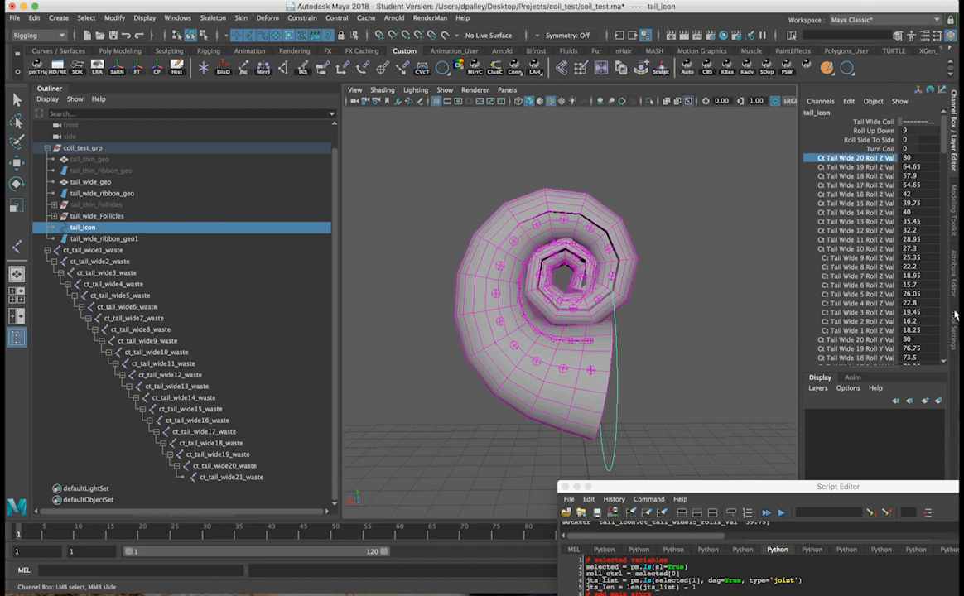
{"action": "left_click", "coordinate": [872, 330], "text": "shift"}
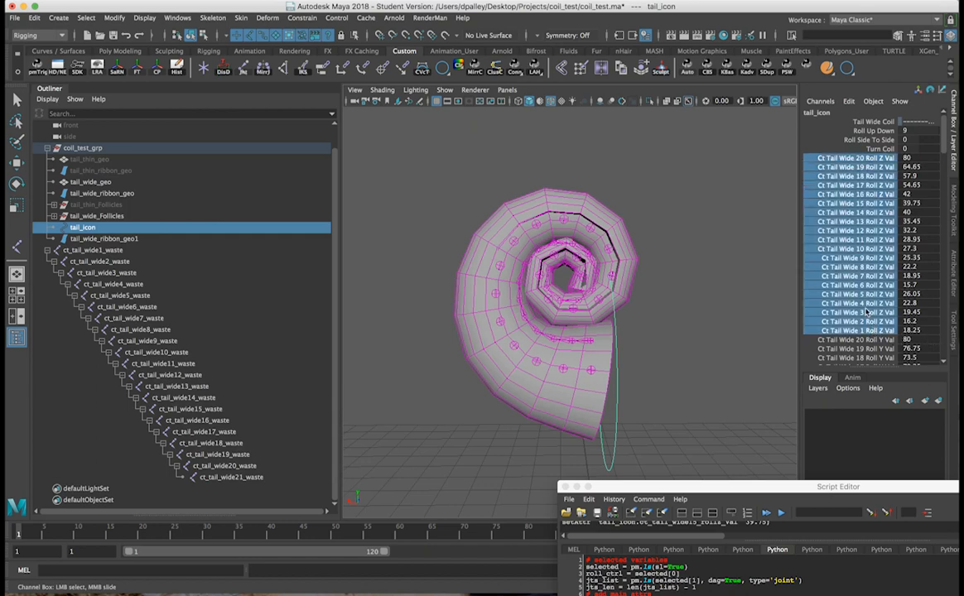
{"action": "right_click", "coordinate": [867, 311]}
{"action": "left_click", "coordinate": [863, 277]}
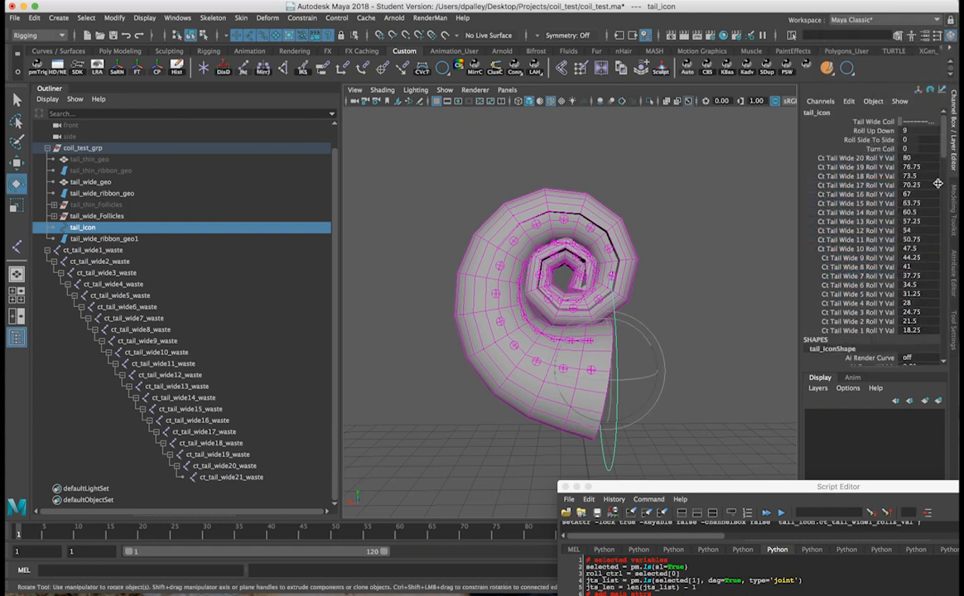
- Test the coil by varying Roll Up Down up to 9.2, and reset it to 0
{"action": "left_click", "coordinate": [880, 131]}
{"action": "middle_click_drag", "start_coordinate": [692, 197], "coordinate": [648, 198]}
{"action": "left_click_drag", "start_coordinate": [548, 204], "coordinate": [596, 203], "text": "alt"}
{"action": "middle_click_drag", "start_coordinate": [597, 203], "coordinate": [657, 225]}
{"action": "left_click_drag", "start_coordinate": [530, 236], "coordinate": [628, 211], "text": "alt"}
{"action": "double_click", "coordinate": [920, 130]}
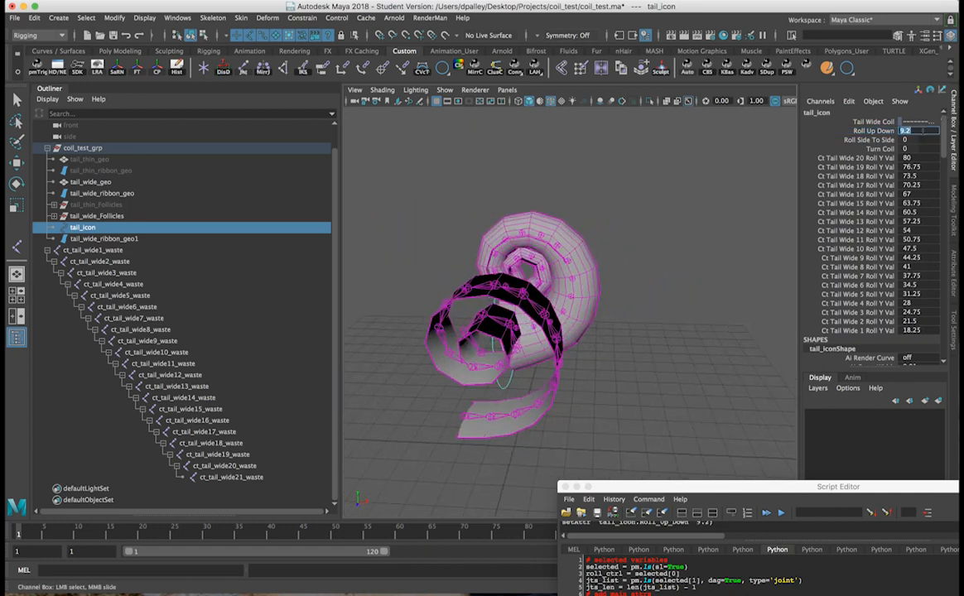
{"action": "type", "text": "0"}
{"action": "key", "text": "Return"}
- Set Roll Side To Side to 10 and view the sideways coil from above
{"action": "mouse_move", "coordinate": [669, 235]}
{"action": "left_mouse_down", "text": "alt"}
{"action": "mouse_move", "coordinate": [641, 284]}
{"action": "mouse_move", "coordinate": [701, 118]}
{"action": "mouse_move", "coordinate": [665, 226]}
{"action": "left_mouse_up", "text": "alt"}
{"action": "left_click", "coordinate": [870, 139]}
{"action": "middle_click_drag", "start_coordinate": [604, 168], "coordinate": [716, 179]}
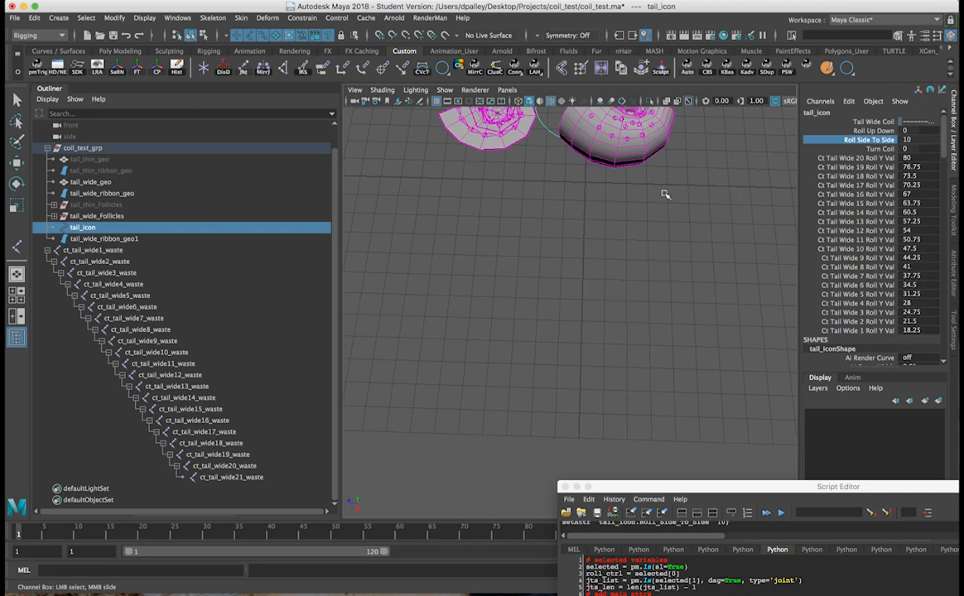
{"action": "left_click_drag", "start_coordinate": [617, 278], "coordinate": [604, 215], "text": "alt"}
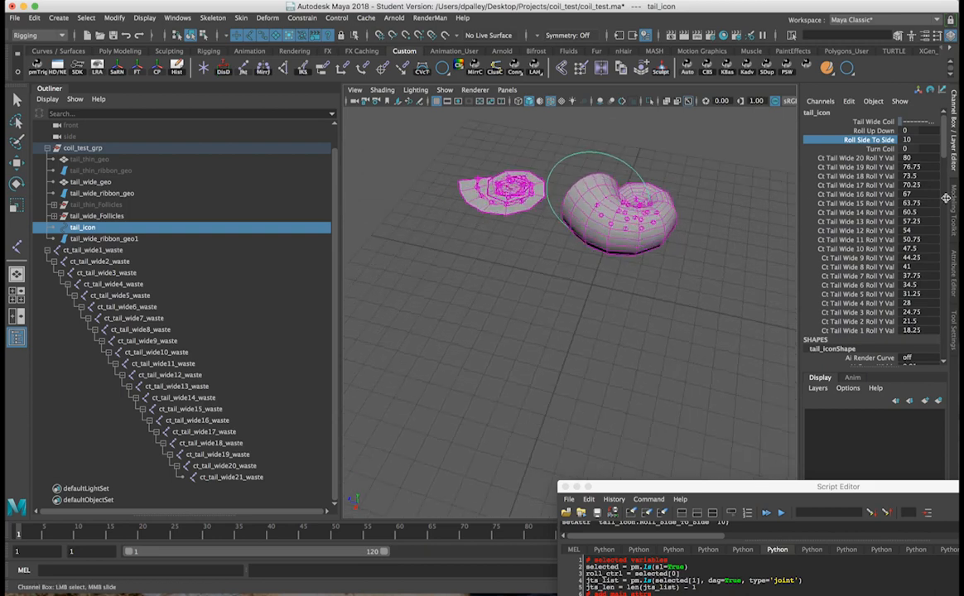
- Try lowering the Roll Y Val of Ct Tail Wide 19–16 and of all twenty joints, undoing each change
{"action": "left_click_drag", "start_coordinate": [880, 164], "coordinate": [886, 194]}
{"action": "middle_click_drag", "start_coordinate": [742, 216], "coordinate": [716, 232]}
{"action": "key", "text": "ctrl+z"}
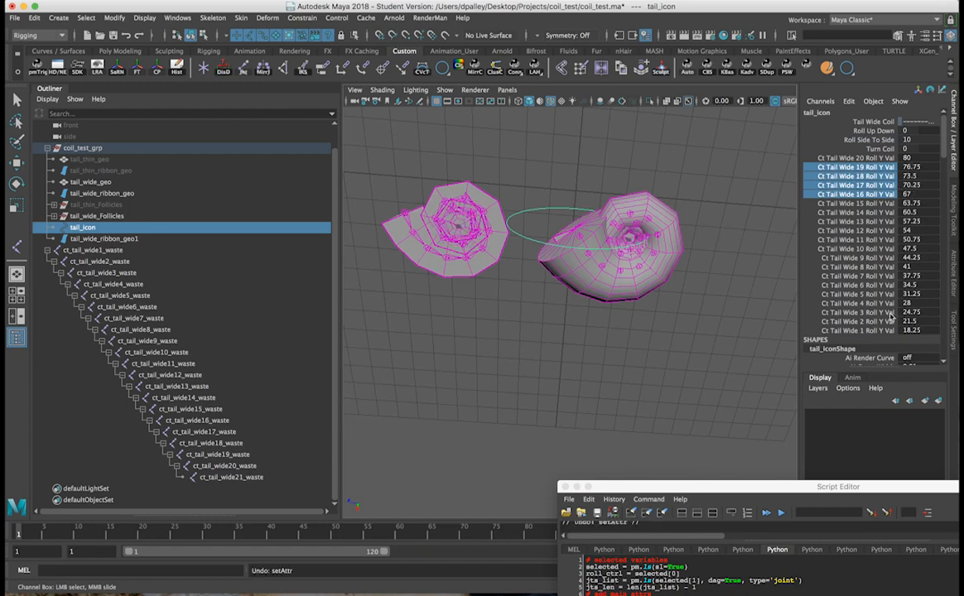
{"action": "left_click_drag", "start_coordinate": [883, 331], "coordinate": [889, 163]}
{"action": "middle_click_drag", "start_coordinate": [725, 192], "coordinate": [717, 192]}
{"action": "key", "text": "ctrl+z"}
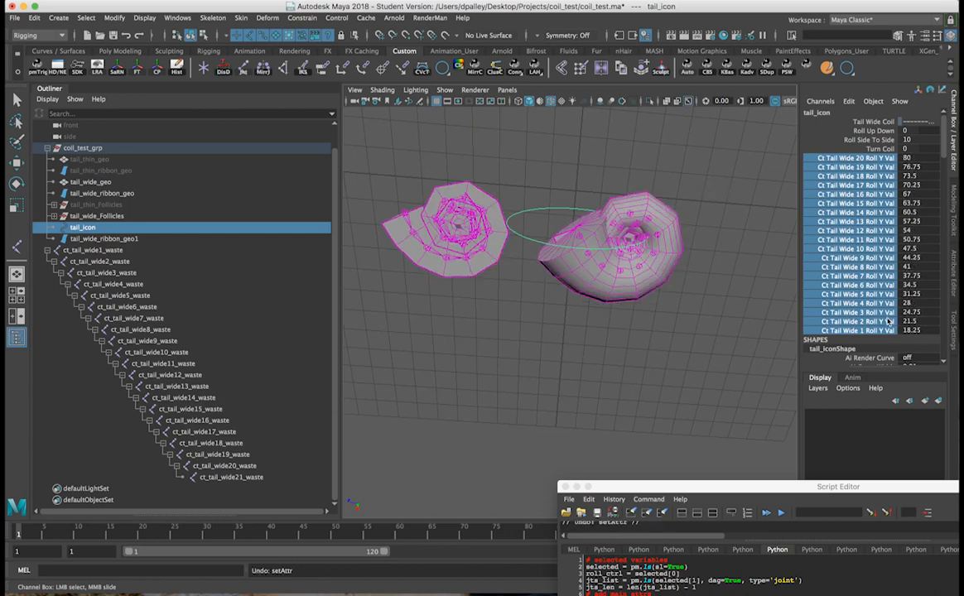
- Lower the Roll Y Val of Ct Tail Wide 20–2 together to 75.3–16.8, and 19–4 further to 63.05–14.3
{"action": "left_click_drag", "start_coordinate": [886, 320], "coordinate": [877, 161]}
{"action": "middle_click_drag", "start_coordinate": [700, 301], "coordinate": [617, 307]}
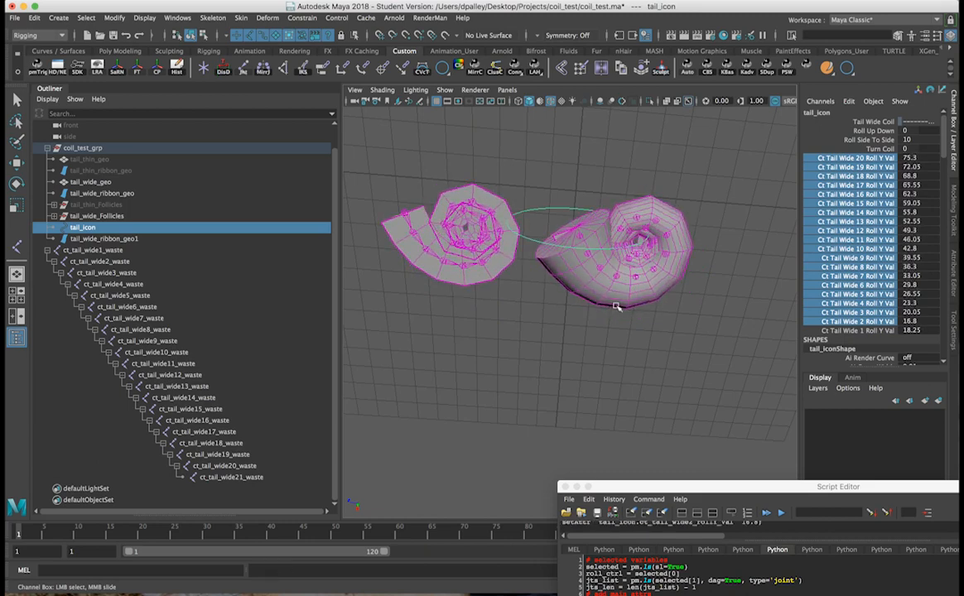
{"action": "left_click", "coordinate": [862, 322]}
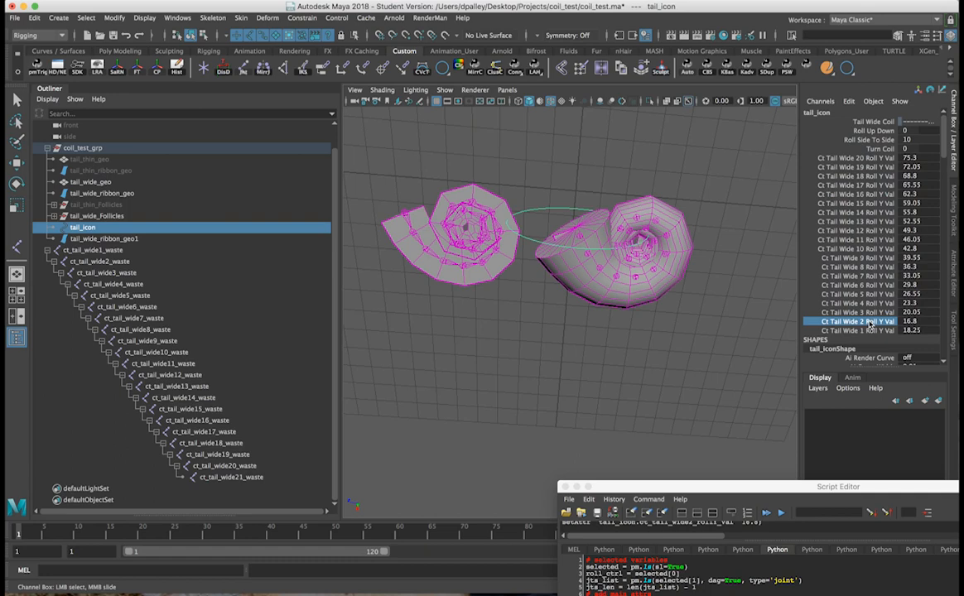
{"action": "left_click_drag", "start_coordinate": [867, 304], "coordinate": [868, 170]}
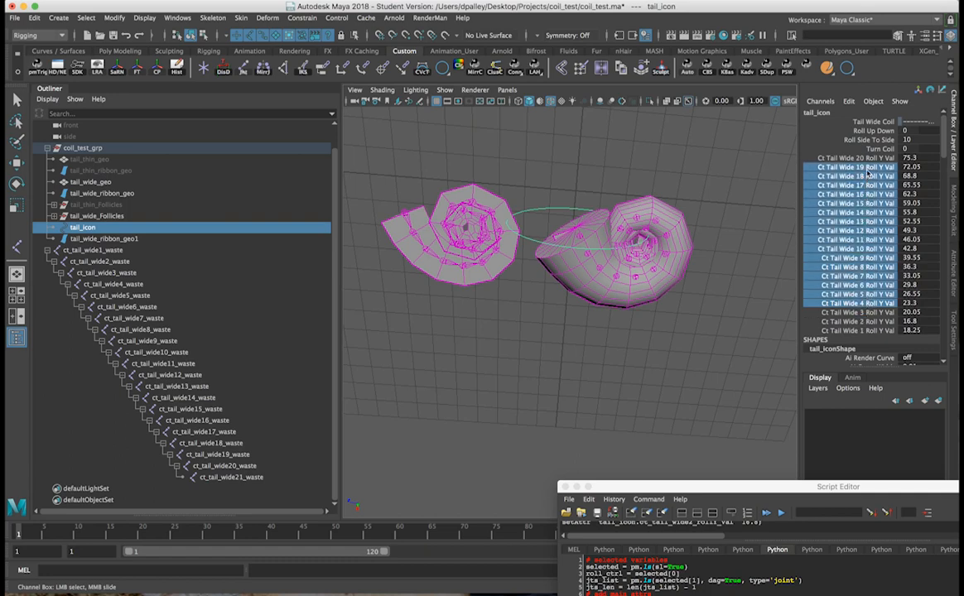
{"action": "middle_click_drag", "start_coordinate": [703, 306], "coordinate": [643, 321]}
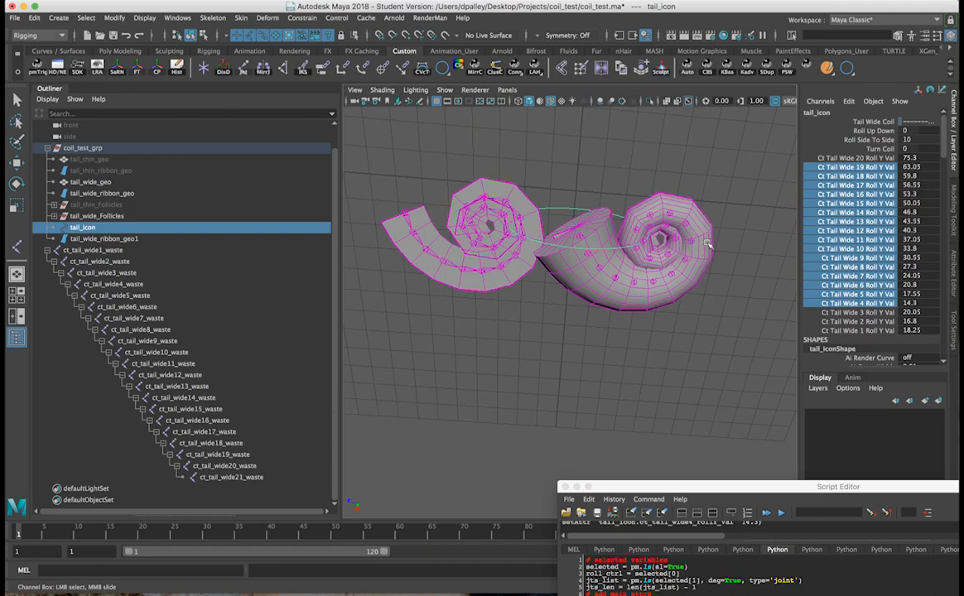
{"action": "left_click_drag", "start_coordinate": [702, 246], "coordinate": [652, 239], "text": "alt"}
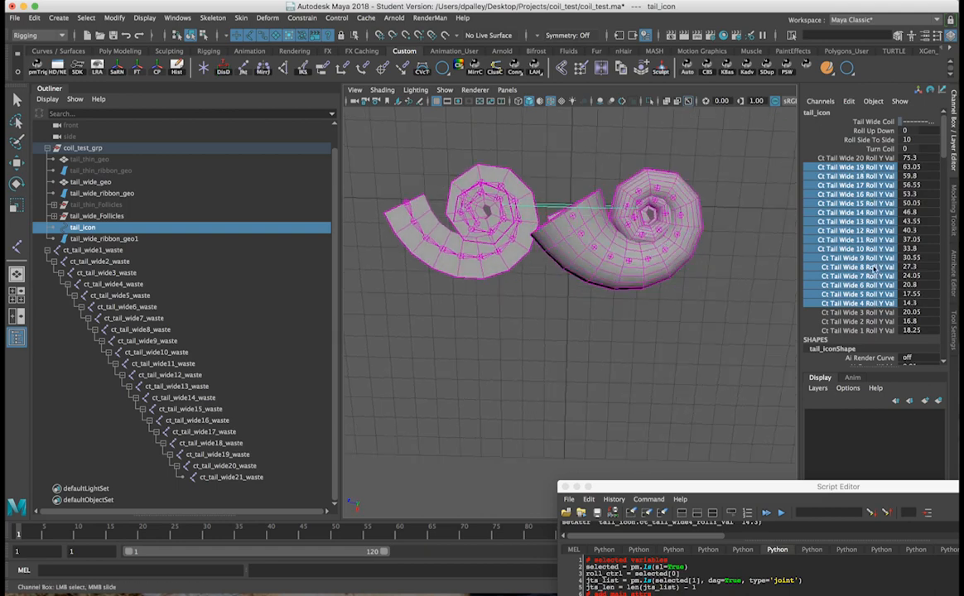
- Try lowering the Roll Y Val of Ct Tail Wide 8–5 slightly, and undo the change
{"action": "left_click_drag", "start_coordinate": [872, 268], "coordinate": [874, 295]}
{"action": "middle_click_drag", "start_coordinate": [680, 239], "coordinate": [677, 237]}
{"action": "key", "text": "ctrl+z"}
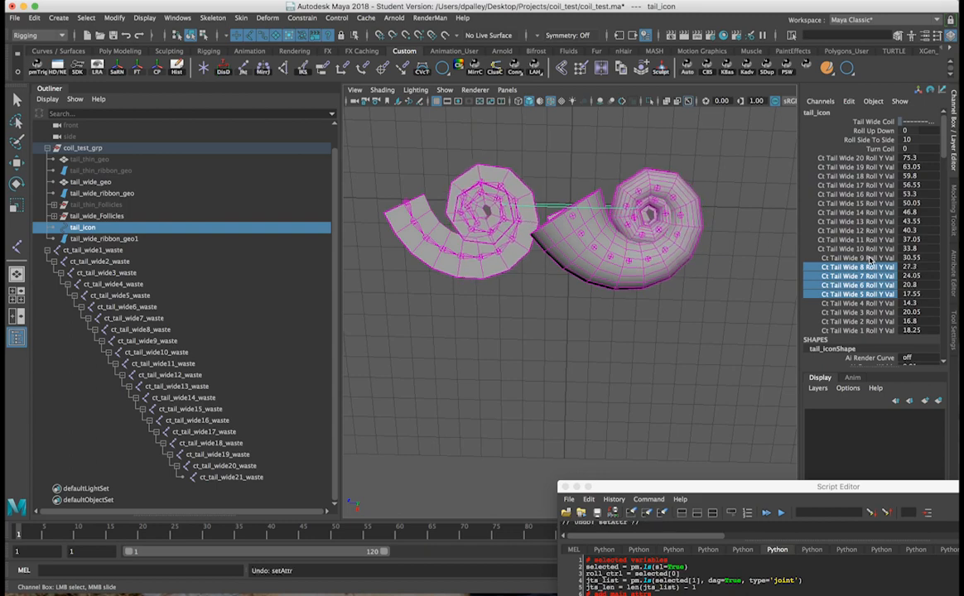
- Lower the Roll Y Val of Ct Tail Wide 13–9 together to 36.45–23.45, and of 18–14 to 52.8–39.8
{"action": "left_click_drag", "start_coordinate": [875, 258], "coordinate": [870, 223]}
{"action": "middle_click_drag", "start_coordinate": [706, 227], "coordinate": [650, 225]}
{"action": "left_click_drag", "start_coordinate": [838, 214], "coordinate": [850, 177]}
{"action": "middle_click_drag", "start_coordinate": [663, 250], "coordinate": [628, 257]}
{"action": "left_click_drag", "start_coordinate": [613, 257], "coordinate": [593, 233], "text": "alt"}
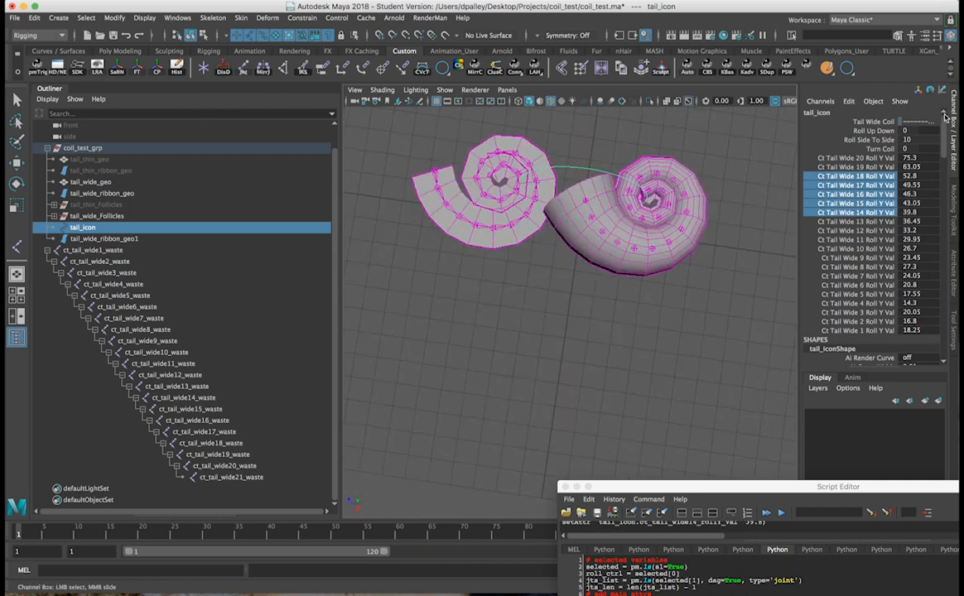
- Lock and hide the Roll Y Val attributes of Ct Tail Wide 20–1 on tail_icon
{"action": "left_click", "coordinate": [876, 159]}
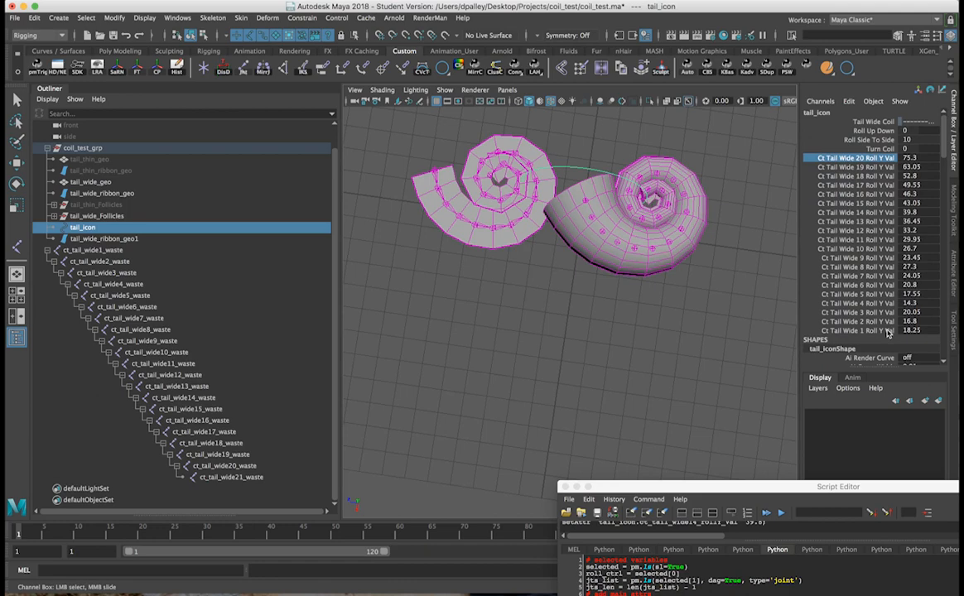
{"action": "left_click", "coordinate": [888, 332], "text": "shift"}
{"action": "right_click", "coordinate": [889, 331]}
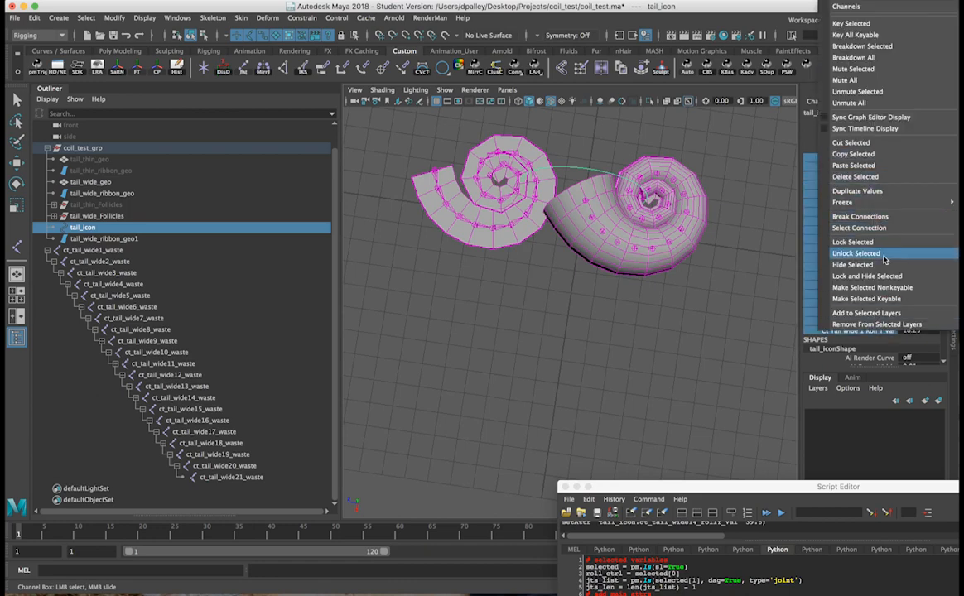
{"action": "left_click", "coordinate": [867, 276]}
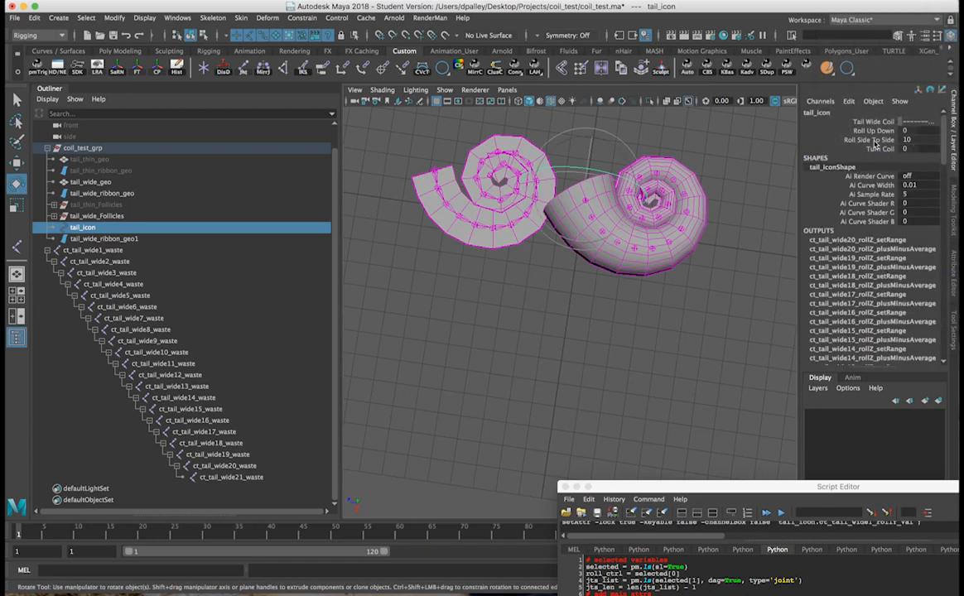
- Reset Roll Side To Side to 0 so the tail uncoils
{"action": "left_click", "coordinate": [871, 132]}
{"action": "left_click", "coordinate": [906, 140]}
{"action": "type", "text": "0"}
{"action": "key", "text": "Return"}
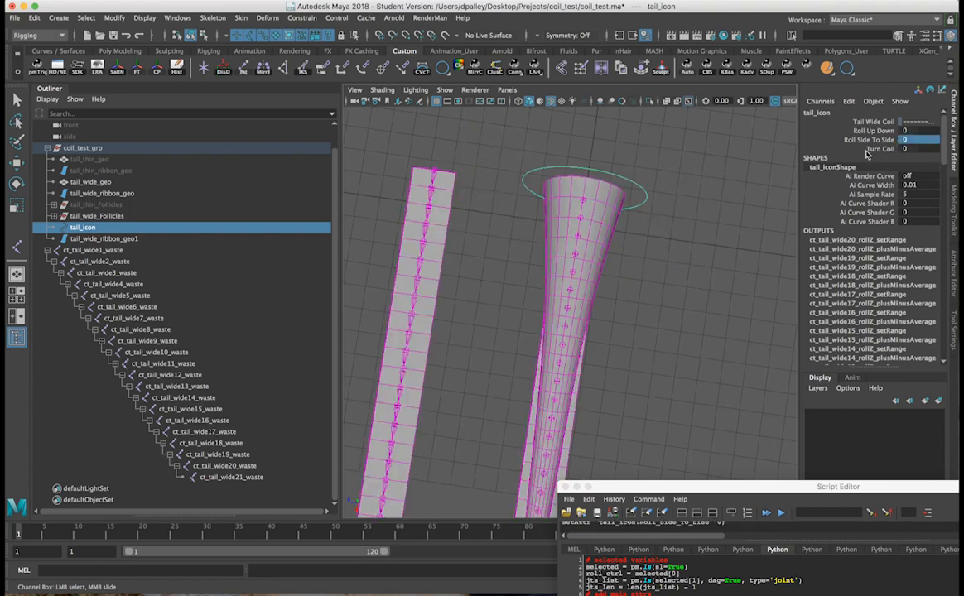
- Try a Roll Side To Side coil on tail_icon and undo the change
{"action": "left_click", "coordinate": [871, 140]}
{"action": "middle_click_drag", "start_coordinate": [626, 182], "coordinate": [729, 218]}
{"action": "key", "text": "super+z"}
- Set tail_icon's Roll Up Down to 10 and check the coiled tail
{"action": "left_click", "coordinate": [879, 131]}
{"action": "left_click_drag", "start_coordinate": [694, 233], "coordinate": [604, 166], "text": "alt"}
{"action": "middle_click_drag", "start_coordinate": [604, 165], "coordinate": [675, 190]}
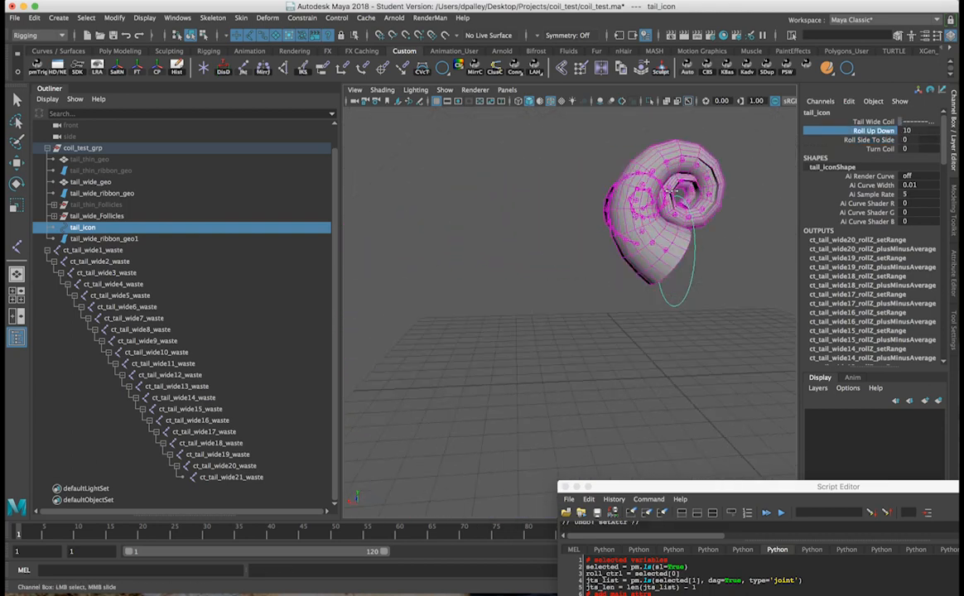
{"action": "left_click_drag", "start_coordinate": [660, 197], "coordinate": [662, 248], "text": "alt"}
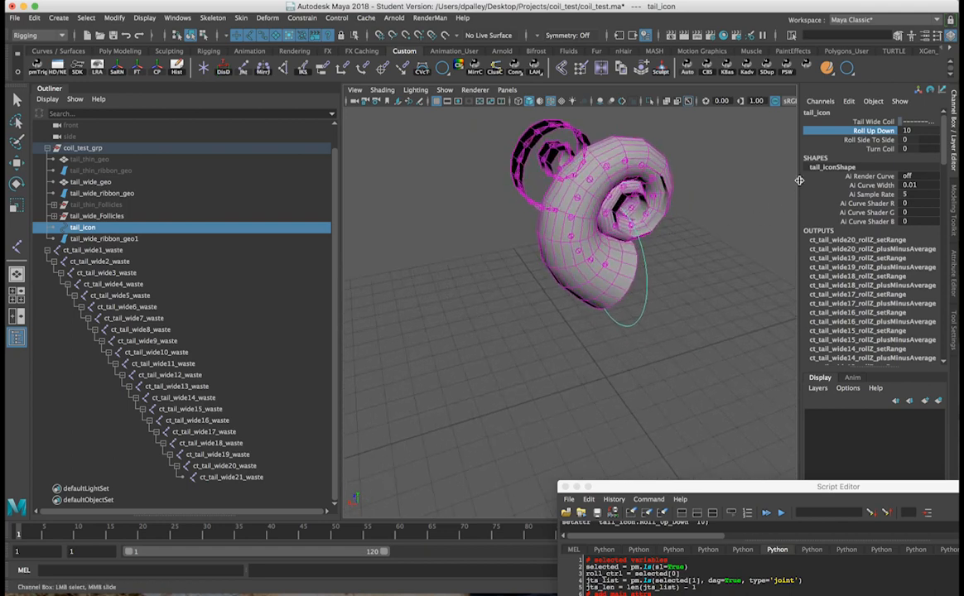
- Try Turn Coil on the vertically rolled tail and undo the changes
{"action": "left_click", "coordinate": [882, 149]}
{"action": "middle_click_drag", "start_coordinate": [720, 180], "coordinate": [679, 227]}
{"action": "key", "text": "super+z"}
{"action": "key", "text": "super+z"}
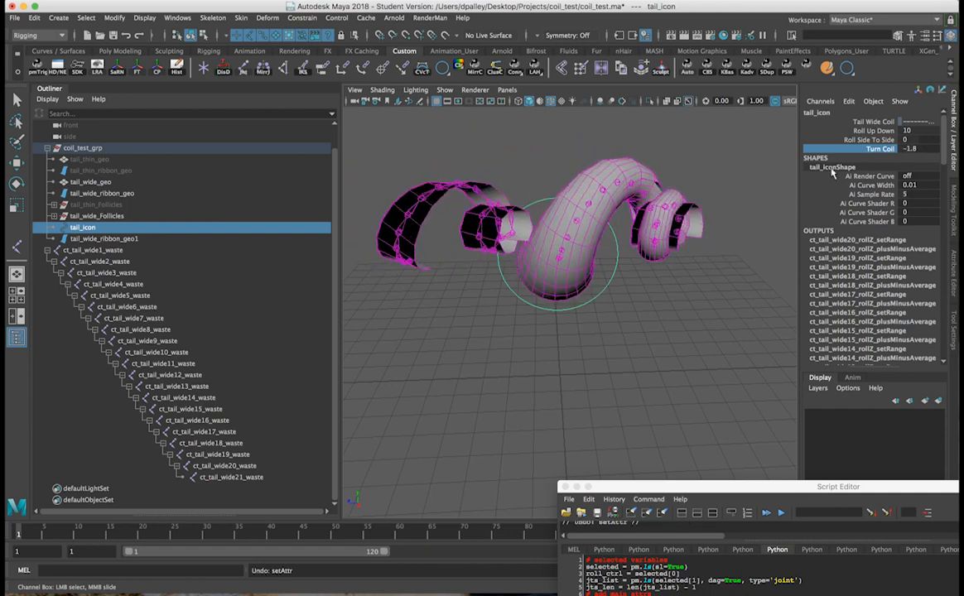
- Reset Roll Up Down to 0 and set Roll Side To Side to 10 to coil the tail sideways
{"action": "double_click", "coordinate": [905, 130]}
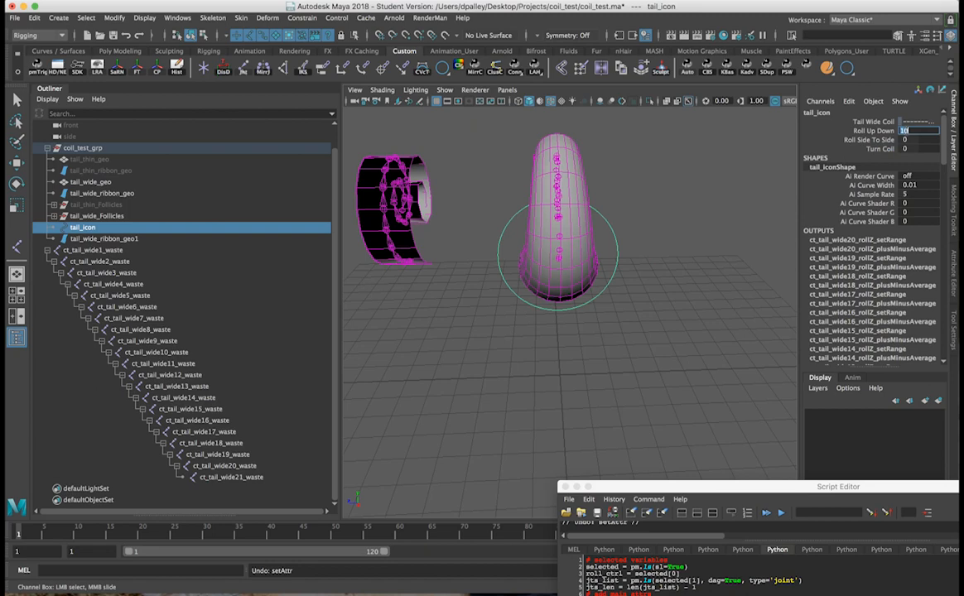
{"action": "type", "text": "0"}
{"action": "key", "text": "Return"}
{"action": "left_click", "coordinate": [868, 140]}
{"action": "middle_click_drag", "start_coordinate": [751, 209], "coordinate": [820, 210]}
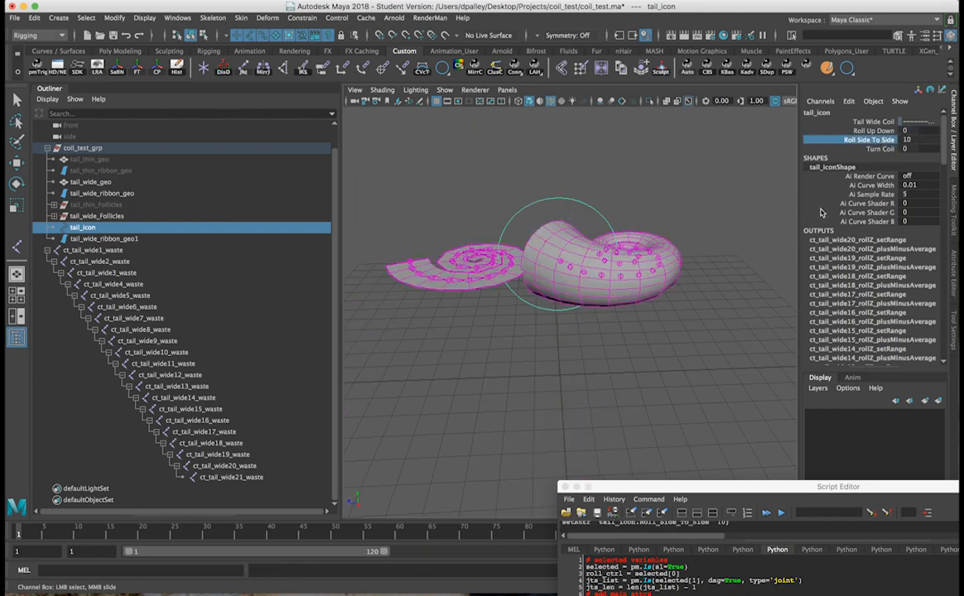
- Try Turn Coil on the sideways coil and undo the changes
{"action": "left_click", "coordinate": [881, 149]}
{"action": "mouse_move", "coordinate": [678, 175]}
{"action": "middle_mouse_down"}
{"action": "mouse_move", "coordinate": [692, 175]}
{"action": "mouse_move", "coordinate": [673, 173]}
{"action": "middle_mouse_up"}
{"action": "key", "text": "ctrl+z"}
{"action": "key", "text": "ctrl+z"}
{"action": "key", "text": "ctrl+z"}
{"action": "key", "text": "ctrl+z"}
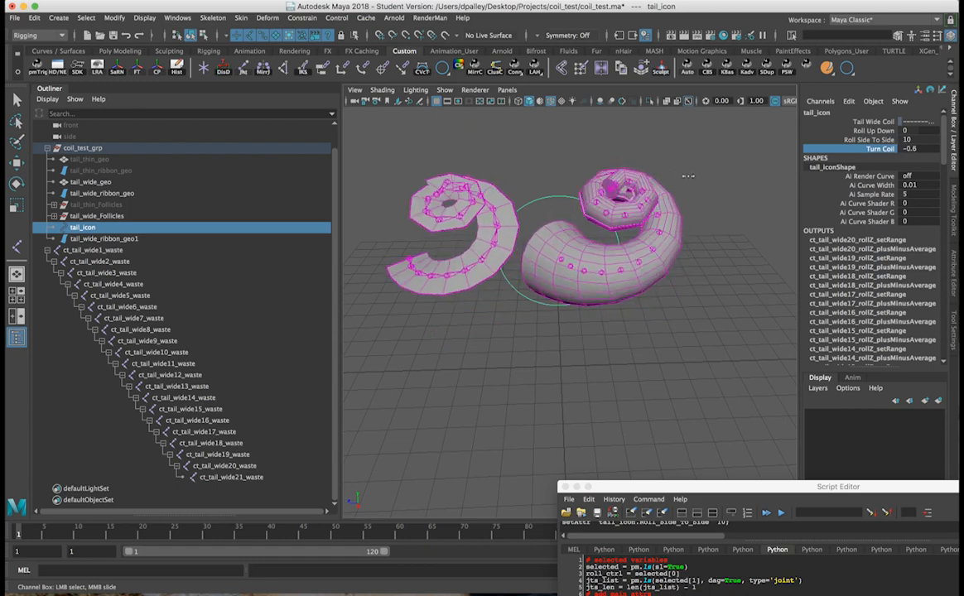
- Reset Roll Side To Side to 0 and clear the selection
{"action": "left_click", "coordinate": [918, 140]}
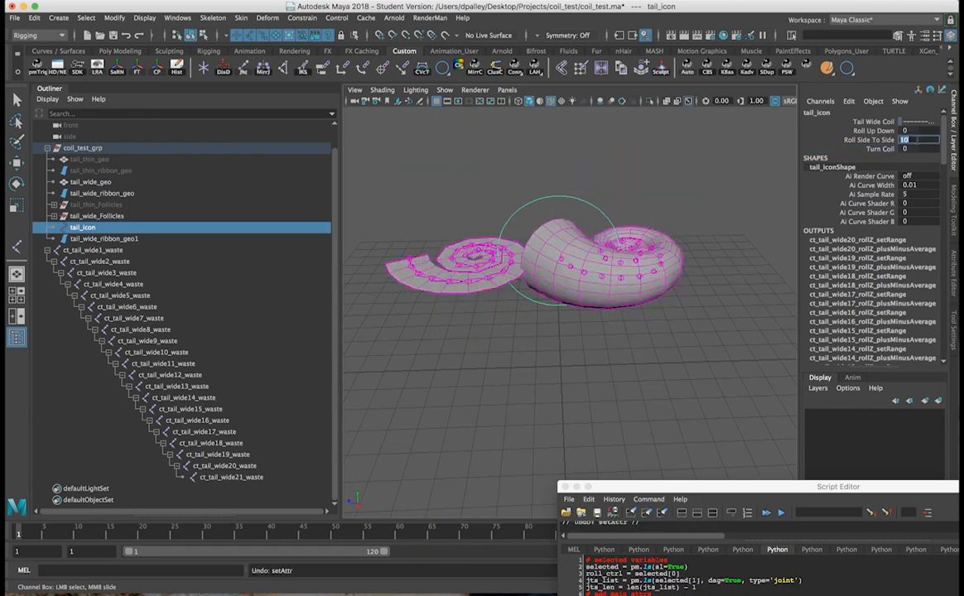
{"action": "type", "text": "0"}
{"action": "key", "text": "Return"}
{"action": "left_click", "coordinate": [697, 306]}
{"action": "left_click_drag", "start_coordinate": [696, 306], "coordinate": [168, 225], "text": "alt"}
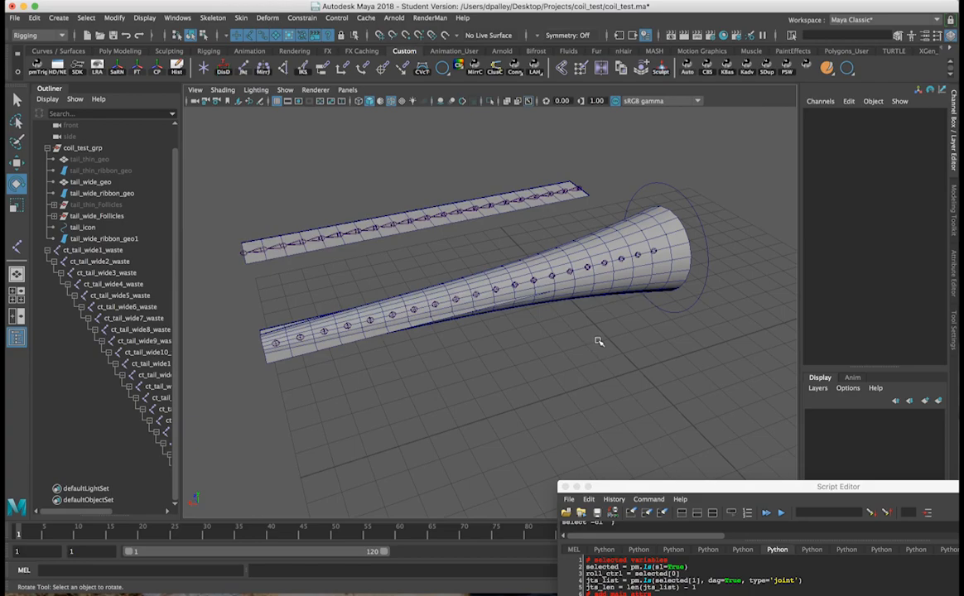
- Move the Script Editor into full view and review the Python coil script's attribute, math and node connection sections
{"action": "left_click_drag", "start_coordinate": [711, 487], "coordinate": [418, 50]}
{"action": "scroll", "coordinate": [530, 229], "scroll_direction": "down", "scroll_amount": 7}
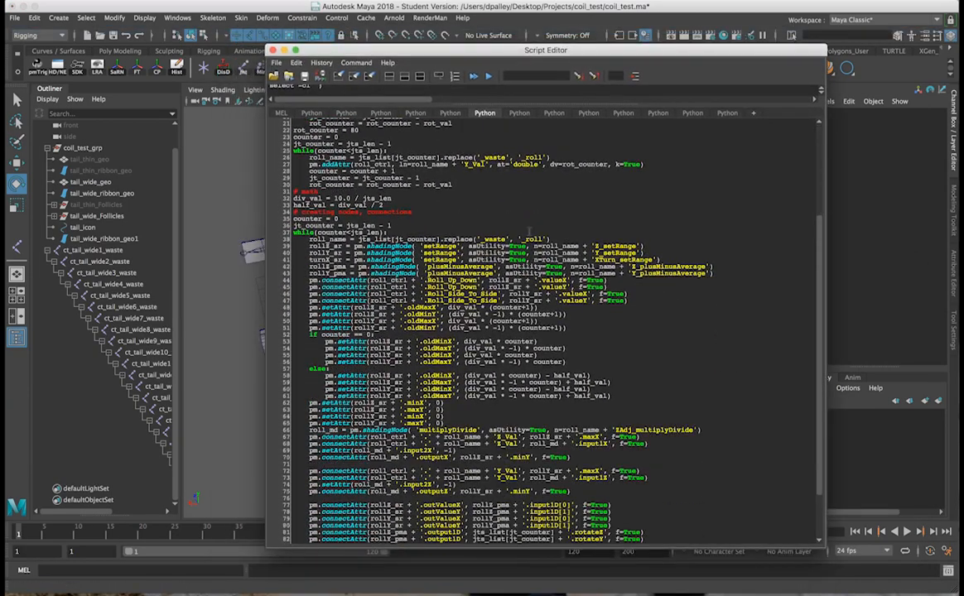
{"action": "scroll", "coordinate": [528, 232], "scroll_direction": "up", "scroll_amount": 7}
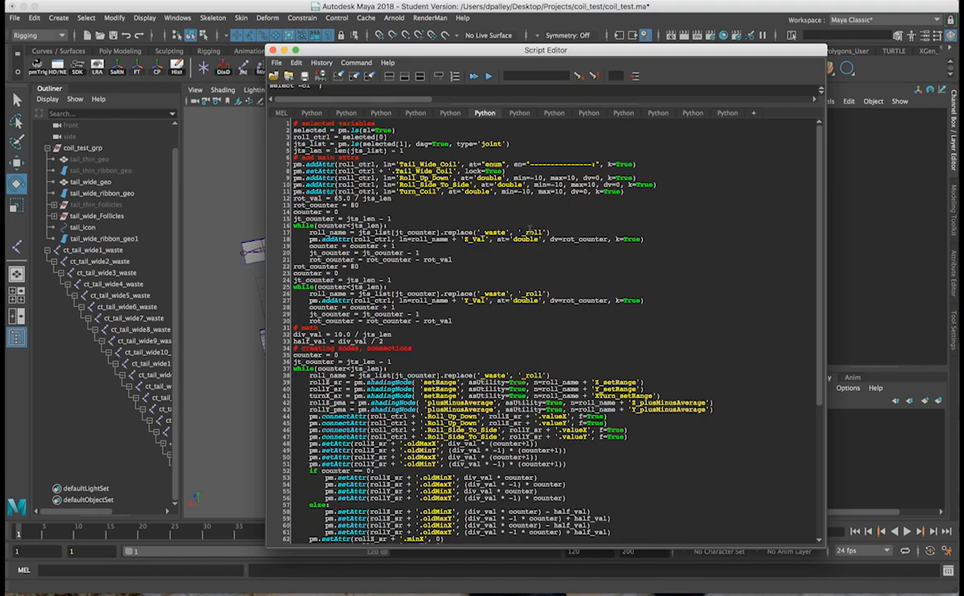
- Move the Script Editor clear of the tail and select tail_icon and ct_tail_wide1_waste in turn to examine the control and joint chain
{"action": "left_click_drag", "start_coordinate": [488, 51], "coordinate": [592, 380]}
{"action": "left_click", "coordinate": [676, 311]}
{"action": "left_click_drag", "start_coordinate": [672, 339], "coordinate": [627, 325], "text": "alt"}
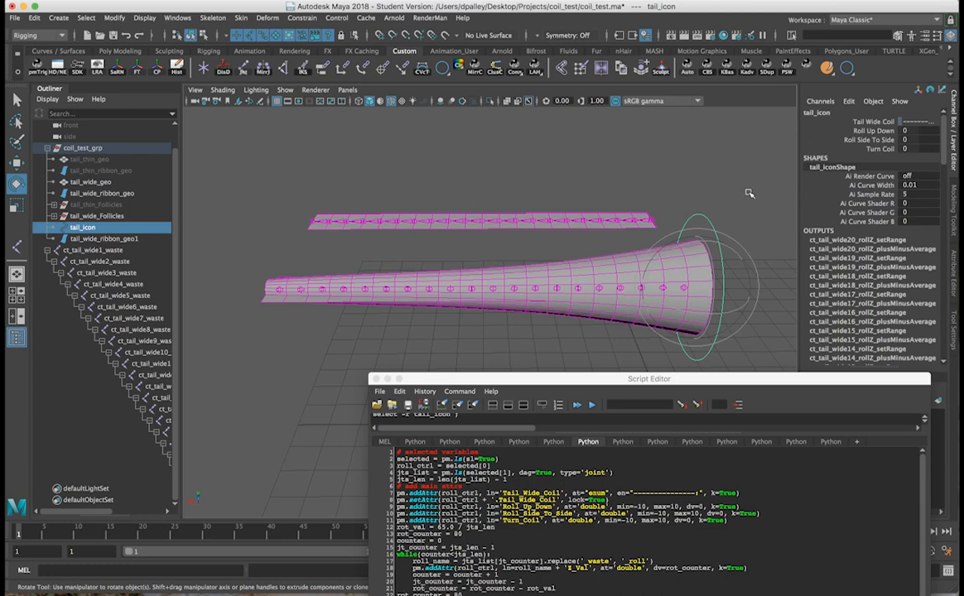
{"action": "left_click_drag", "start_coordinate": [610, 262], "coordinate": [510, 242]}
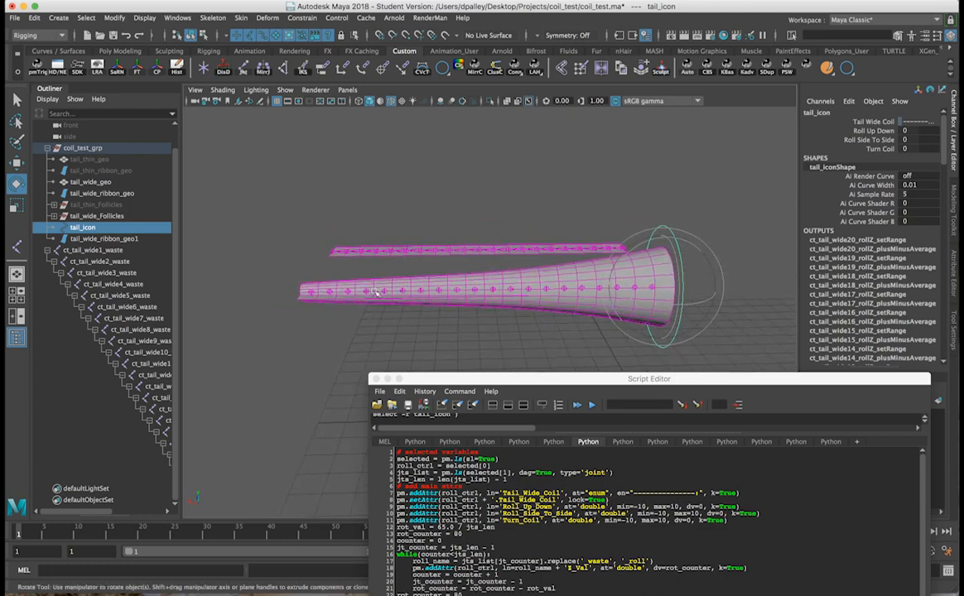
{"action": "left_click_drag", "start_coordinate": [591, 284], "coordinate": [581, 310], "text": "alt"}
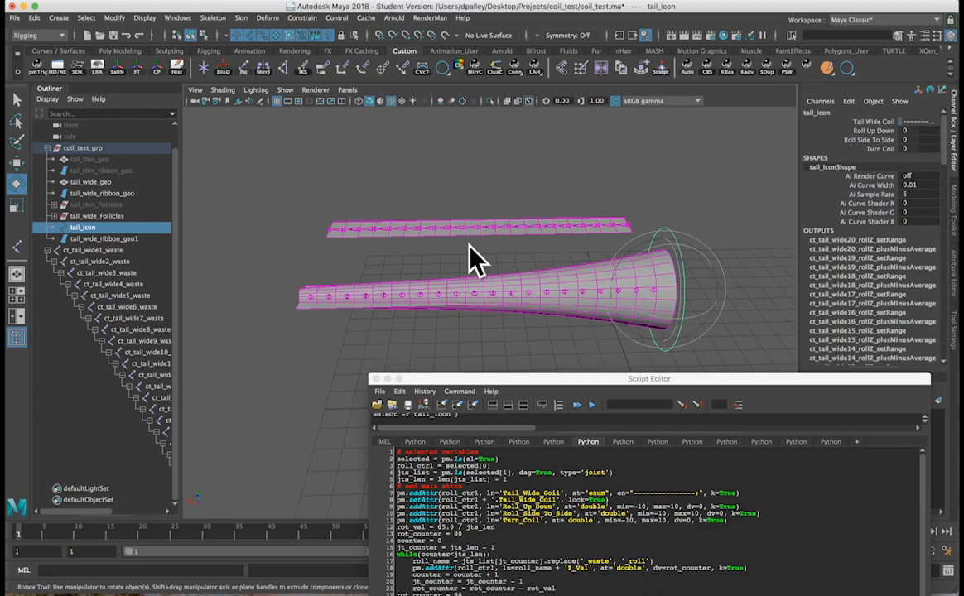
{"action": "left_click", "coordinate": [566, 204]}
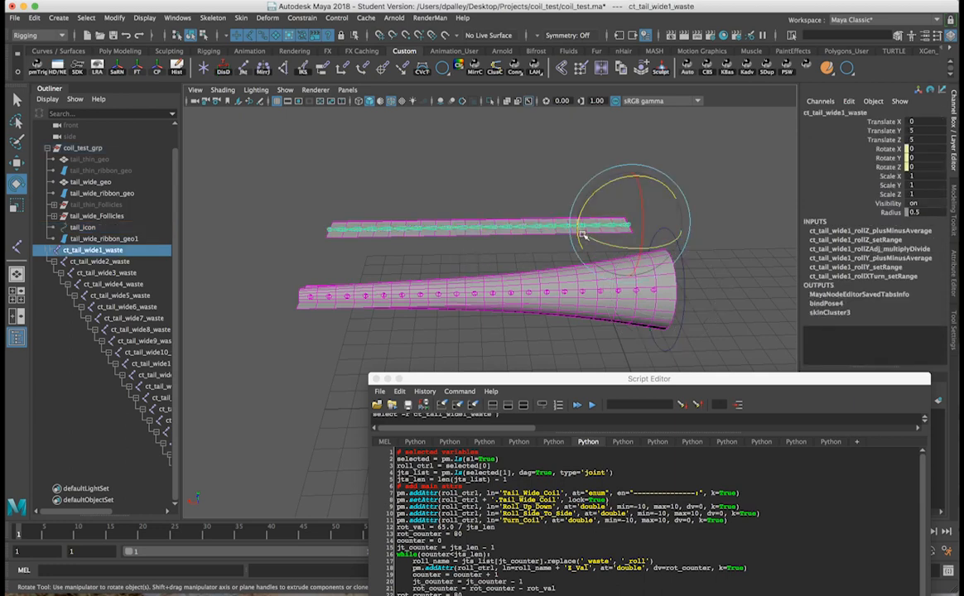
{"action": "left_click_drag", "start_coordinate": [497, 230], "coordinate": [546, 273], "text": "alt"}
- Review the coil script once more, close the Script Editor and deselect the joint chain
{"action": "left_click_drag", "start_coordinate": [579, 384], "coordinate": [551, 108]}
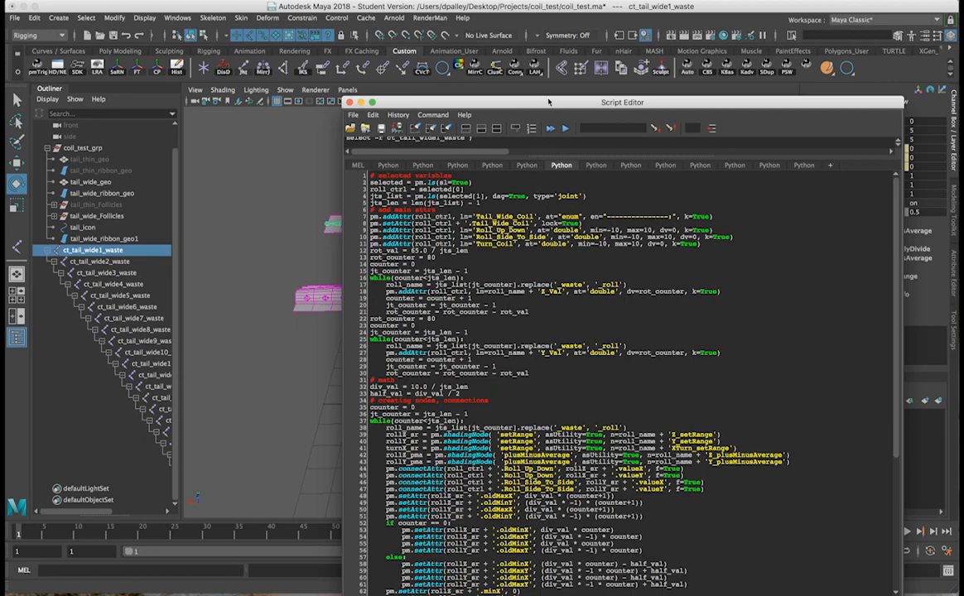
{"action": "left_click_drag", "start_coordinate": [546, 104], "coordinate": [543, 62]}
{"action": "scroll", "coordinate": [617, 332], "scroll_direction": "down", "scroll_amount": 10}
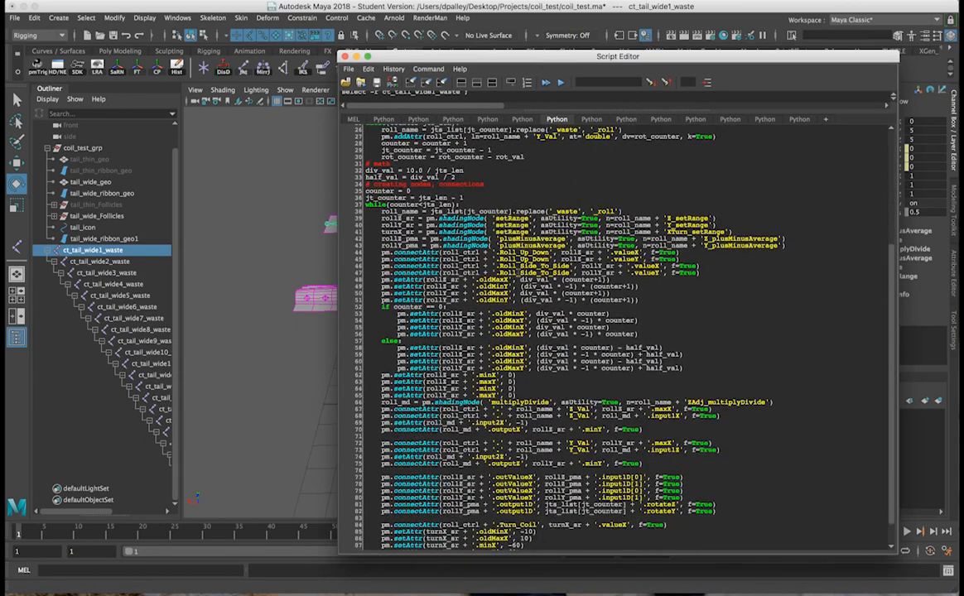
{"action": "scroll", "coordinate": [520, 277], "scroll_direction": "up", "scroll_amount": 10}
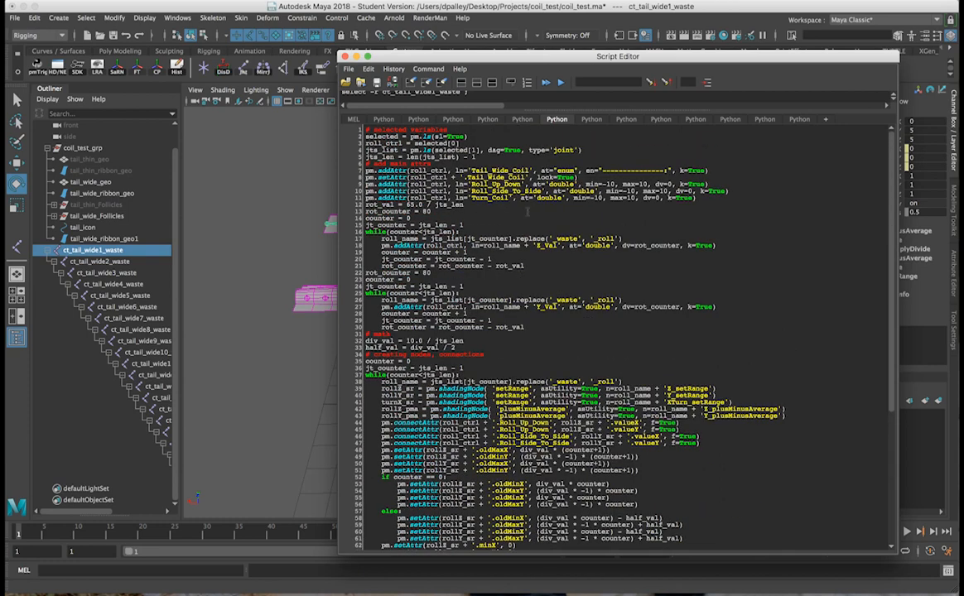
{"action": "left_click", "coordinate": [346, 56]}
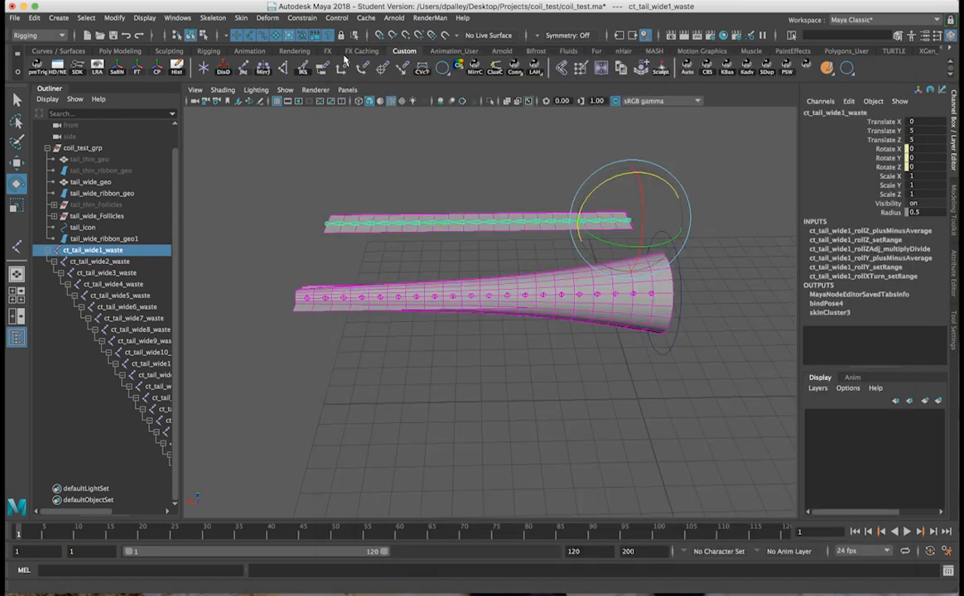
{"action": "left_click", "coordinate": [439, 275]}
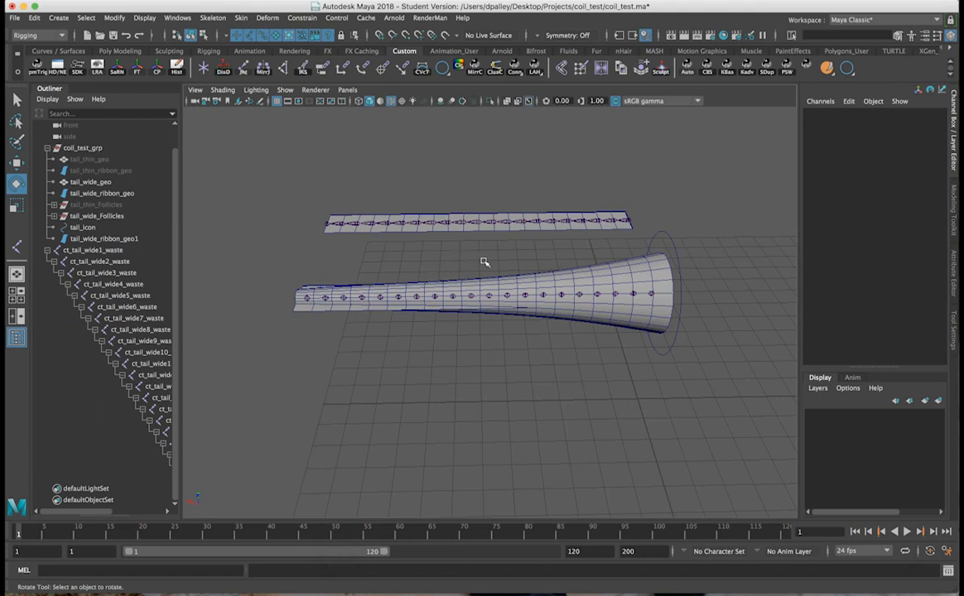
{"action": "left_click_drag", "start_coordinate": [467, 265], "coordinate": [465, 259], "text": "alt"}
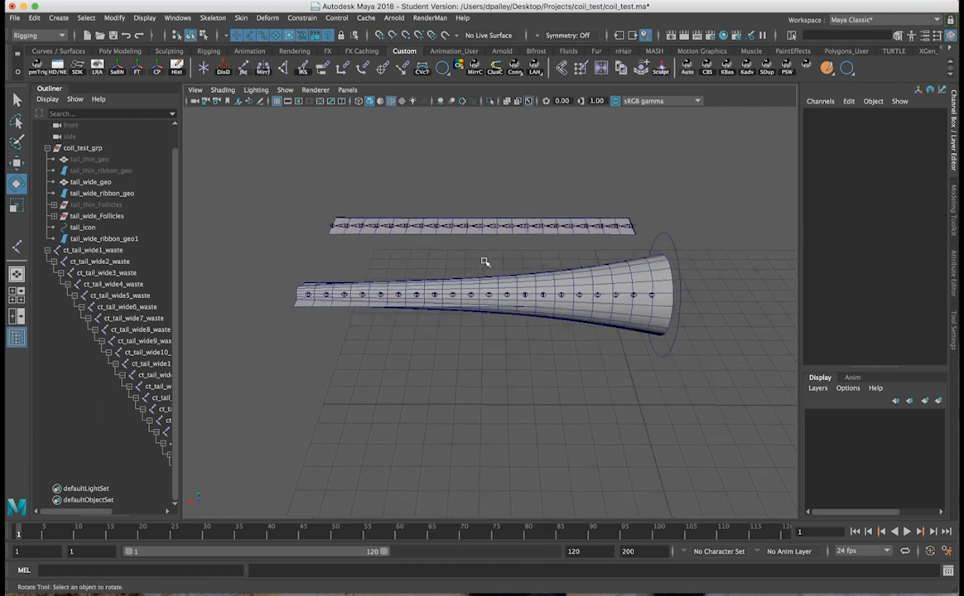